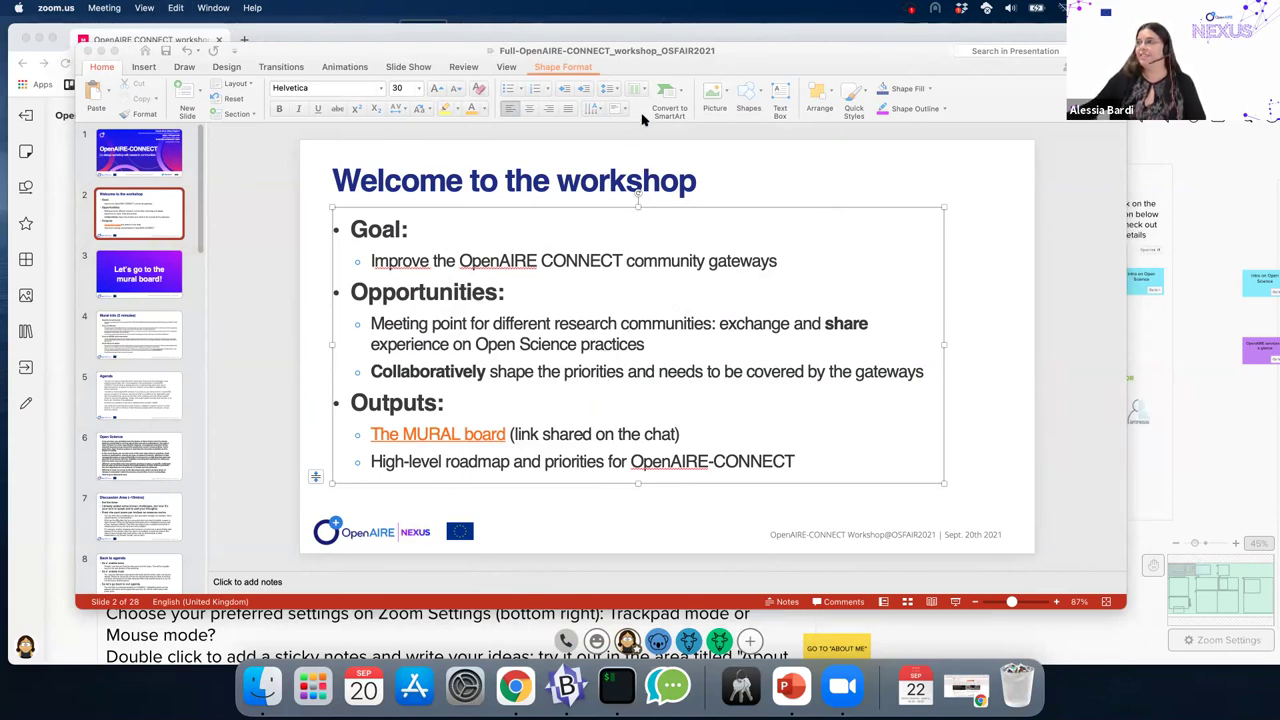
- Switch from the slides to the MURAL board in Chrome and go to the basic instructions above the About Me area
left_click(1168, 155)
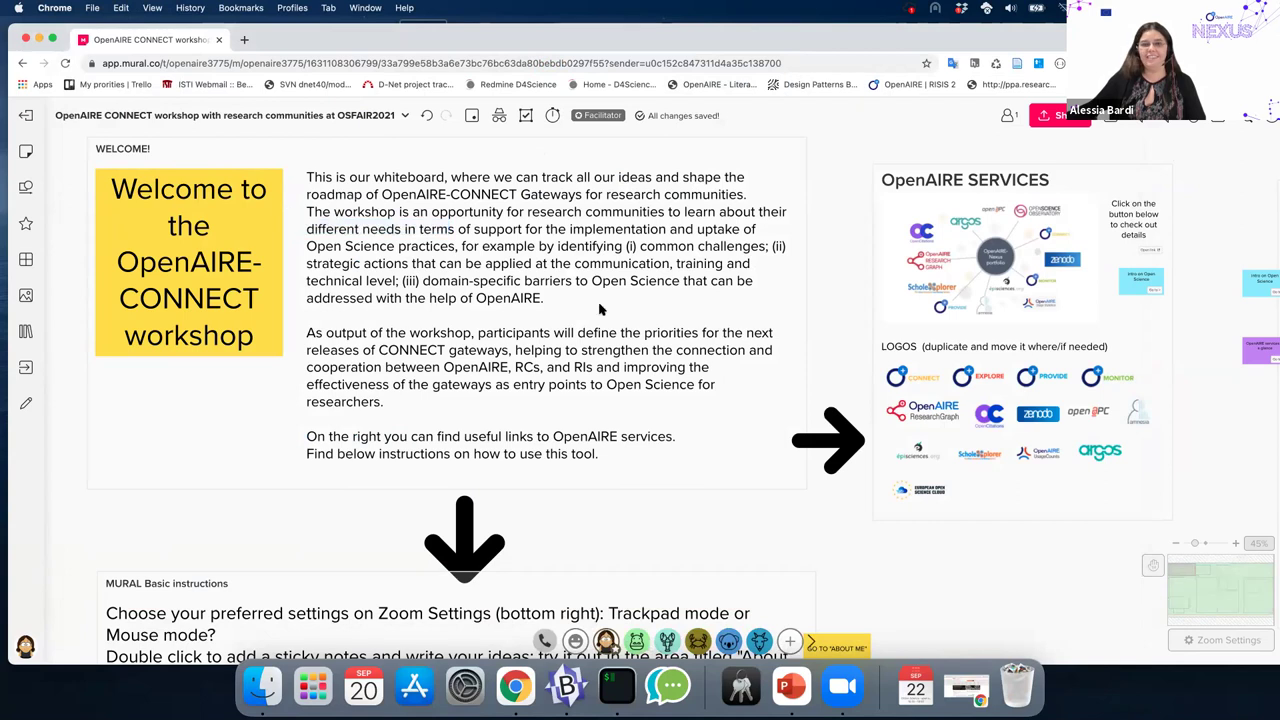
left_click(791, 686)
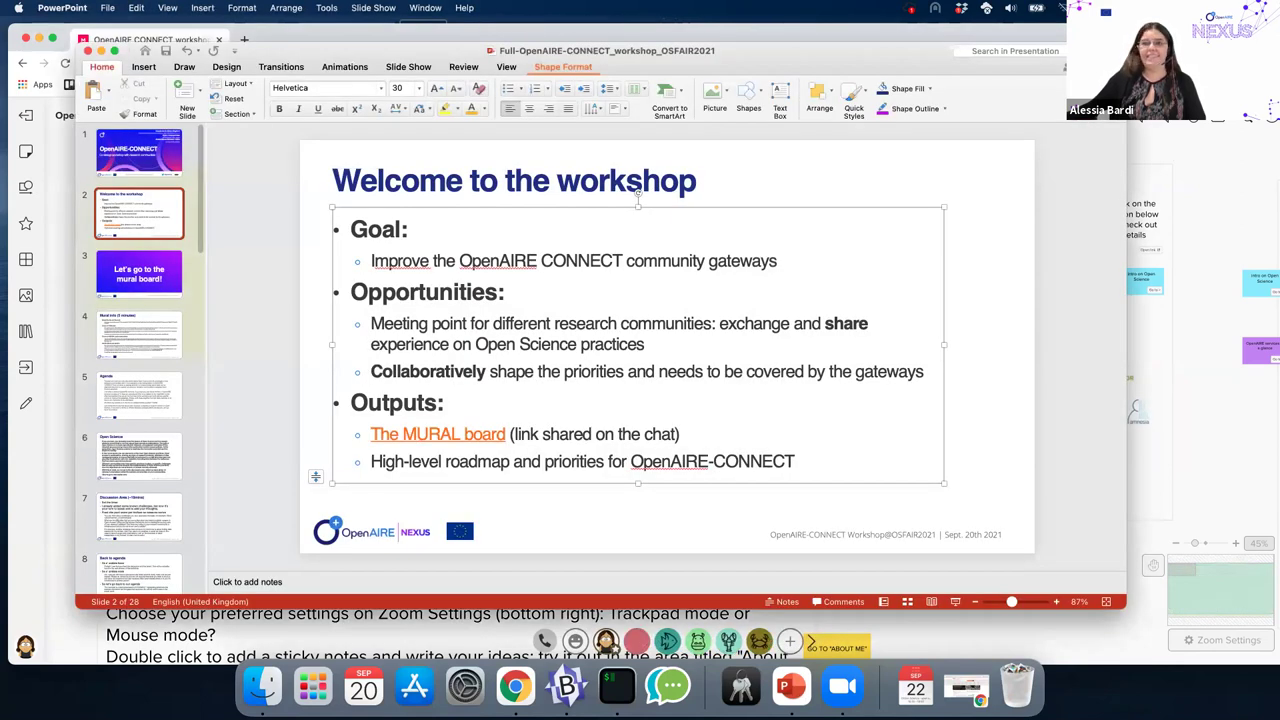
key("super+Tab")
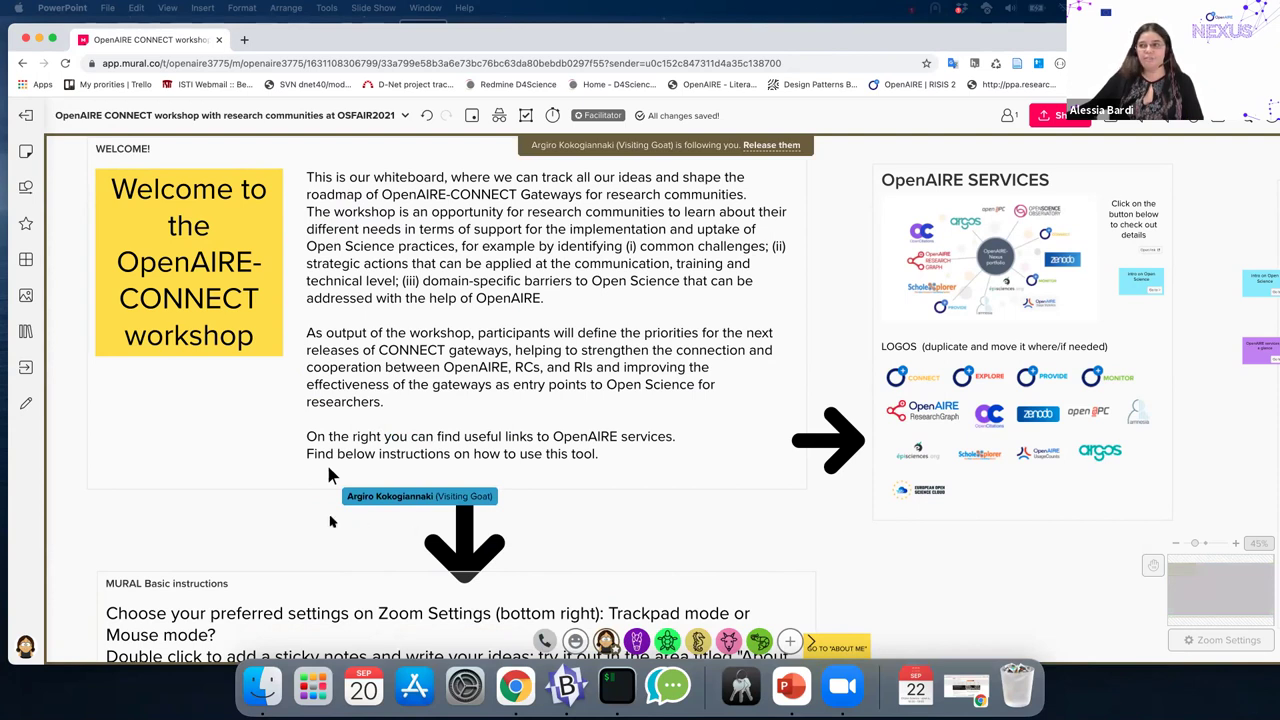
left_click(355, 542)
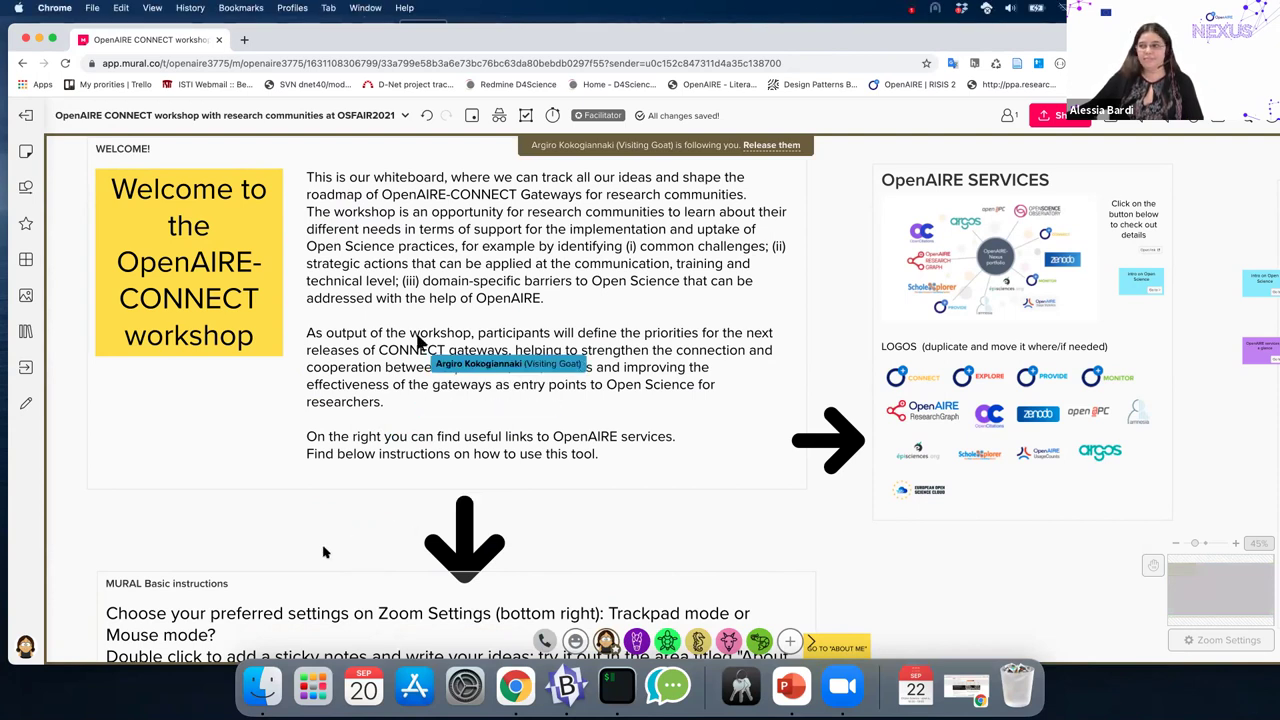
scroll(336, 465, "down", 10)
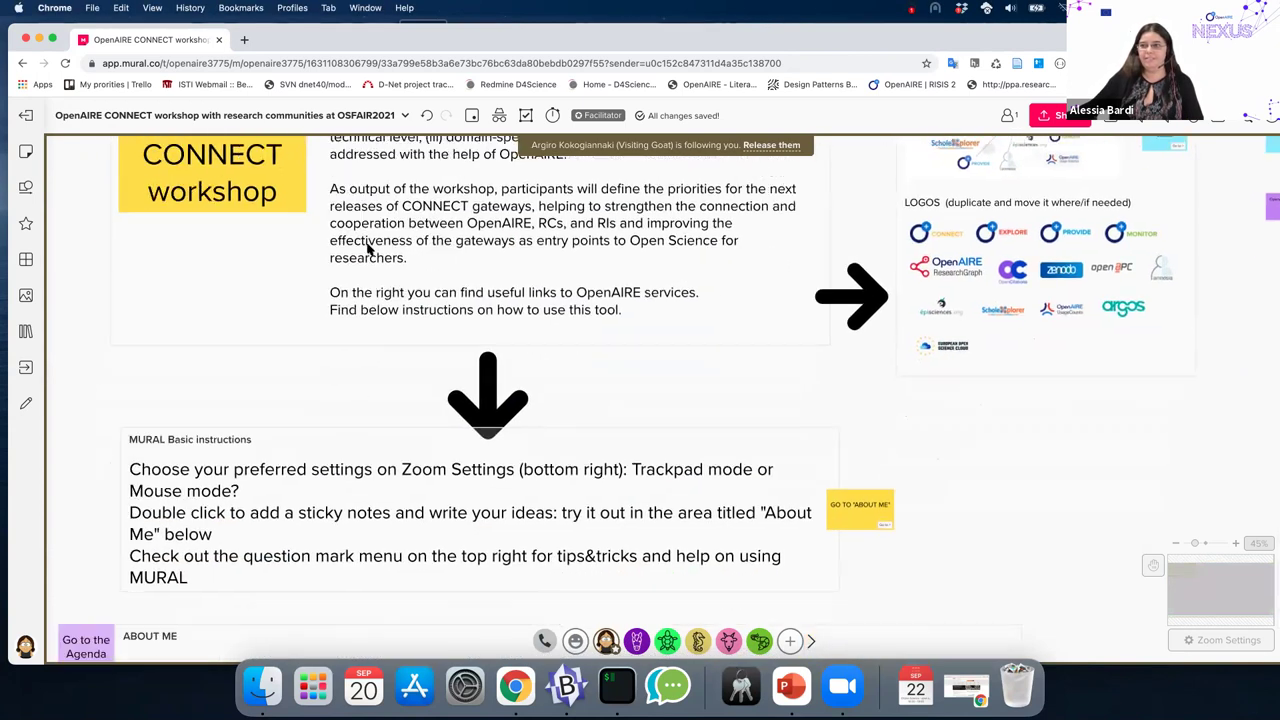
scroll(369, 237, "down", 1)
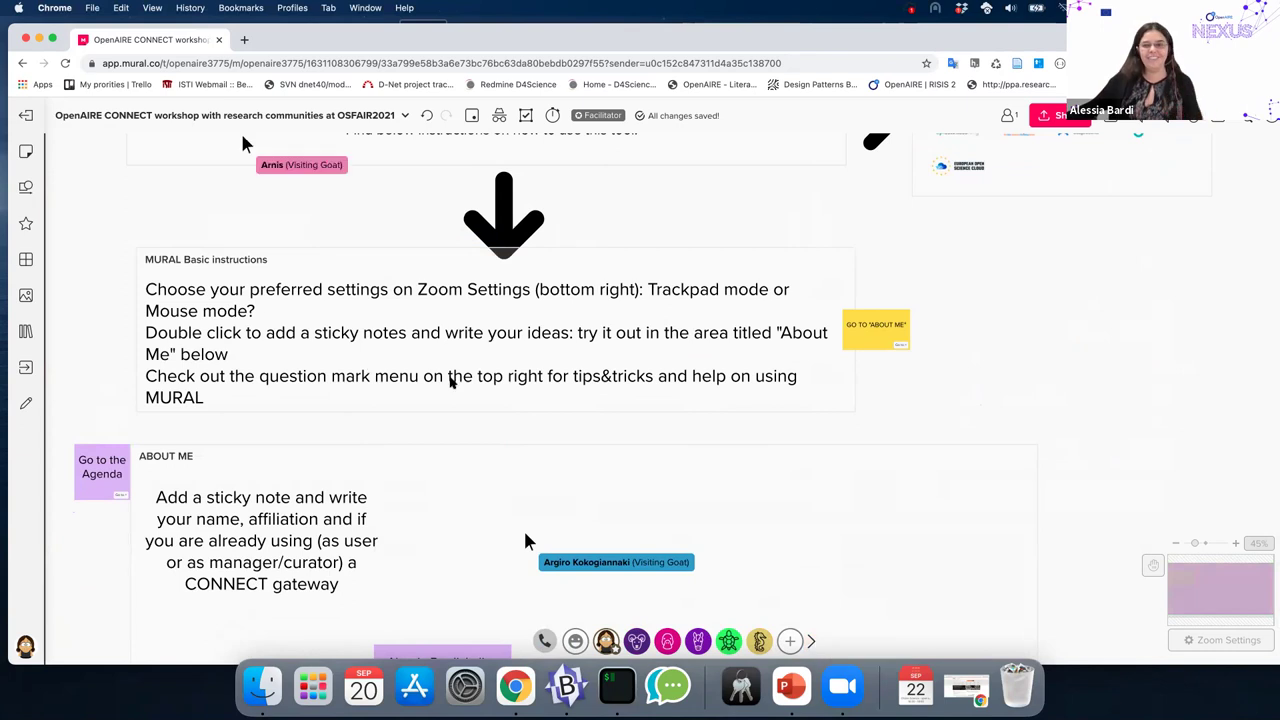
- Check the facilitator options for following, summoning participants and showing cursors
left_click(606, 643)
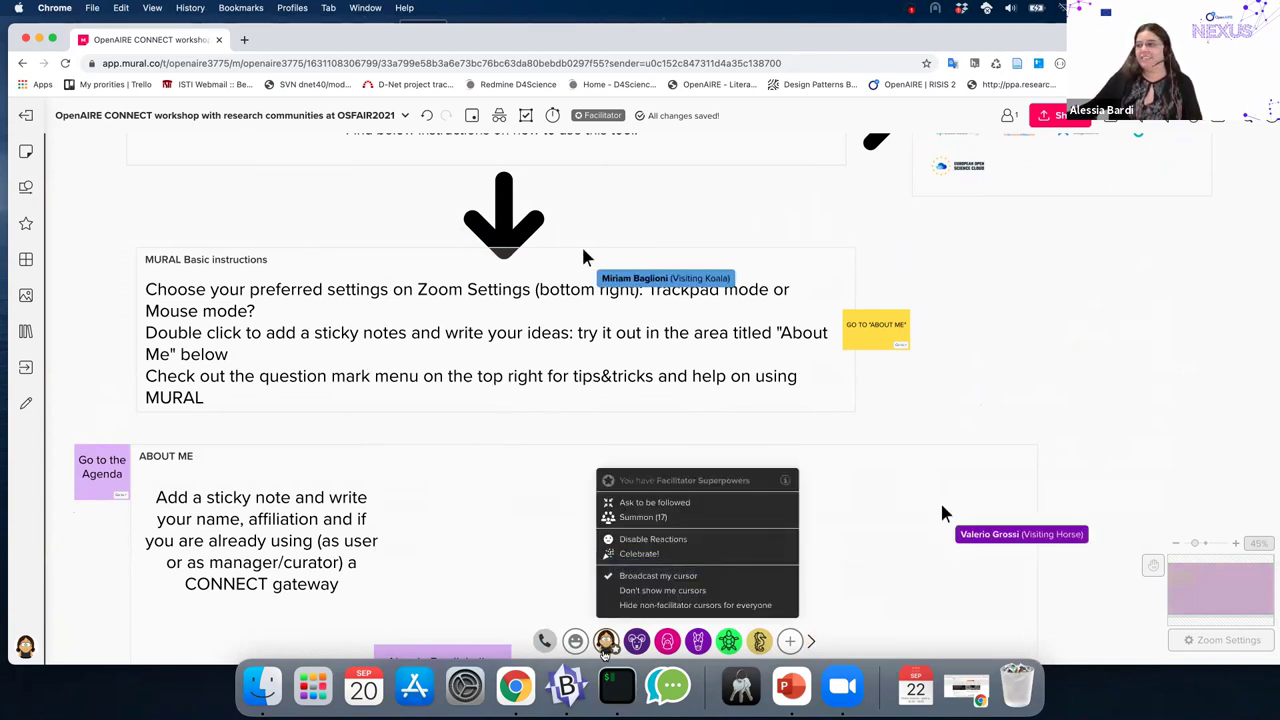
left_click(634, 624)
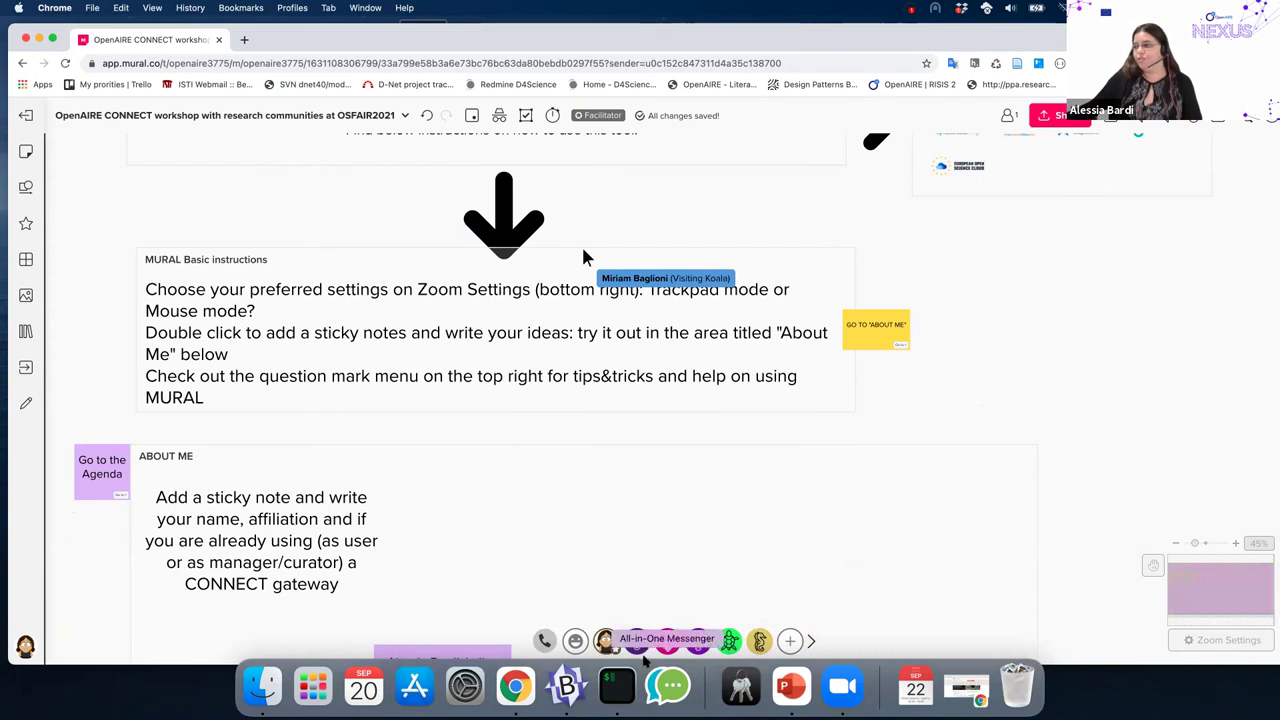
mouse_move(636, 628)
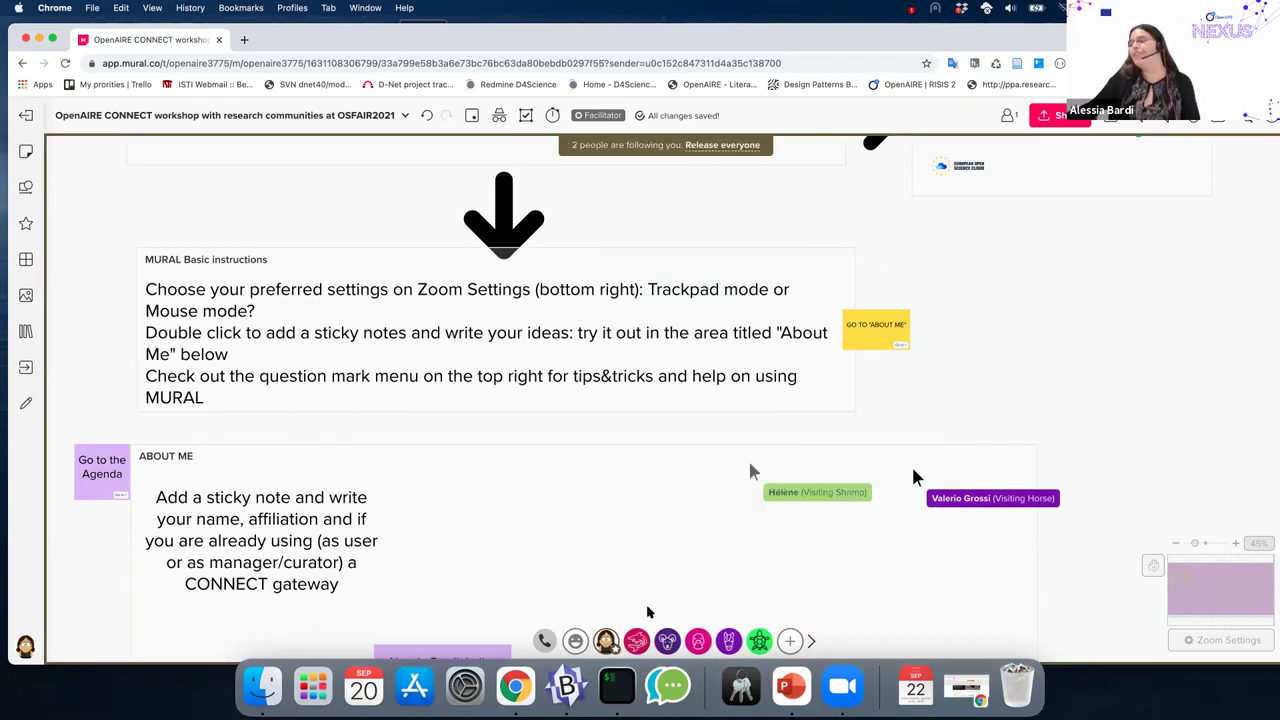
left_click(606, 641)
left_click(466, 567)
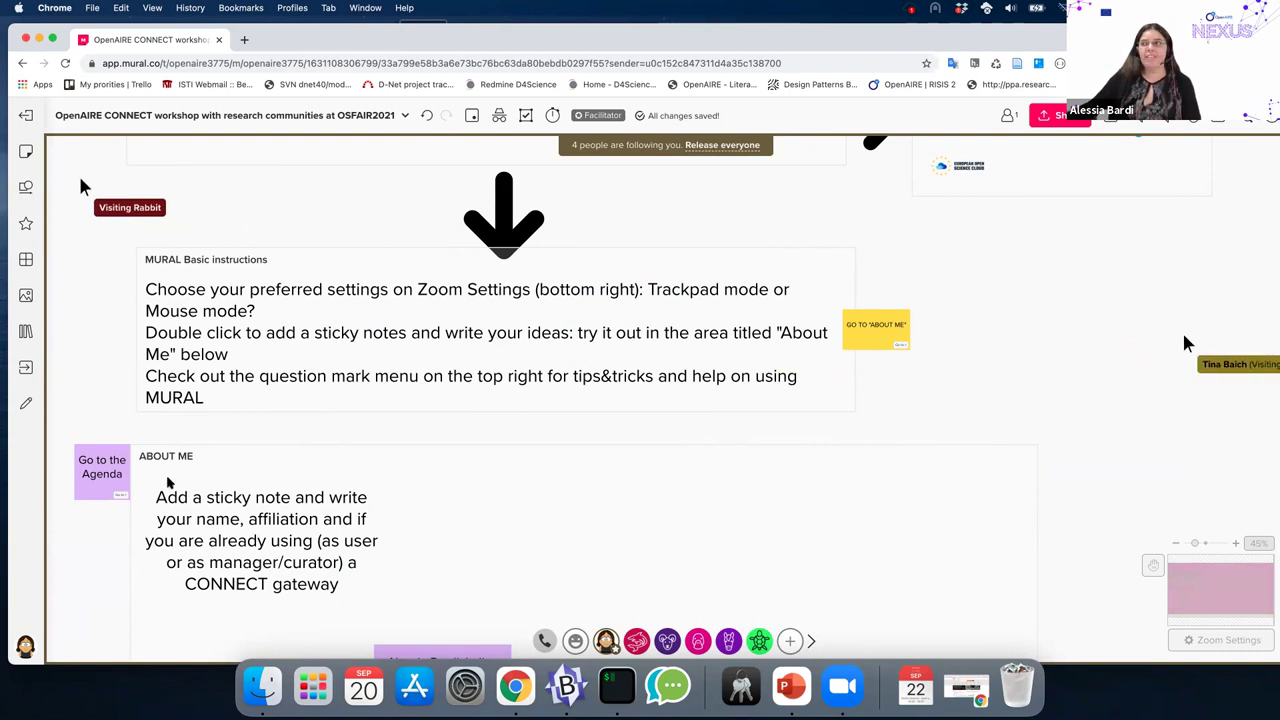
- Set the board timer to 04:00 and start the countdown
left_click(553, 116)
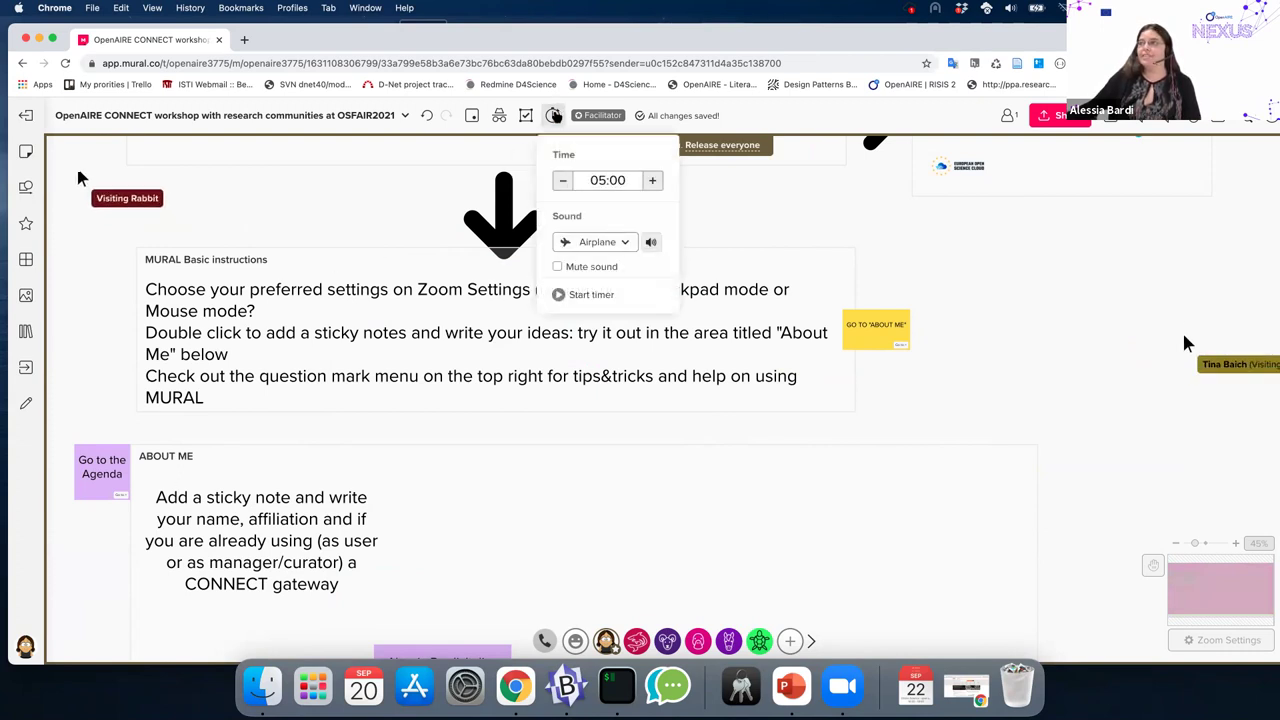
left_click(565, 180)
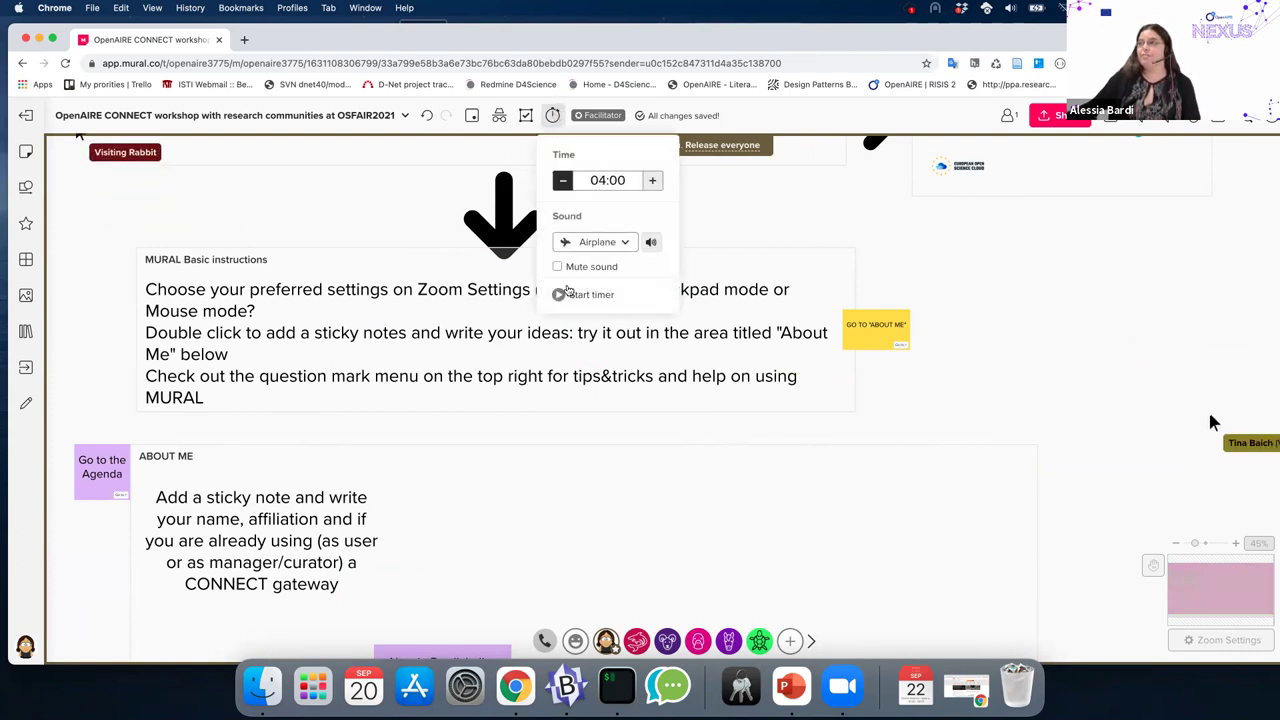
left_click(570, 294)
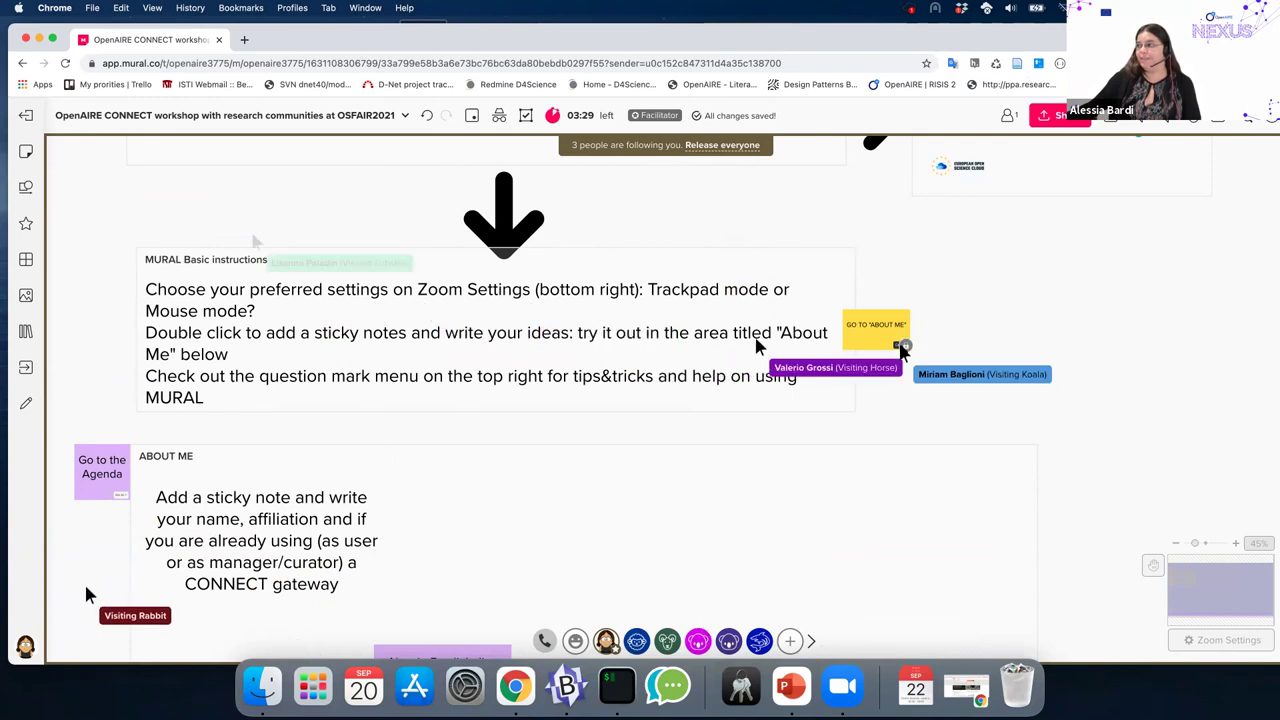
- Try out a blue sticky note with a circle shape in the About Me area and delete it
left_click(901, 348)
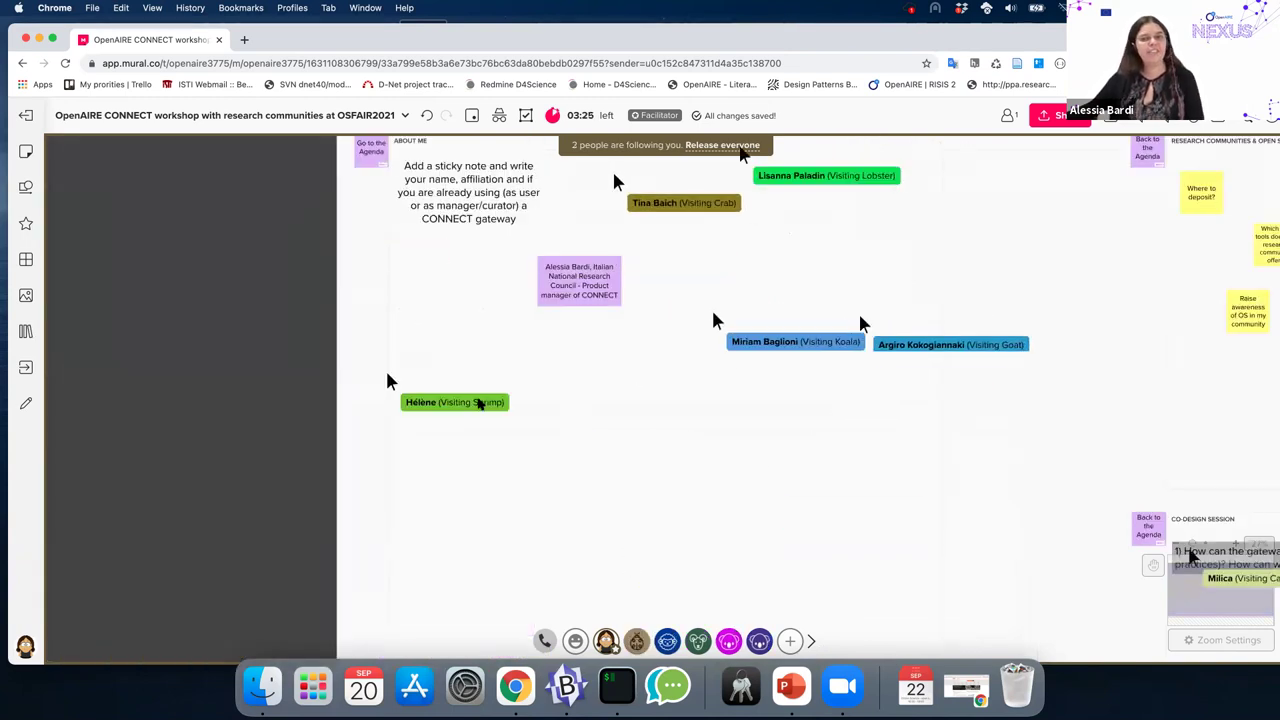
double_click(610, 417)
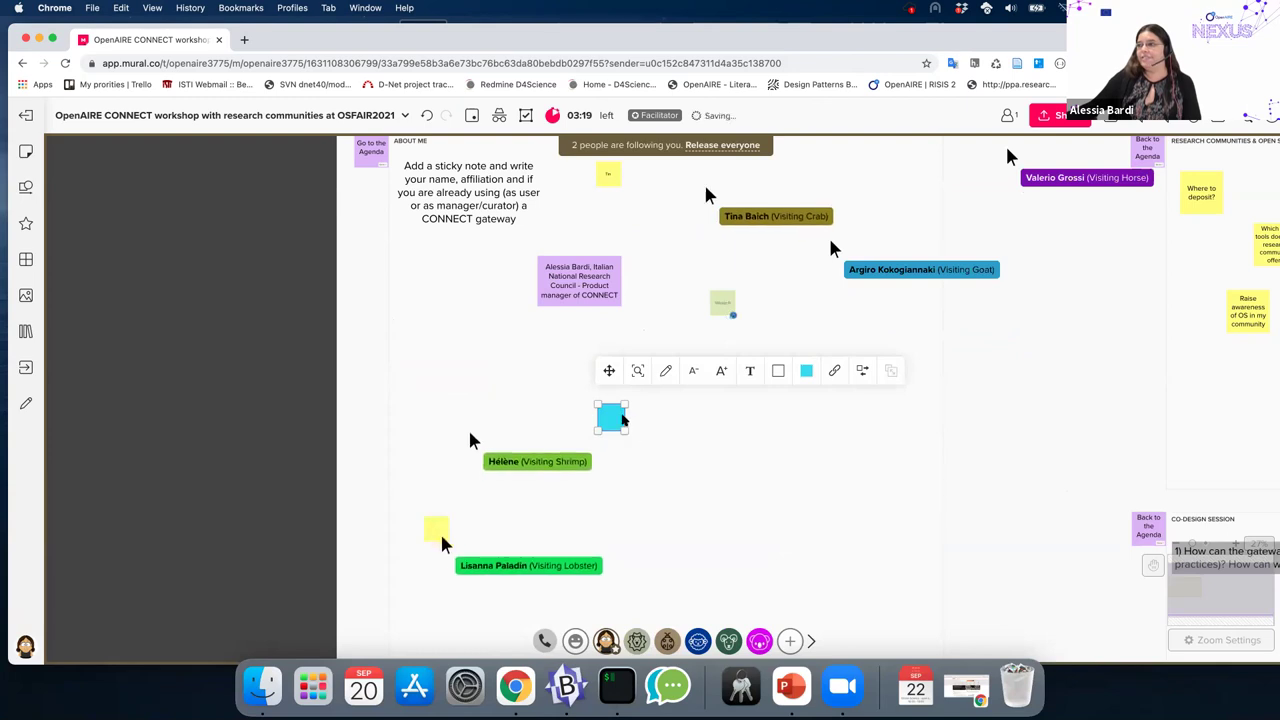
left_click(808, 374)
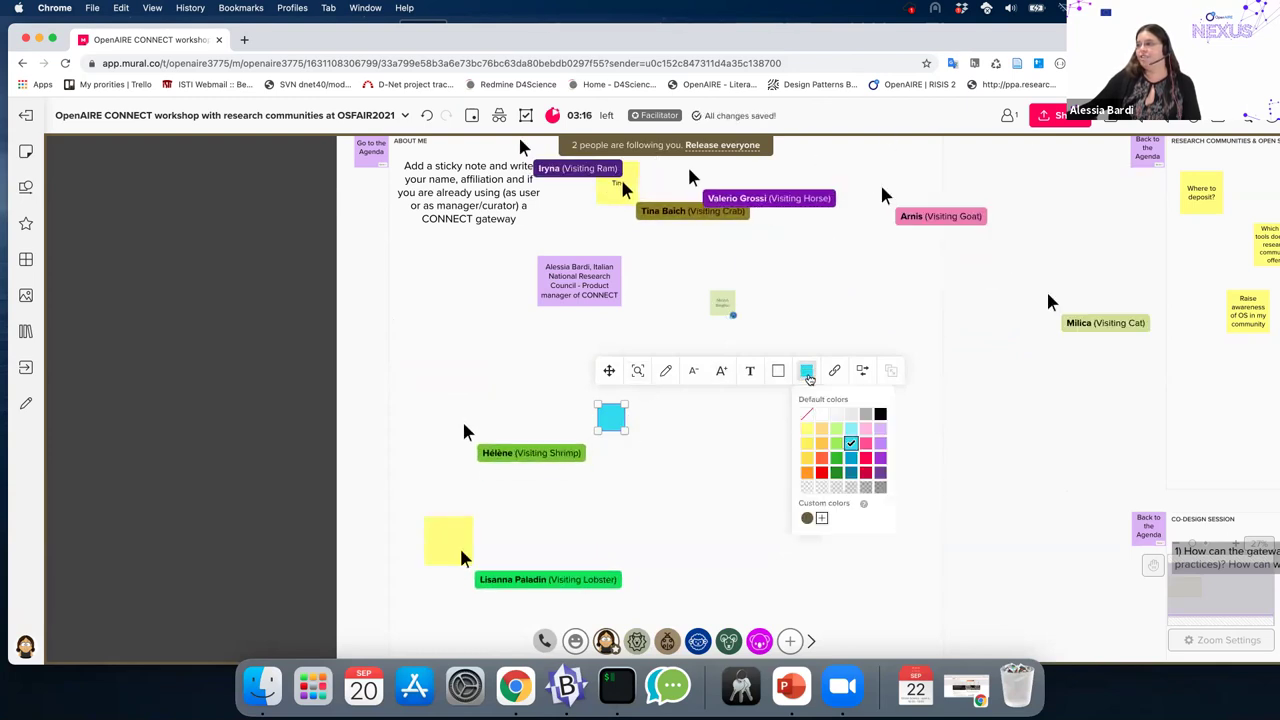
left_click(862, 371)
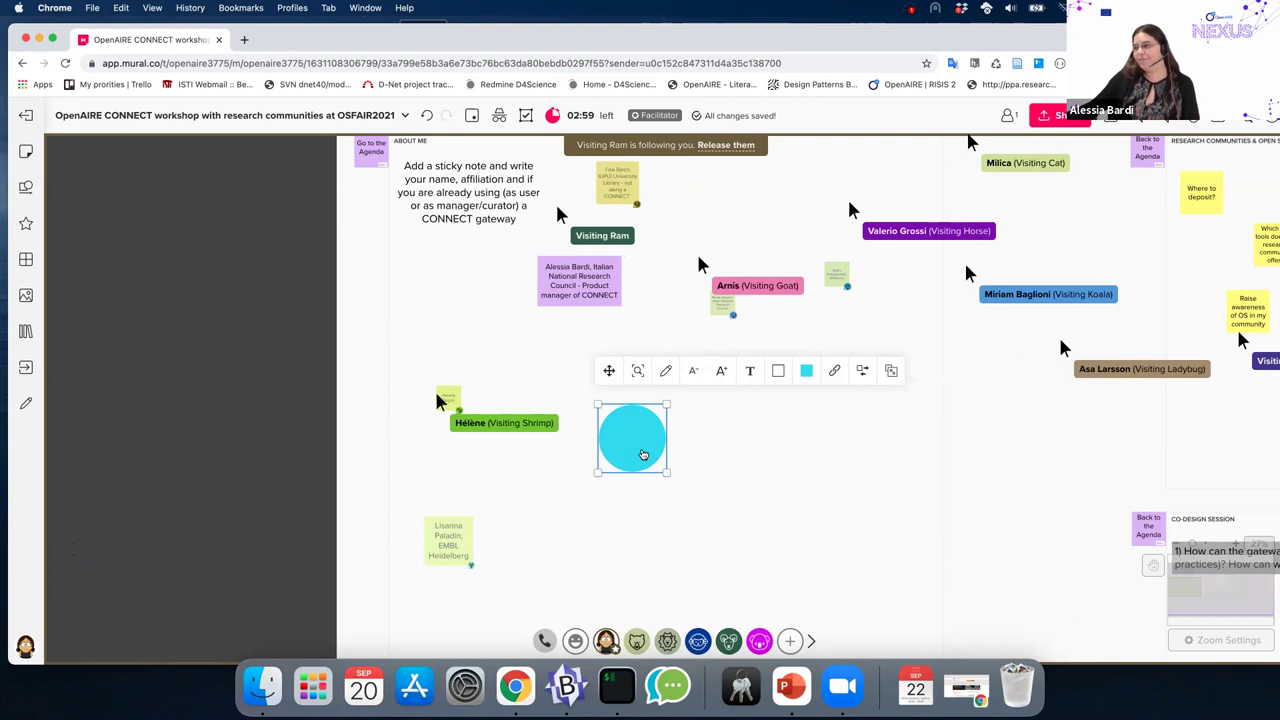
key("BackSpace")
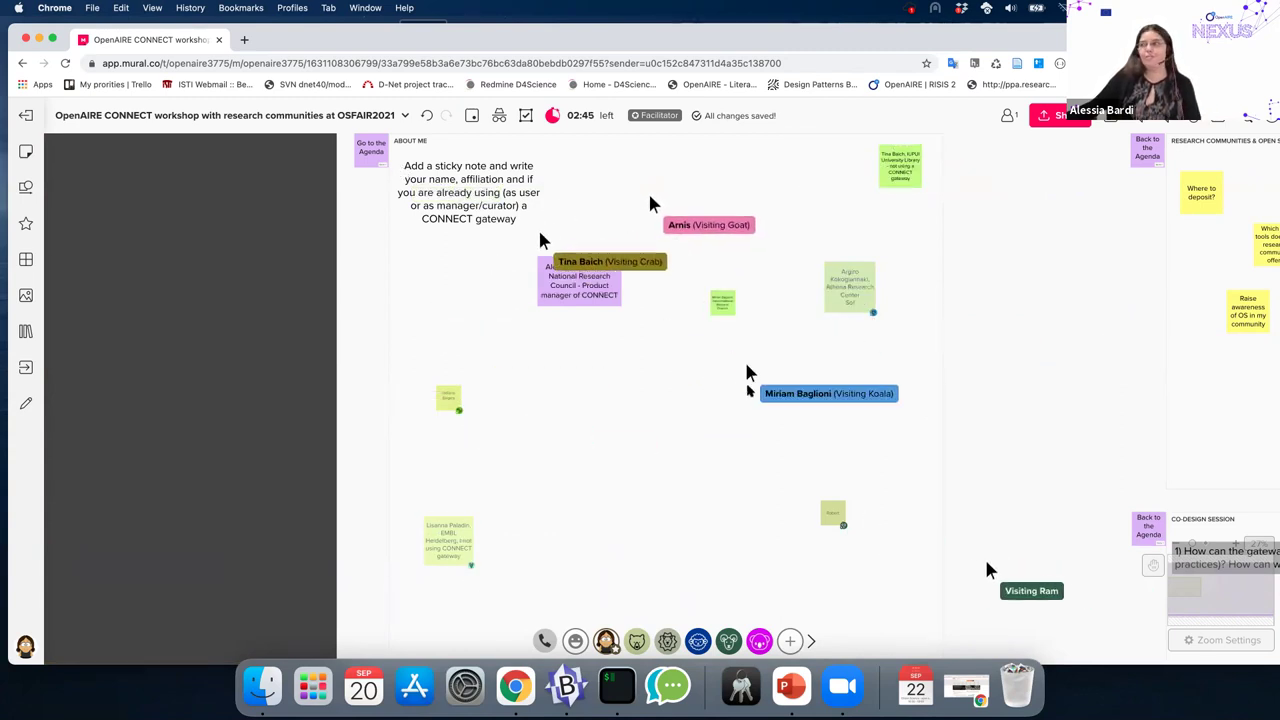
- Zoom in on the participants' notes in the About Me area and select the EMBL Heidelberg note
scroll(748, 391, "up", 2)
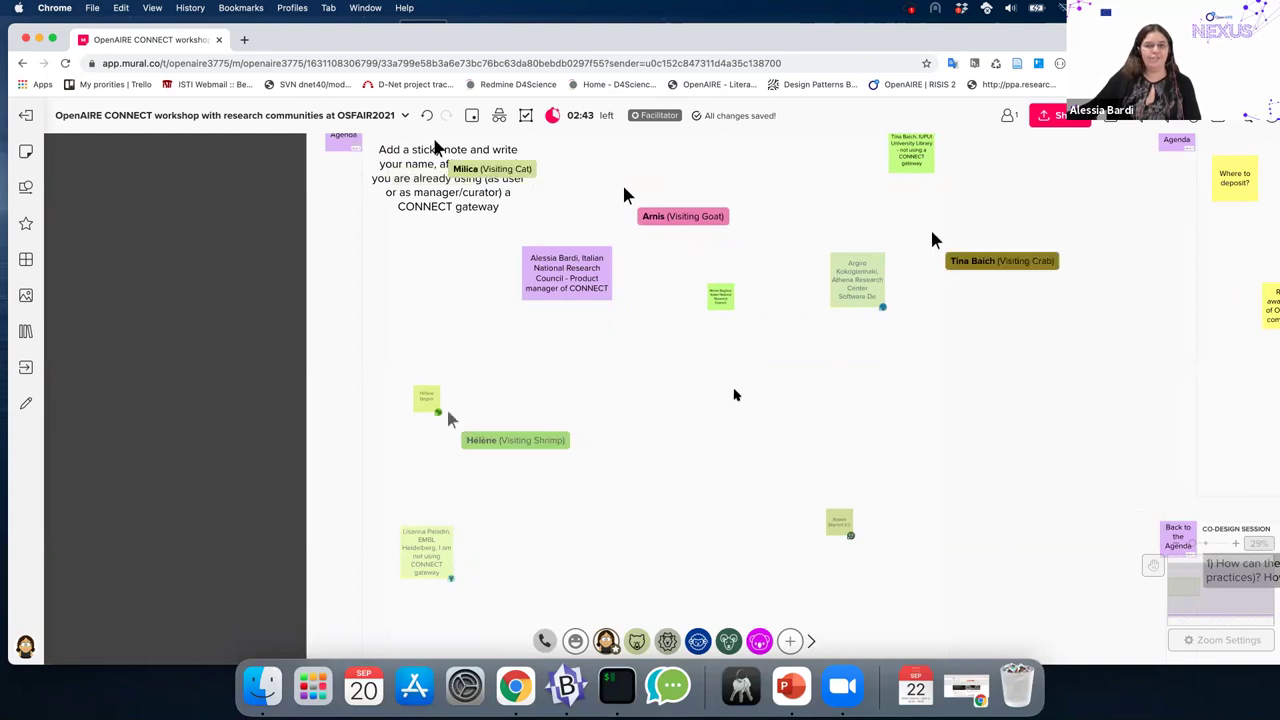
scroll(734, 395, "up", 1)
scroll(734, 395, "up", 1)
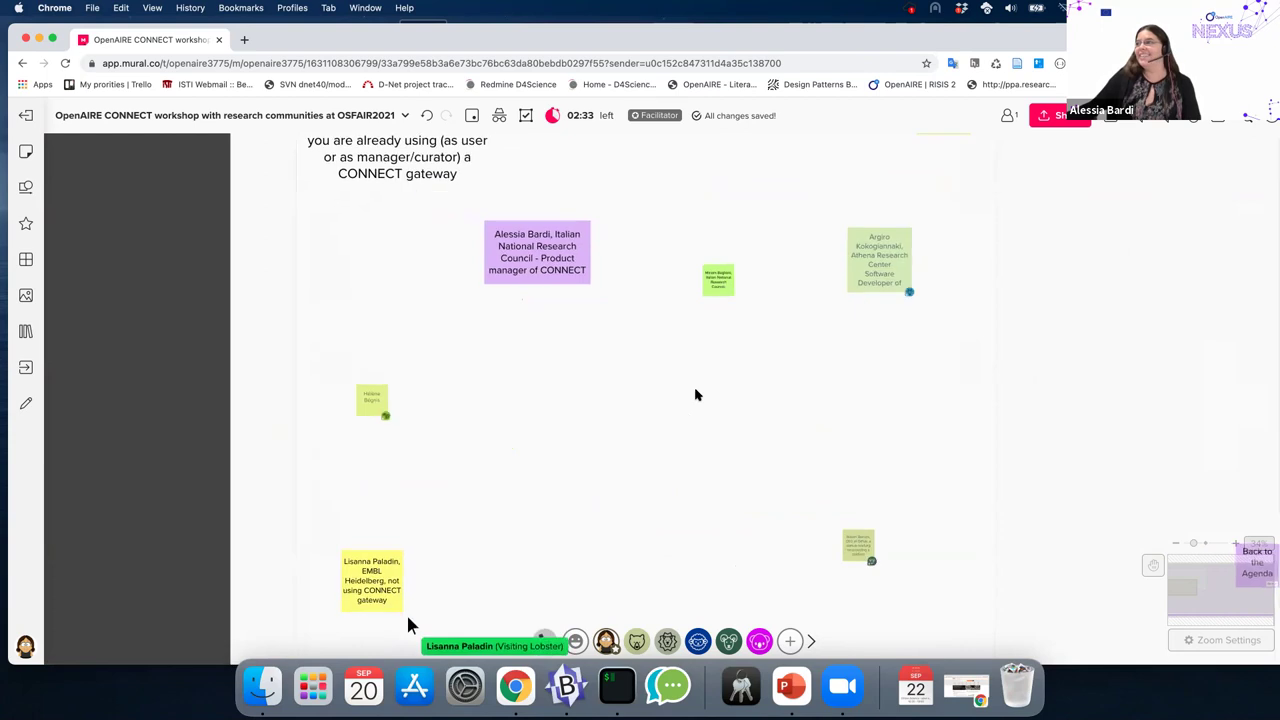
left_click_drag(680, 507, 726, 454)
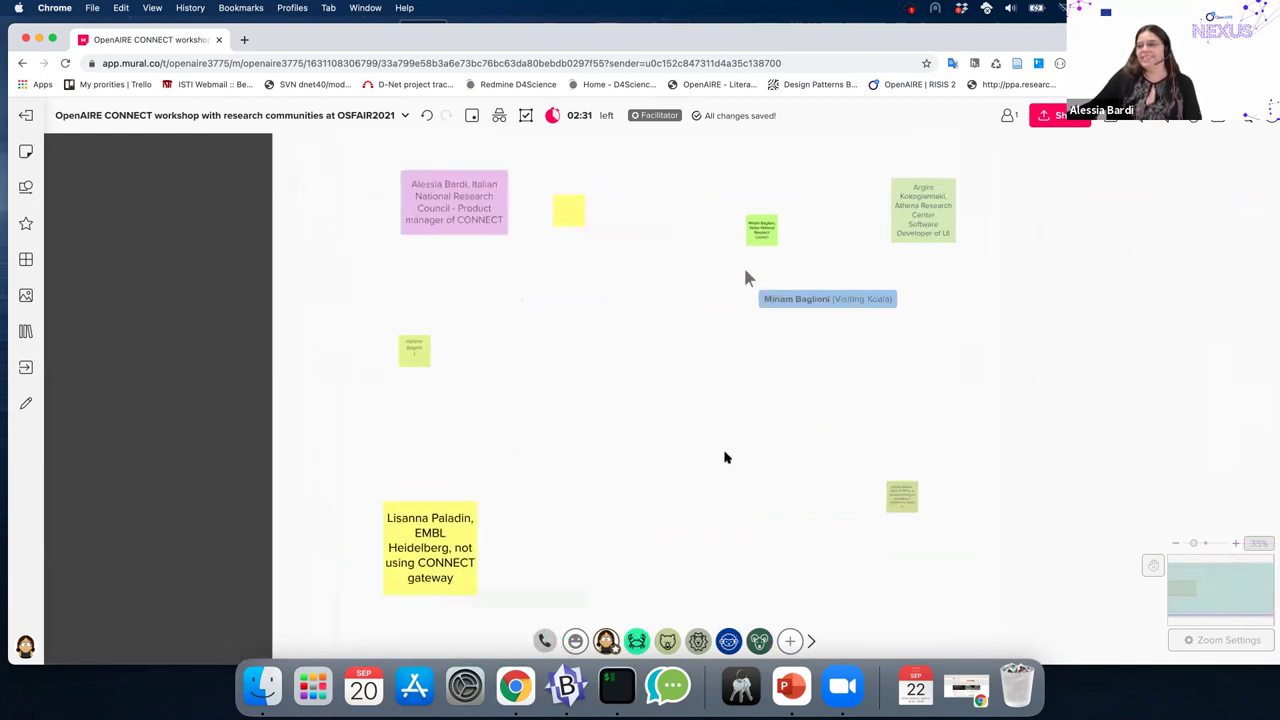
left_click(410, 533)
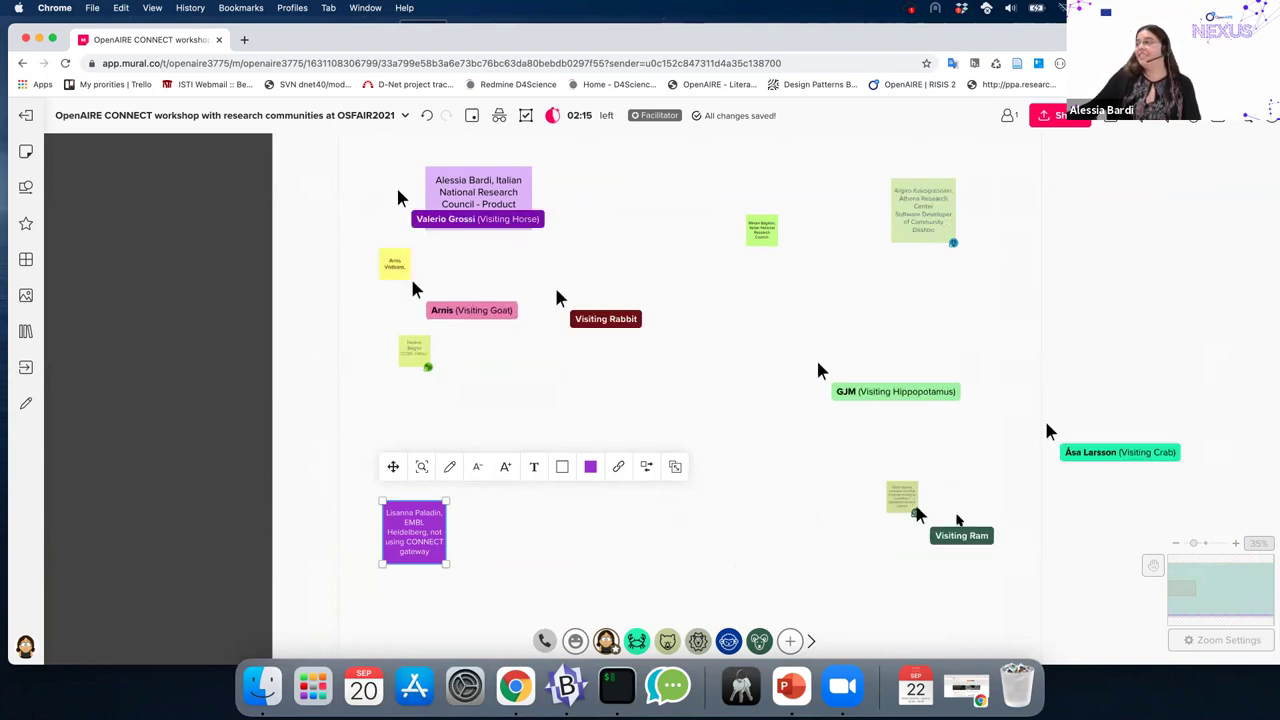
- Go to the location maps below the About Me area and mark Italy with a pin
scroll(831, 354, "down", 5)
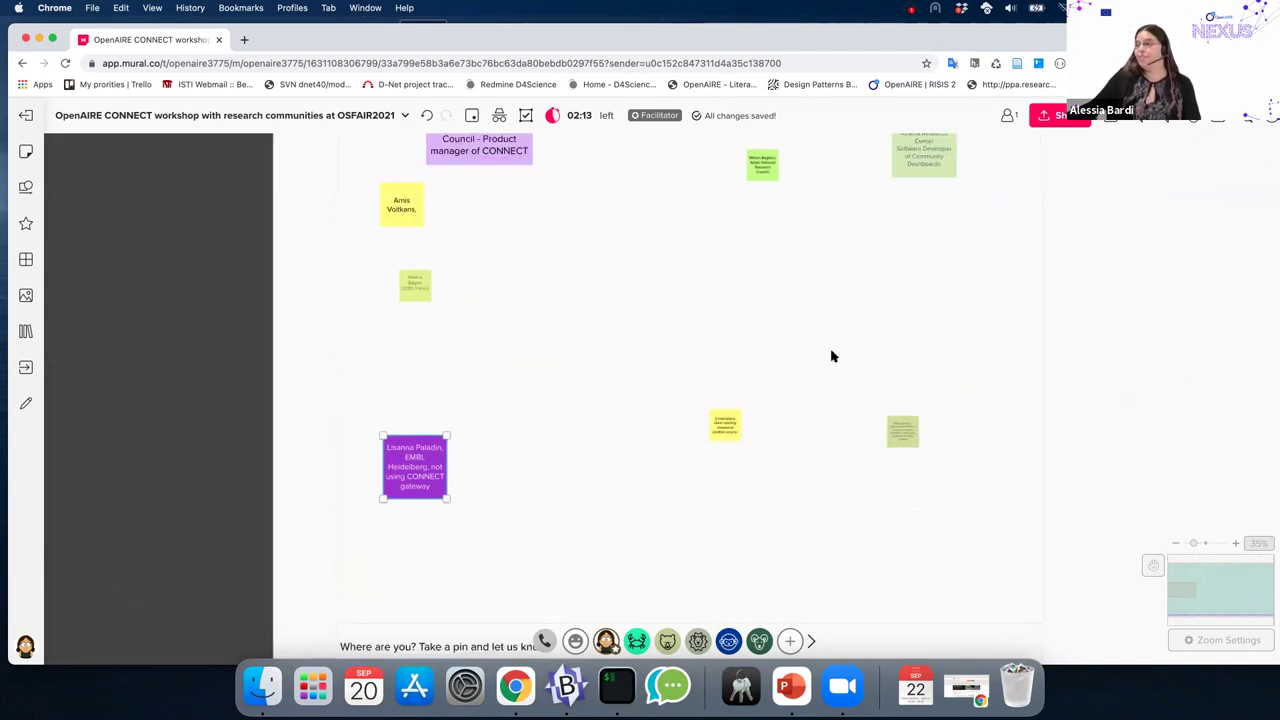
scroll(820, 255, "down", 5)
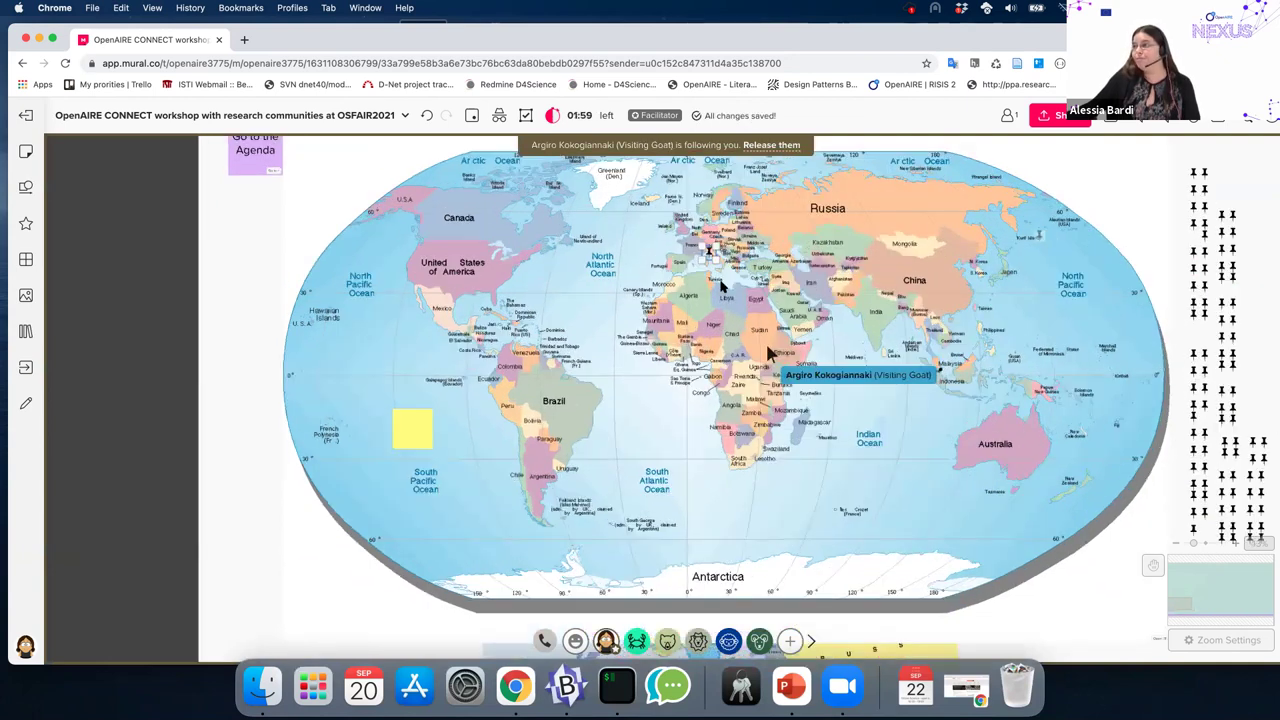
scroll(698, 345, "up", 3)
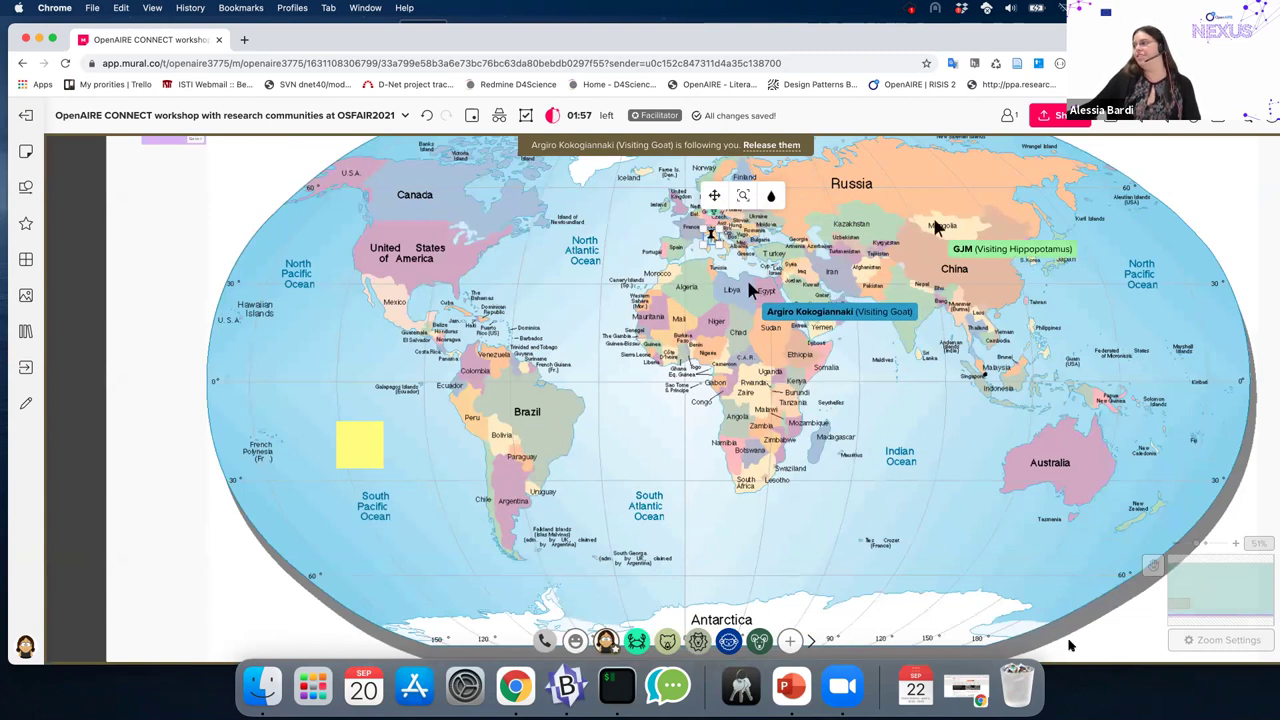
scroll(1087, 638, "down", 1)
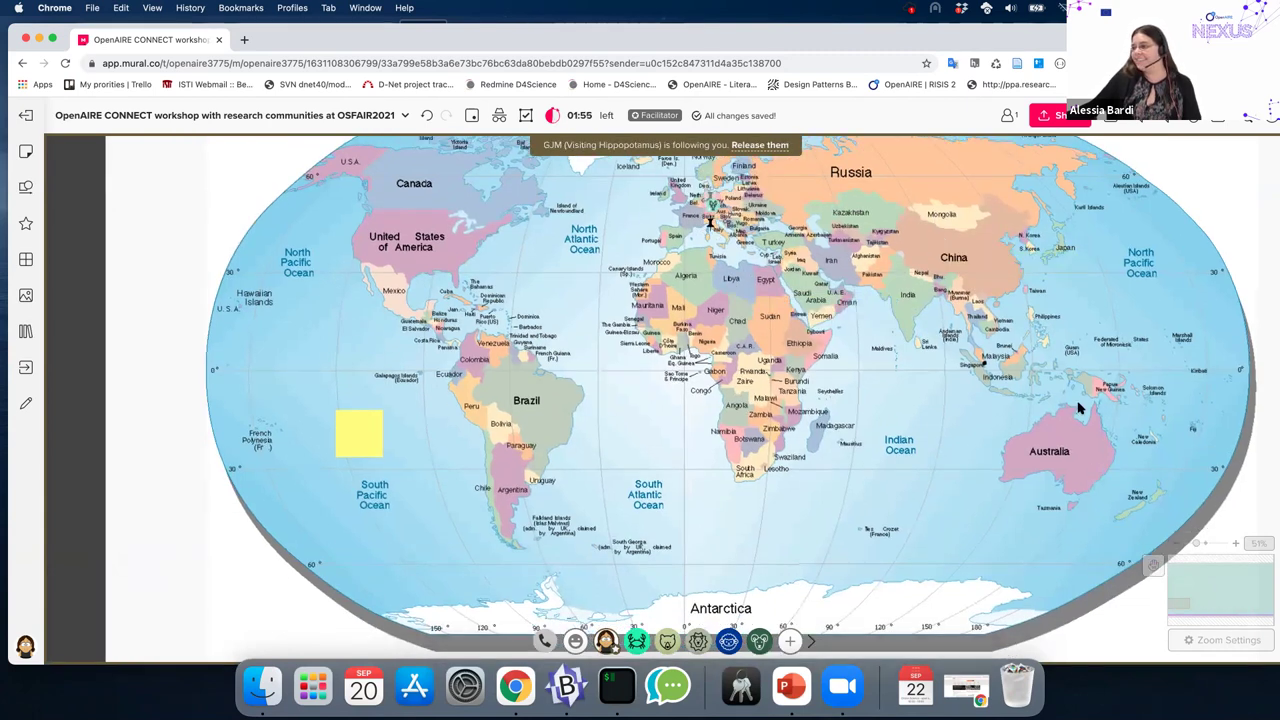
scroll(1078, 408, "down", 10)
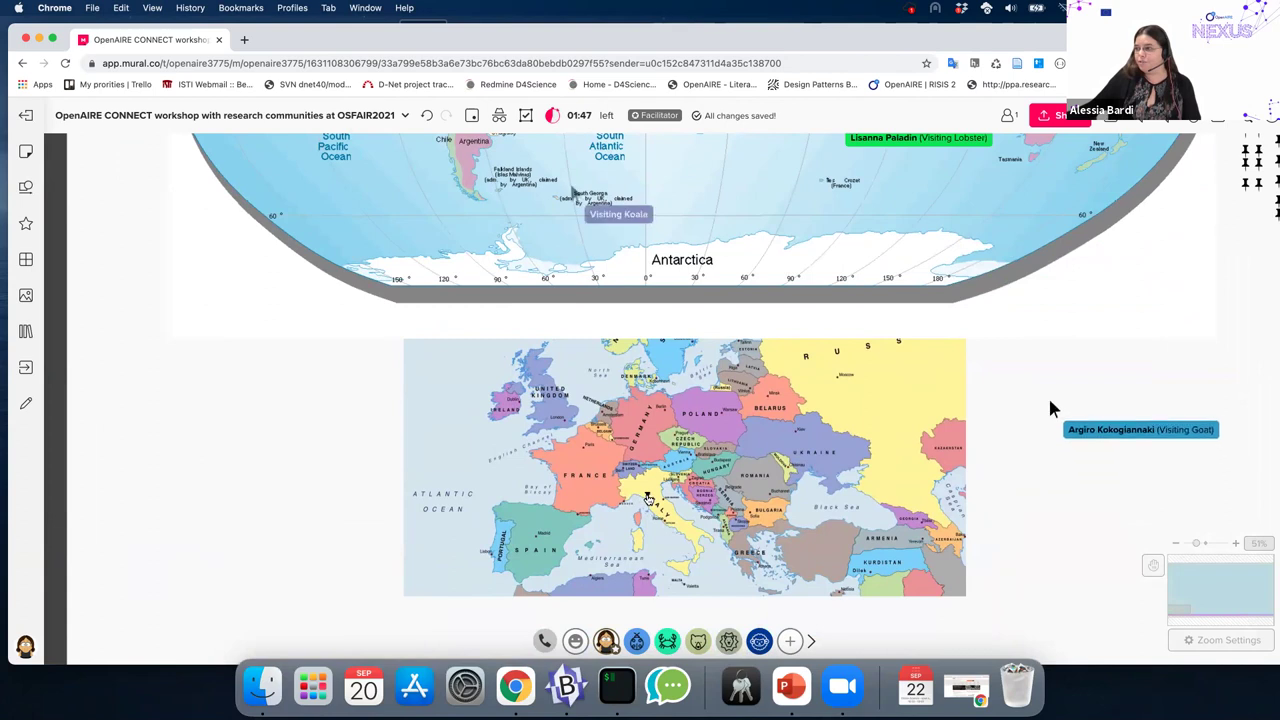
left_click(648, 498)
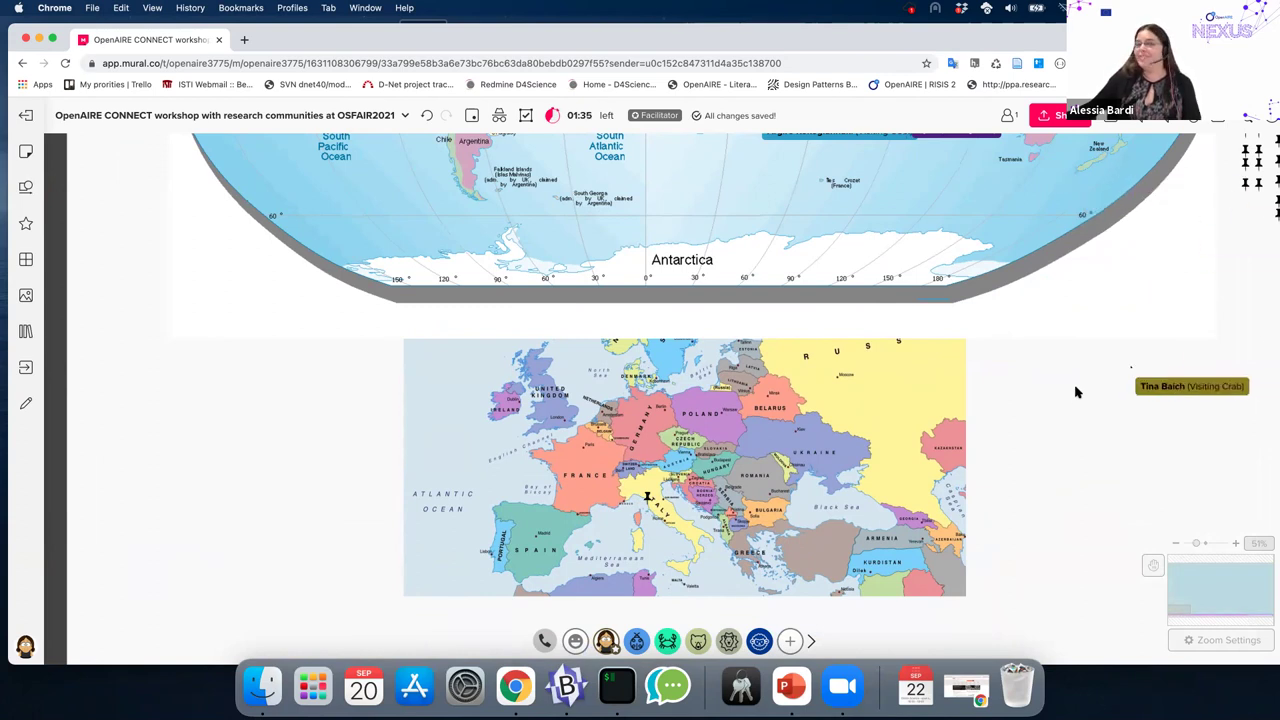
- Examine the pins on the world map and the participants' sticky notes in the About Me area
scroll(1064, 479, "up", 6)
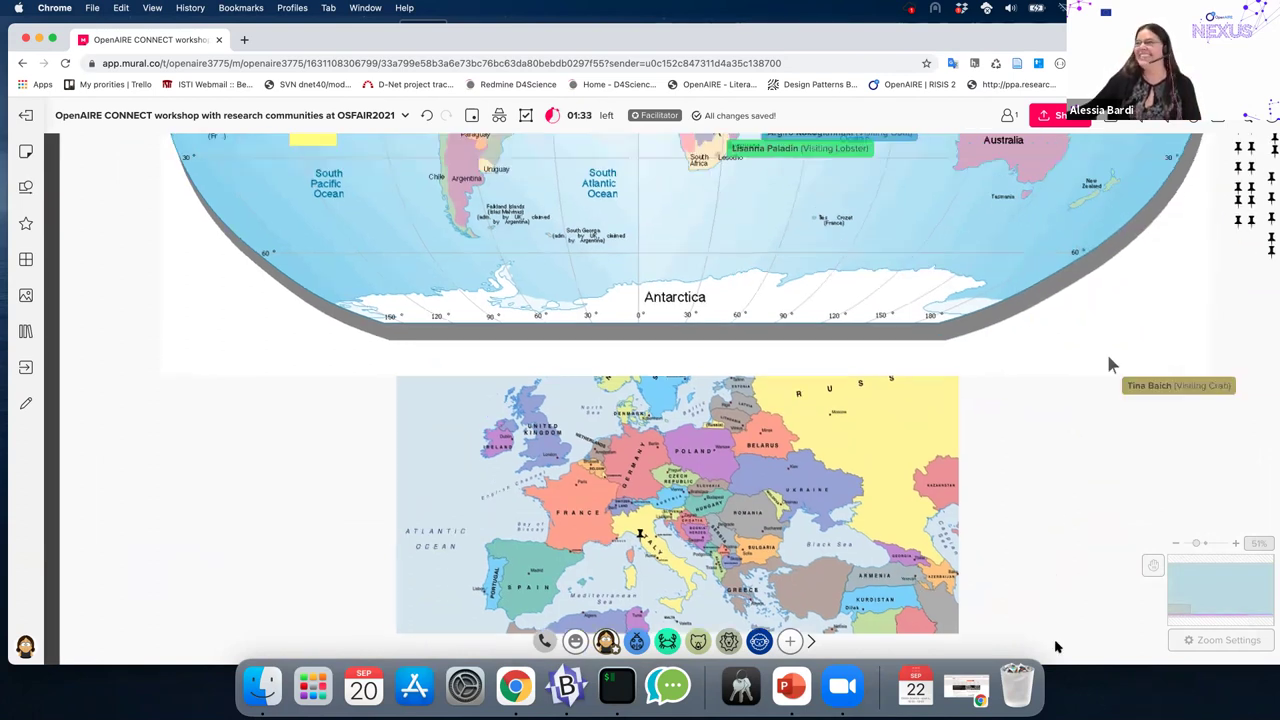
scroll(1206, 599, "up", 4)
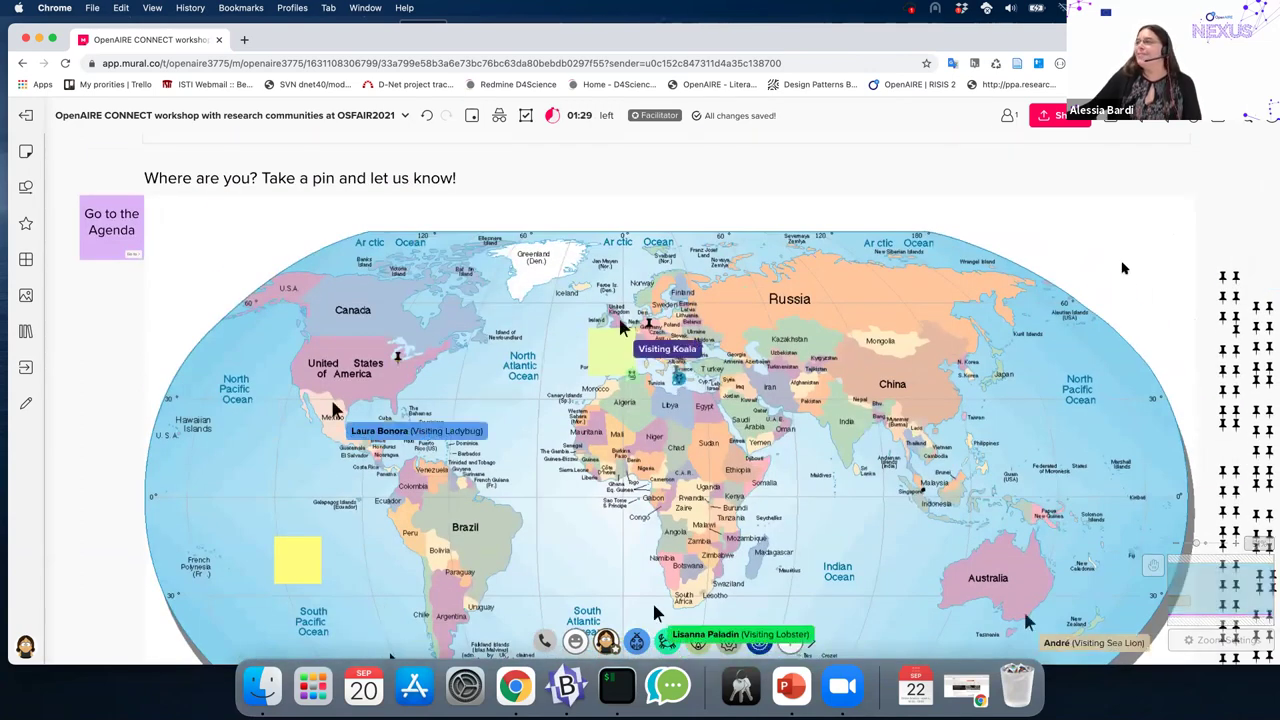
scroll(1123, 263, "up", 1)
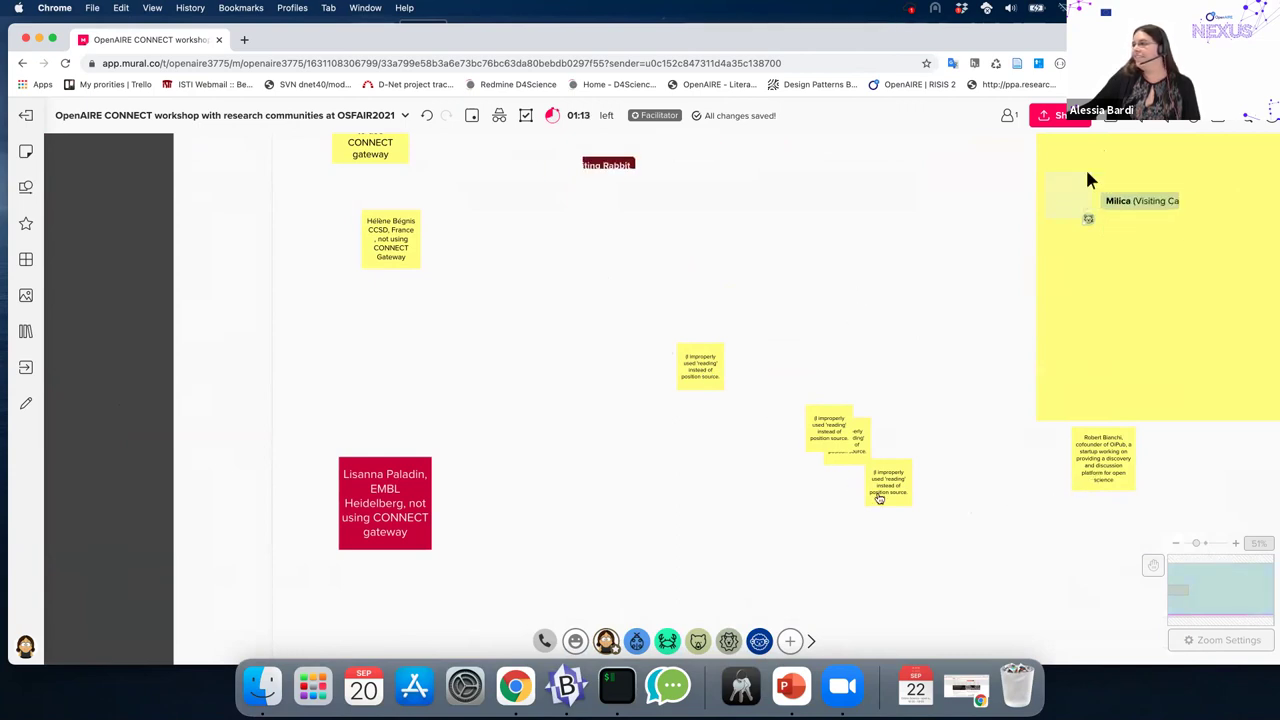
scroll(724, 269, "up", 4)
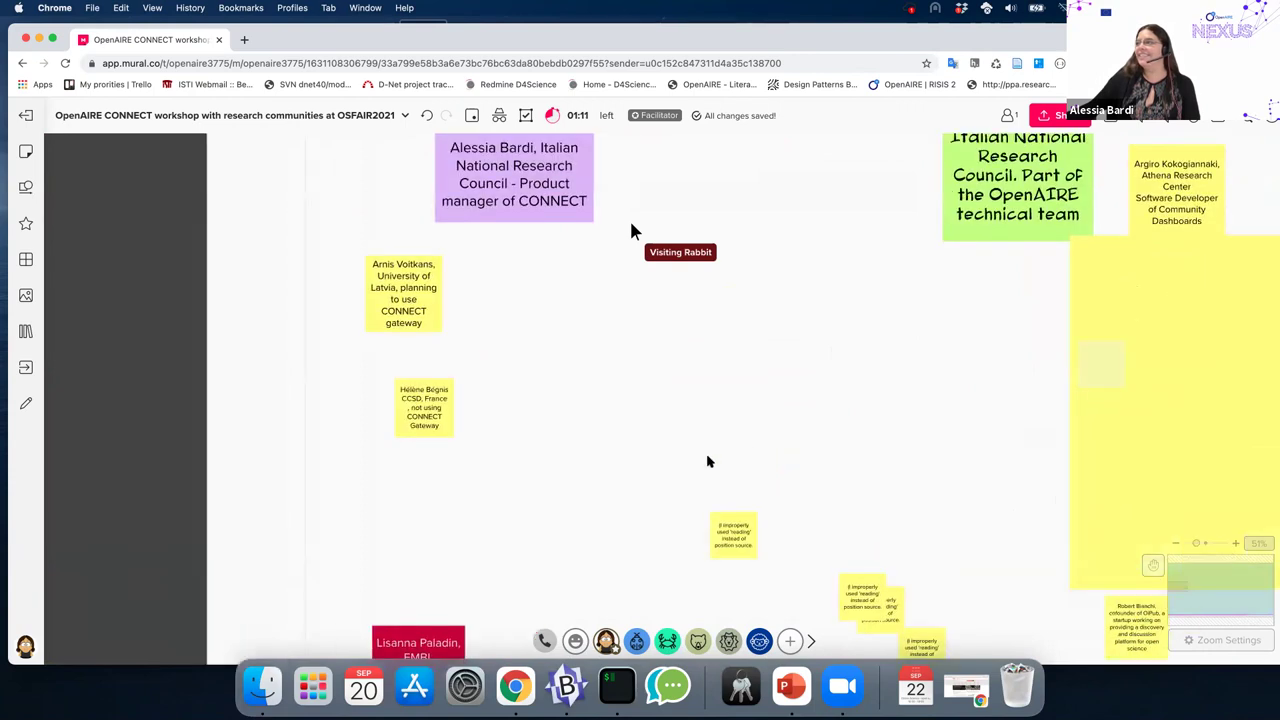
scroll(627, 472, "right", 4)
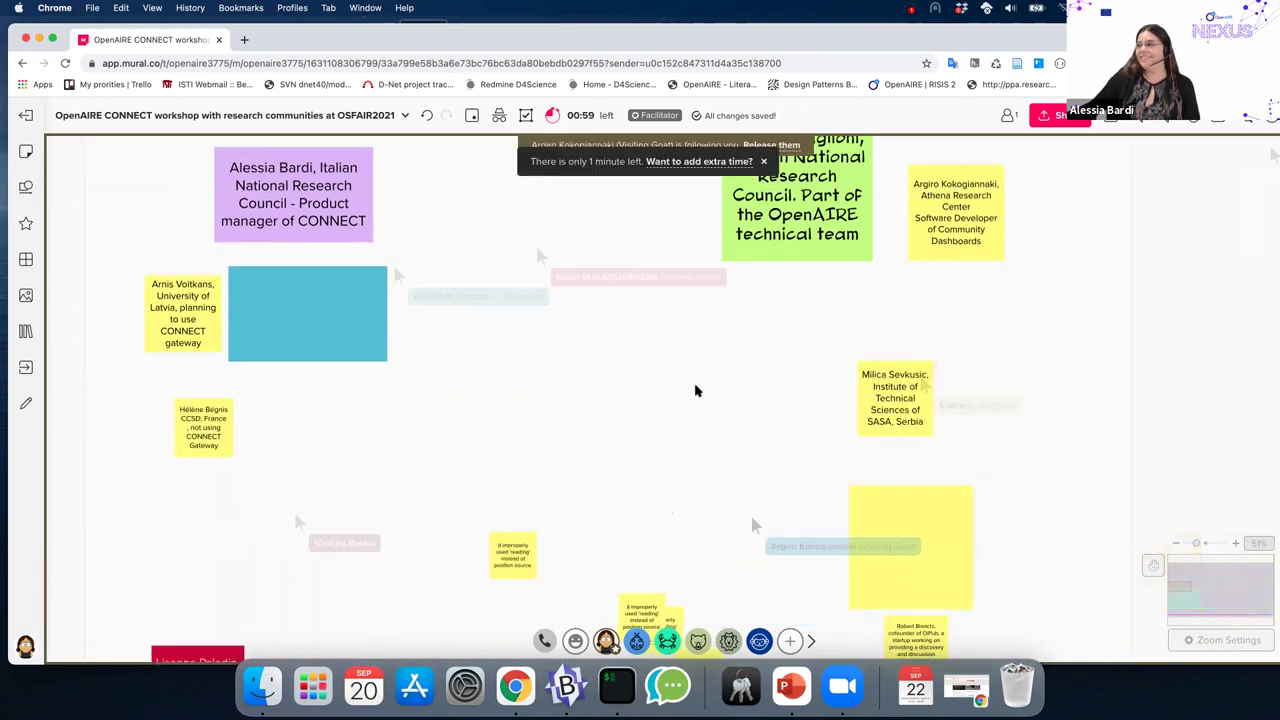
scroll(694, 386, "down", 3)
scroll(577, 477, "down", 5)
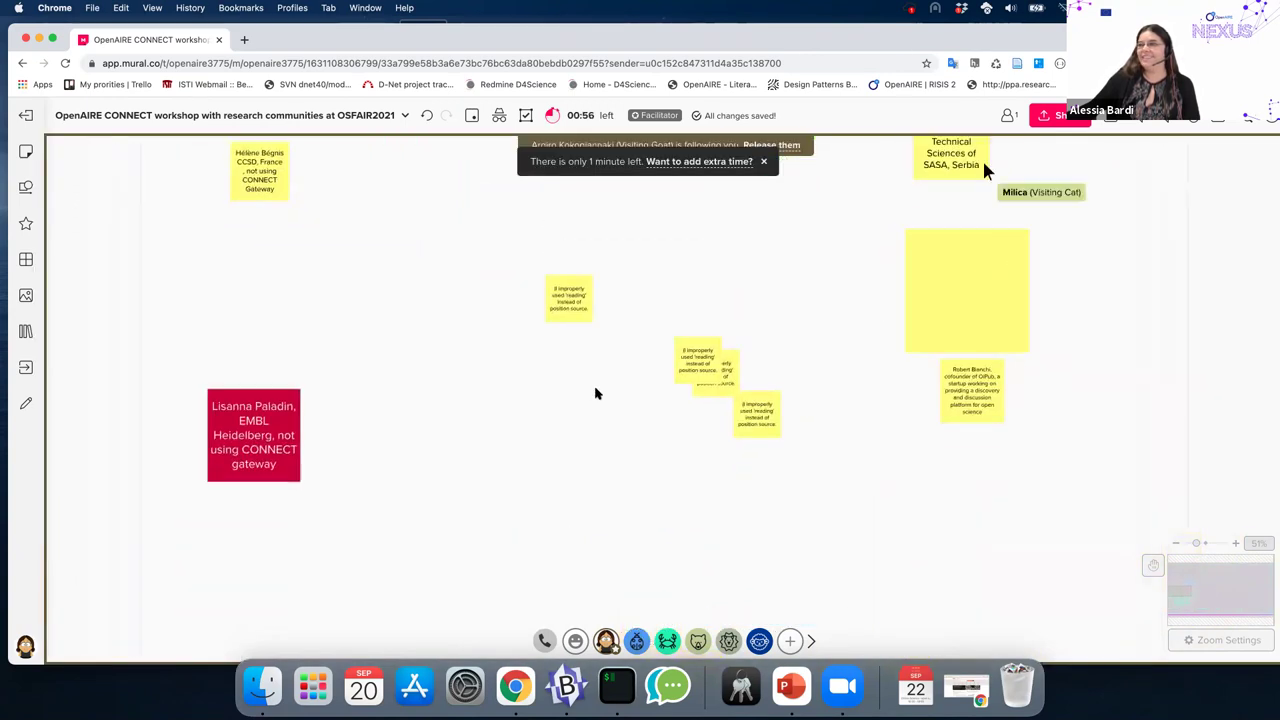
scroll(654, 260, "down", 5)
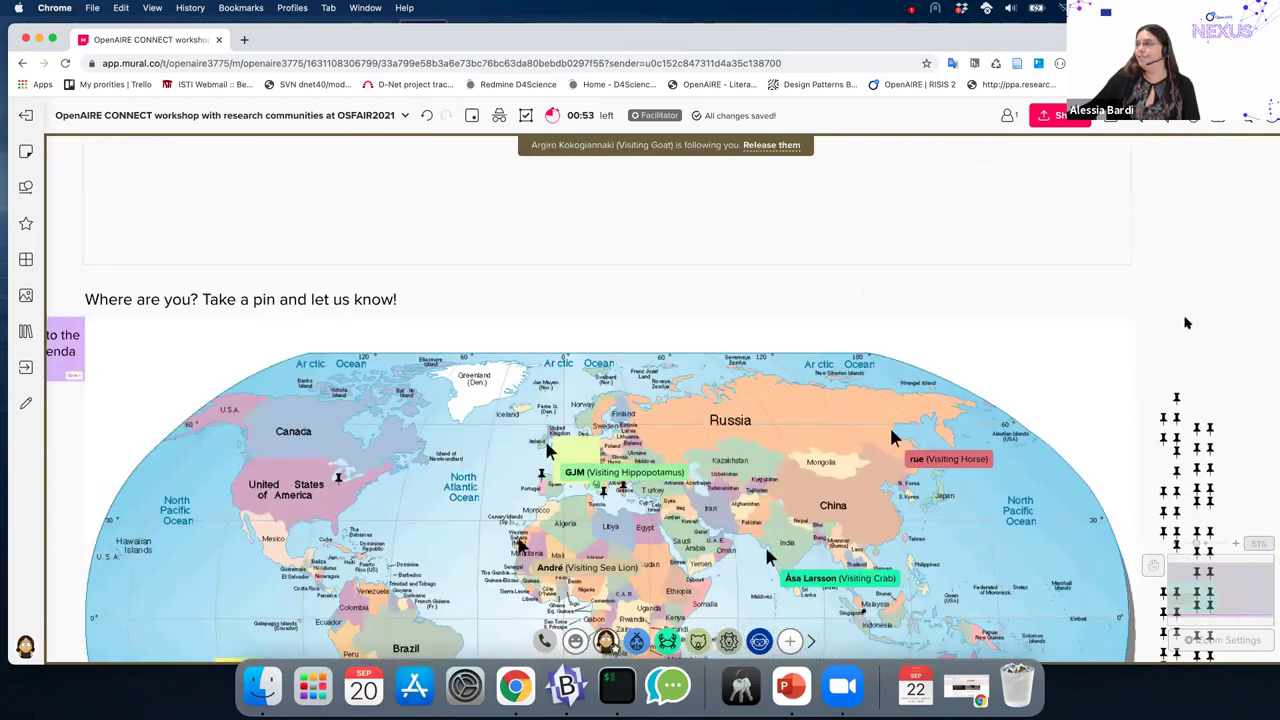
- Examine the location pins that participants have placed on the world map and the Europe map below it
scroll(1185, 322, "down", 4)
scroll(1140, 135, "down", 1)
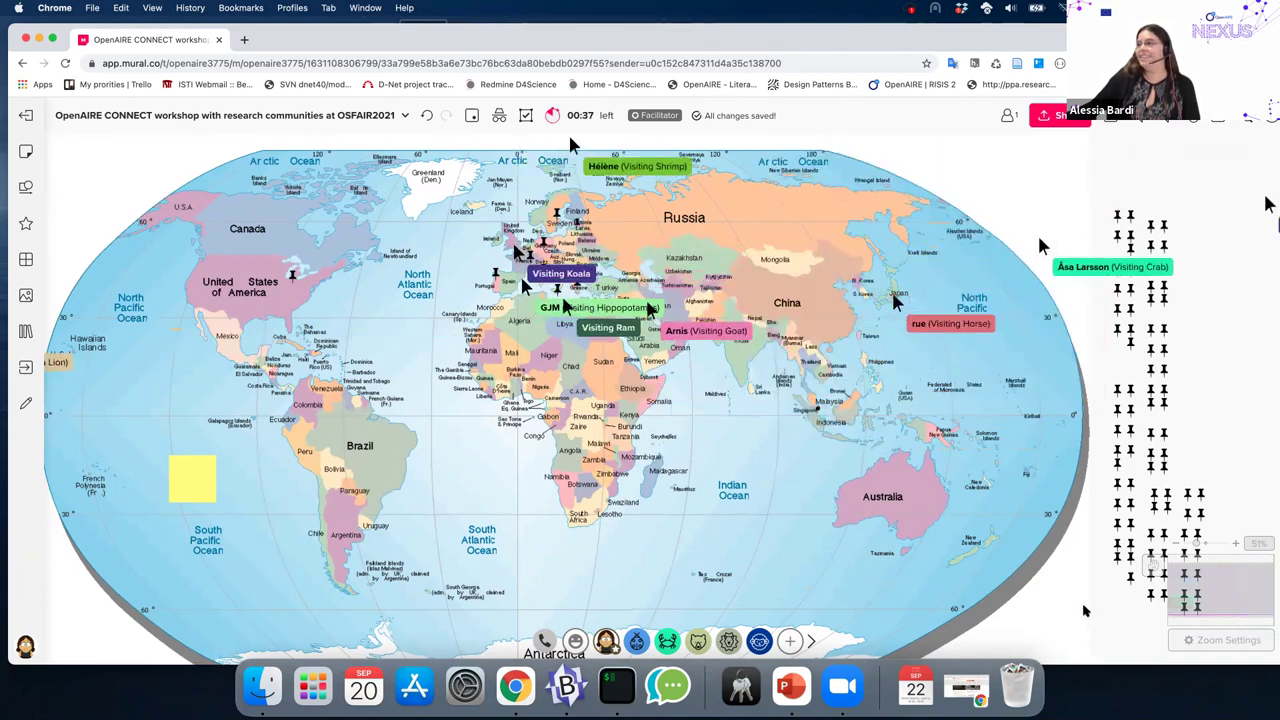
scroll(1090, 620, "down", 1)
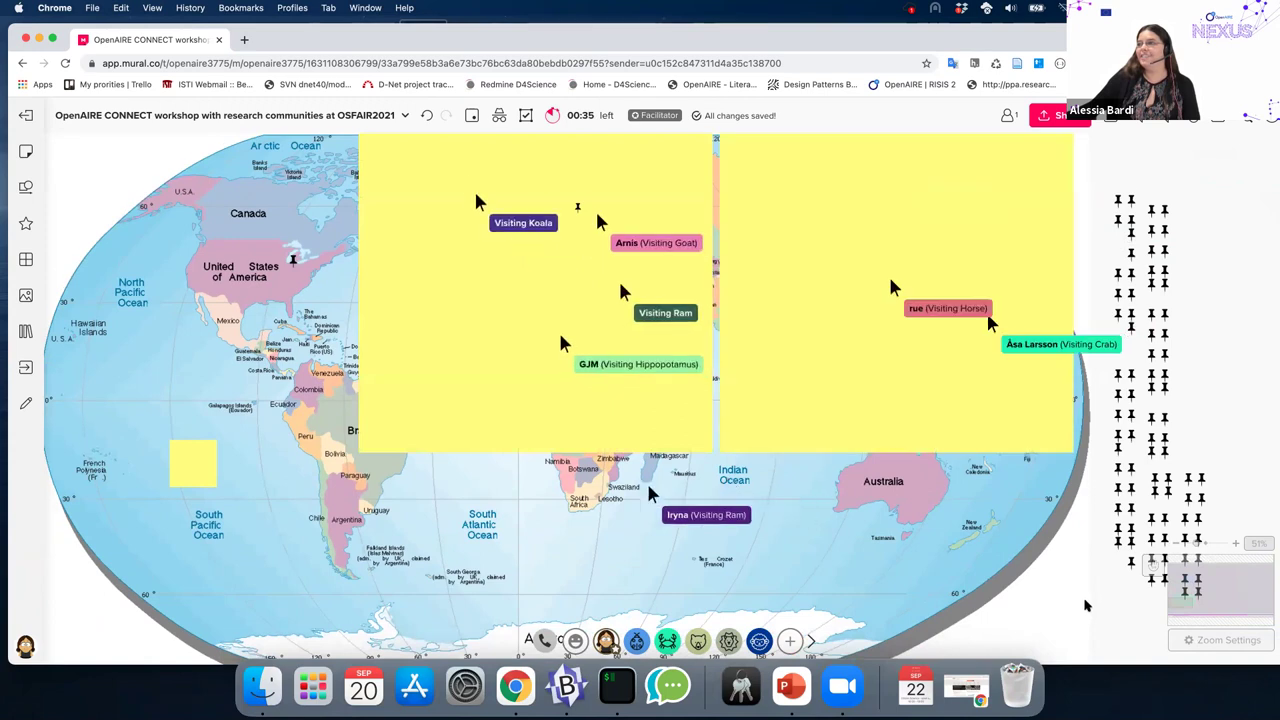
scroll(1086, 607, "down", 1)
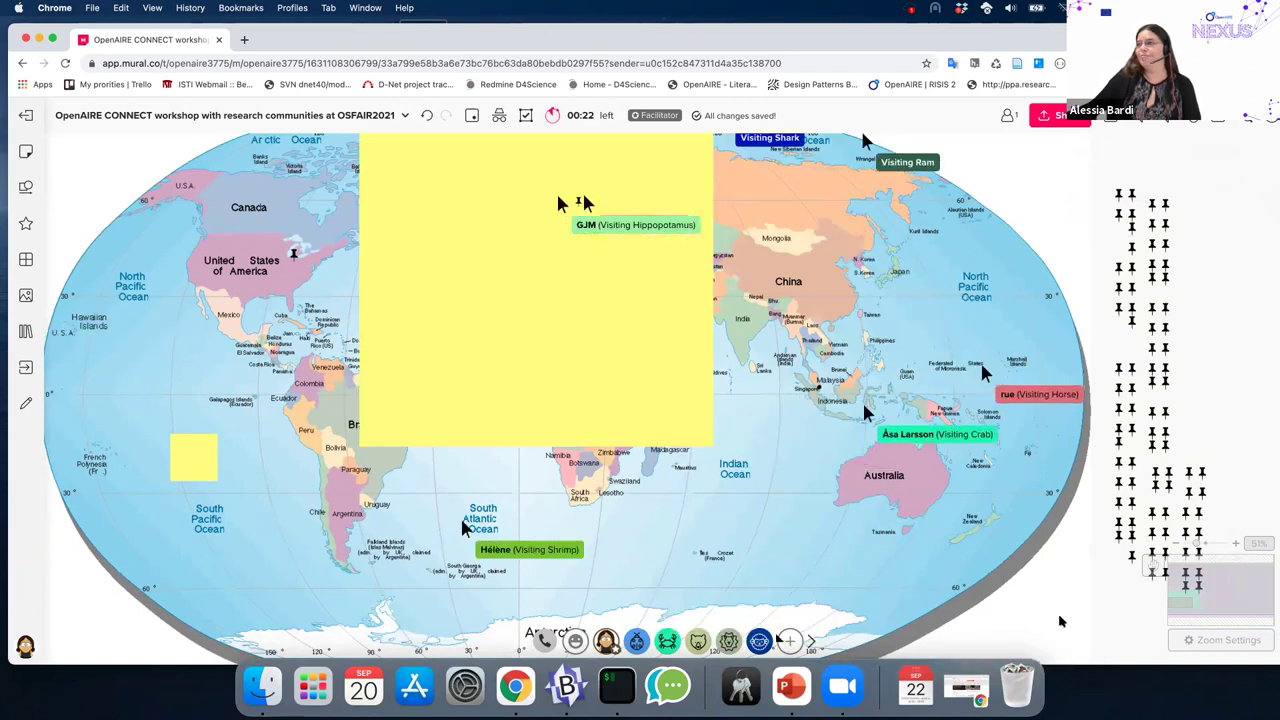
scroll(1067, 296, "down", 5)
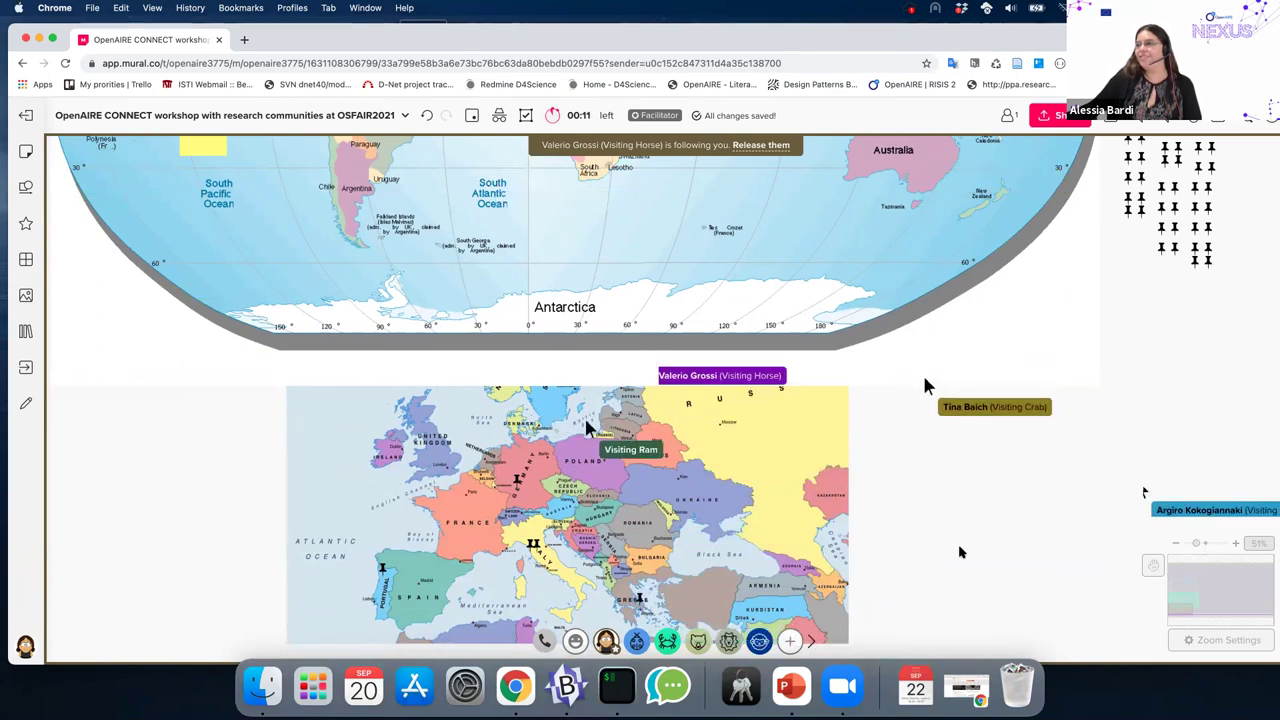
scroll(989, 640, "up", 5)
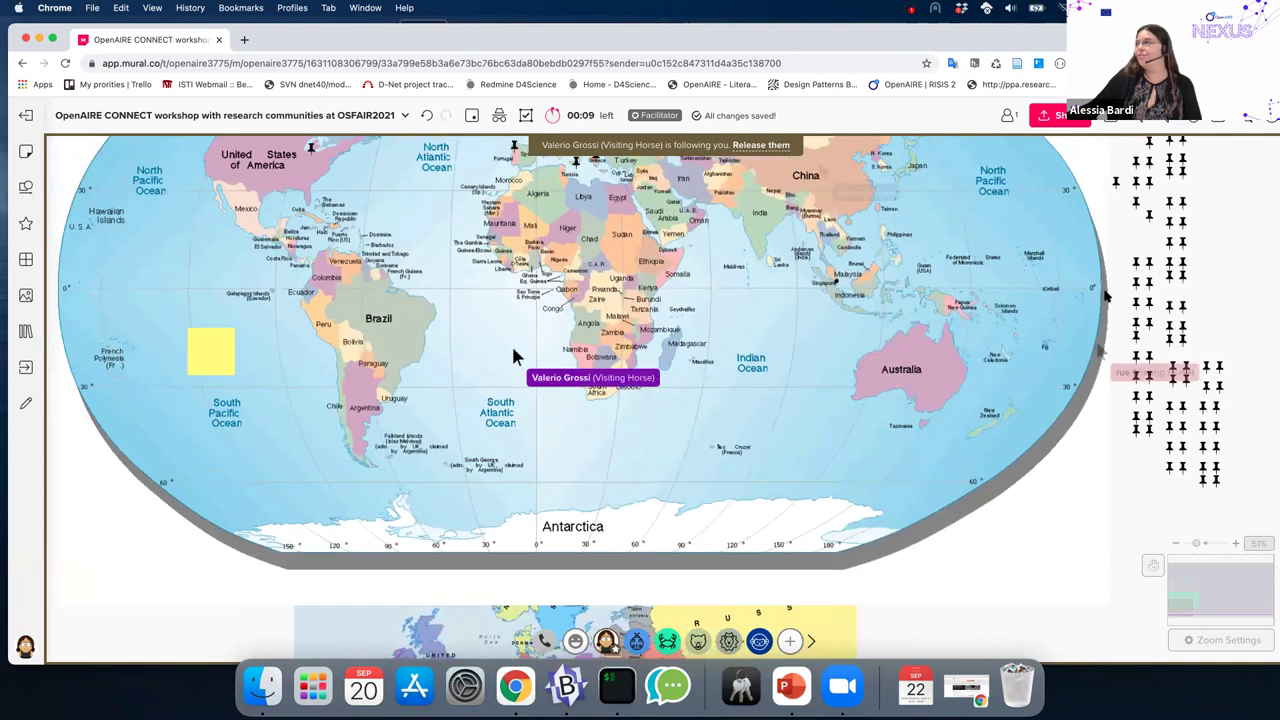
scroll(1128, 350, "up", 2)
scroll(1128, 350, "up", 2)
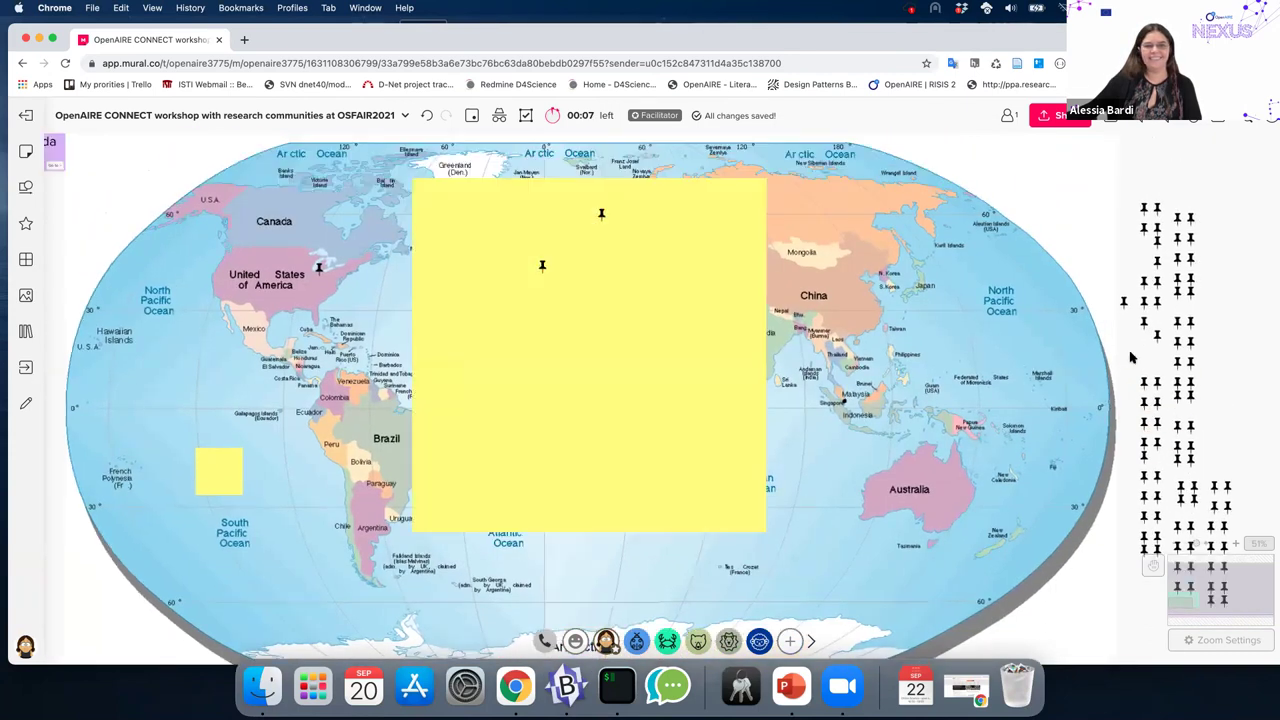
scroll(1130, 357, "up", 3)
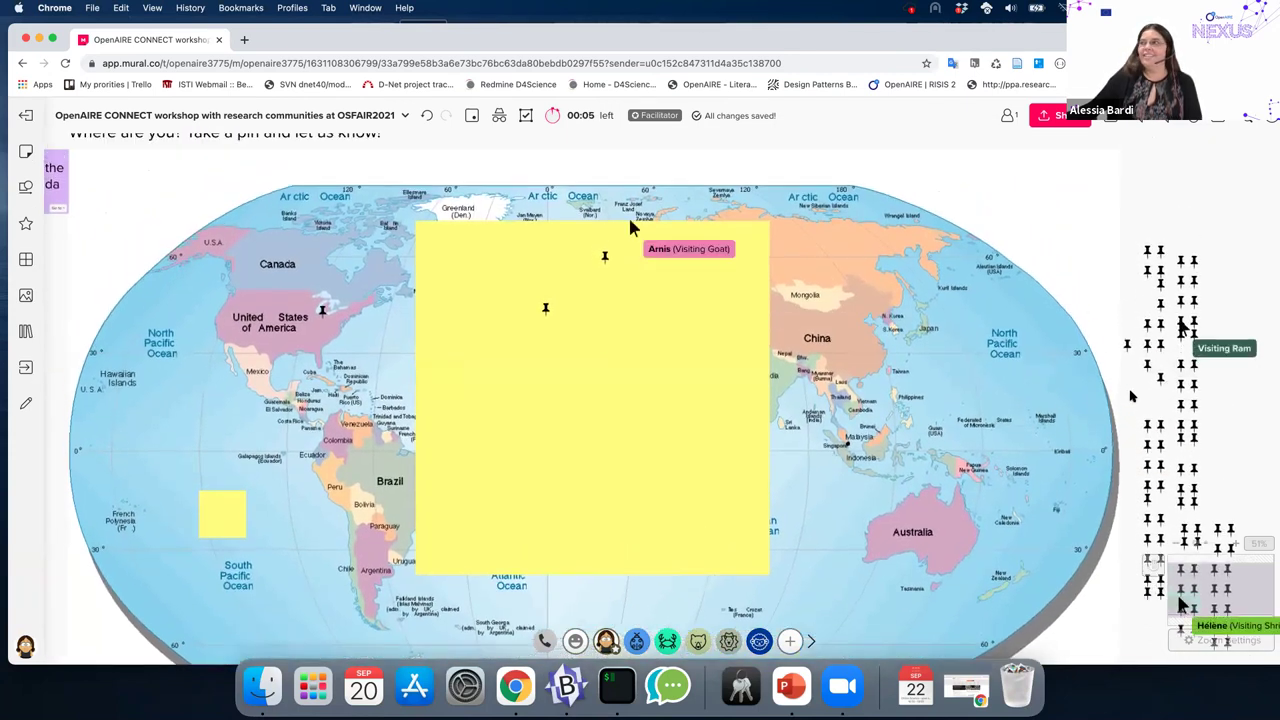
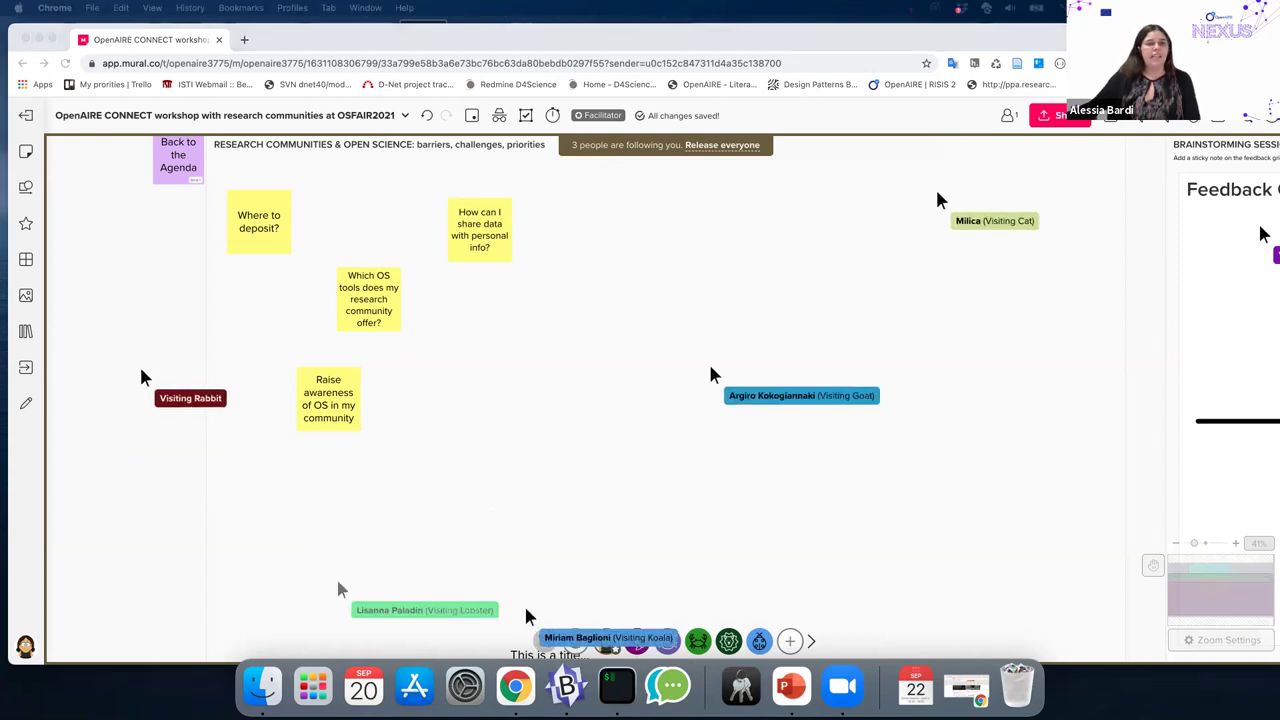
- Set the facilitator timer to 10 minutes and start it for the research communities and open science exercise
left_click(553, 115)
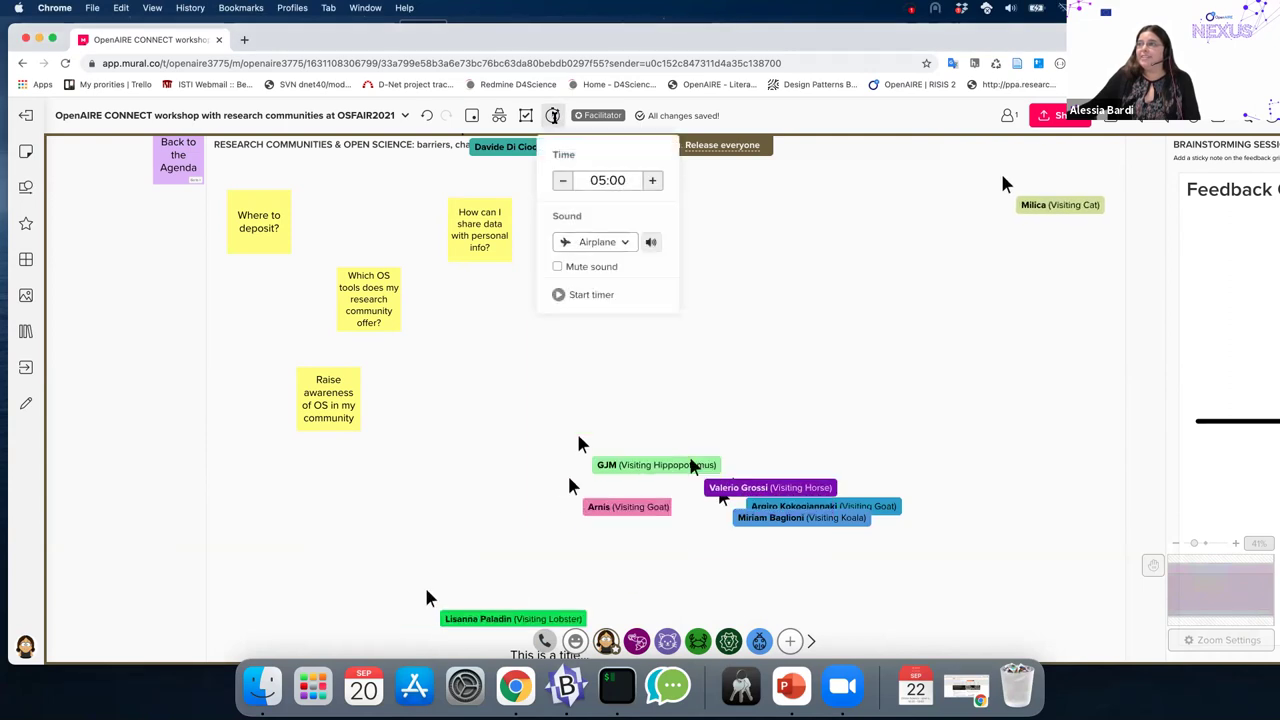
left_click(650, 180)
left_click(650, 180)
left_click(650, 180)
left_click(650, 180)
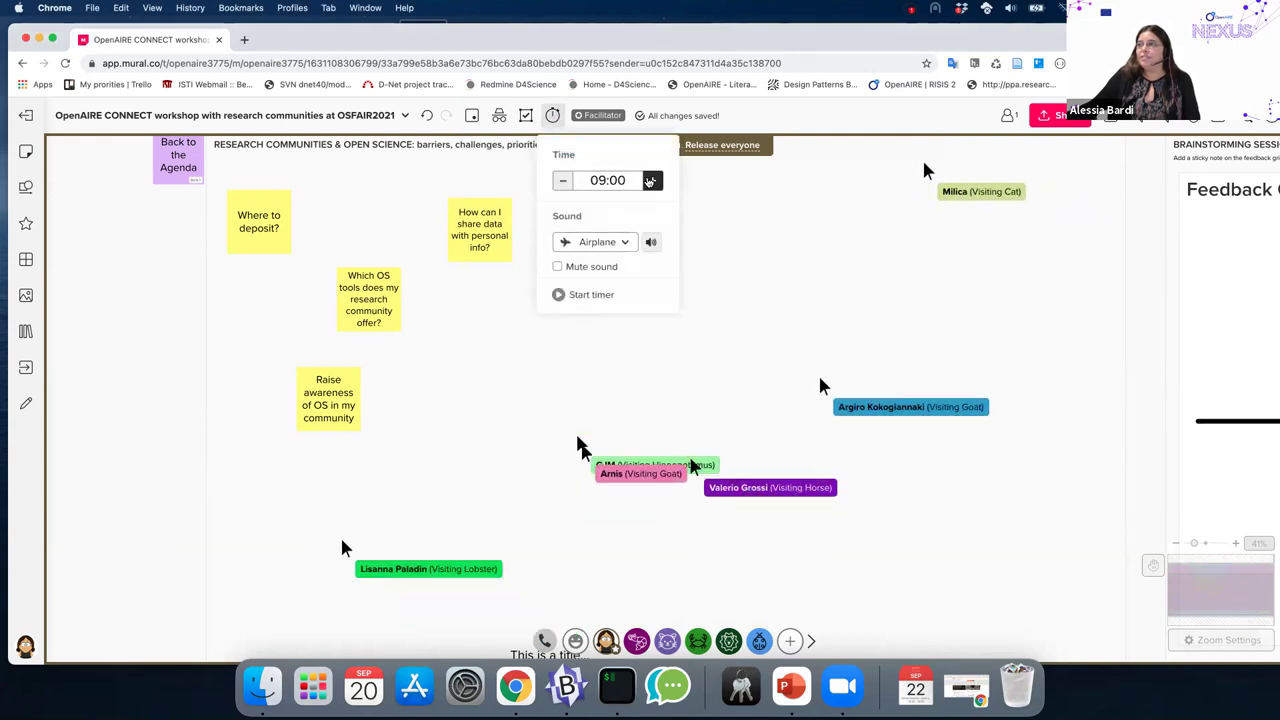
left_click(650, 180)
left_click(585, 295)
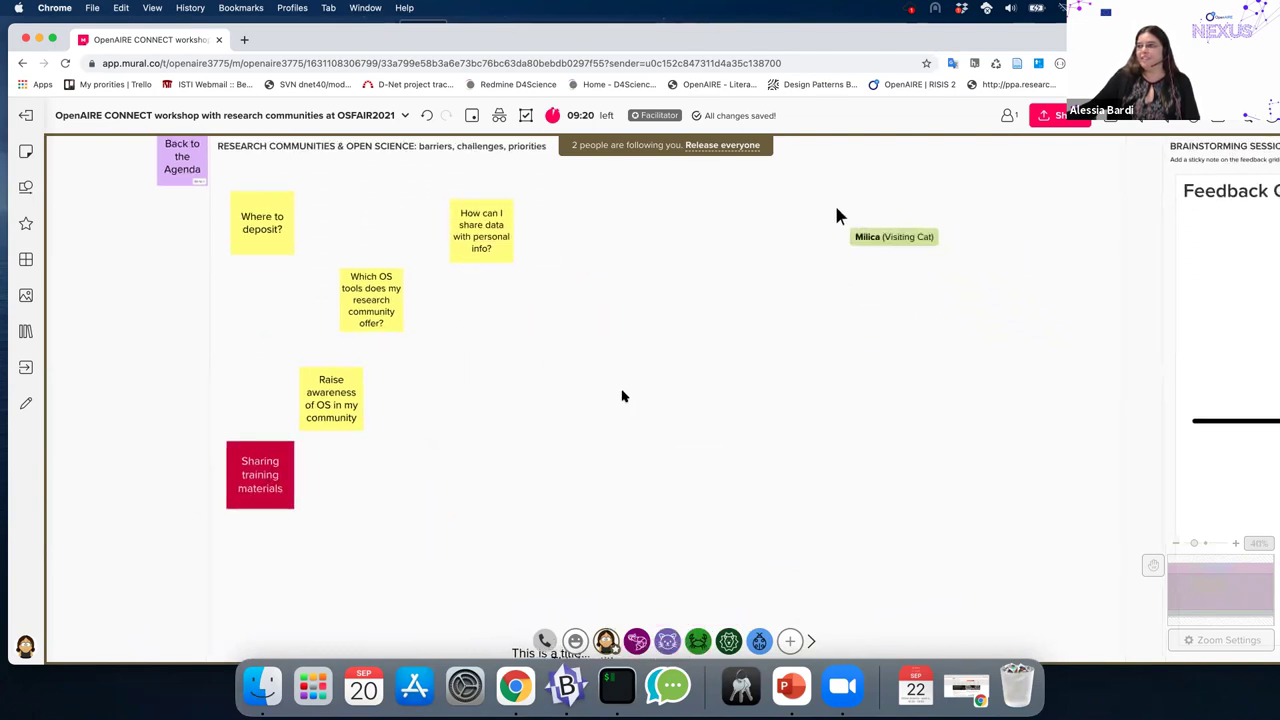
- Look over the incoming notes in the Research Communities & Open Science area, including the green note on sharing company data without patents
scroll(622, 396, "down", 2)
scroll(769, 420, "down", 2)
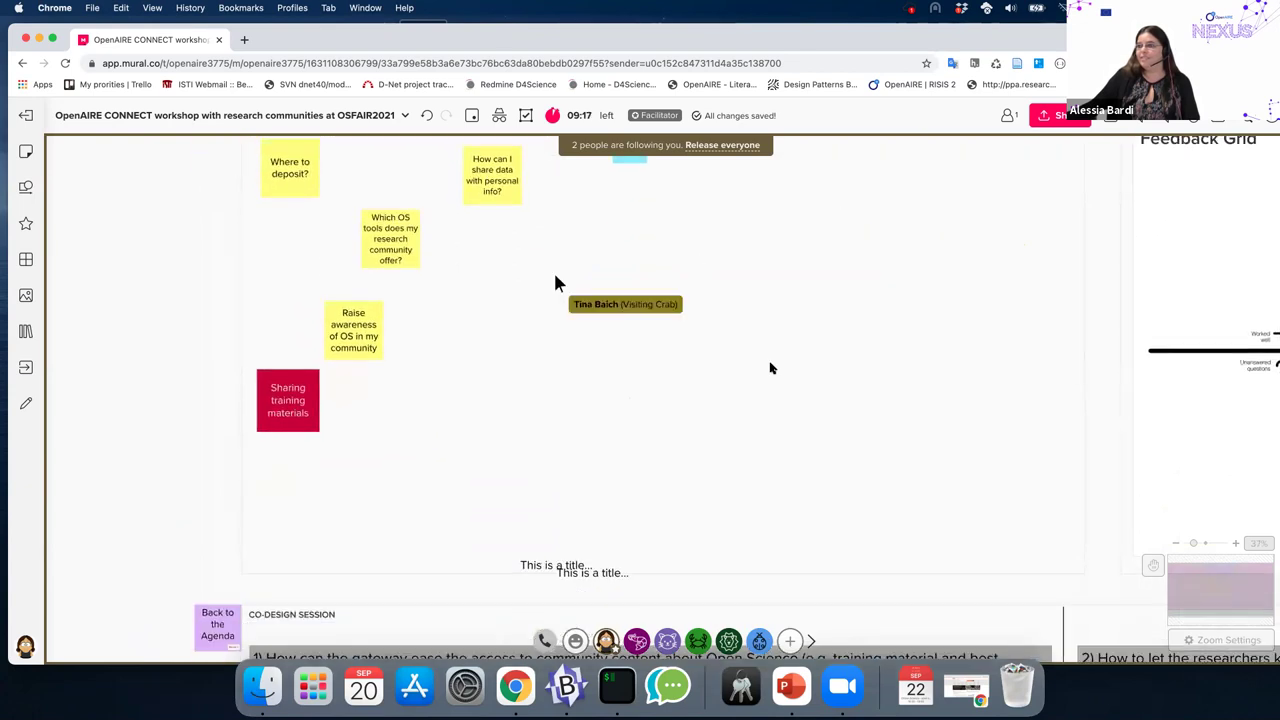
scroll(675, 418, "up", 2)
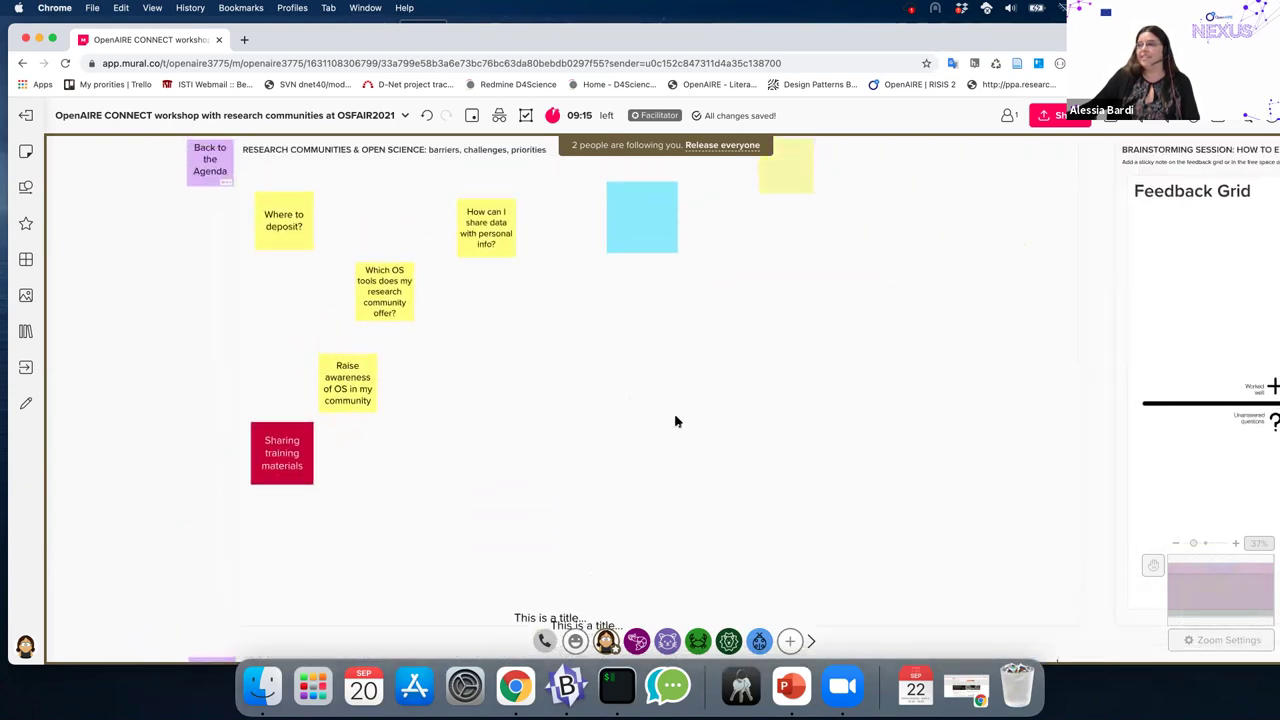
scroll(677, 426, "up", 1)
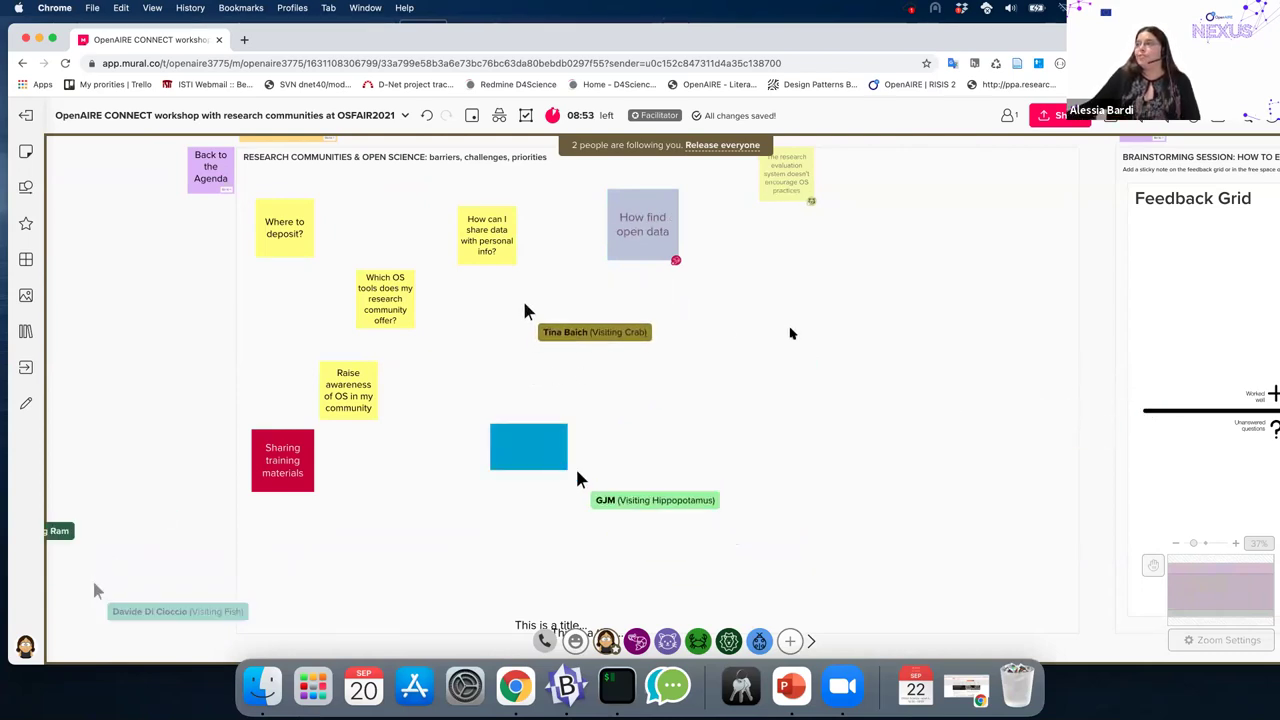
scroll(795, 318, "up", 1)
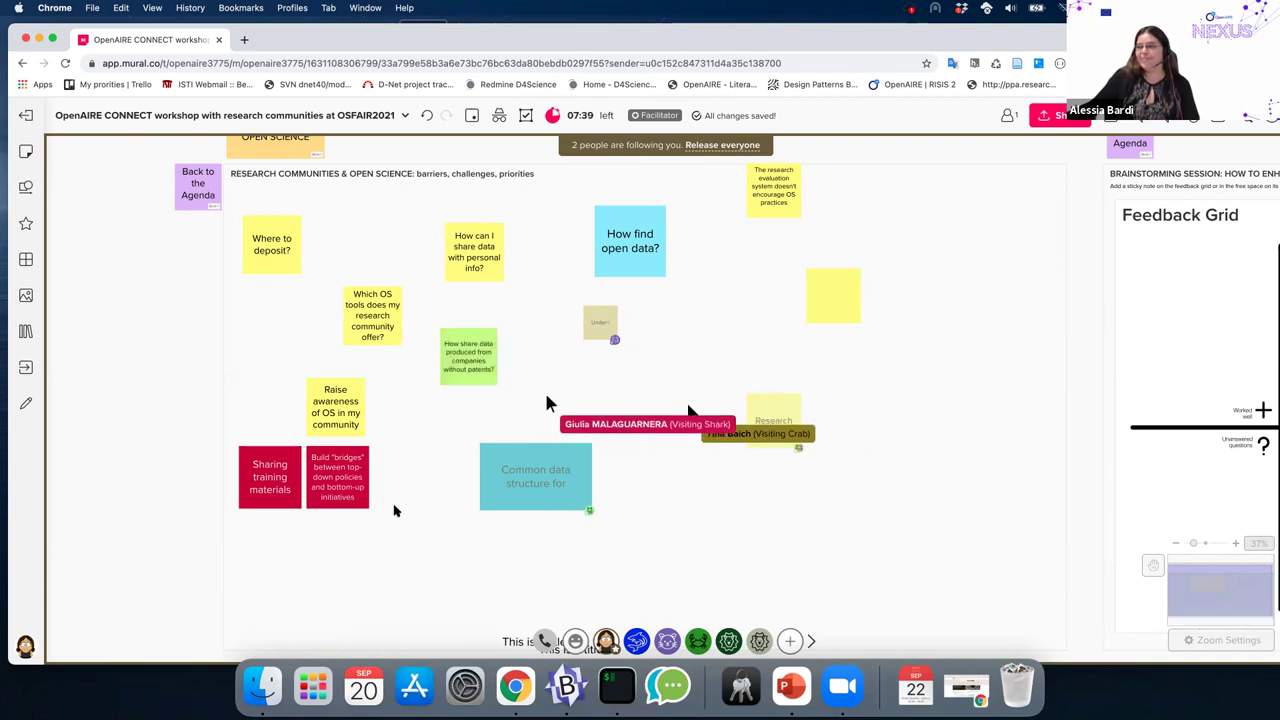
left_click(468, 383)
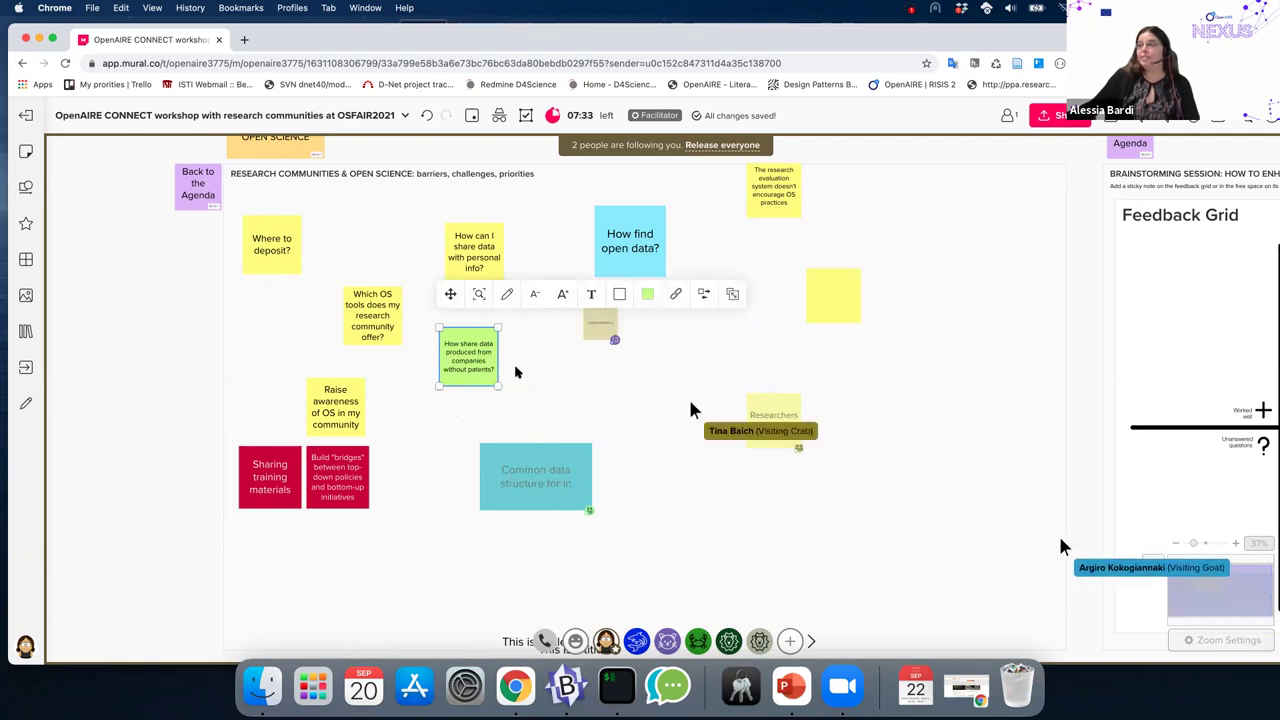
left_click(515, 372)
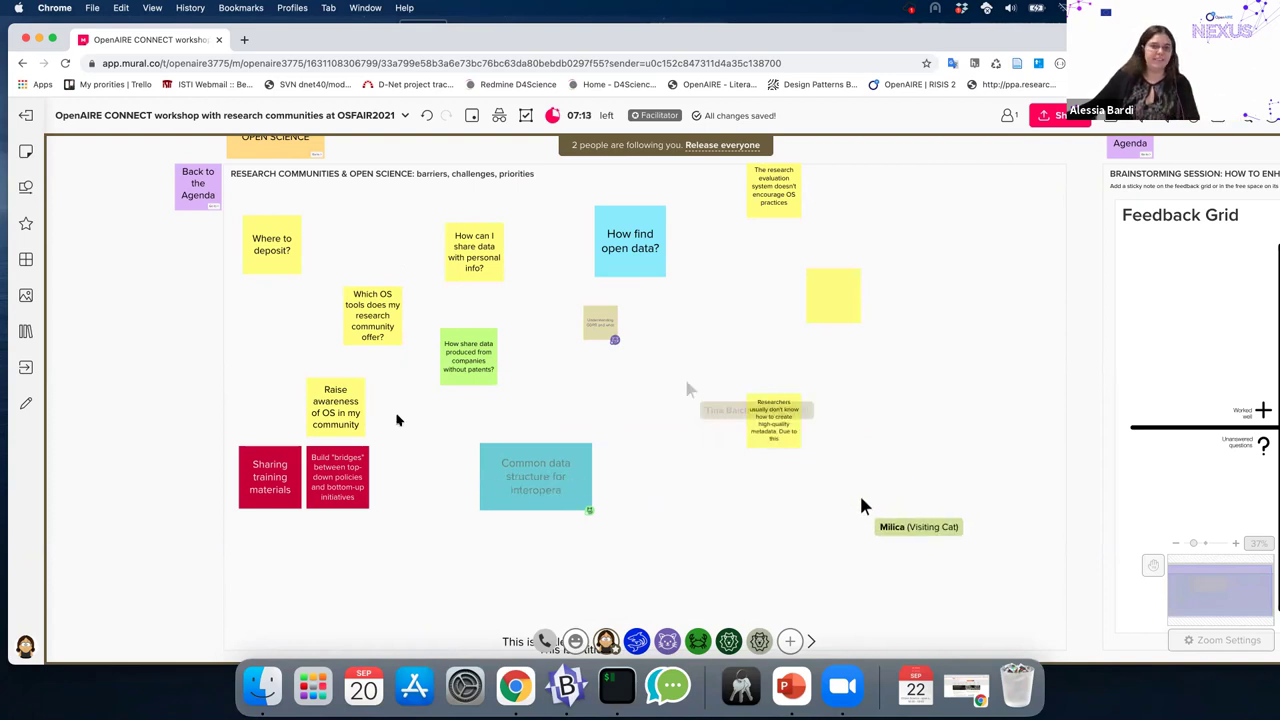
- Move the "Raise awareness of OS in my community" note up and to the left, and shift the "Common data structures" note slightly down
left_click(366, 420)
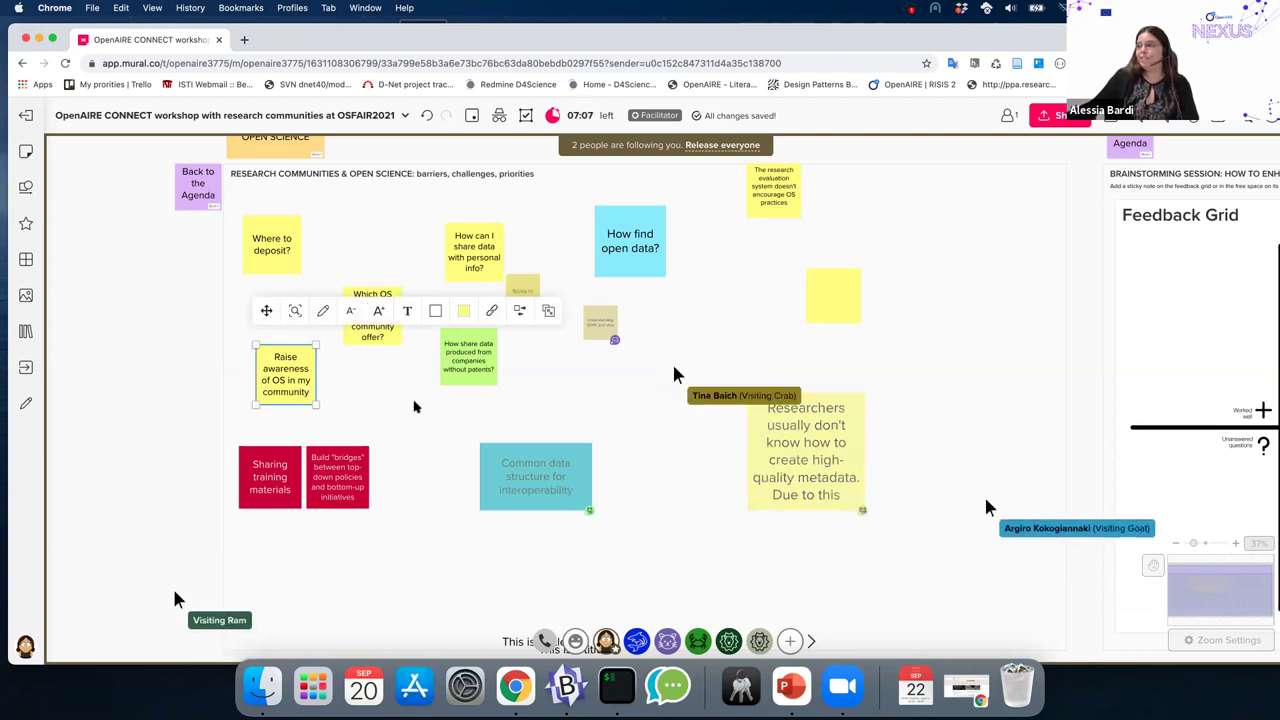
left_click(570, 388)
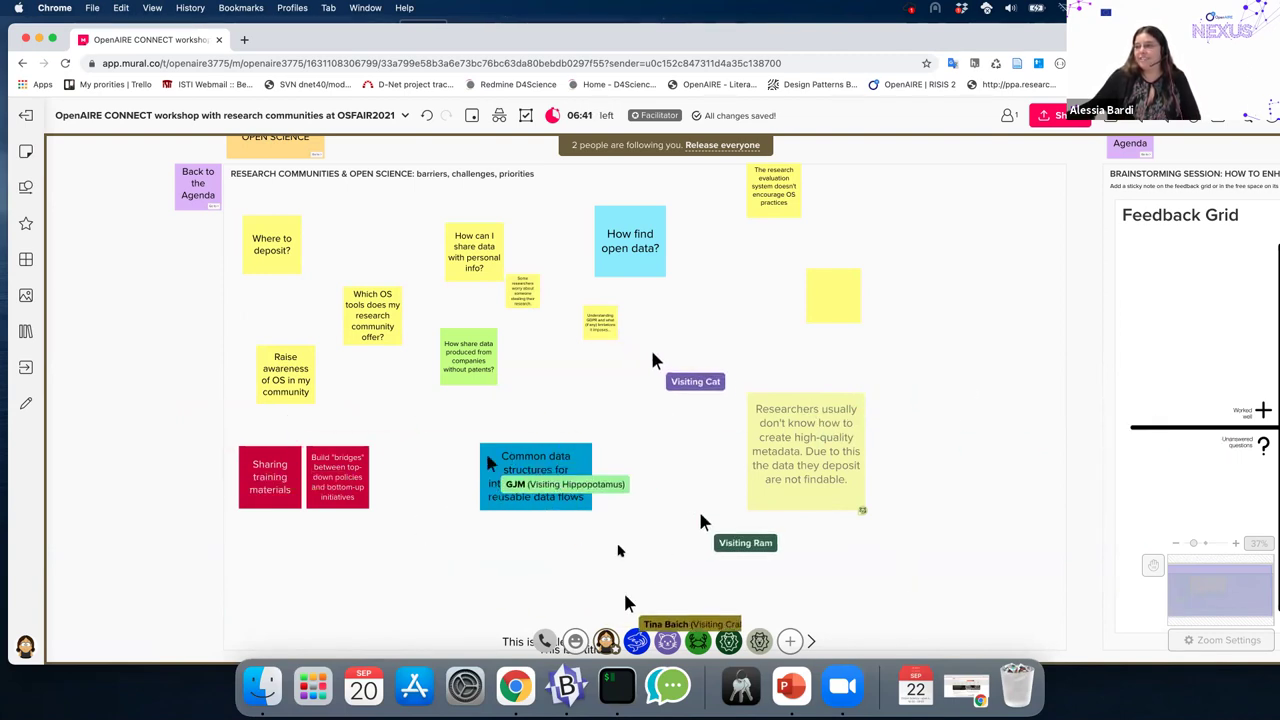
left_click(563, 505)
left_click_drag(563, 505, 556, 537)
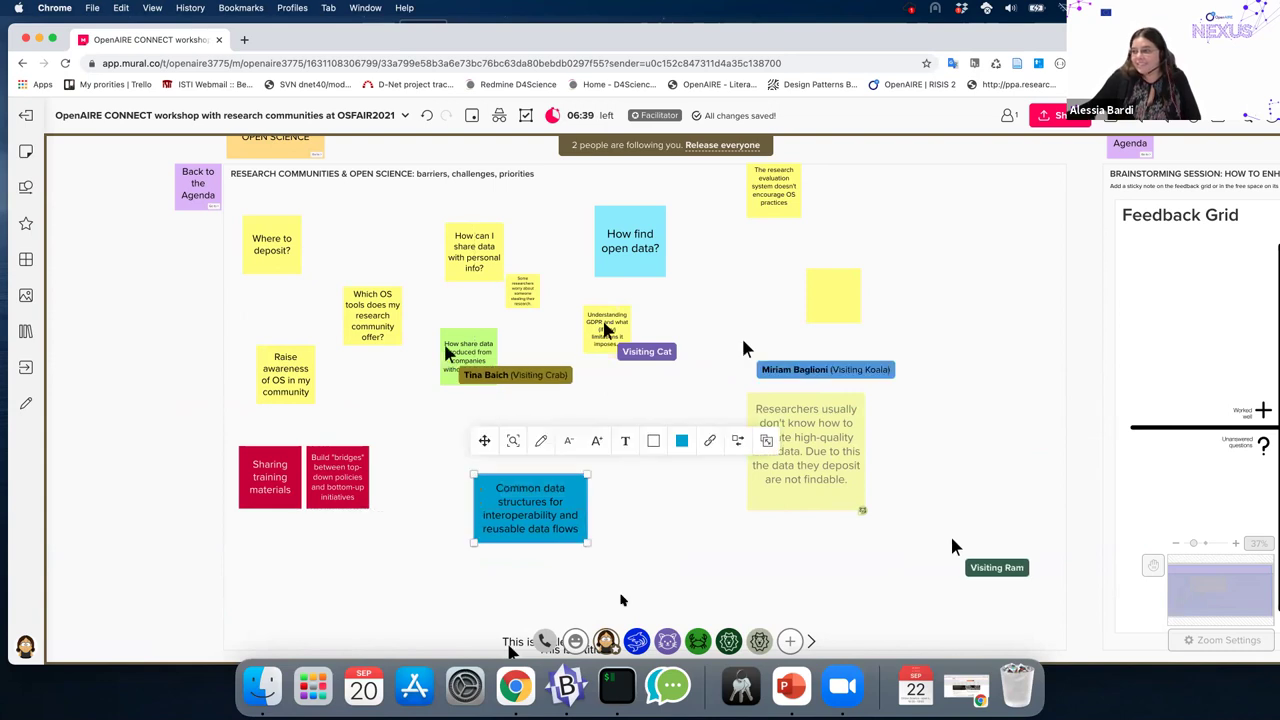
left_click(658, 516)
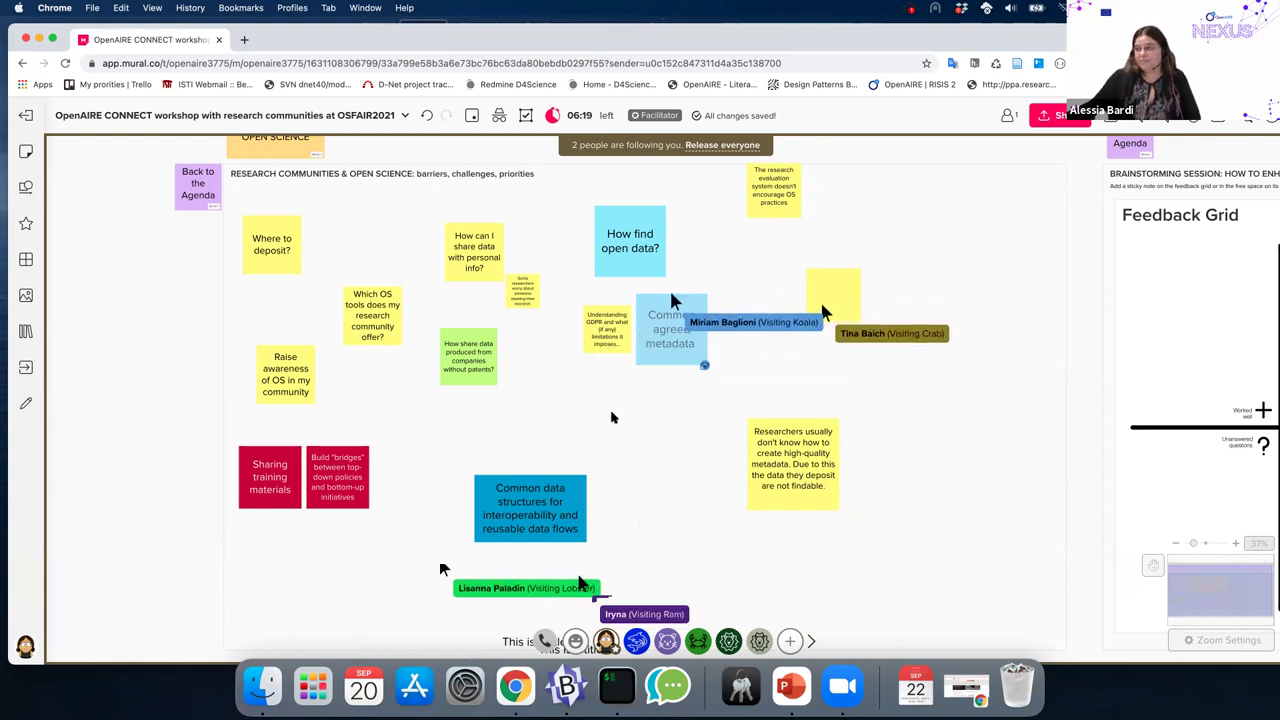
- Read the notes on metadata, GDPR and compliance requirements up close, then return to the overview of the Research Communities & Open Science area
scroll(534, 311, "up", 8)
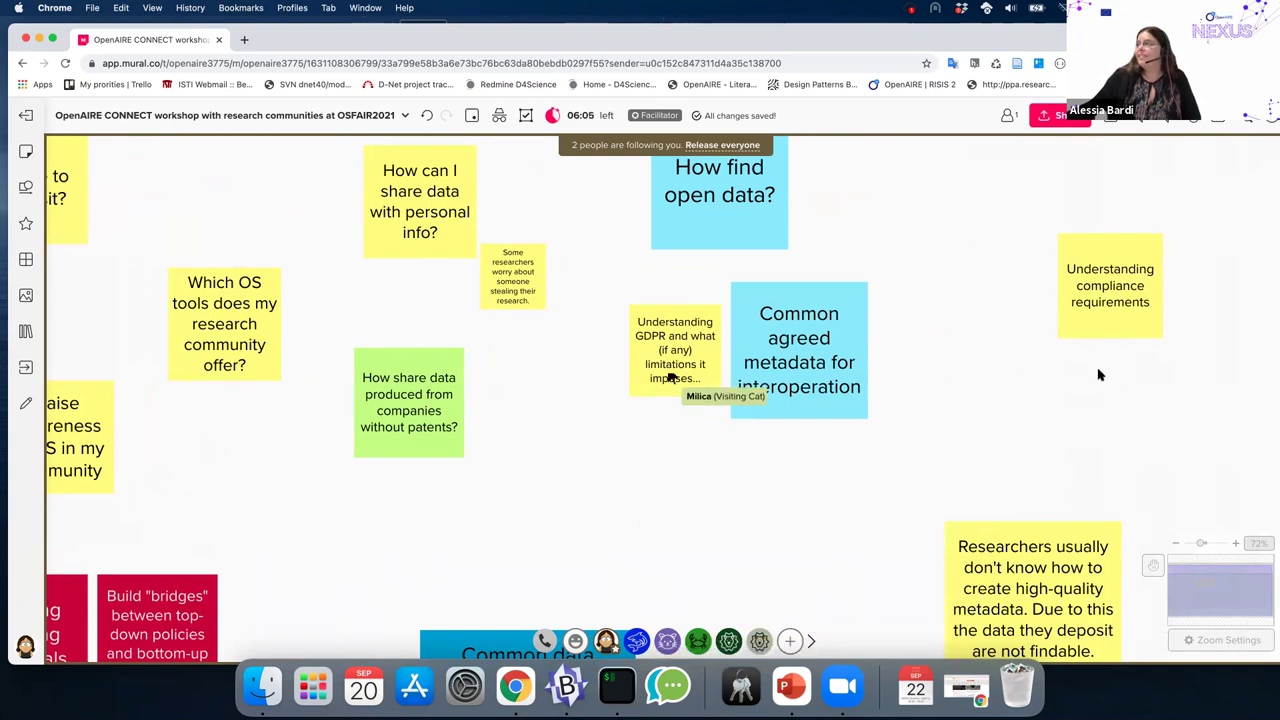
scroll(1098, 375, "right", 5)
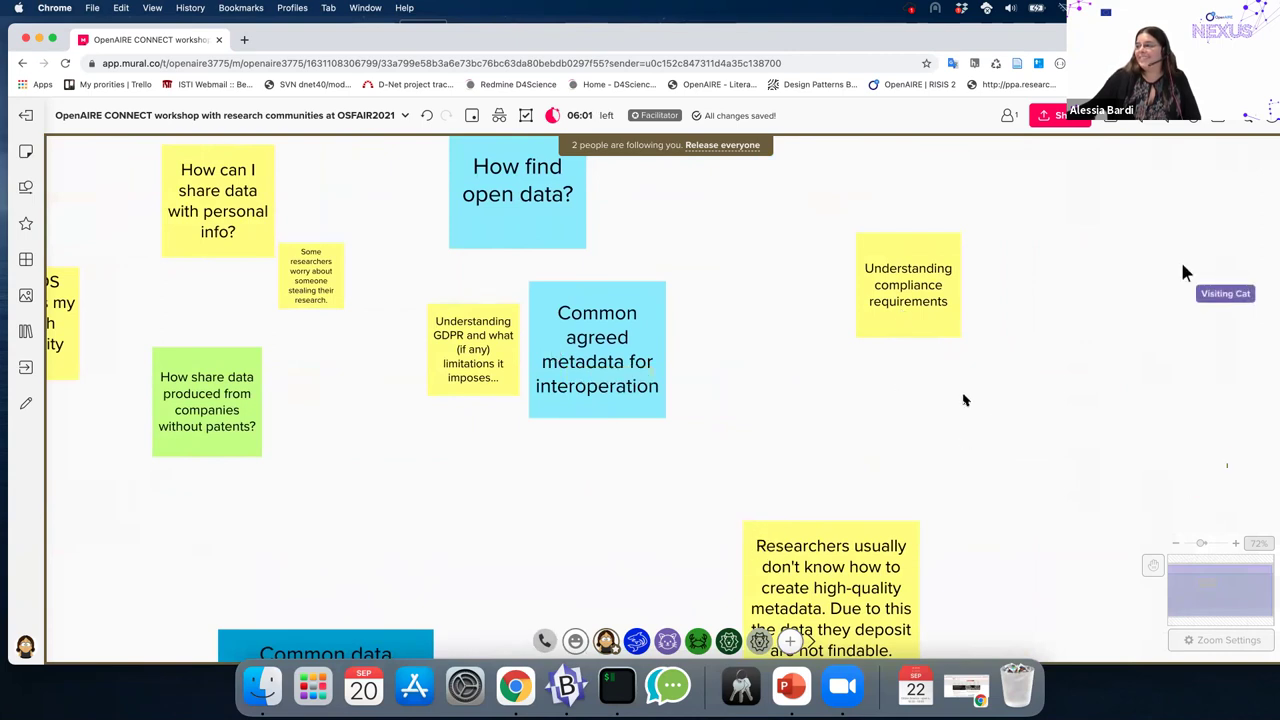
scroll(964, 400, "down", 3)
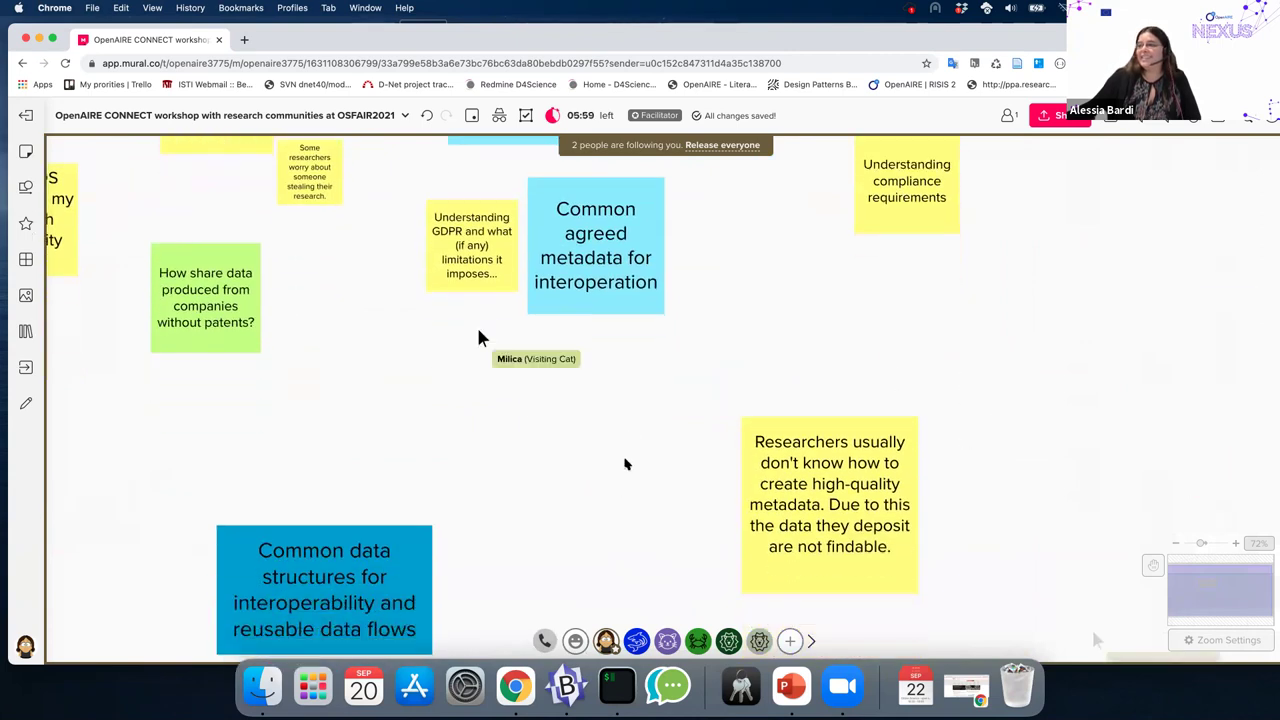
scroll(624, 463, "down", 5)
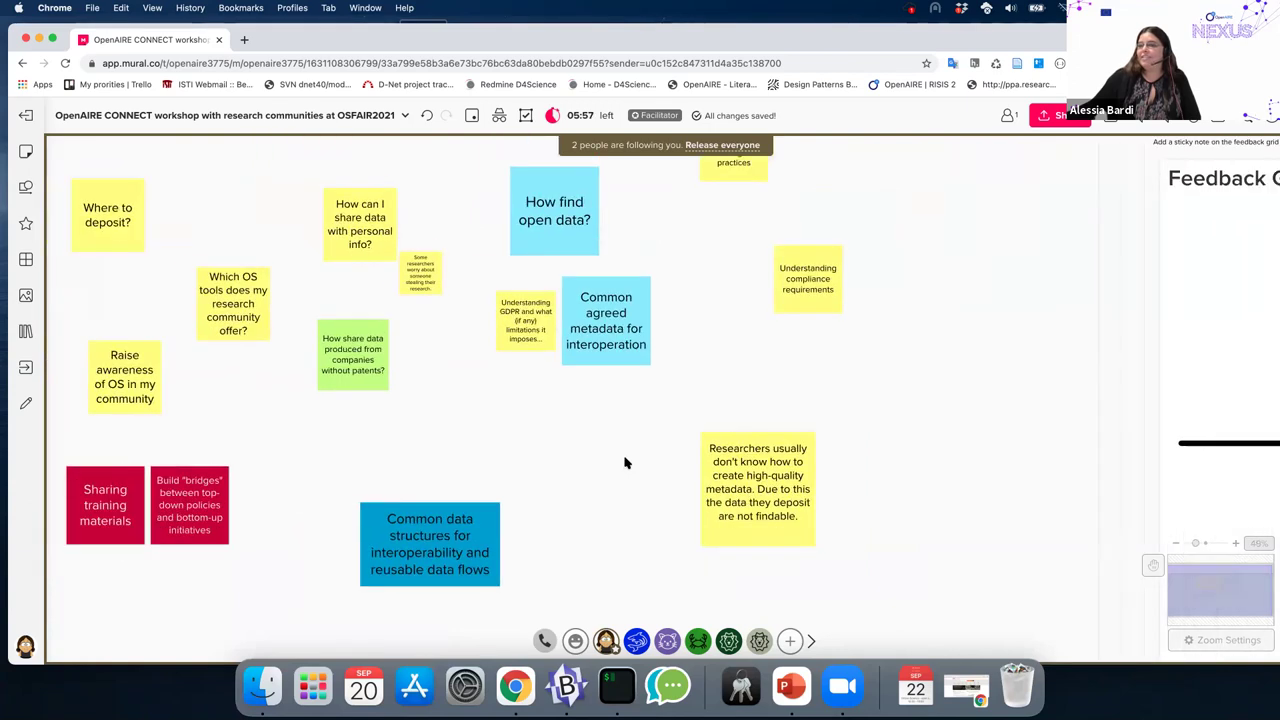
scroll(624, 463, "down", 2)
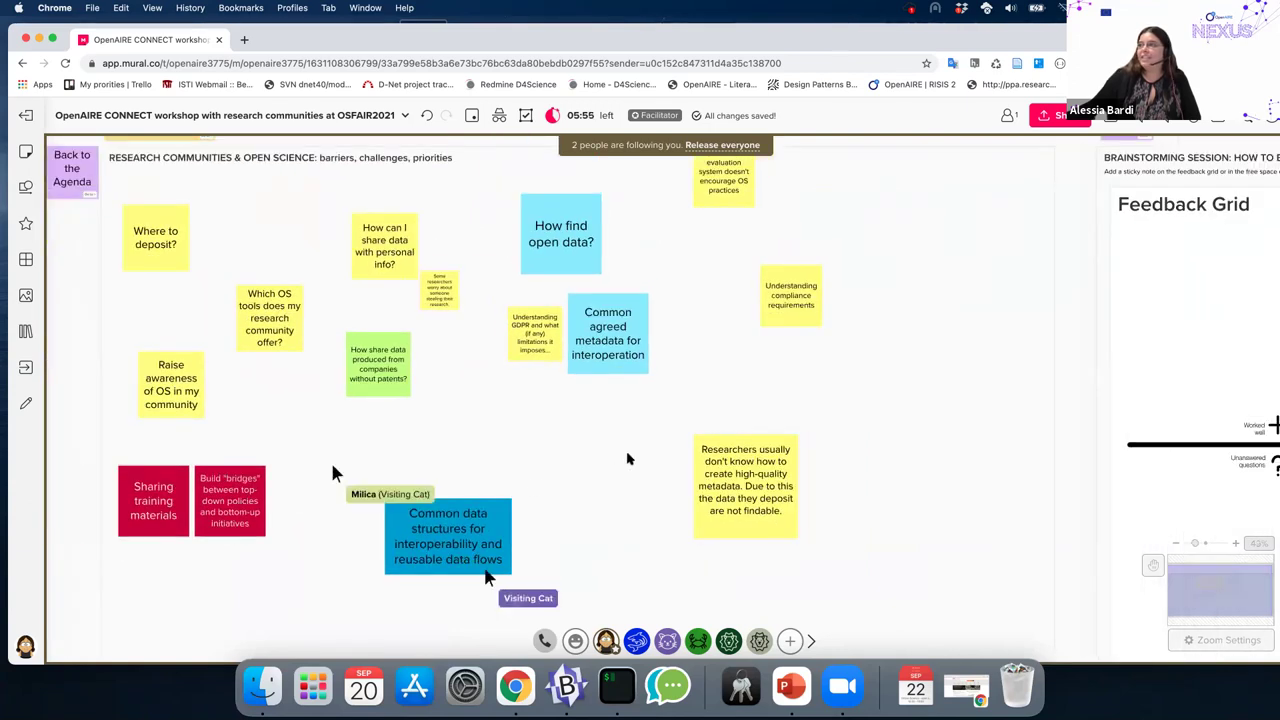
scroll(628, 459, "left", 3)
scroll(627, 436, "right", 1)
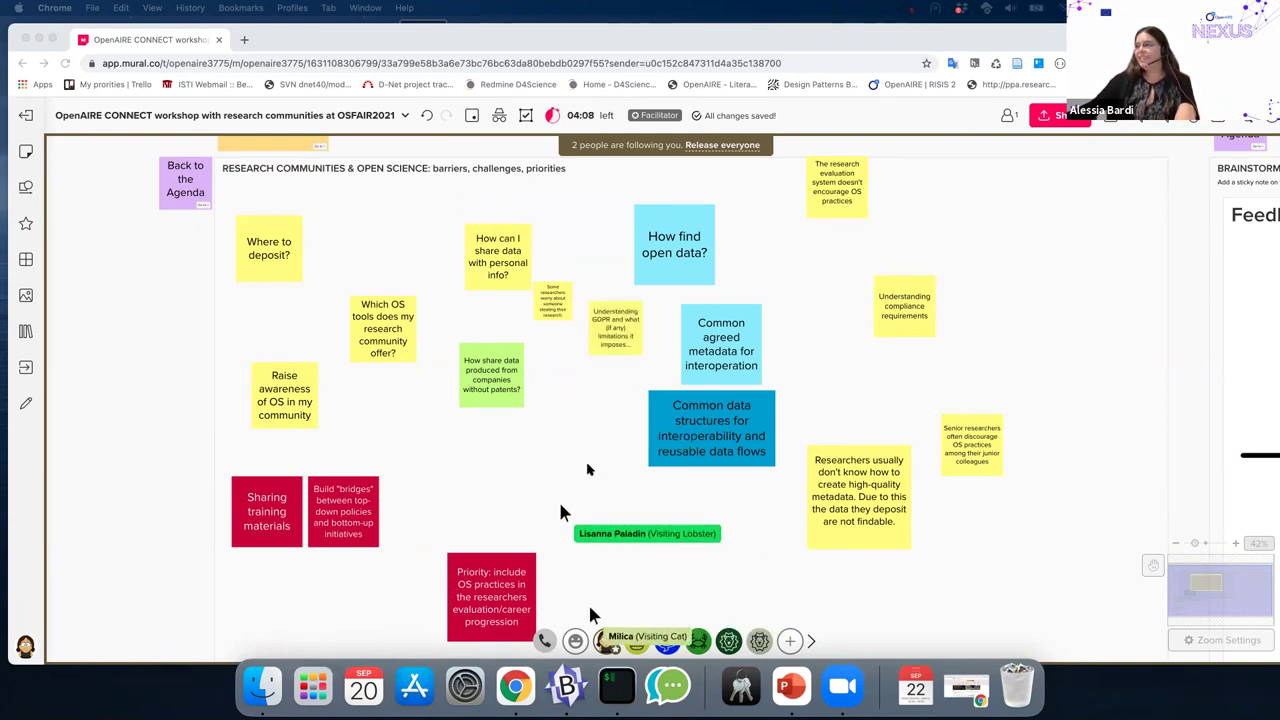
- Single out the note on senior researchers discouraging OS practices and the red note on evaluation and career progression for reading
left_click(990, 462)
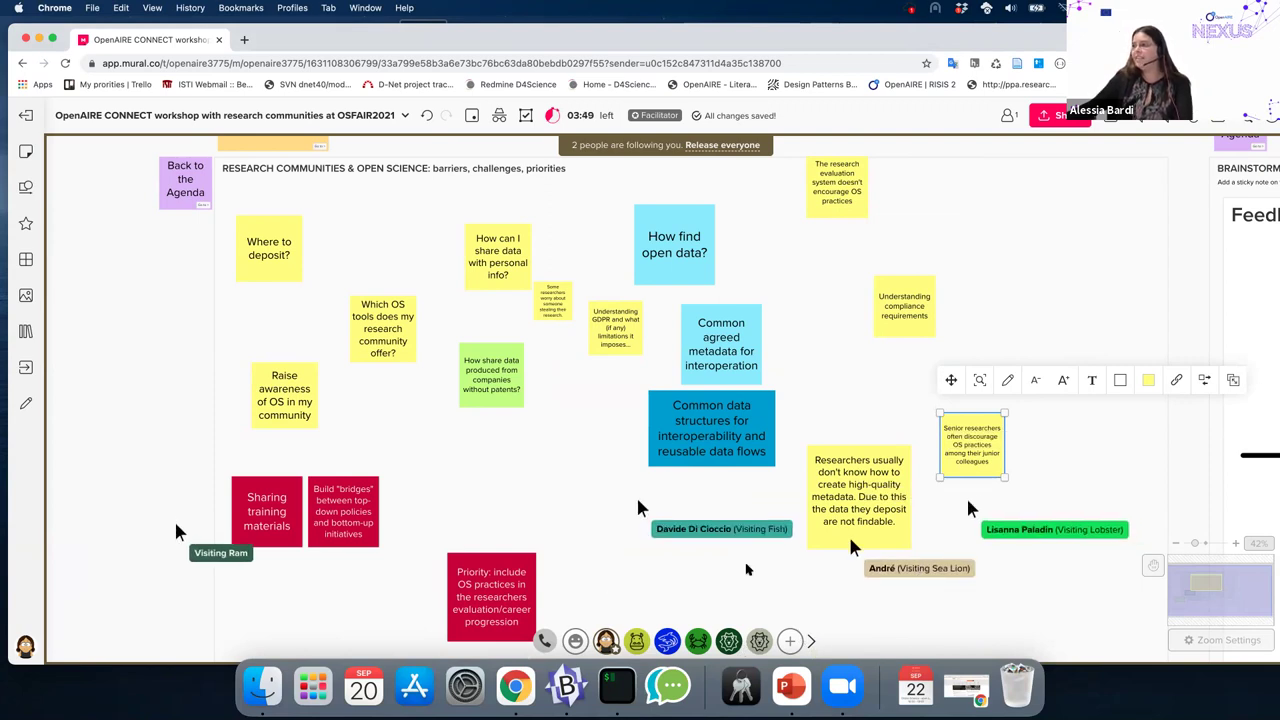
scroll(545, 460, "down", 3)
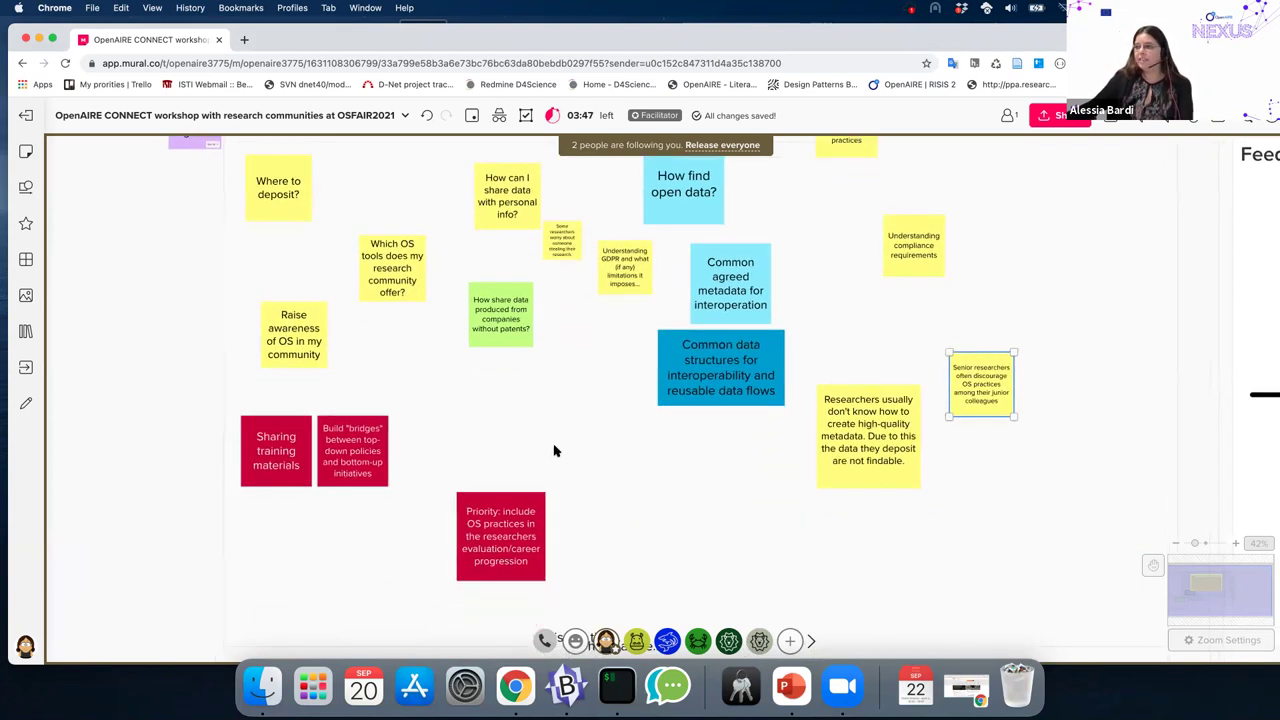
left_click(535, 543)
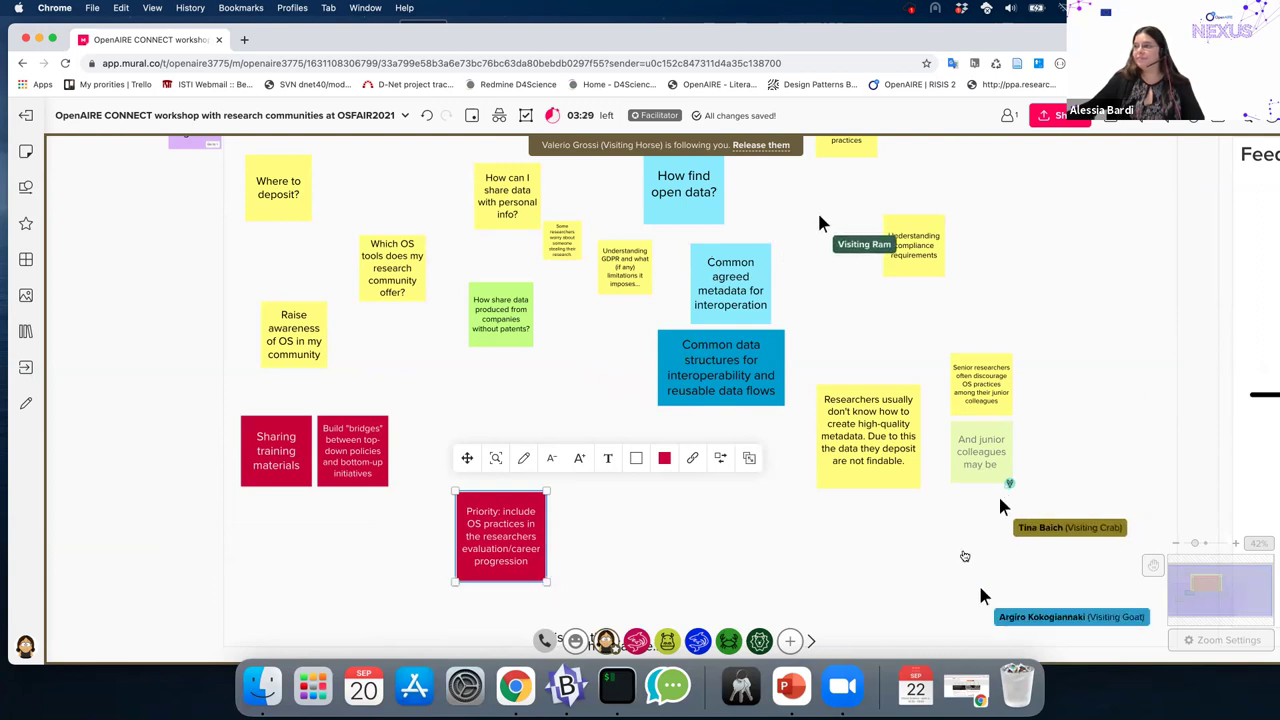
scroll(1055, 300, "up", 2)
scroll(1053, 322, "up", 2)
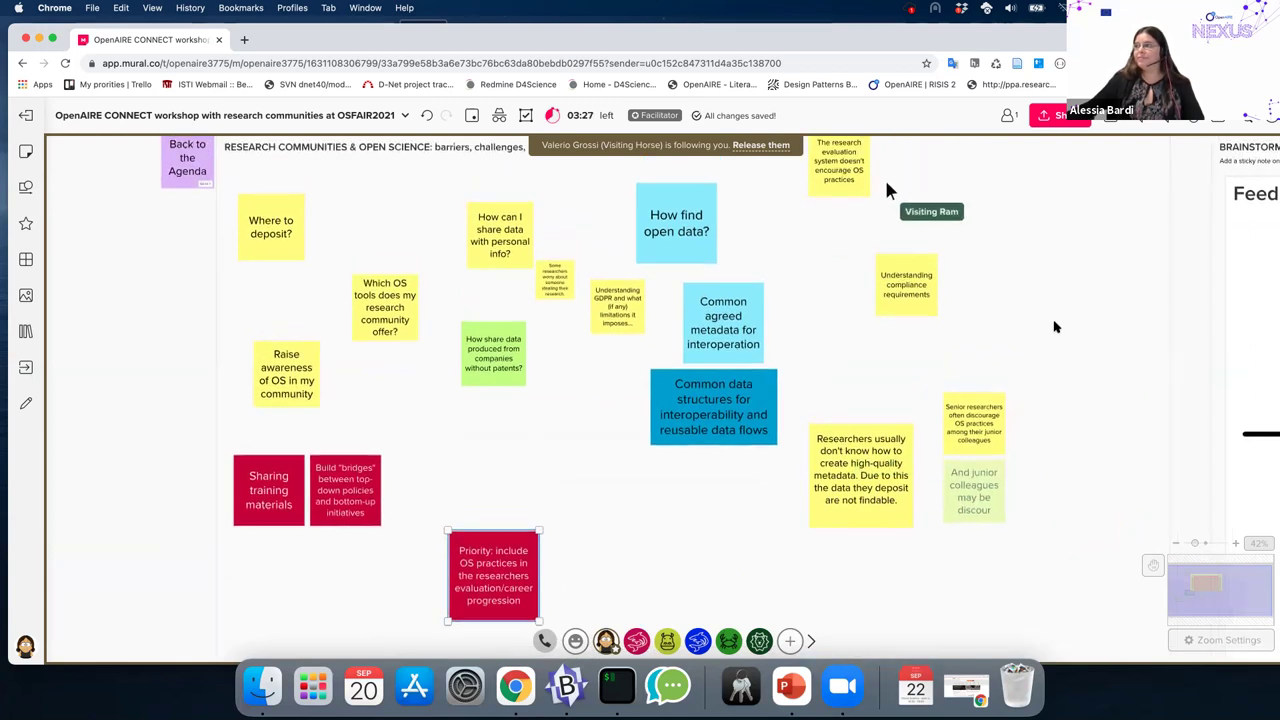
scroll(1050, 328, "right", 1)
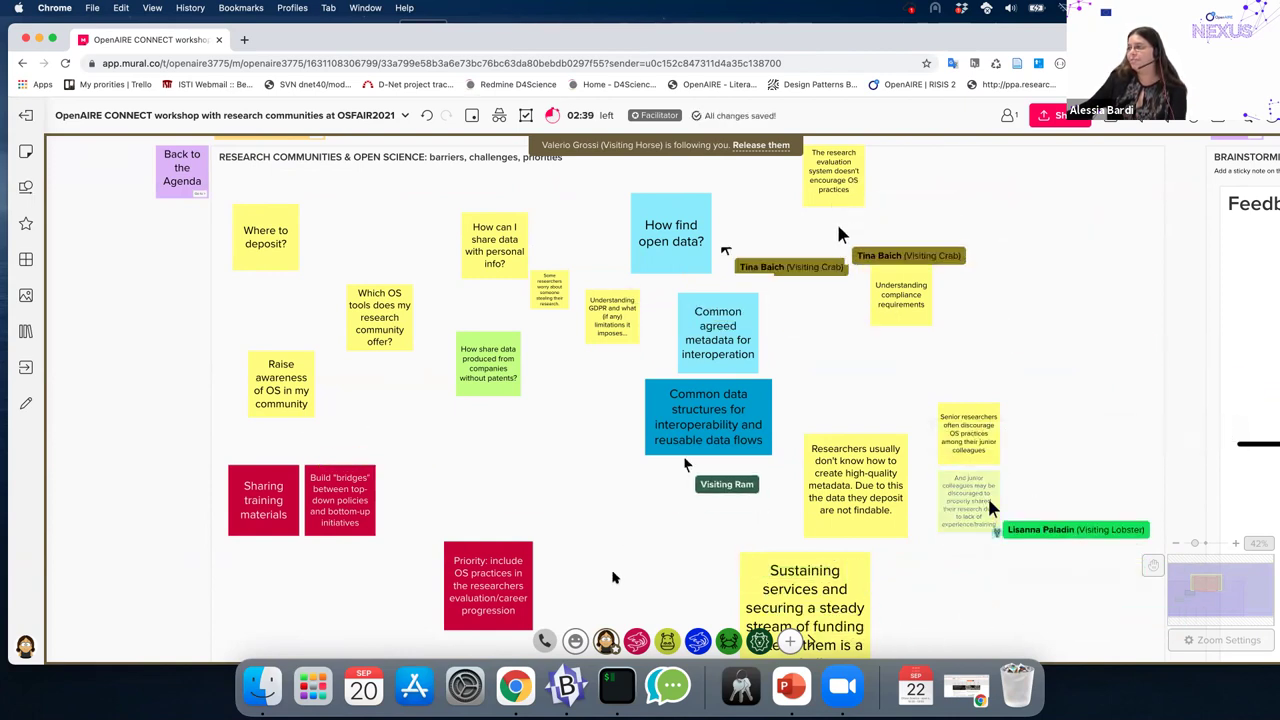
- Review the whole set of notes in the Research Communities & Open Science area, down to the one on sustaining services
scroll(628, 551, "down", 2)
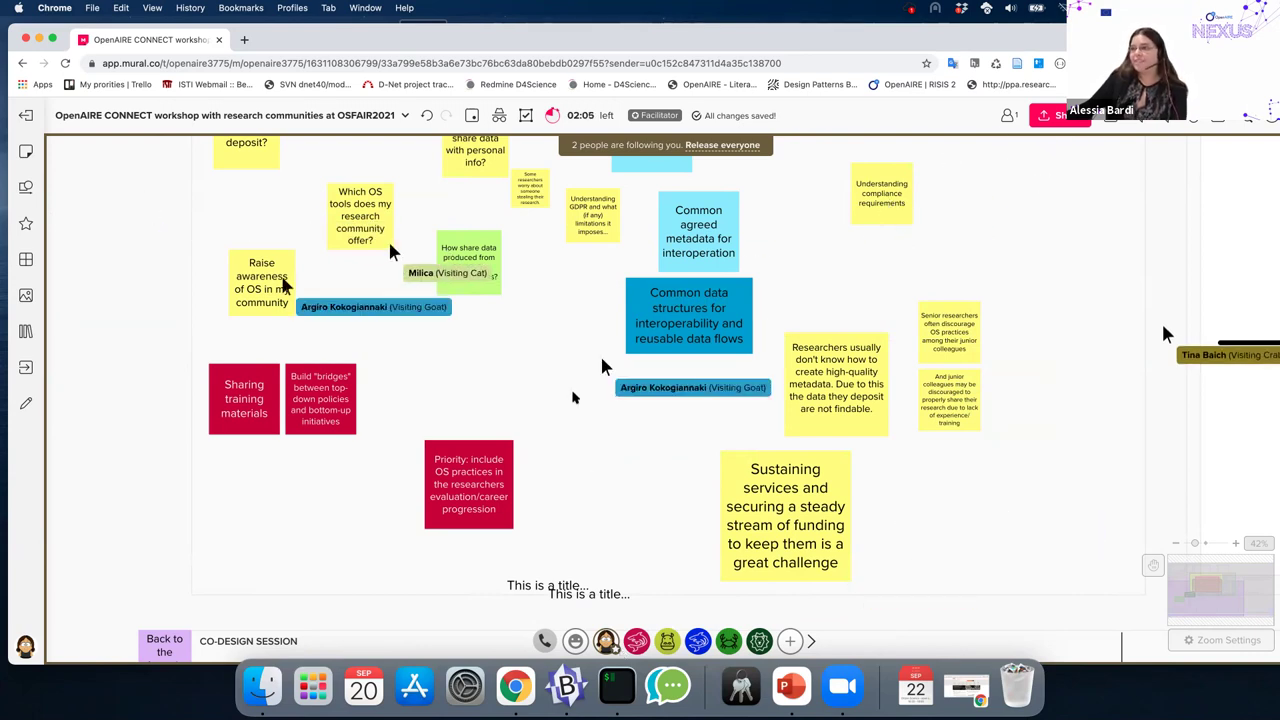
scroll(603, 420, "up", 2)
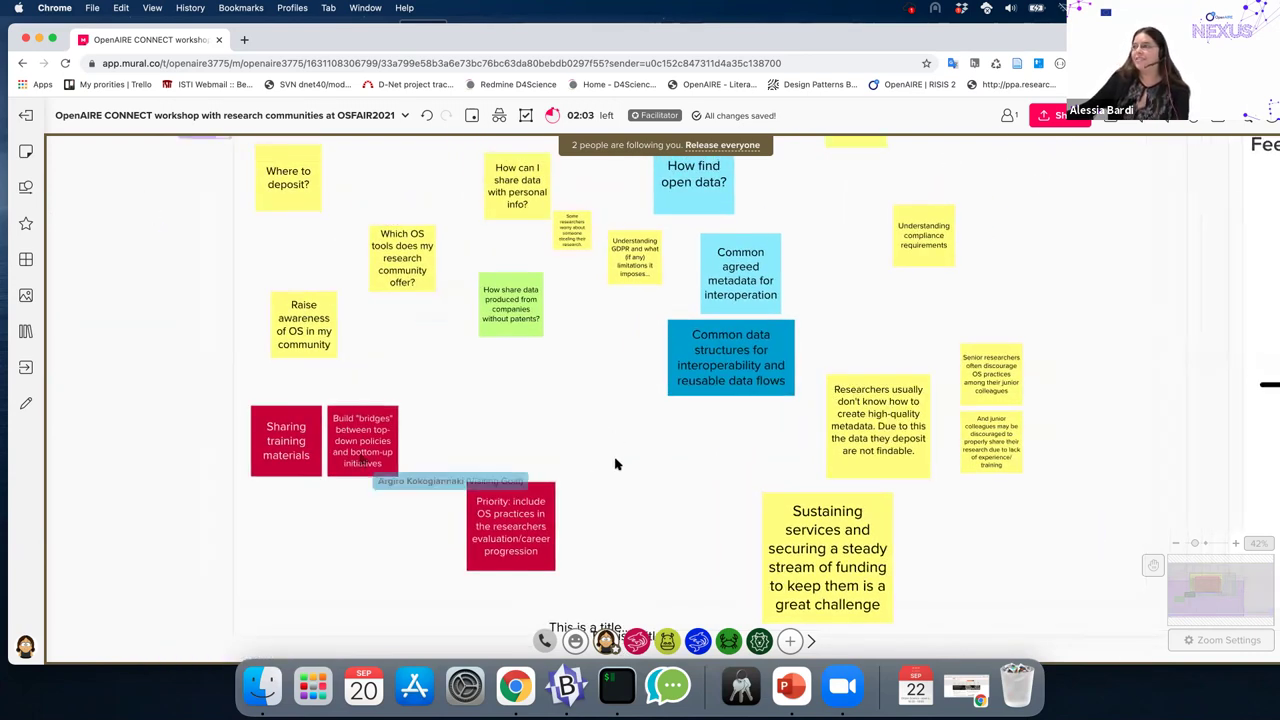
scroll(614, 460, "up", 3)
scroll(616, 525, "up", 1)
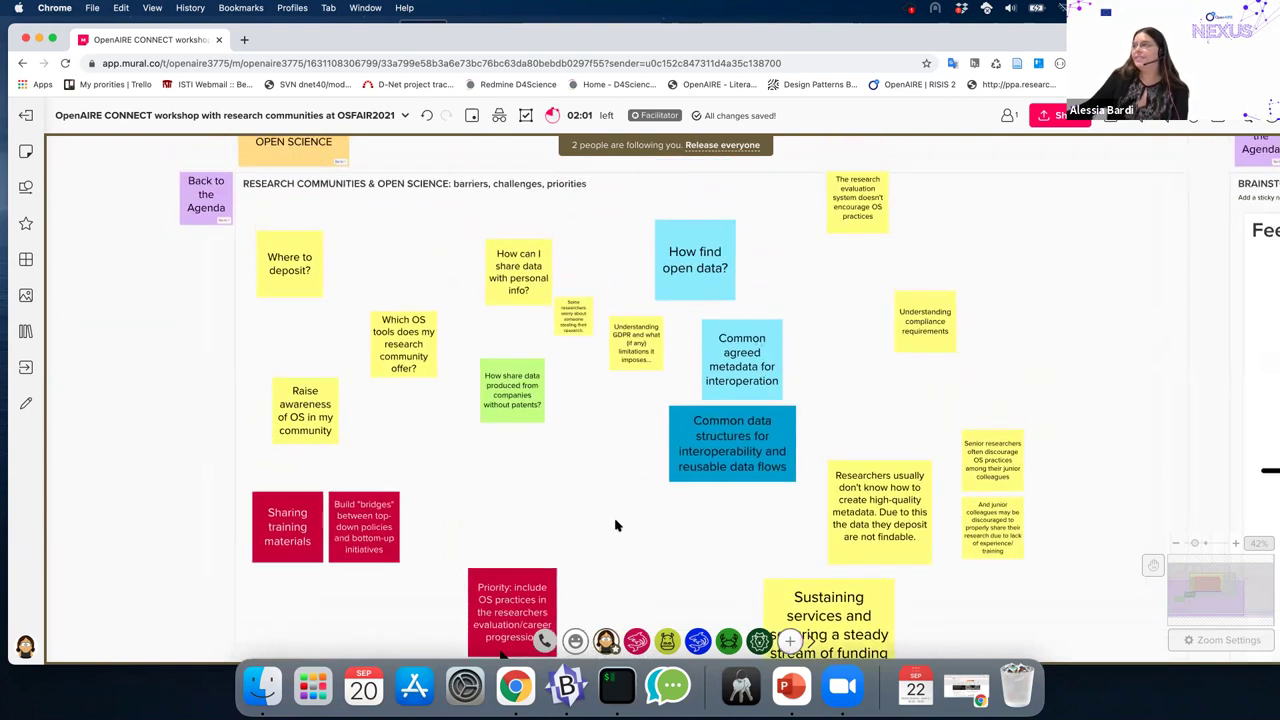
- Add a green note reading "Services for automatic linking between pubs, software and data" below the "How share data produced from companies without patents?" note
scroll(616, 520, "down", 1)
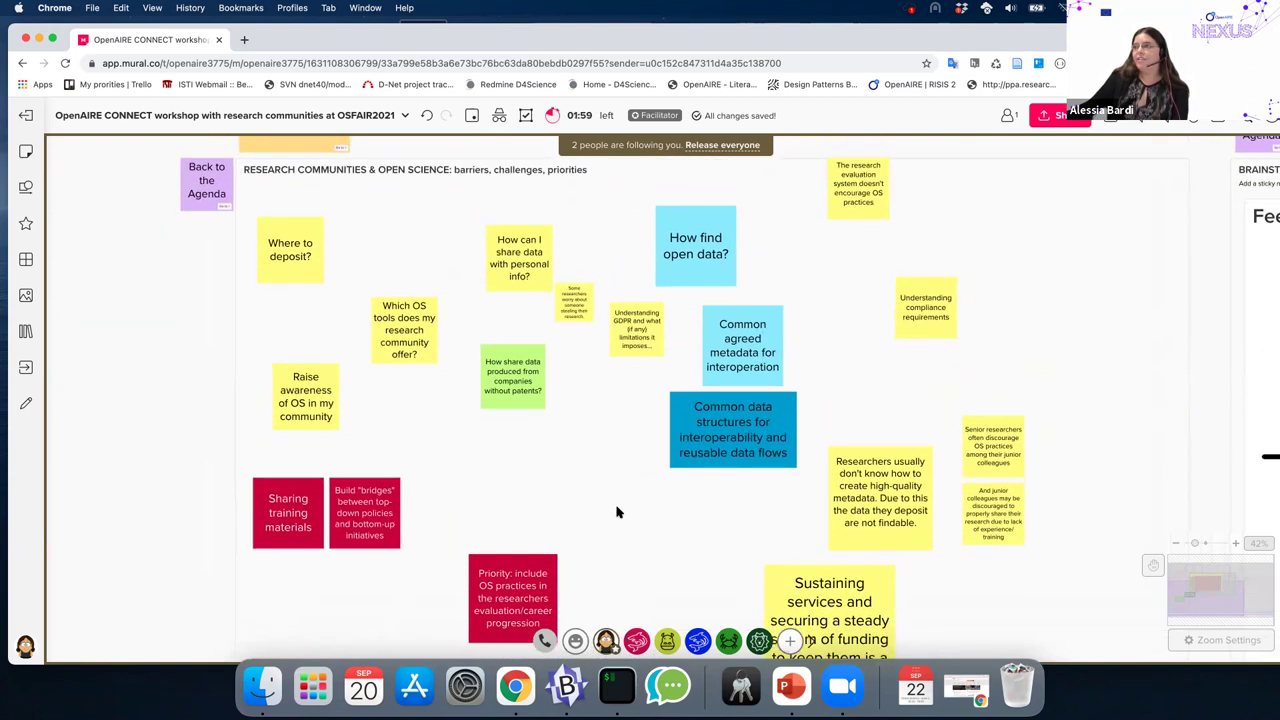
scroll(614, 506, "down", 1)
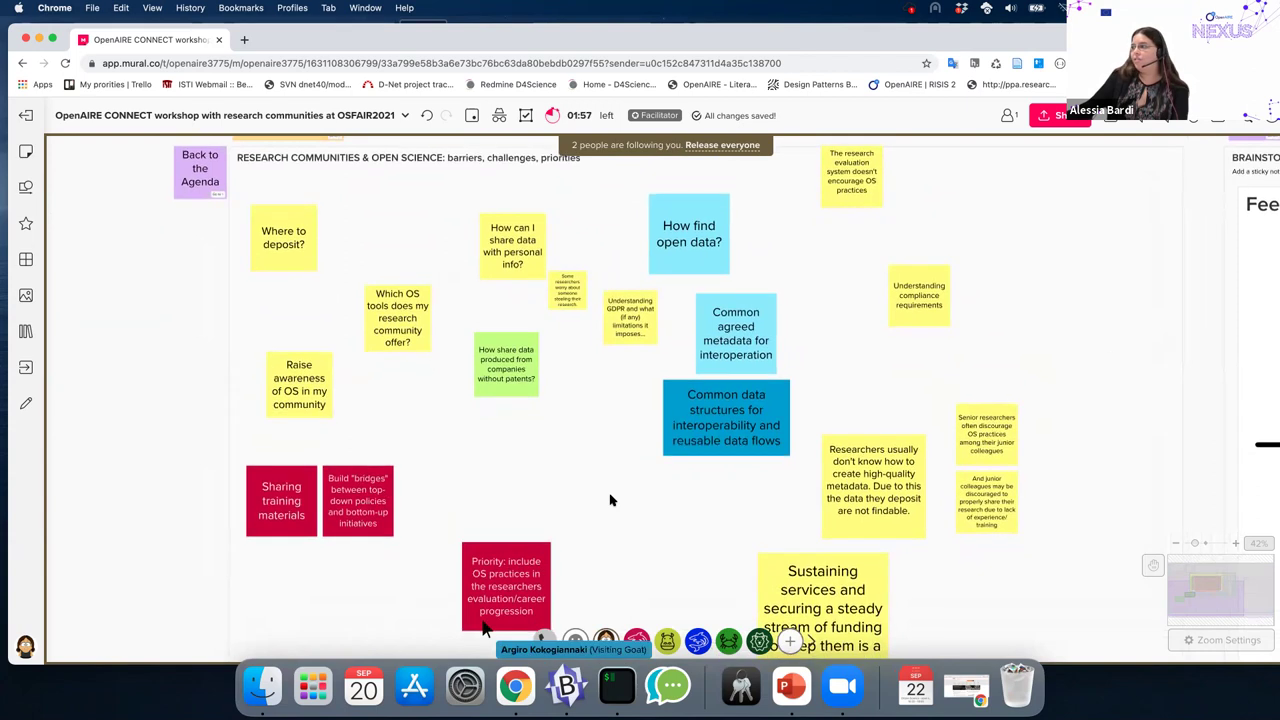
scroll(610, 495, "down", 1)
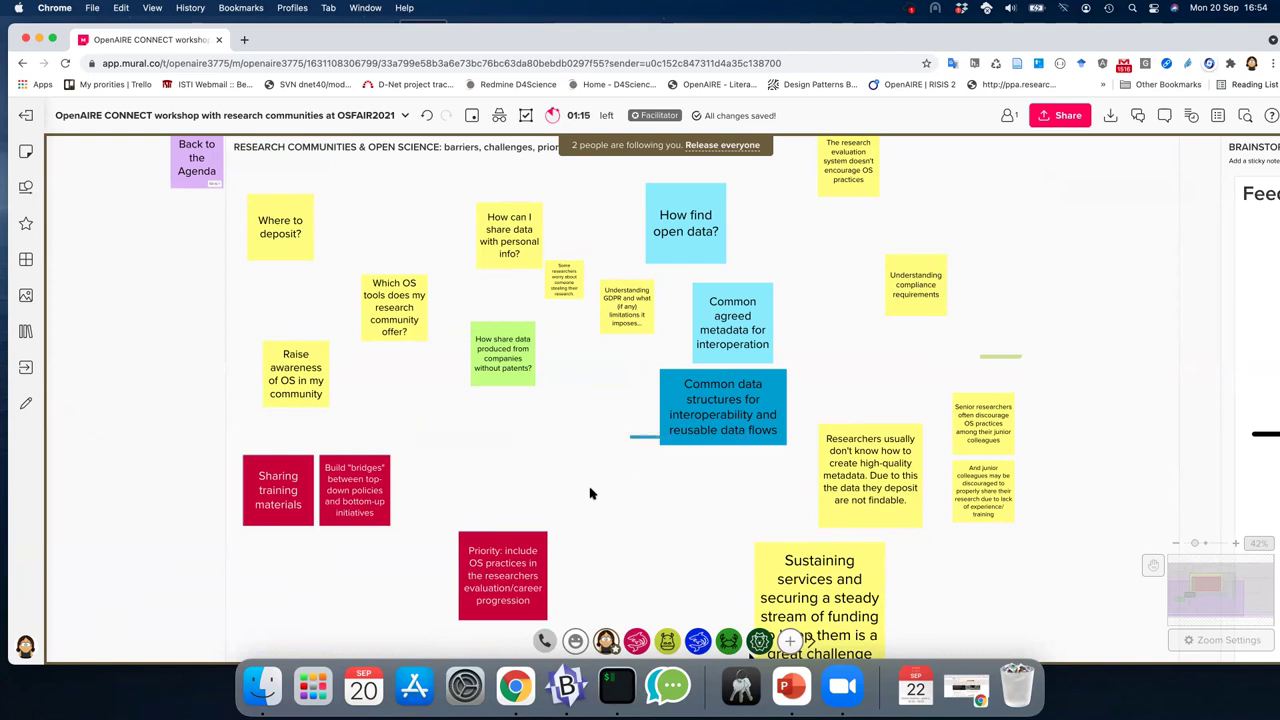
double_click(495, 433)
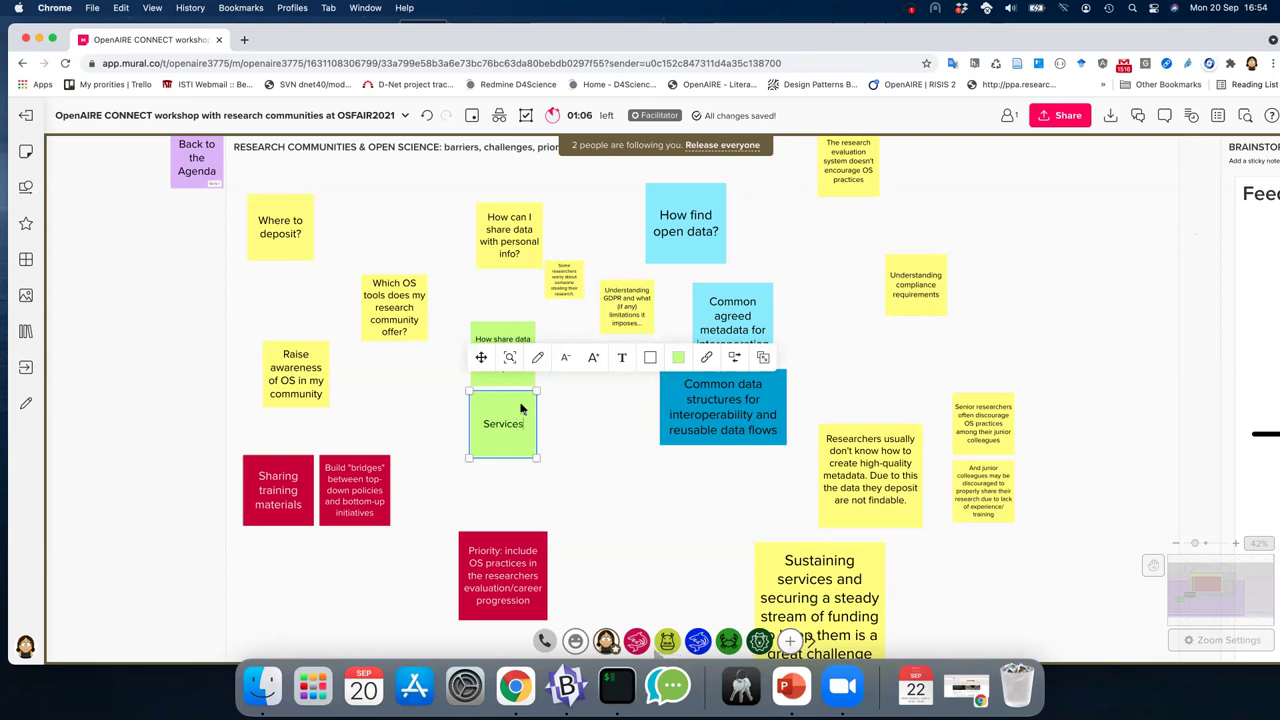
type("or ")
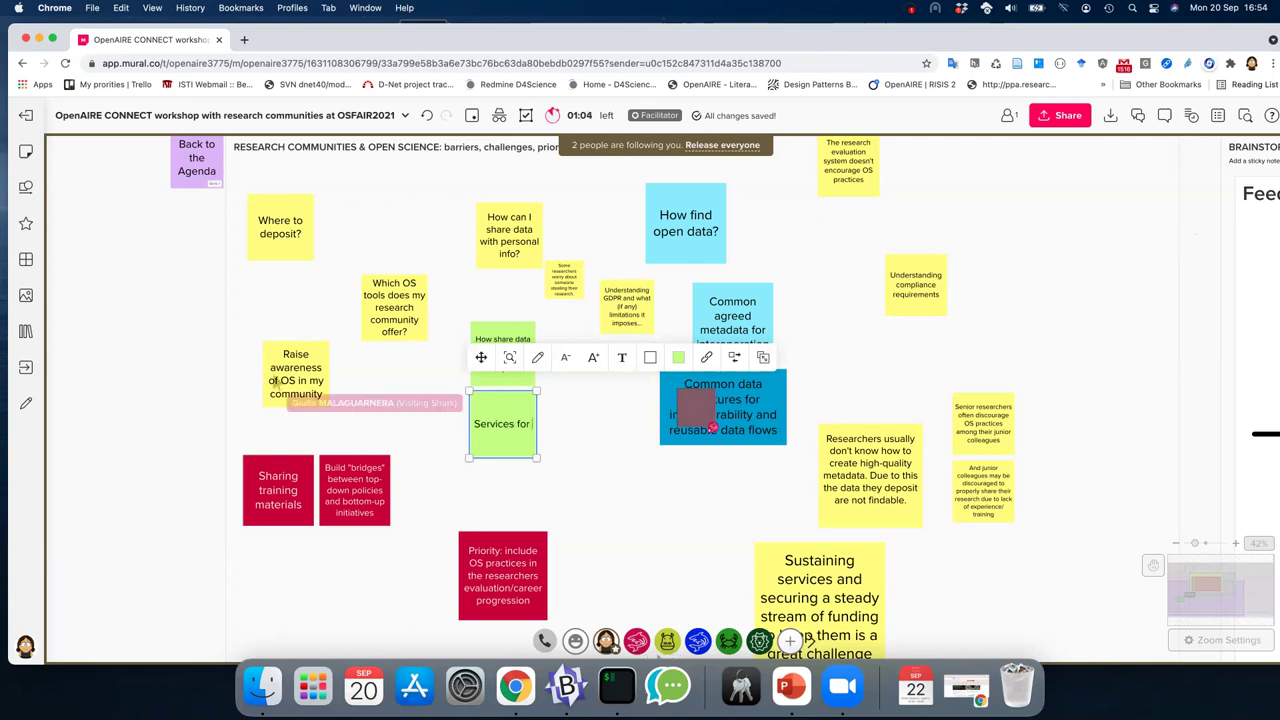
type("auto")
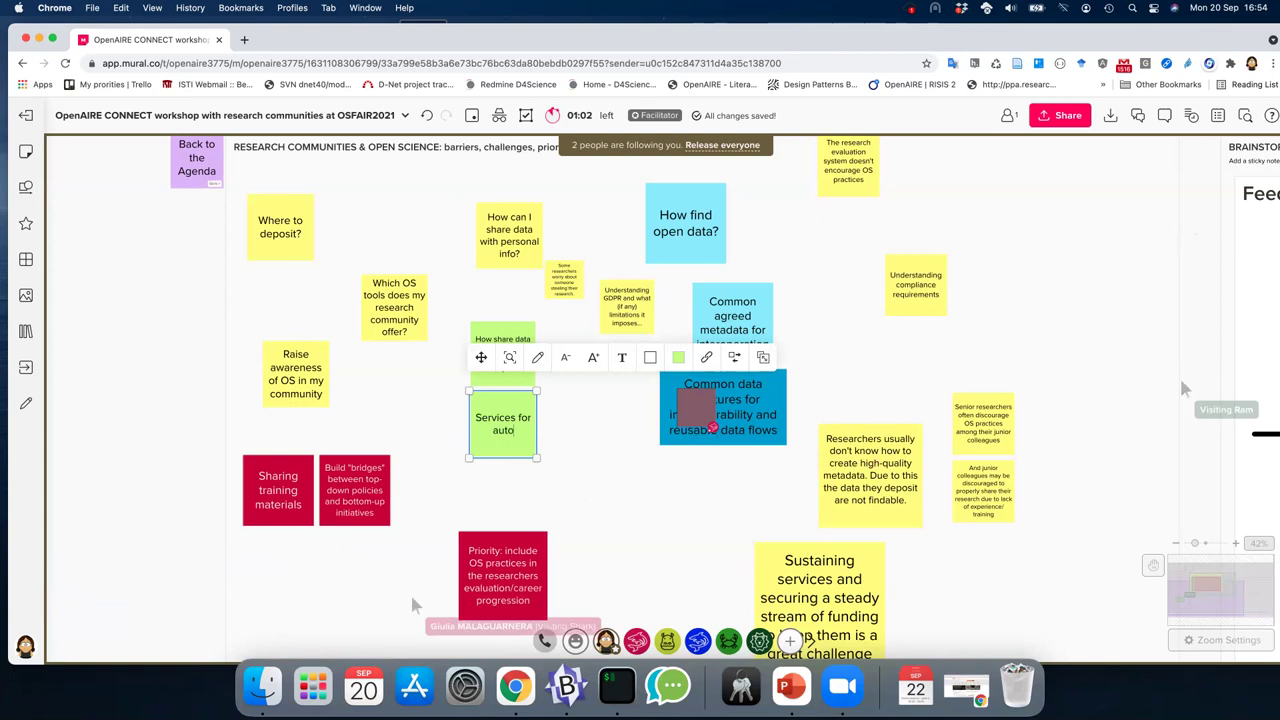
type("matic linking b")
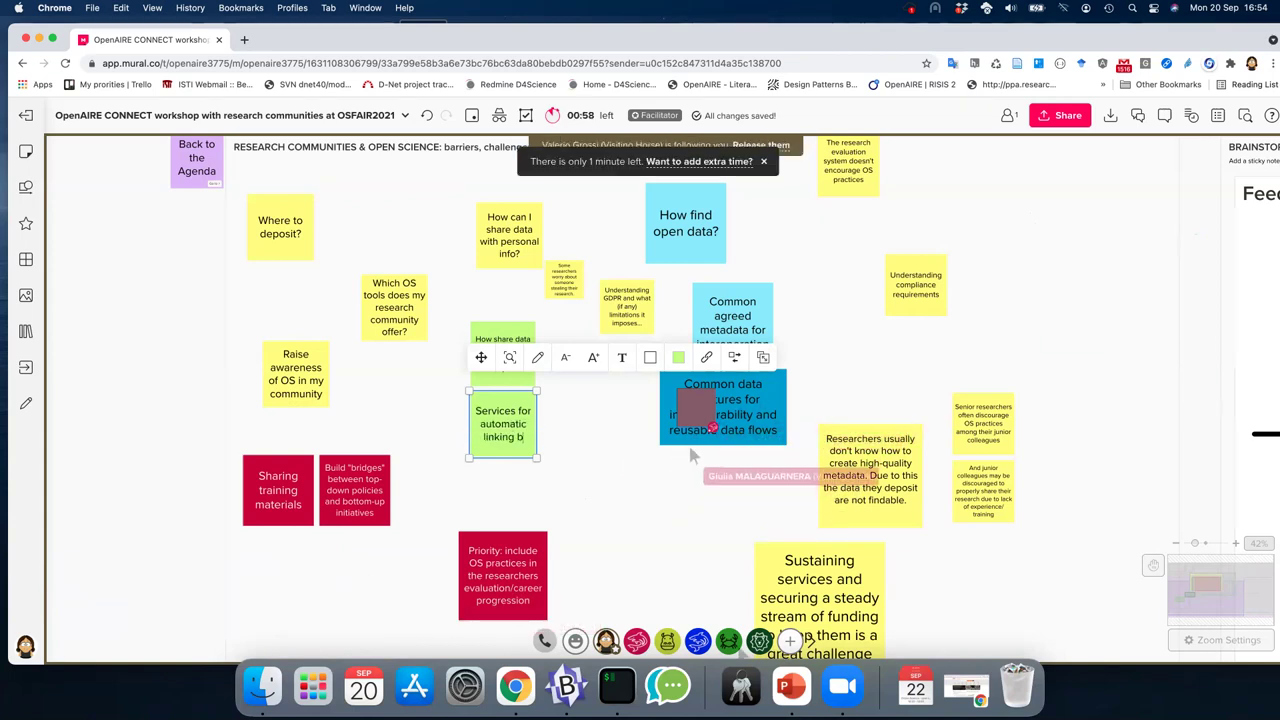
type("etween pu")
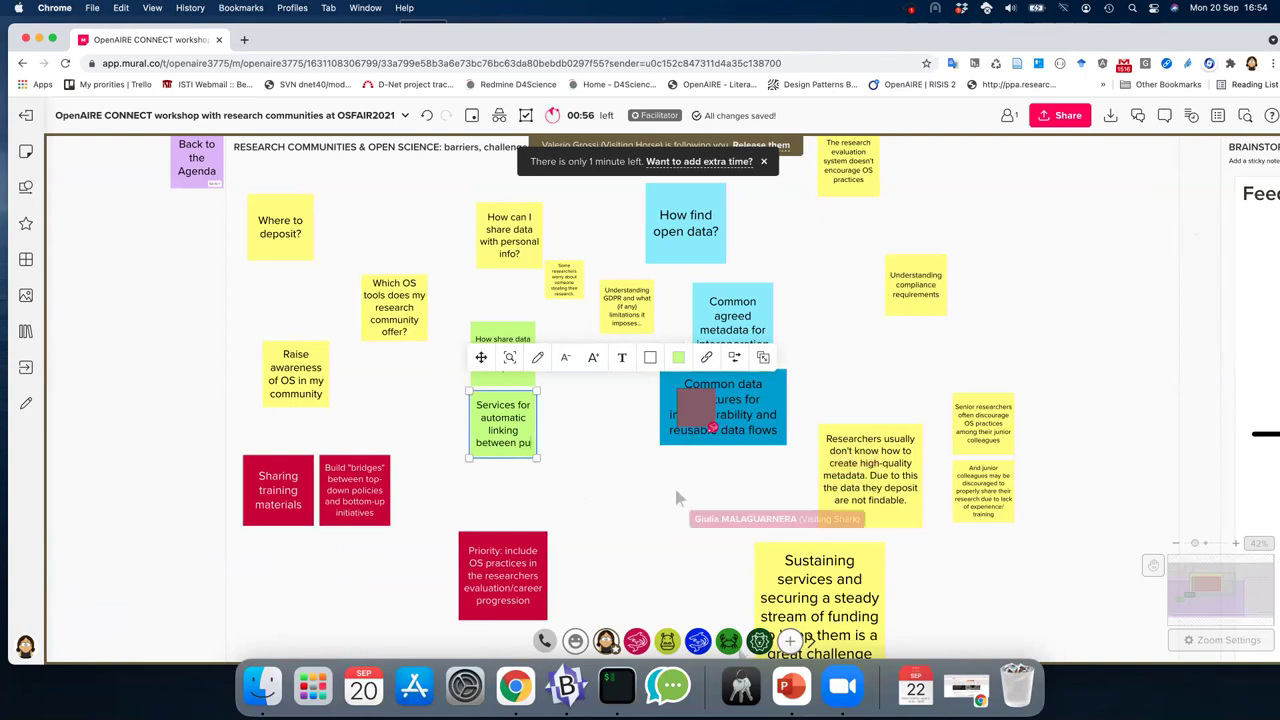
type("bs, so")
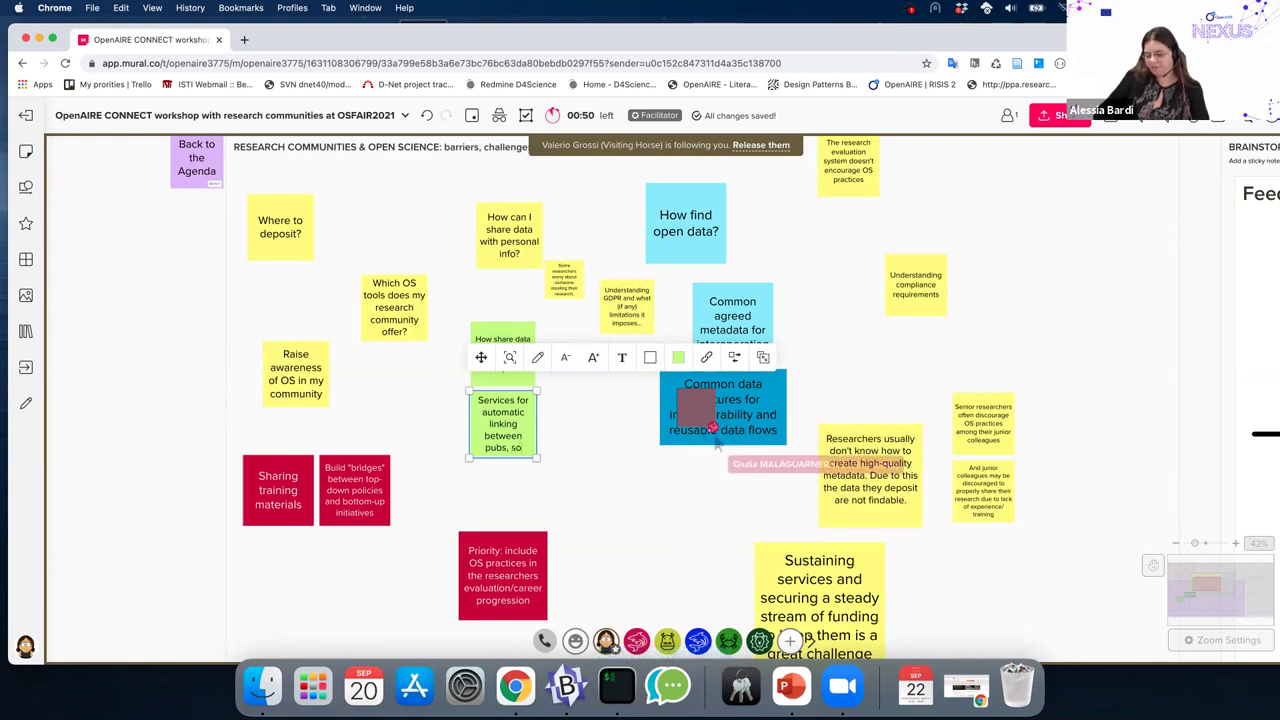
type("ftware and data")
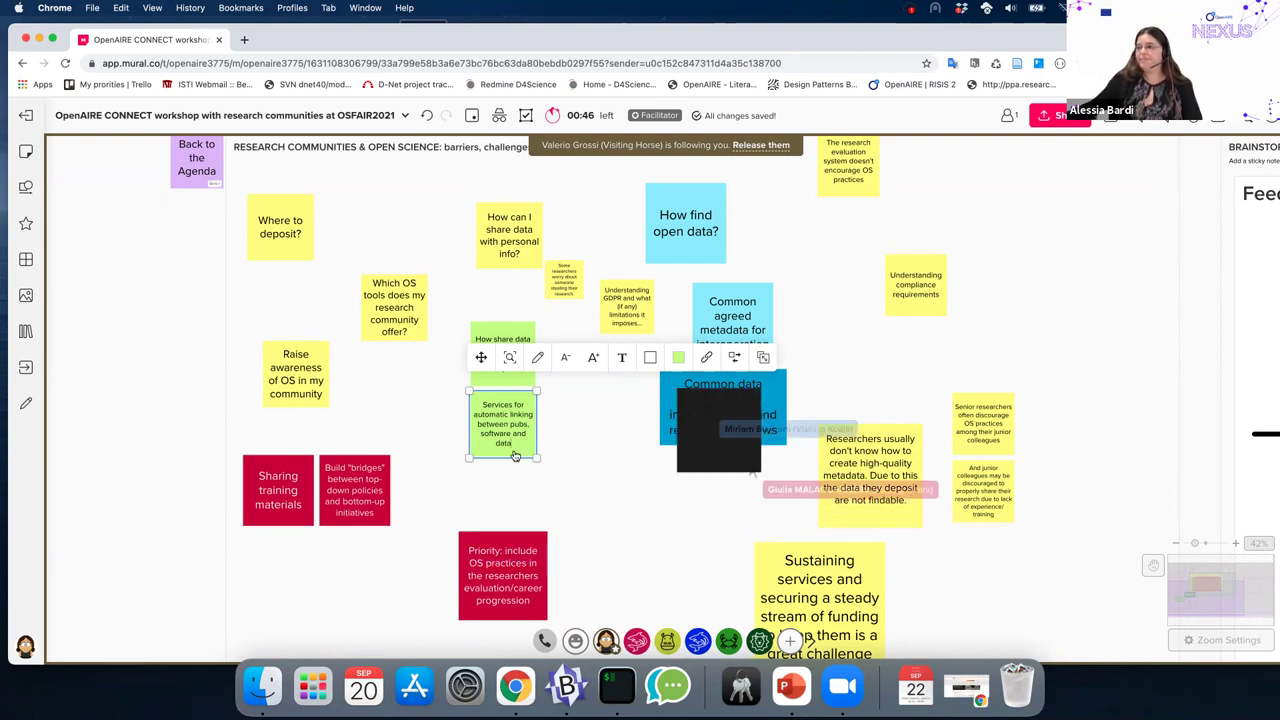
left_click(584, 469)
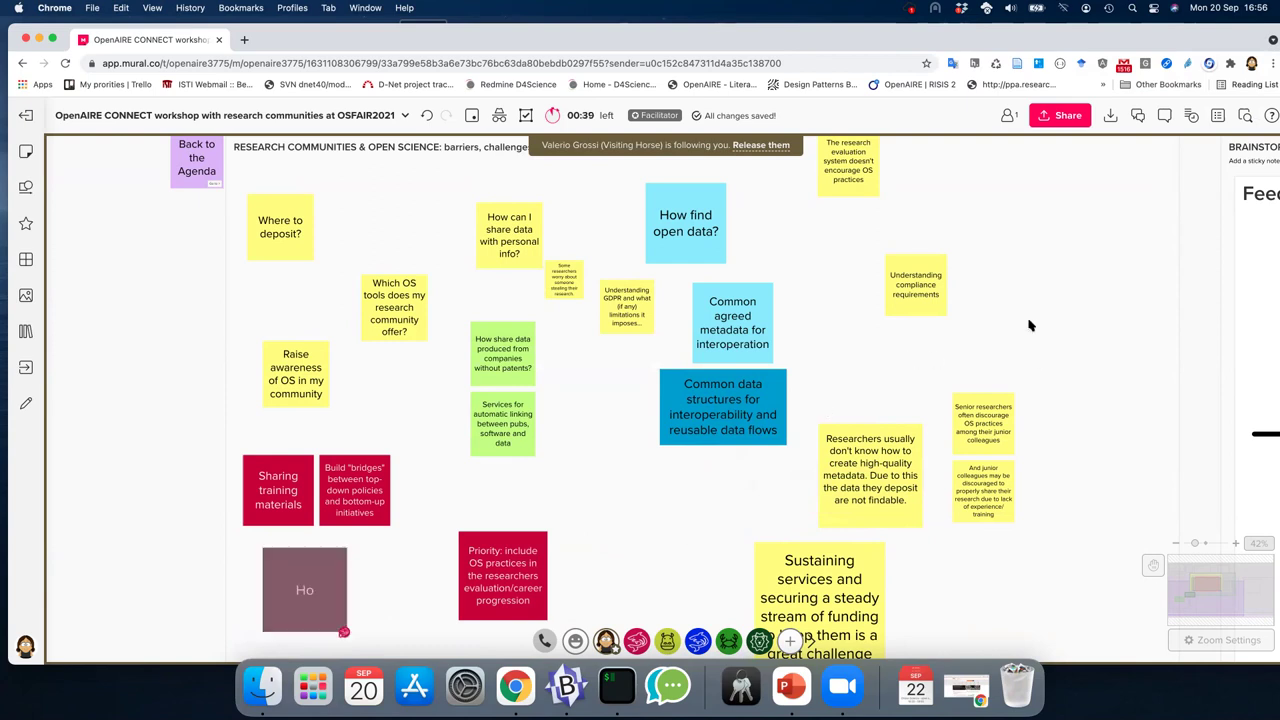
- Delete the two stray "This is a title..." texts at the lower edge of the Research Communities & Open Science area
scroll(1040, 320, "down", 4)
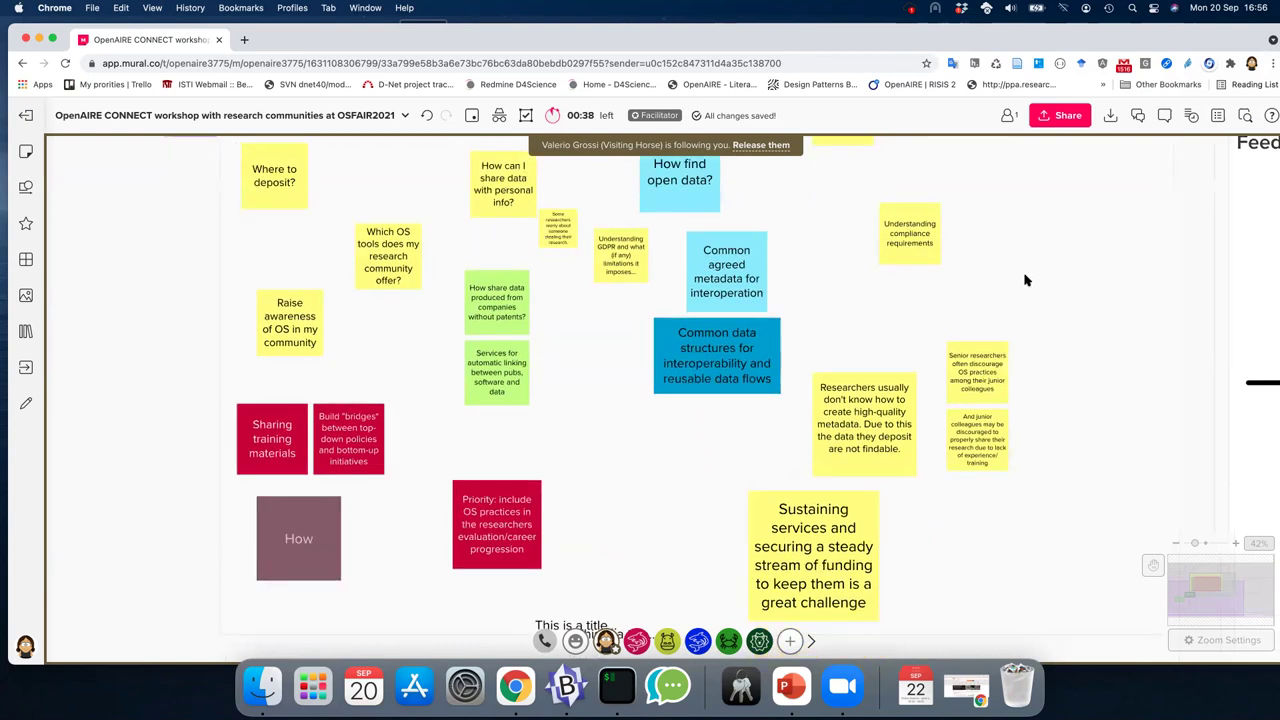
scroll(1081, 299, "up", 2)
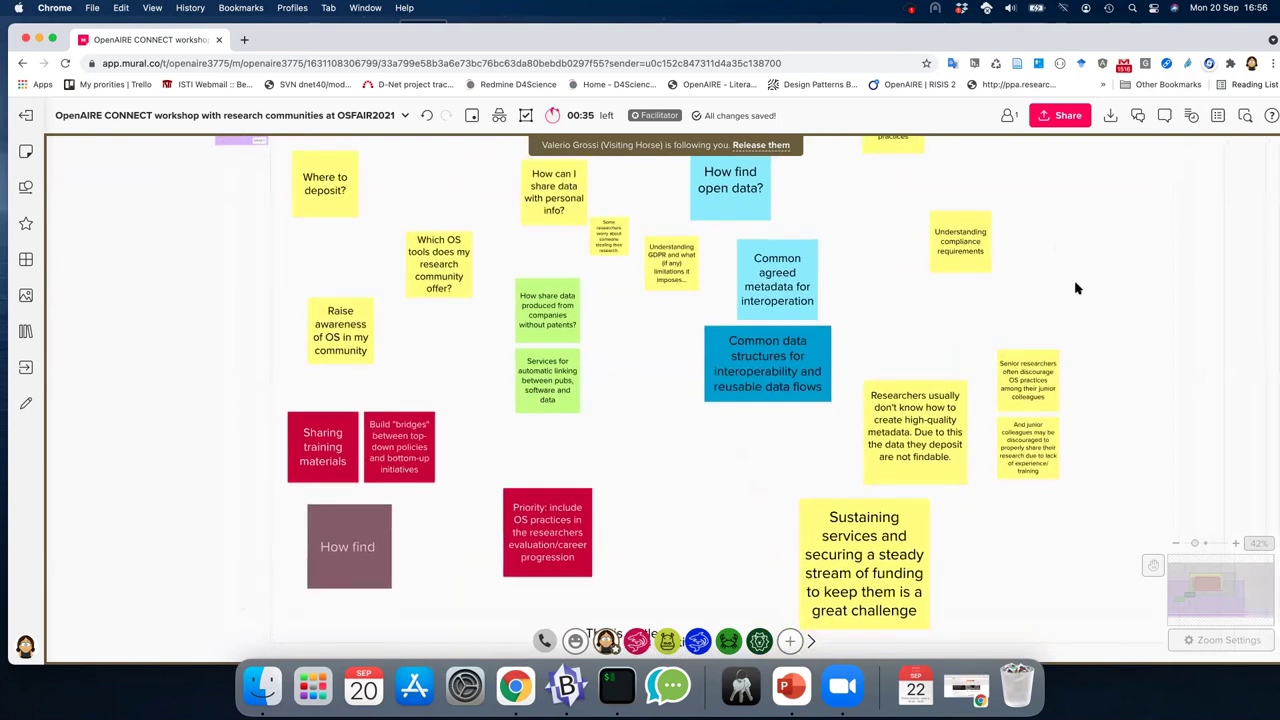
scroll(952, 304, "down", 2)
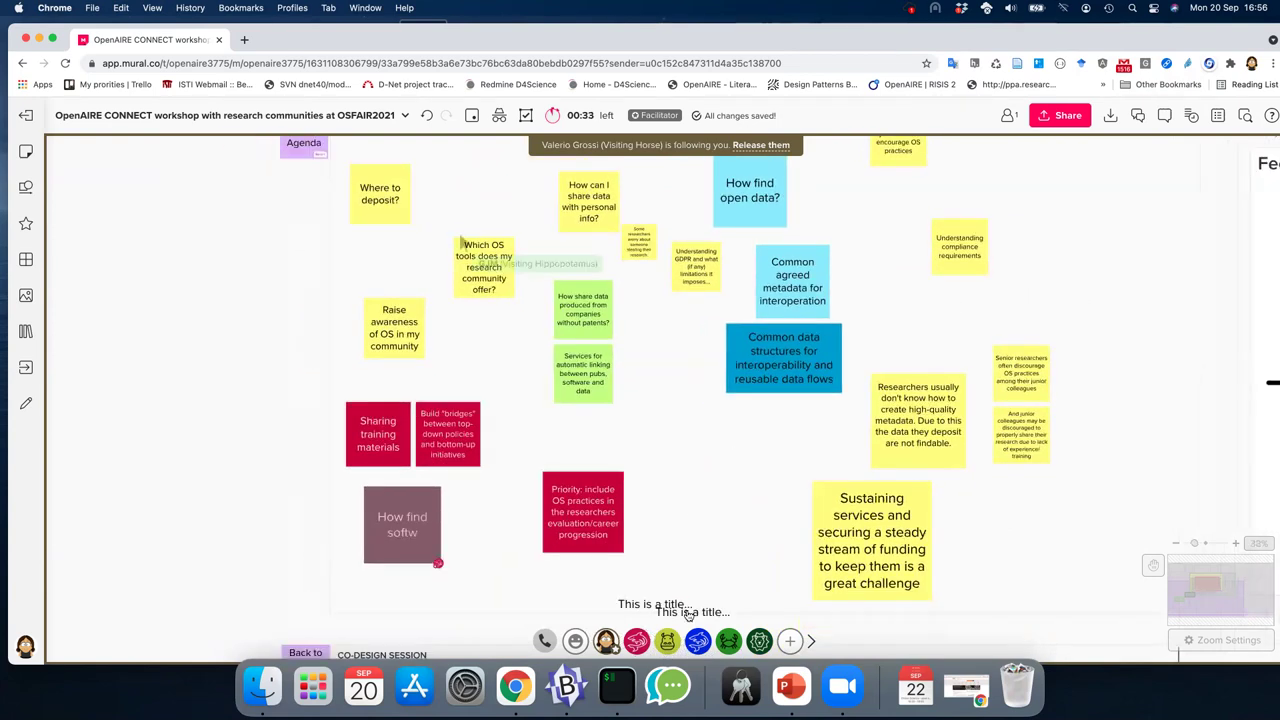
left_click(689, 612)
left_click_drag(713, 590, 655, 604)
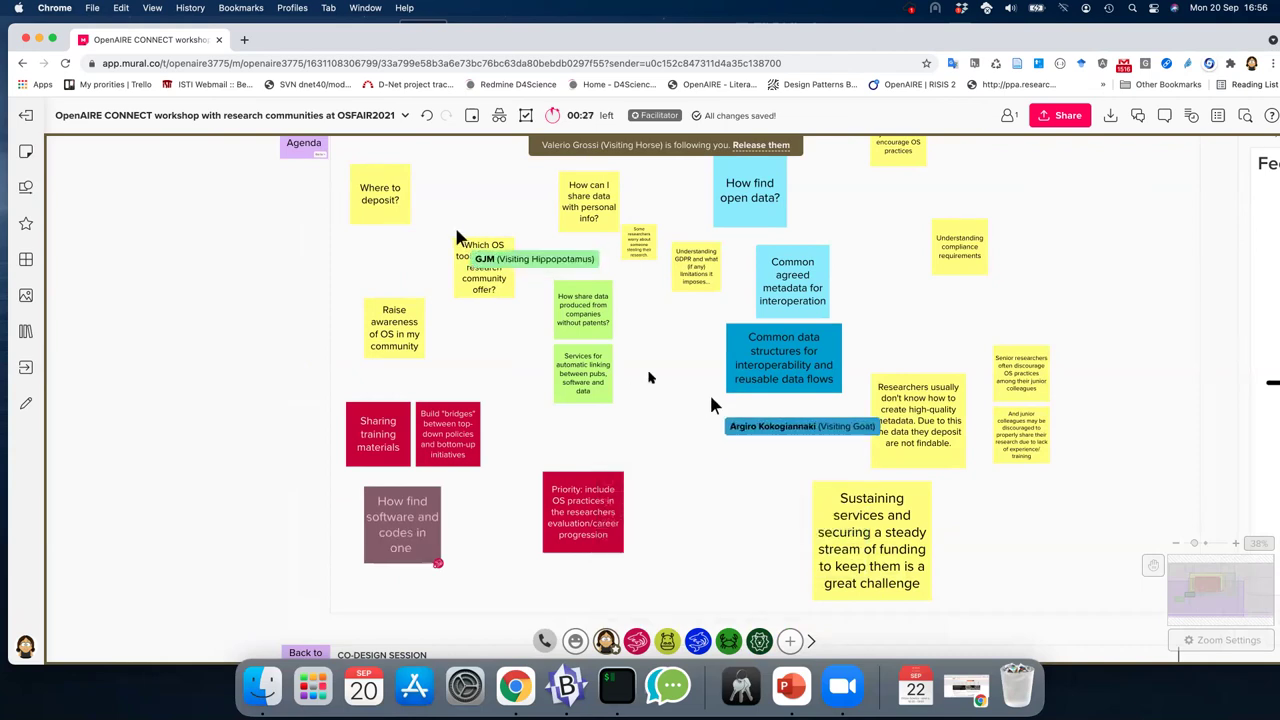
- Place the black "How find software and codes in one place?" note directly beside the "How find open data?" note
scroll(660, 400, "up", 2)
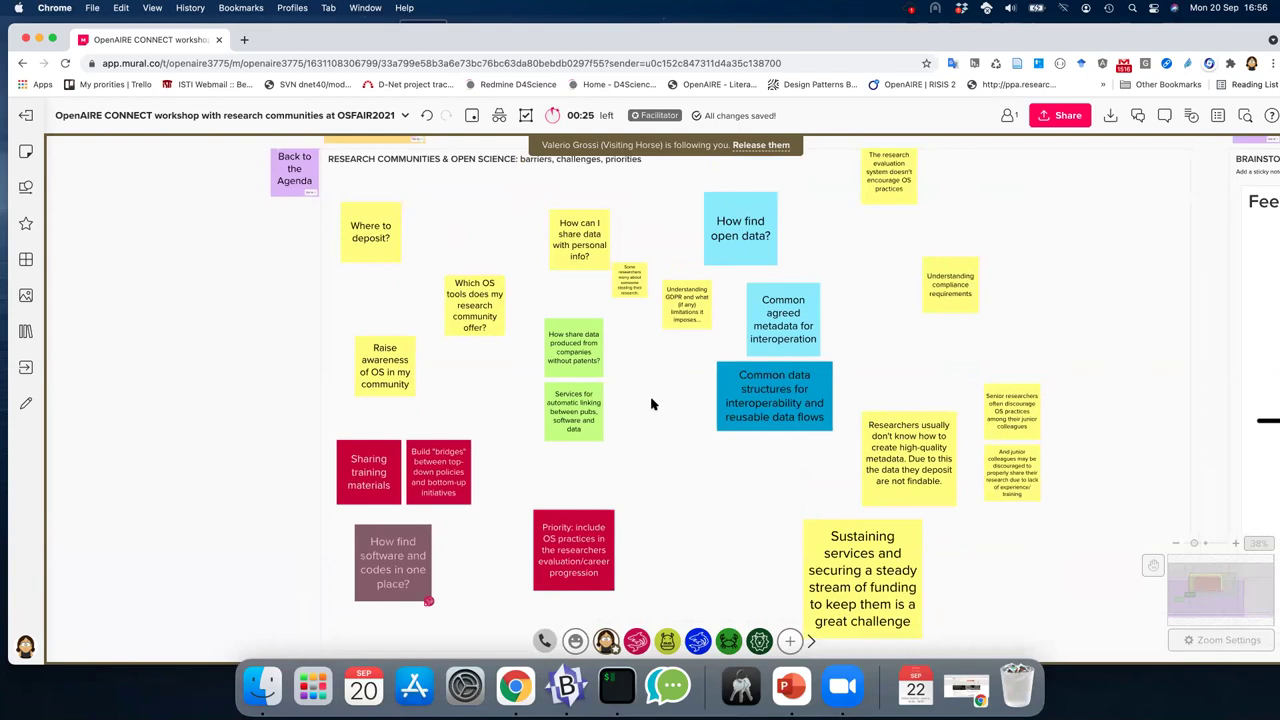
scroll(636, 403, "right", 1)
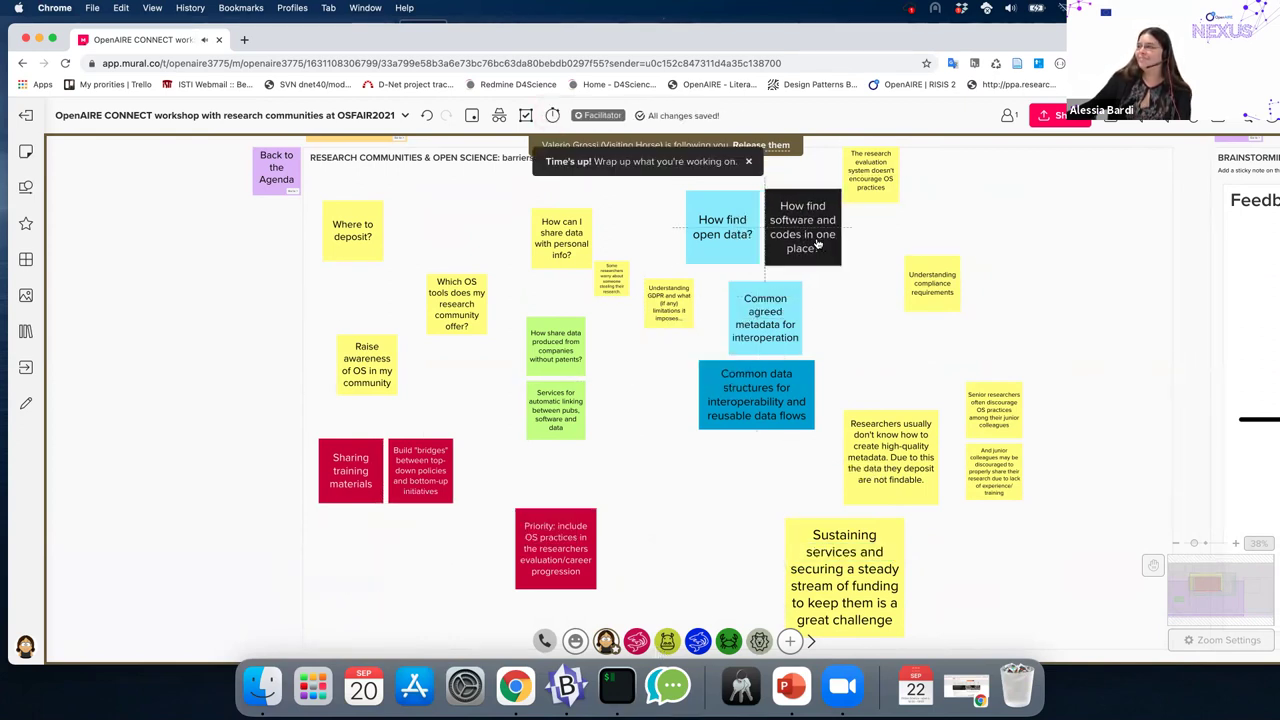
left_click(817, 243)
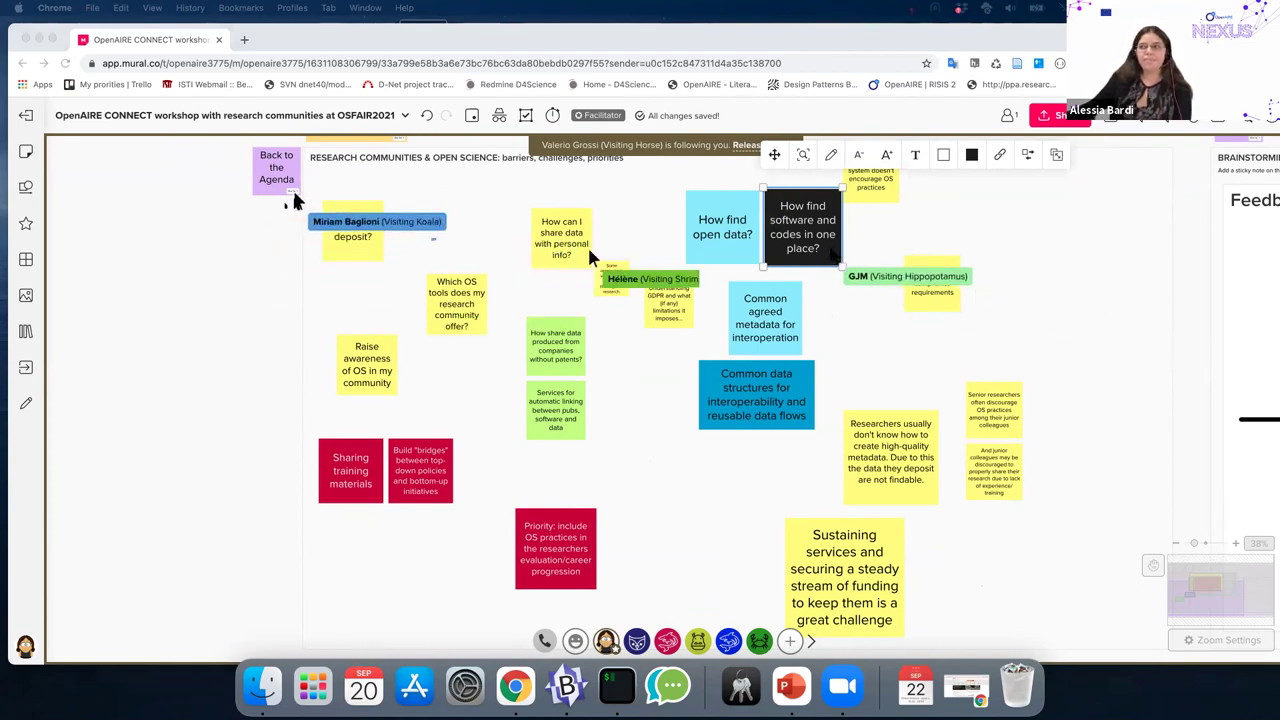
- Return to the board's agenda, then present the community gateways slideshow and advance to the On-demand Open Research Gateways slide
left_click(295, 197)
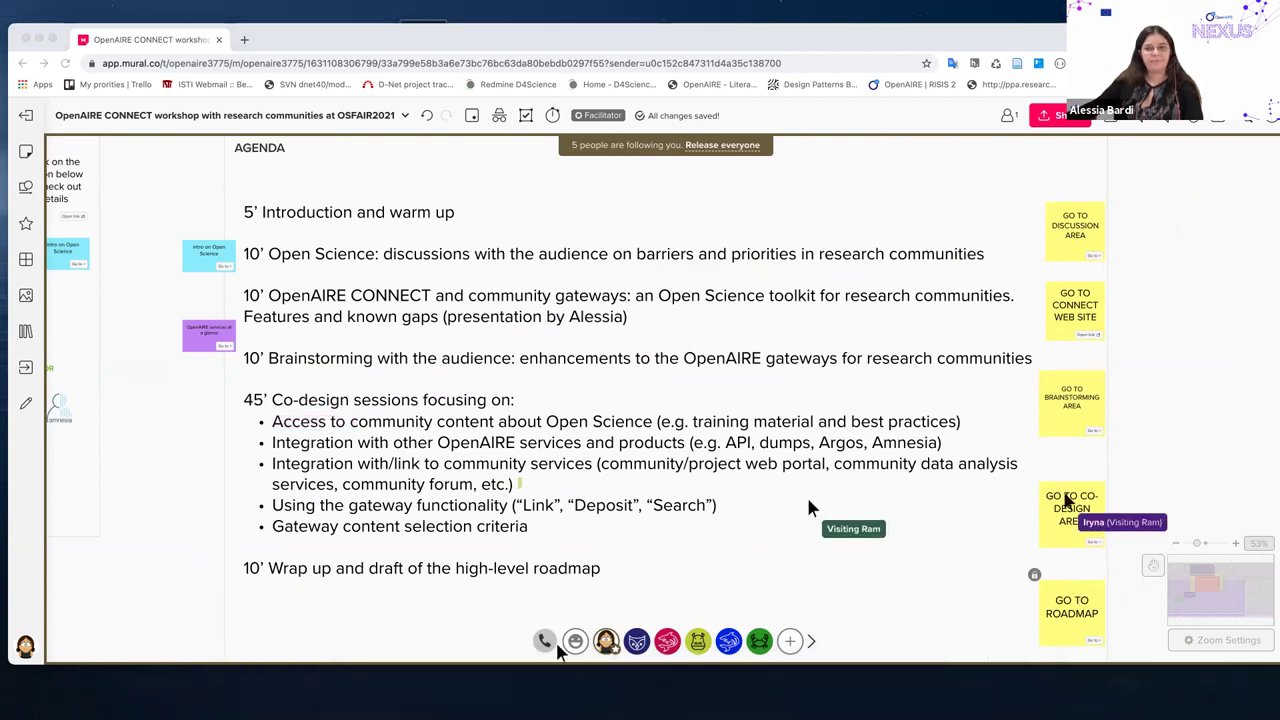
key("super+shift+Return")
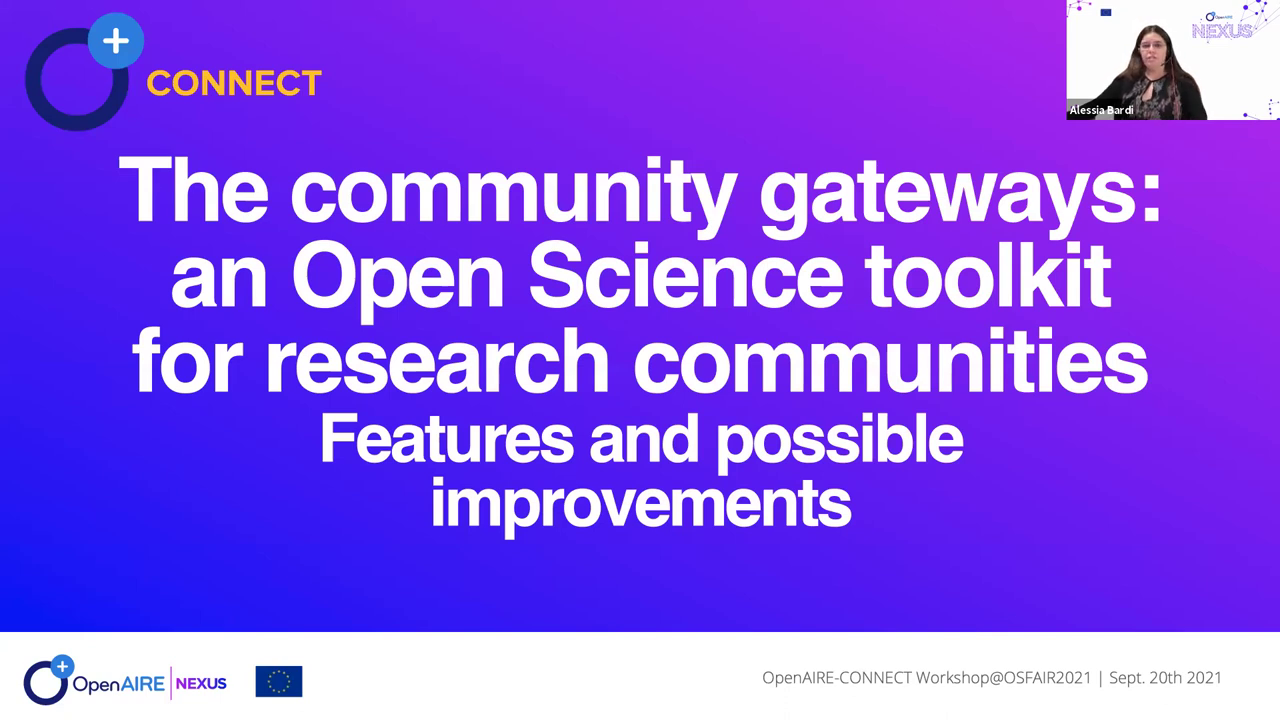
key("Right")
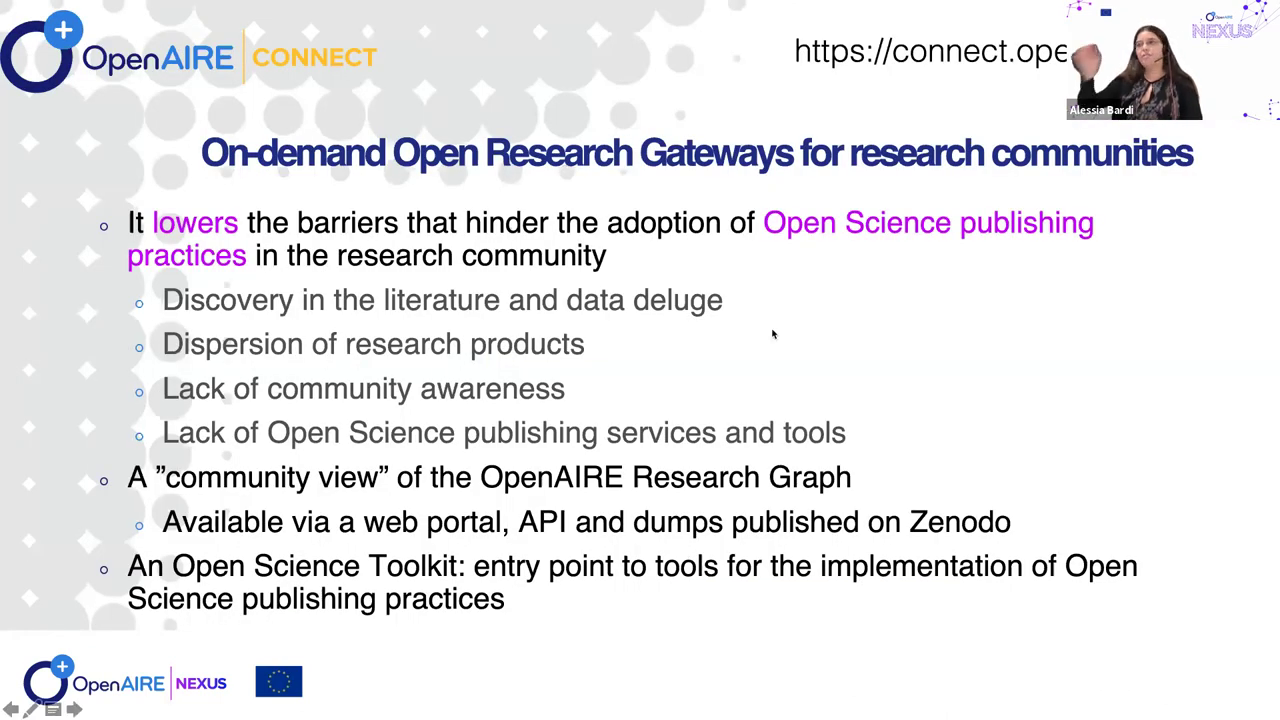
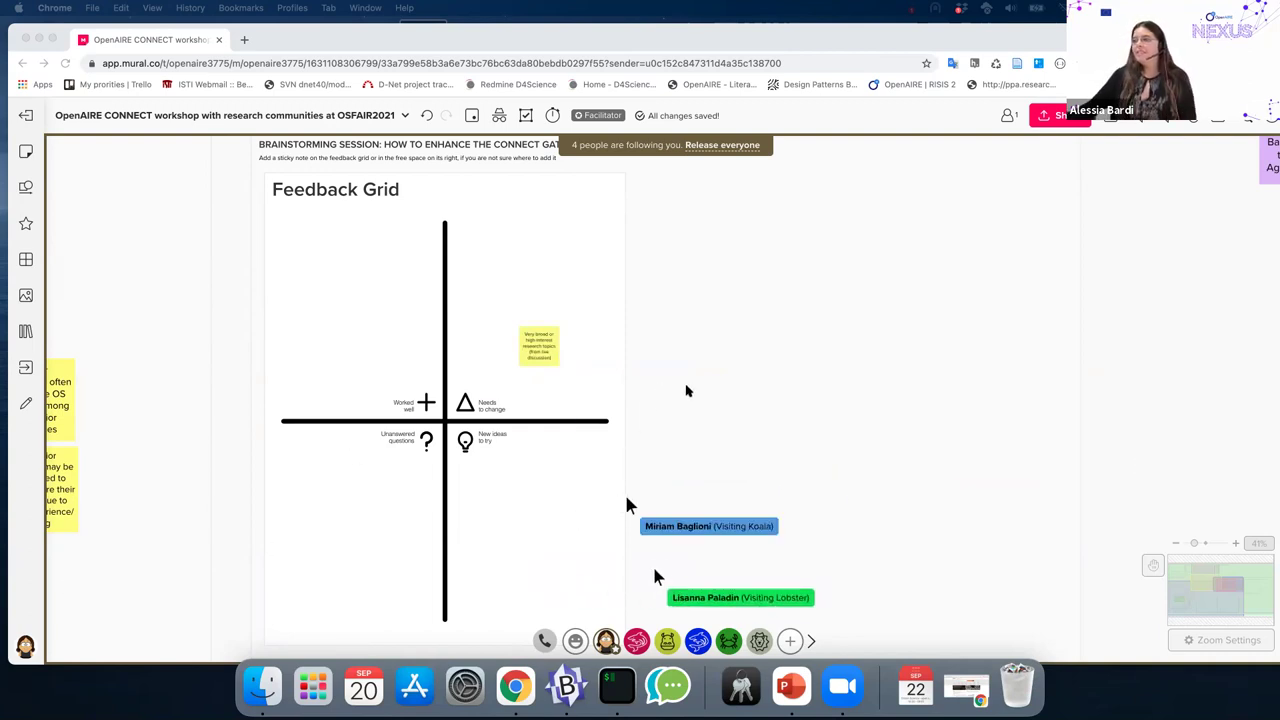
left_click(490, 478)
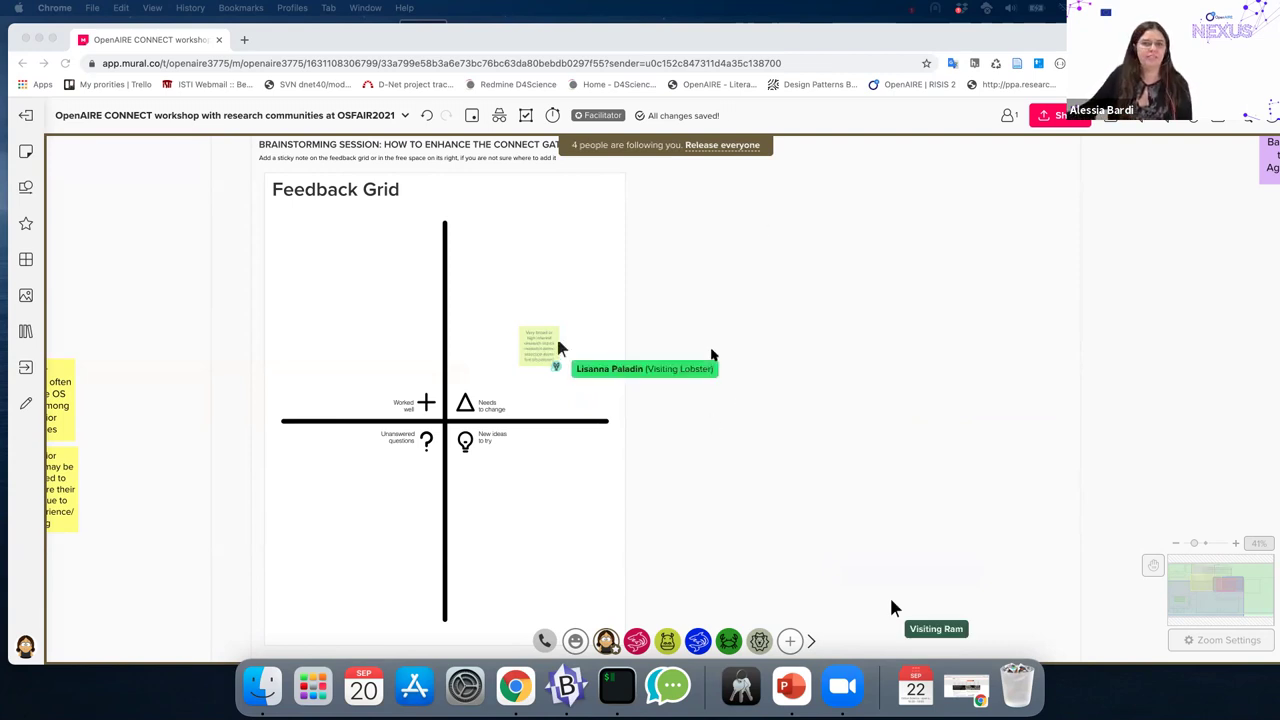
double_click(698, 288)
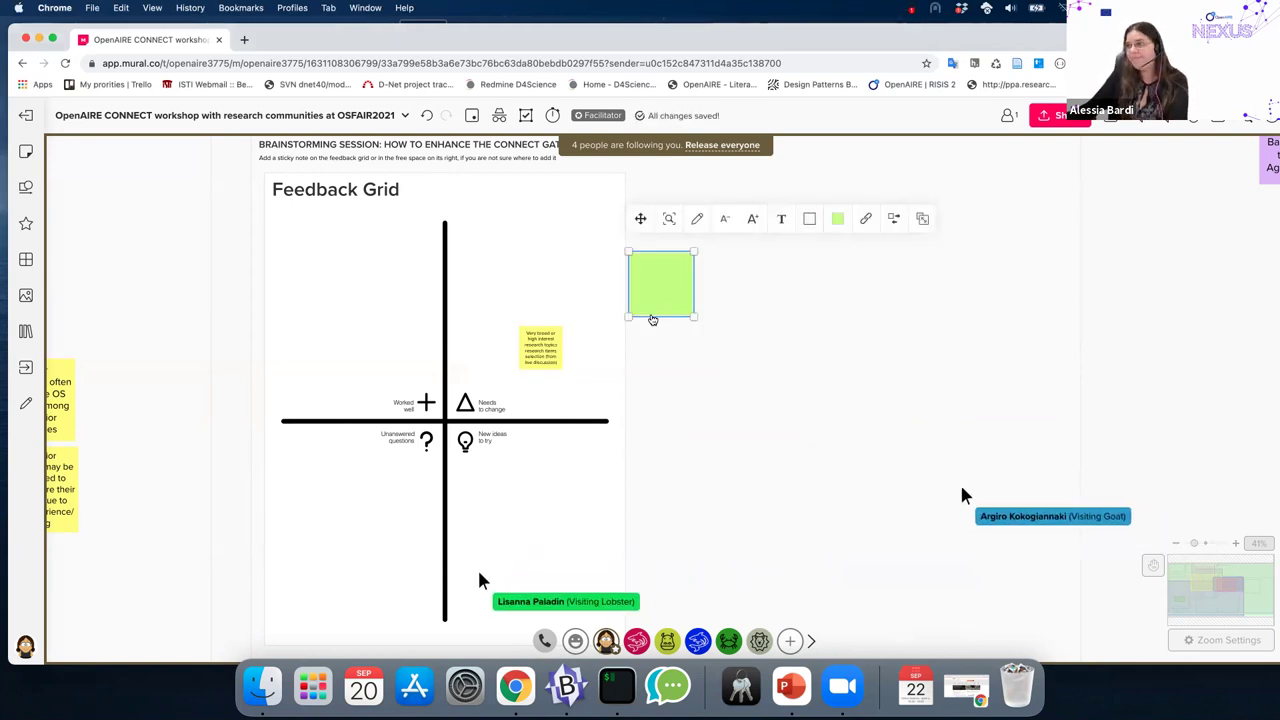
key("ctrl+z")
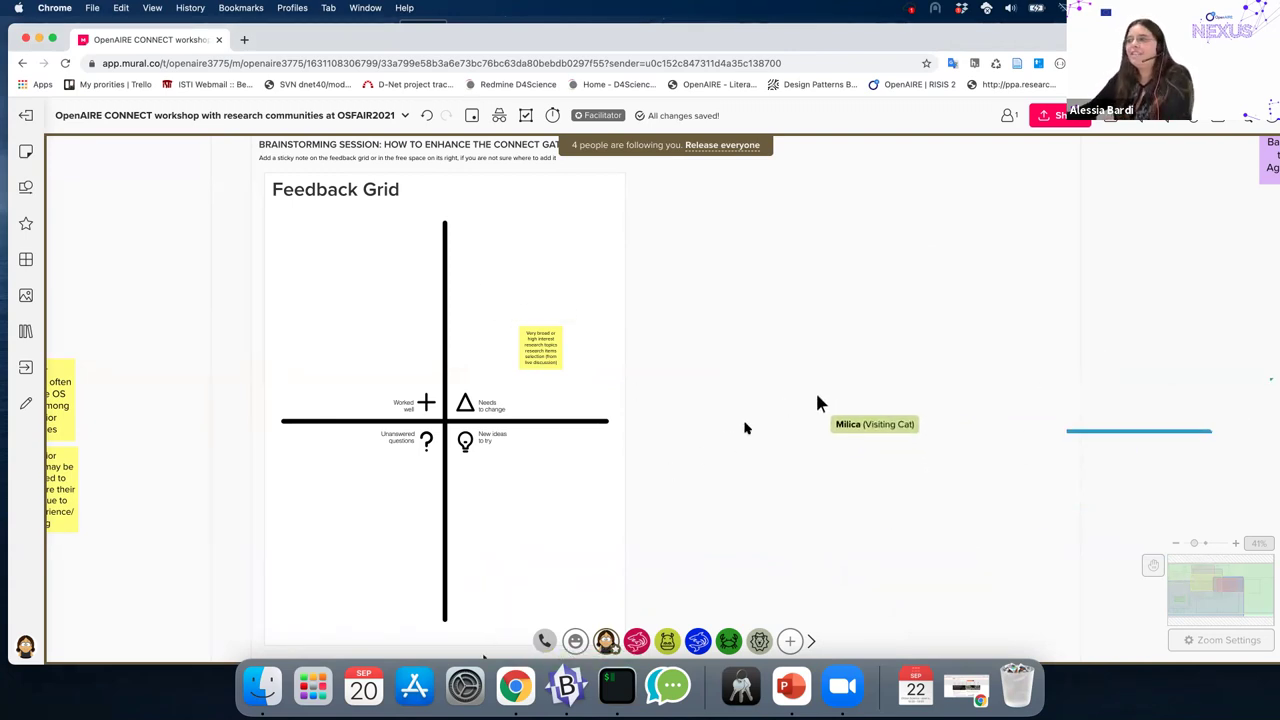
- Add a green note reading "evaluate additional criteria with keywords" to the "New ideas to try" quadrant of the Feedback Grid
double_click(535, 465)
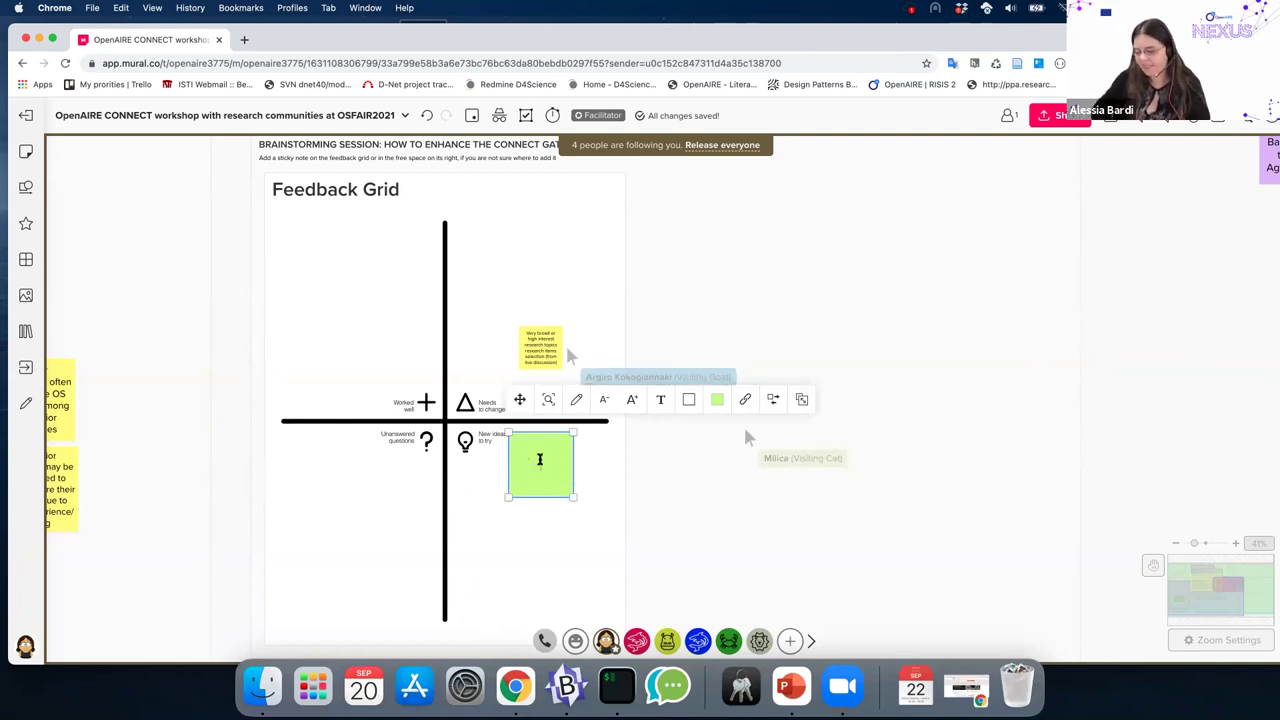
type("evaluat")
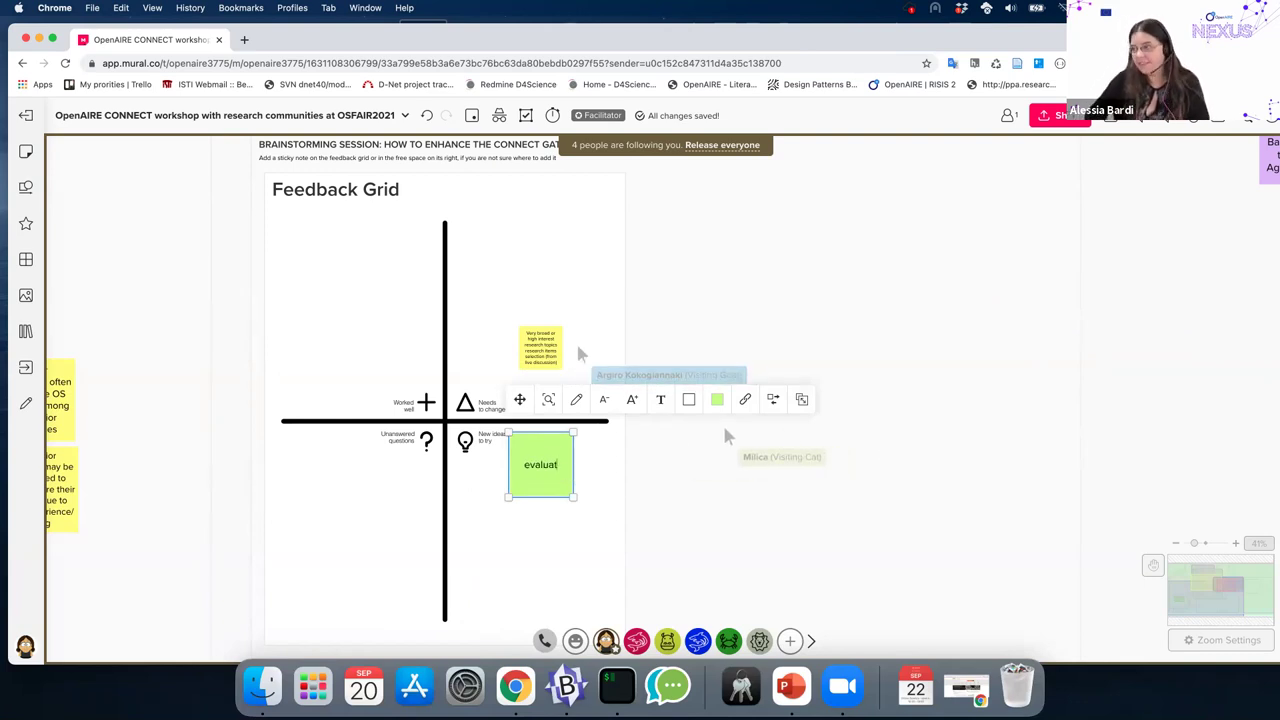
type("e additio")
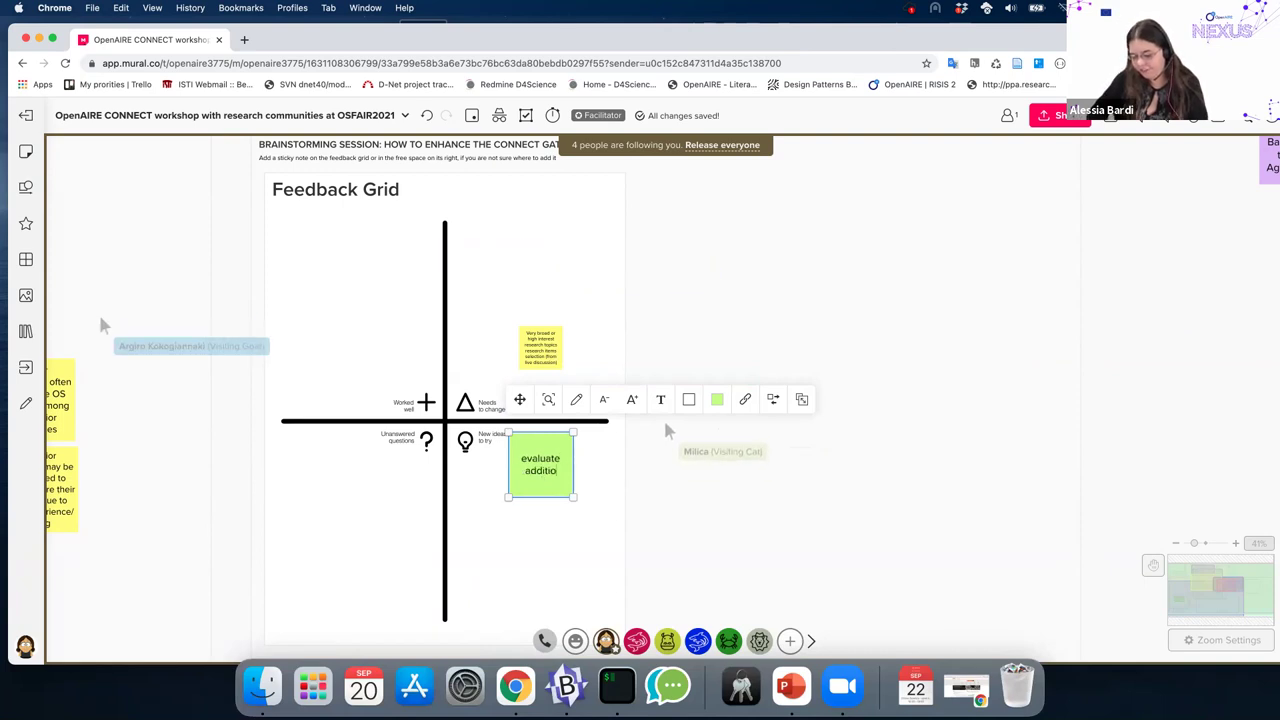
type("nal criteria")
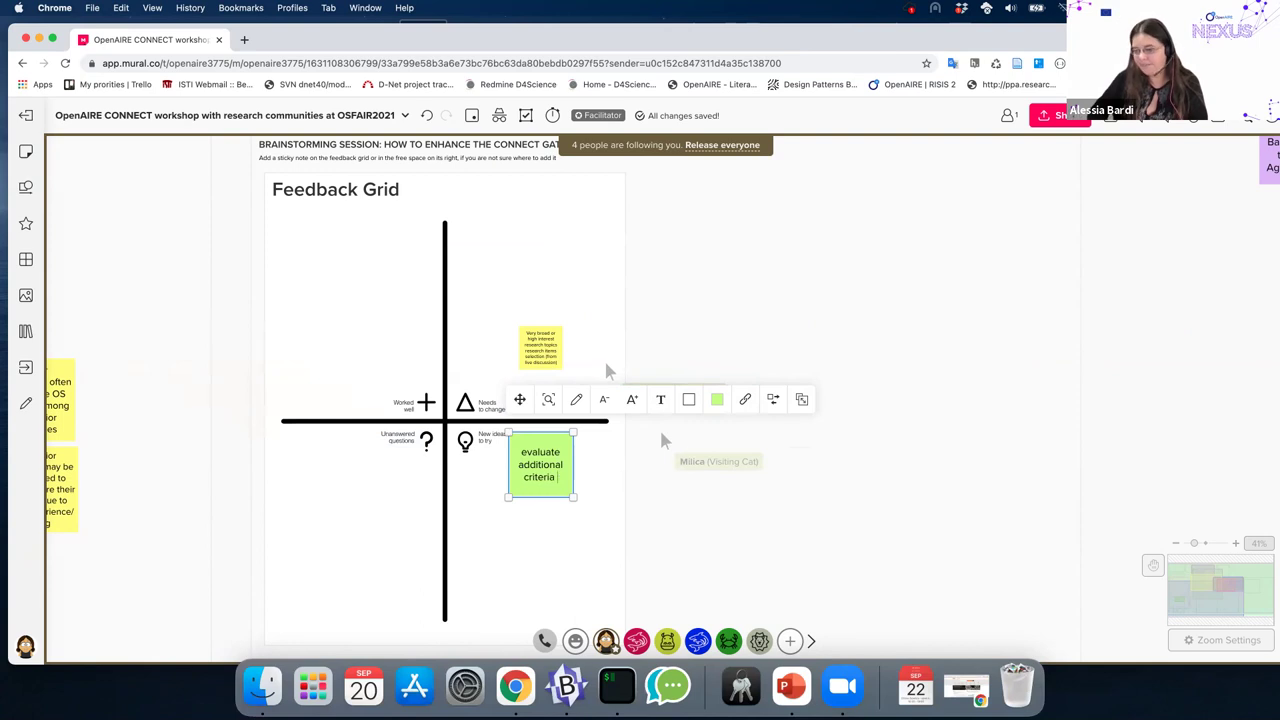
type(" with")
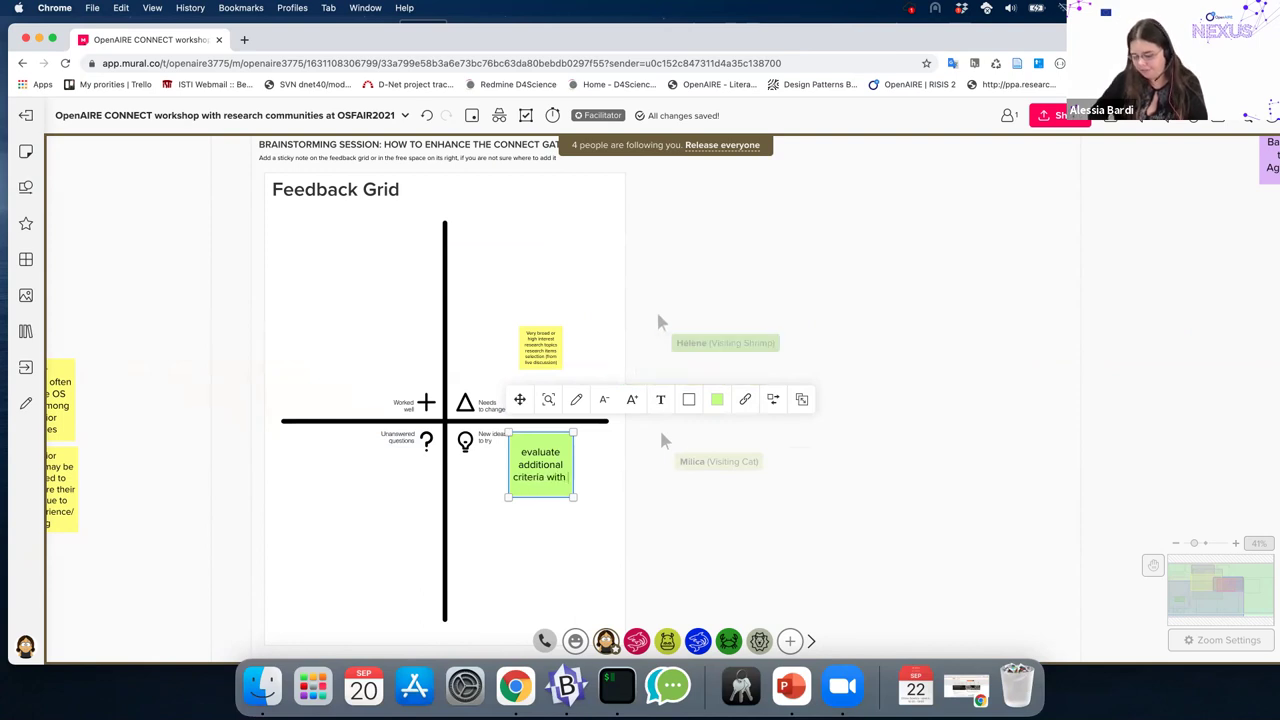
type(" keywords")
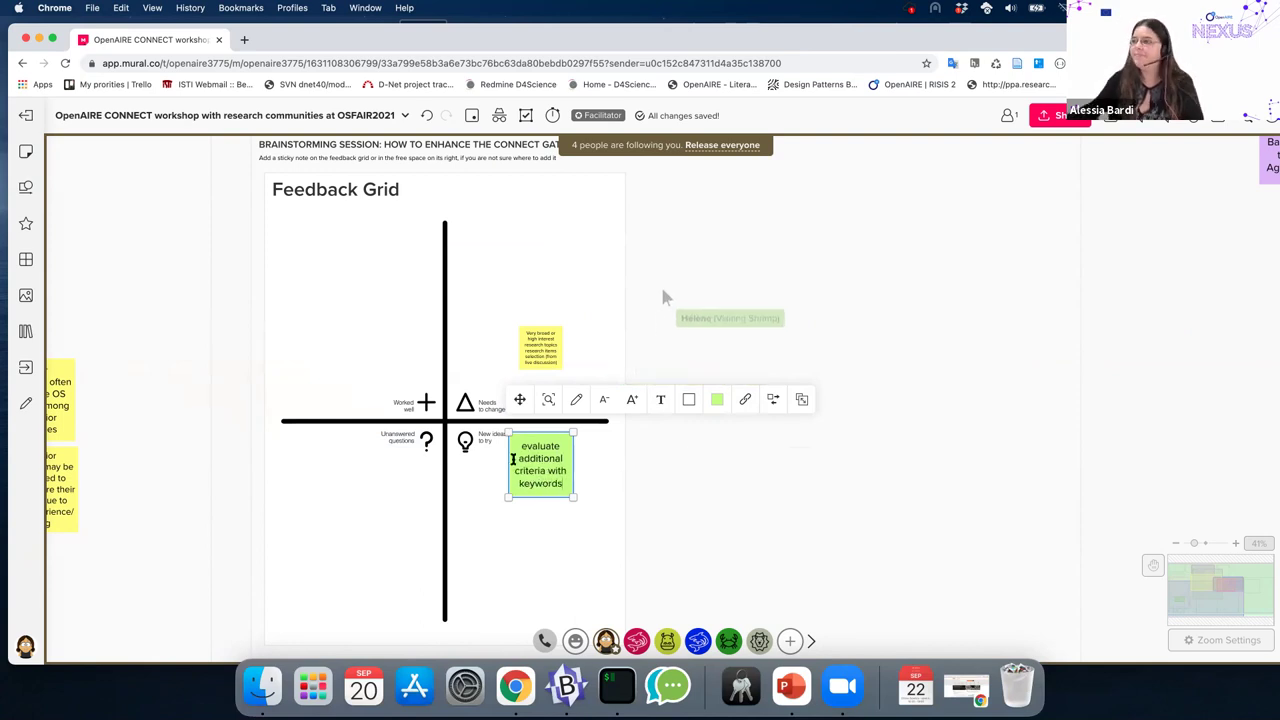
- Shrink the green keywords note to about the size of the yellow note in the "Needs to change" quadrant, and select that yellow note
left_click_drag(509, 433, 540, 460)
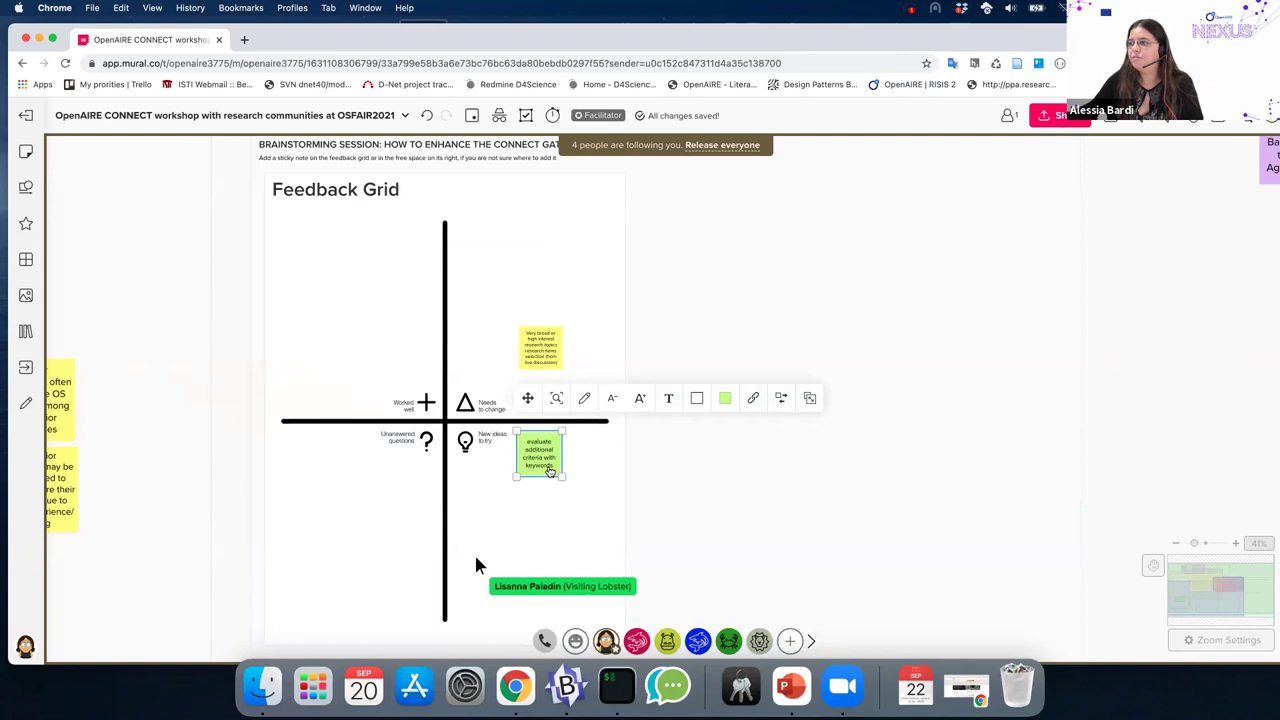
left_click(540, 477)
left_click(540, 466)
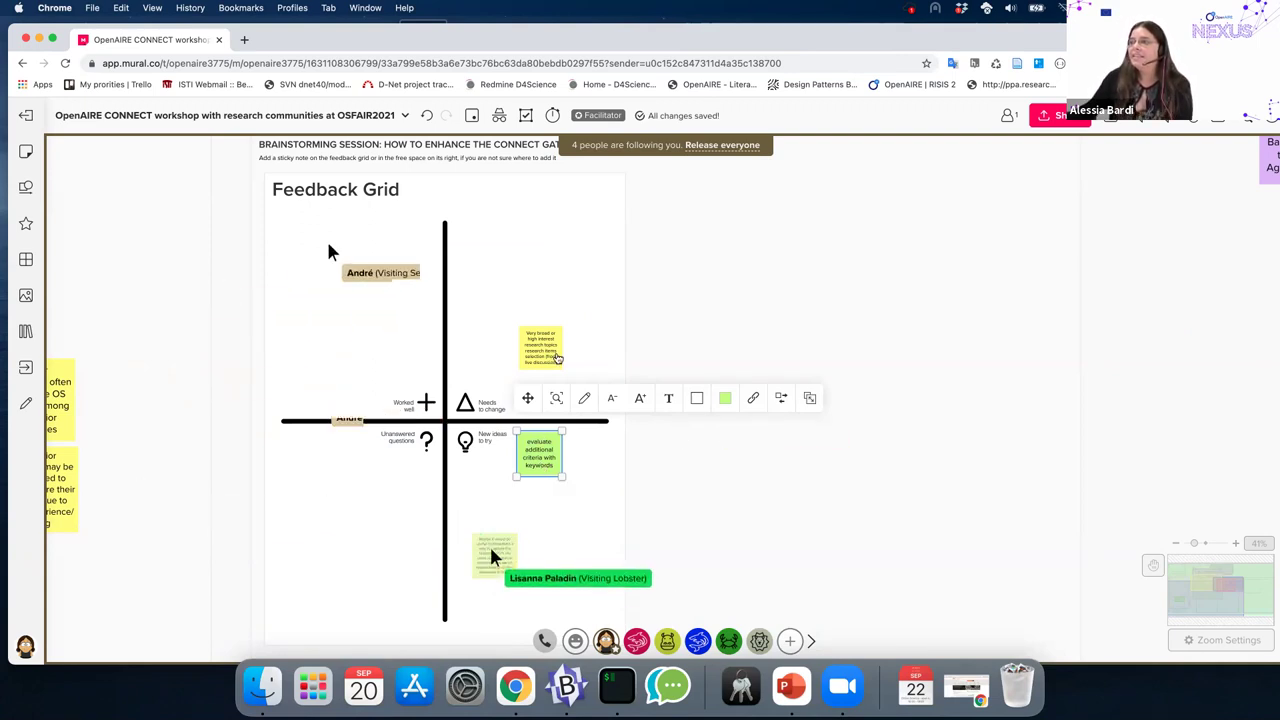
left_click(670, 360)
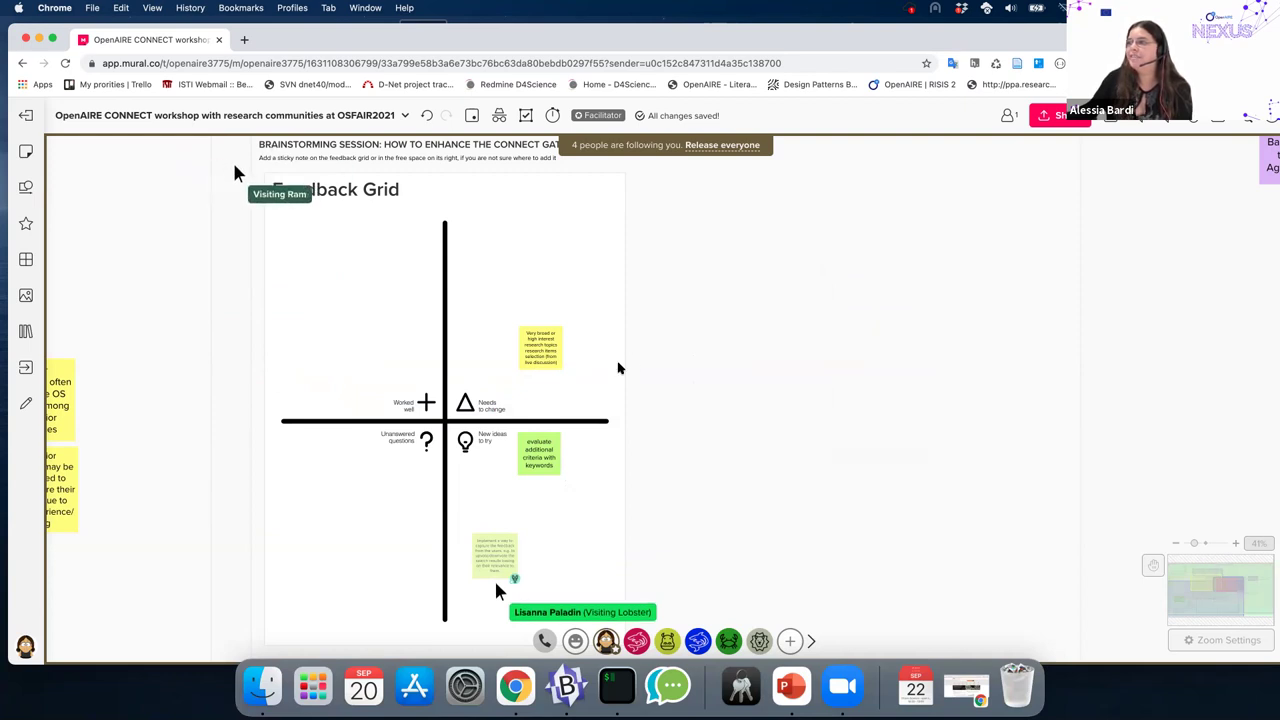
left_click(556, 372)
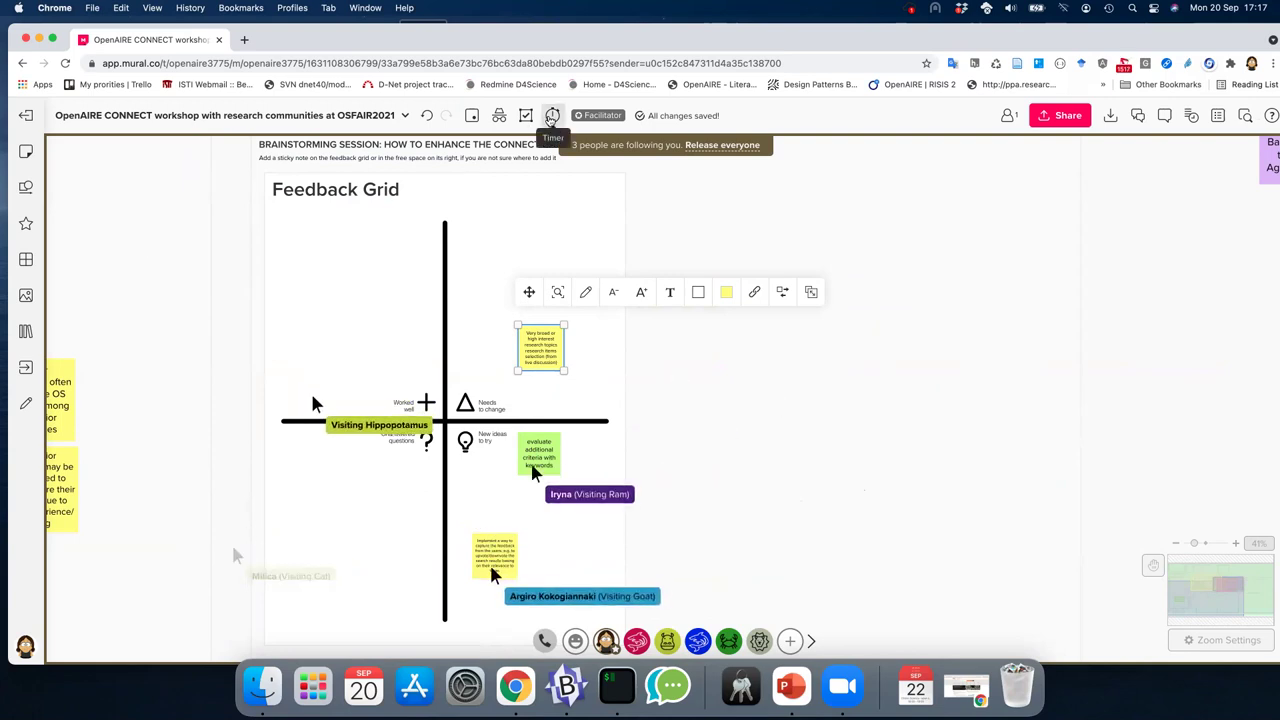
- Set the board's timer to 10:00 with the Airplane sound and start it
left_click(552, 115)
left_click(652, 181)
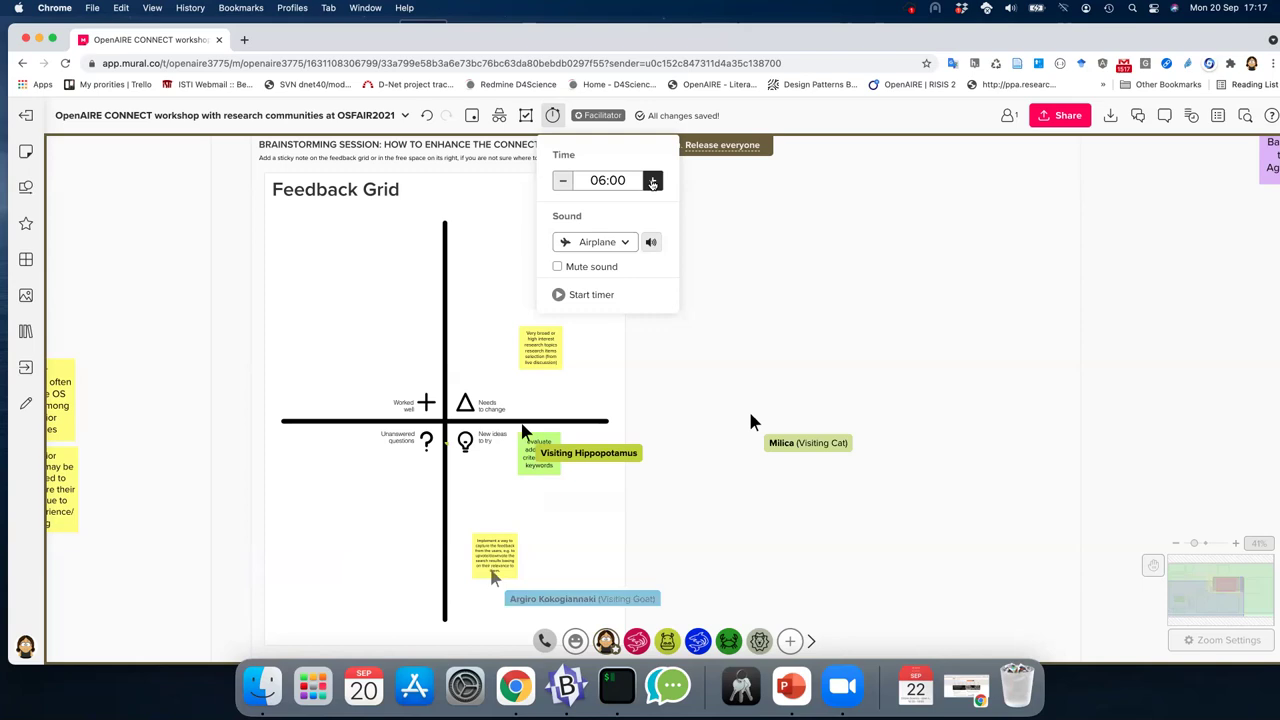
left_click(652, 181)
left_click(652, 181)
left_click(652, 181)
left_click(652, 181)
left_click(582, 292)
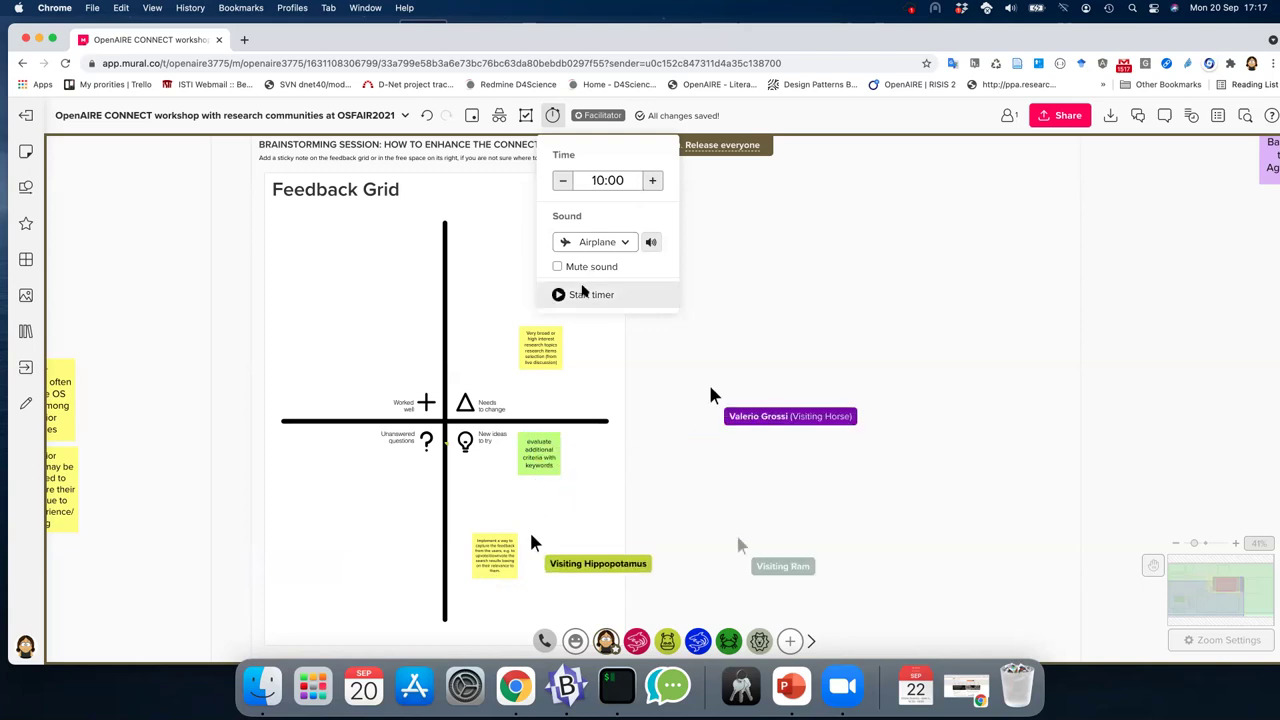
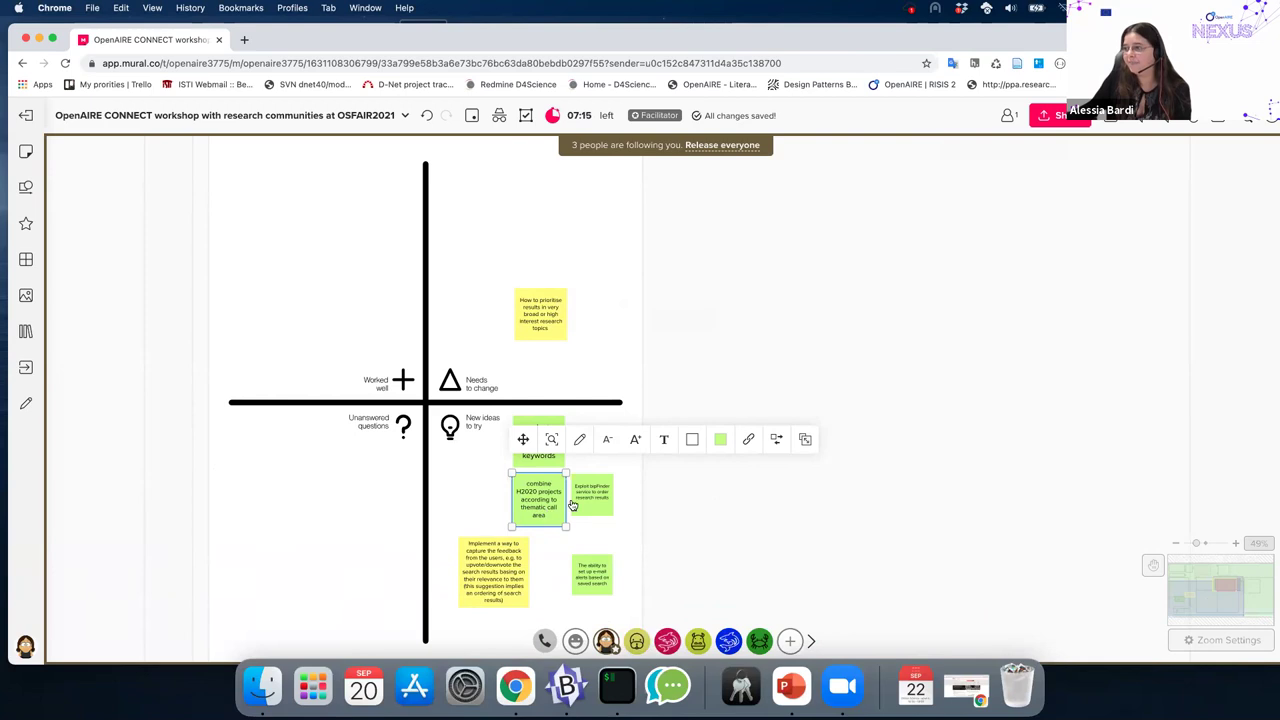
- Shift the yellow user-feedback note in the "New ideas to try" quadrant closer to the grid's vertical axis and deselect it
left_click(597, 590)
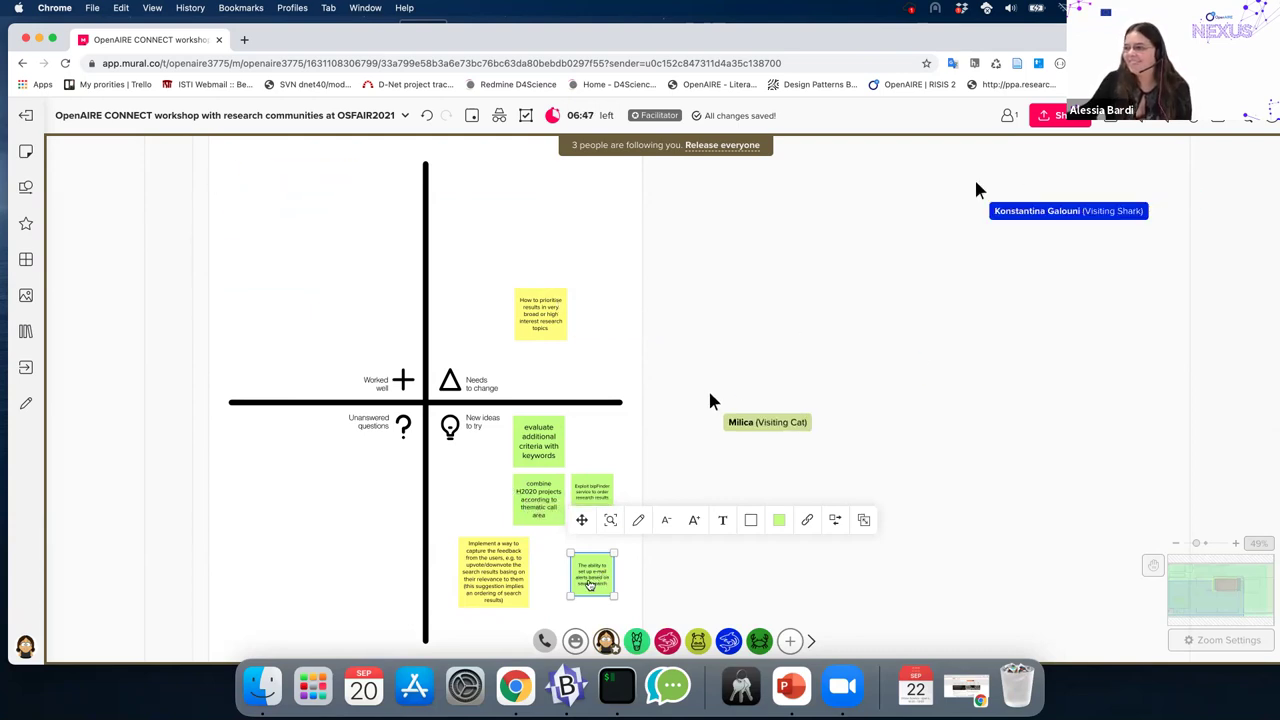
left_click(490, 595)
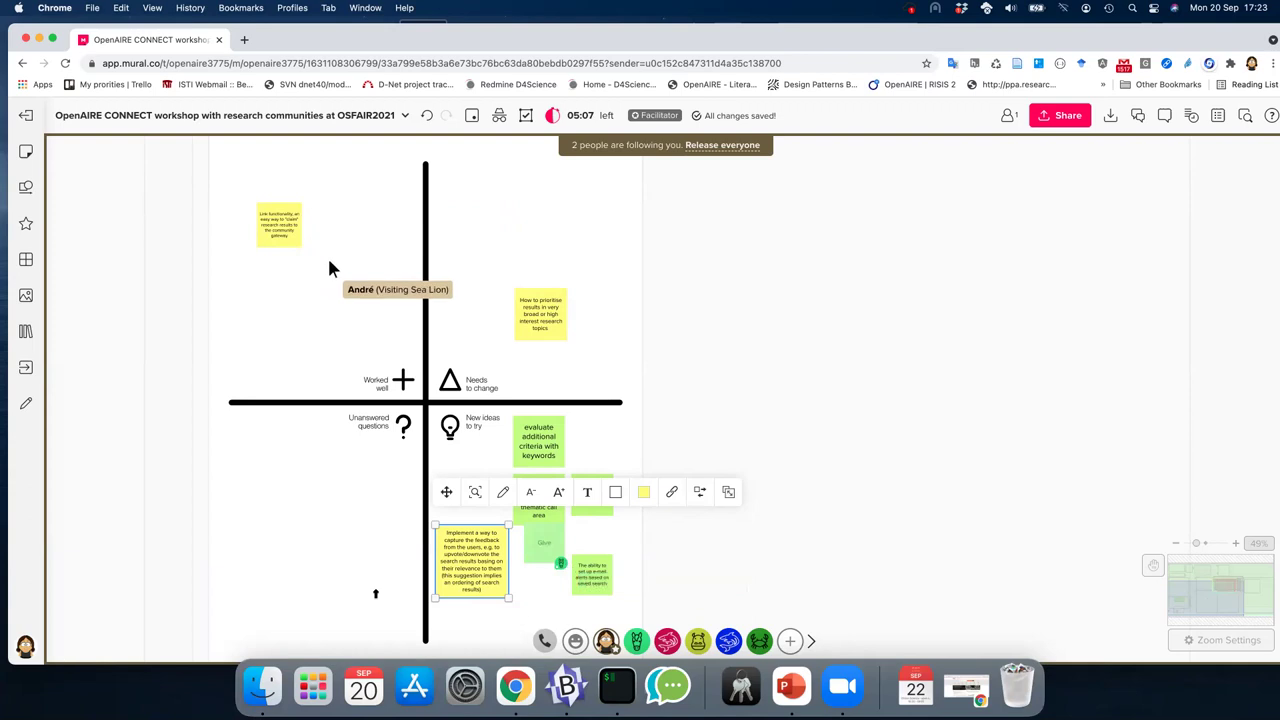
left_click(543, 371)
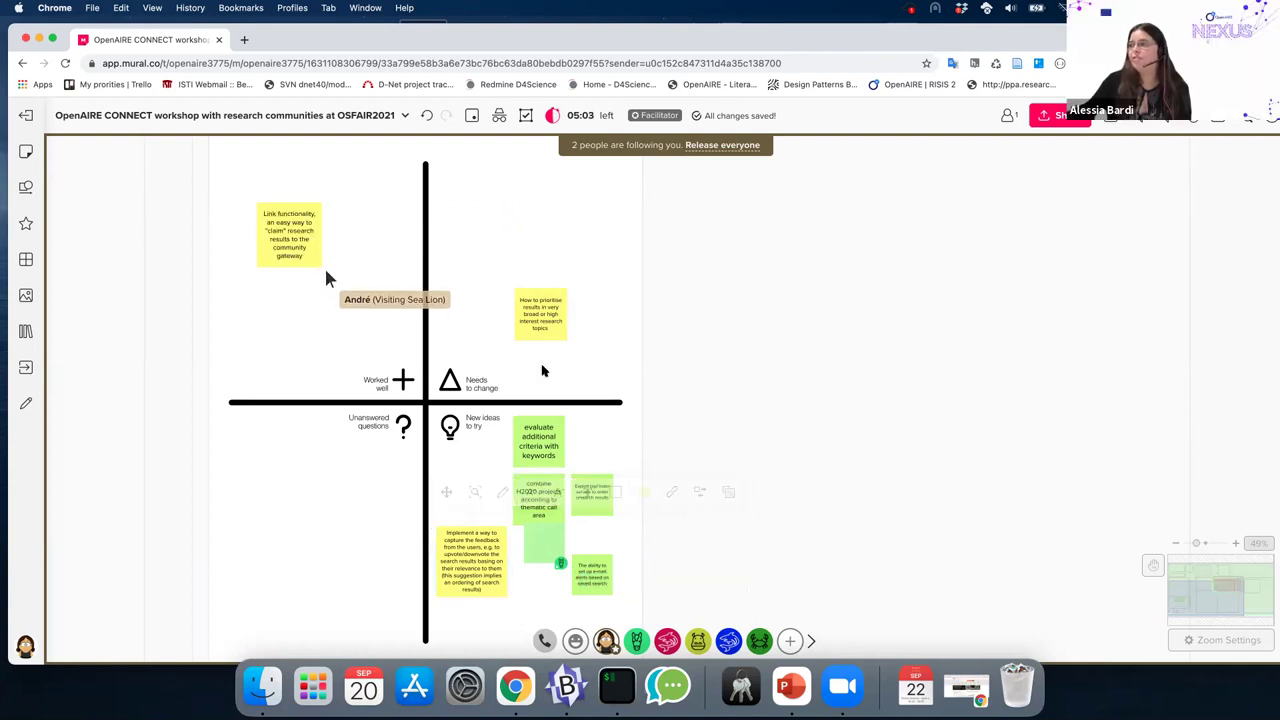
- Add a green note to "Needs to change" reading "Improve the configuration of the index server with proper weights on important metadata fields"
double_click(541, 370)
type("Improve the configur")
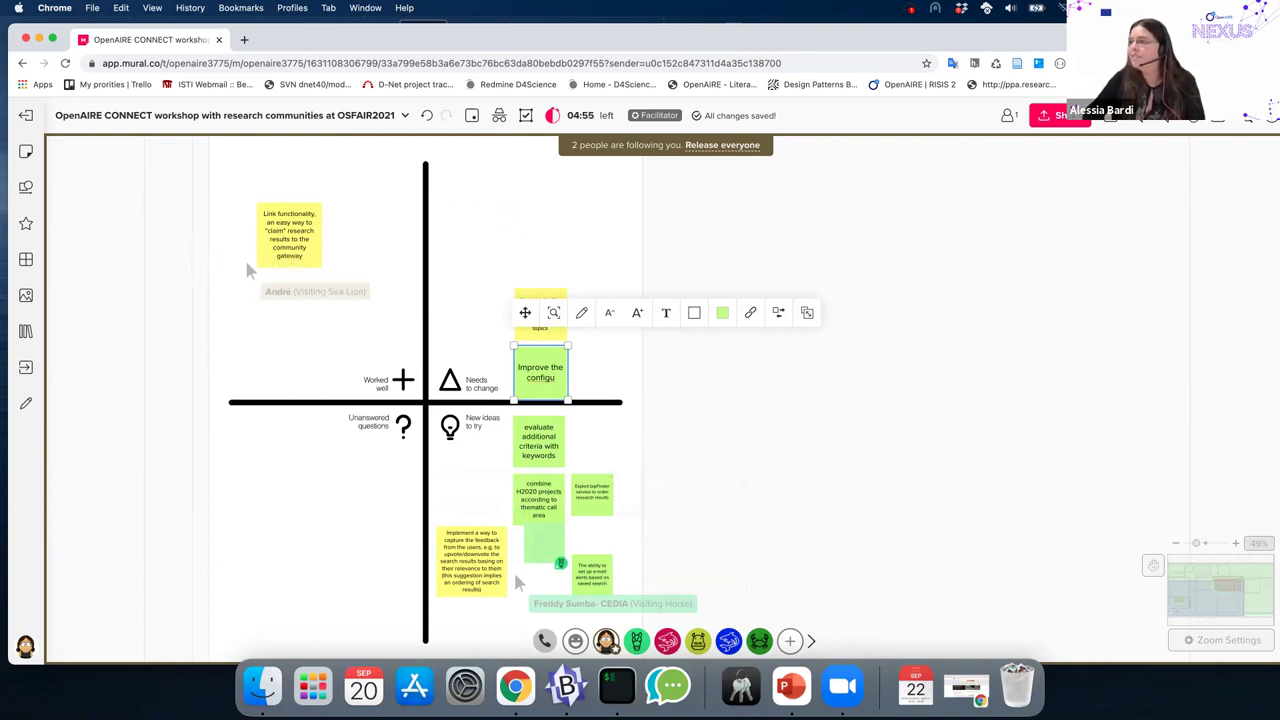
type("ation")
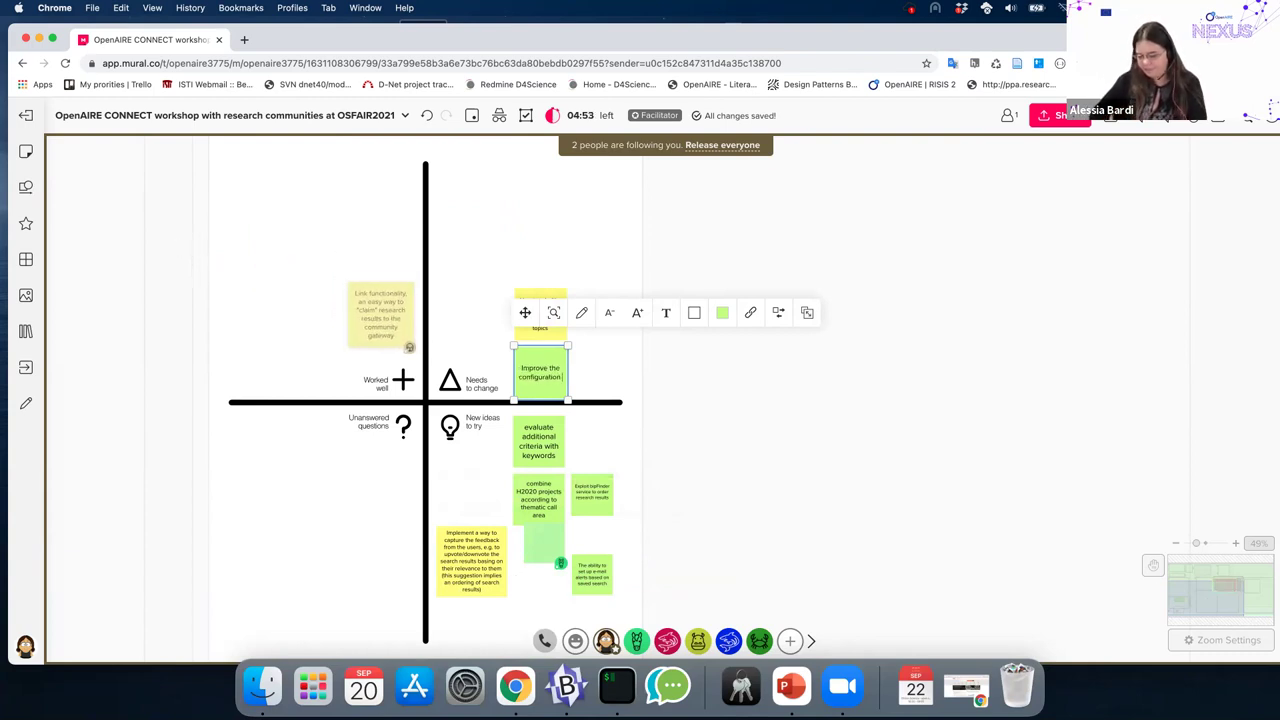
type(" of the index serv")
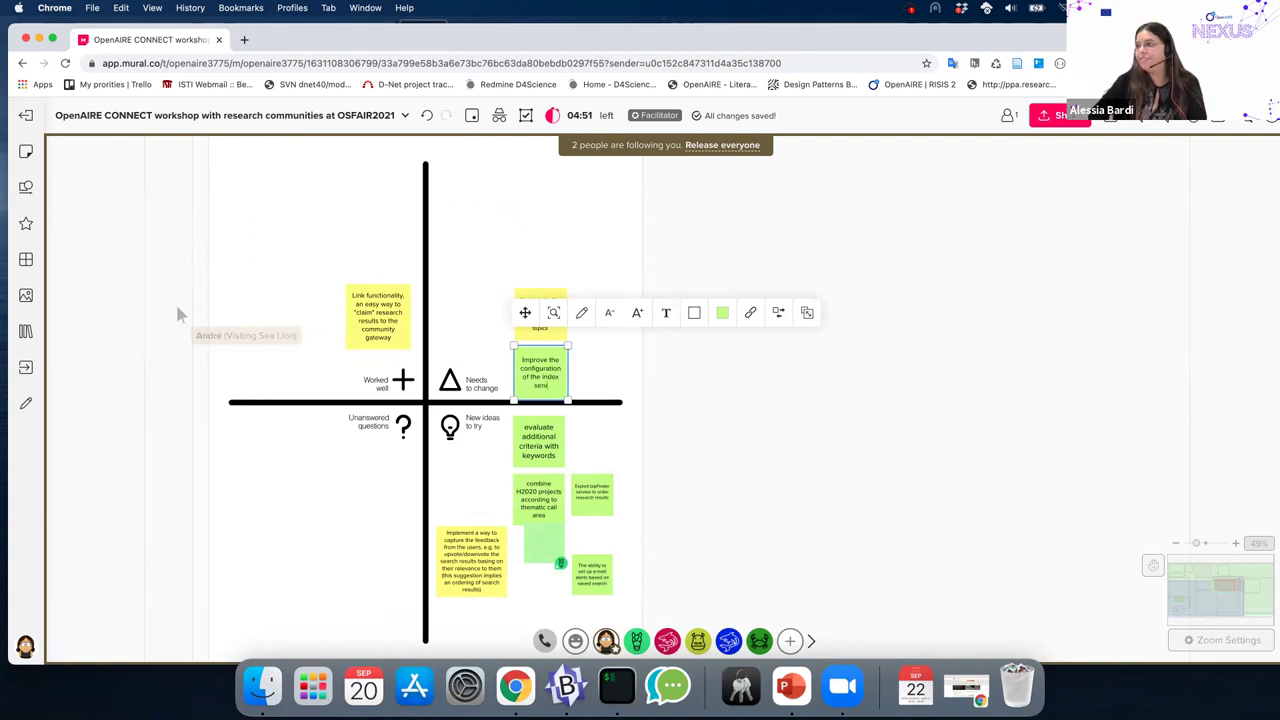
type("er to")
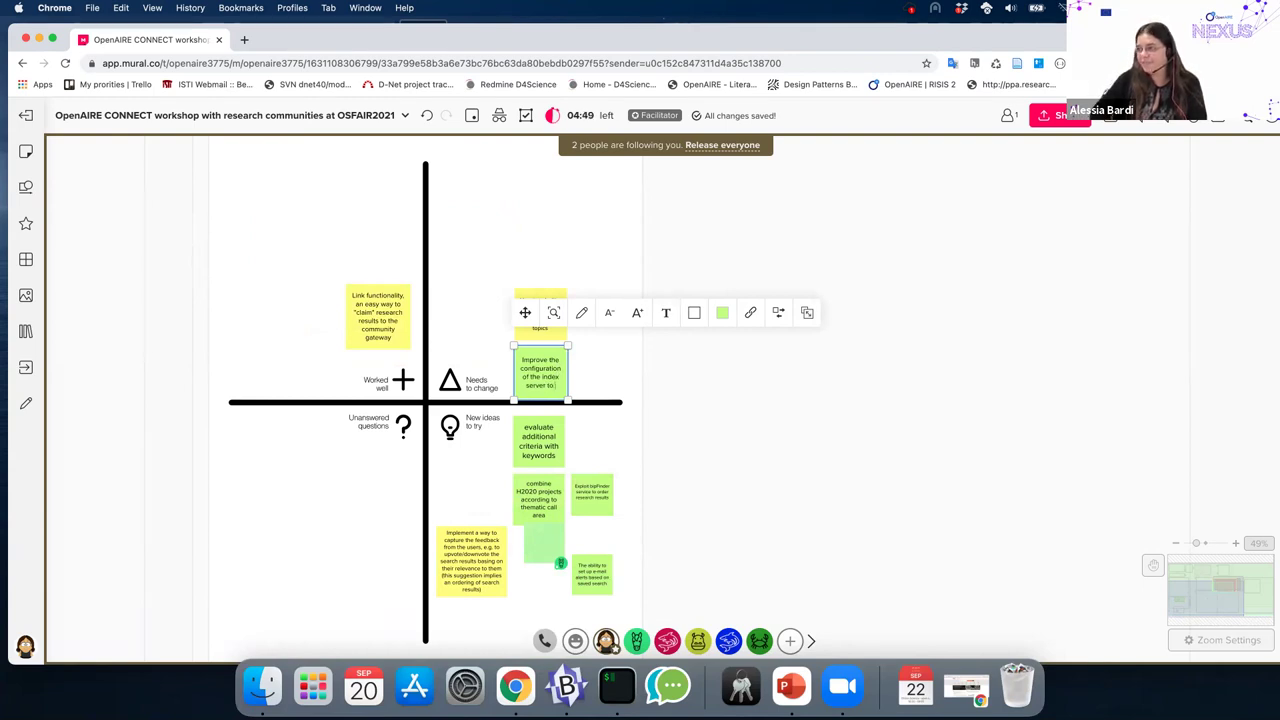
type("th propoer w")
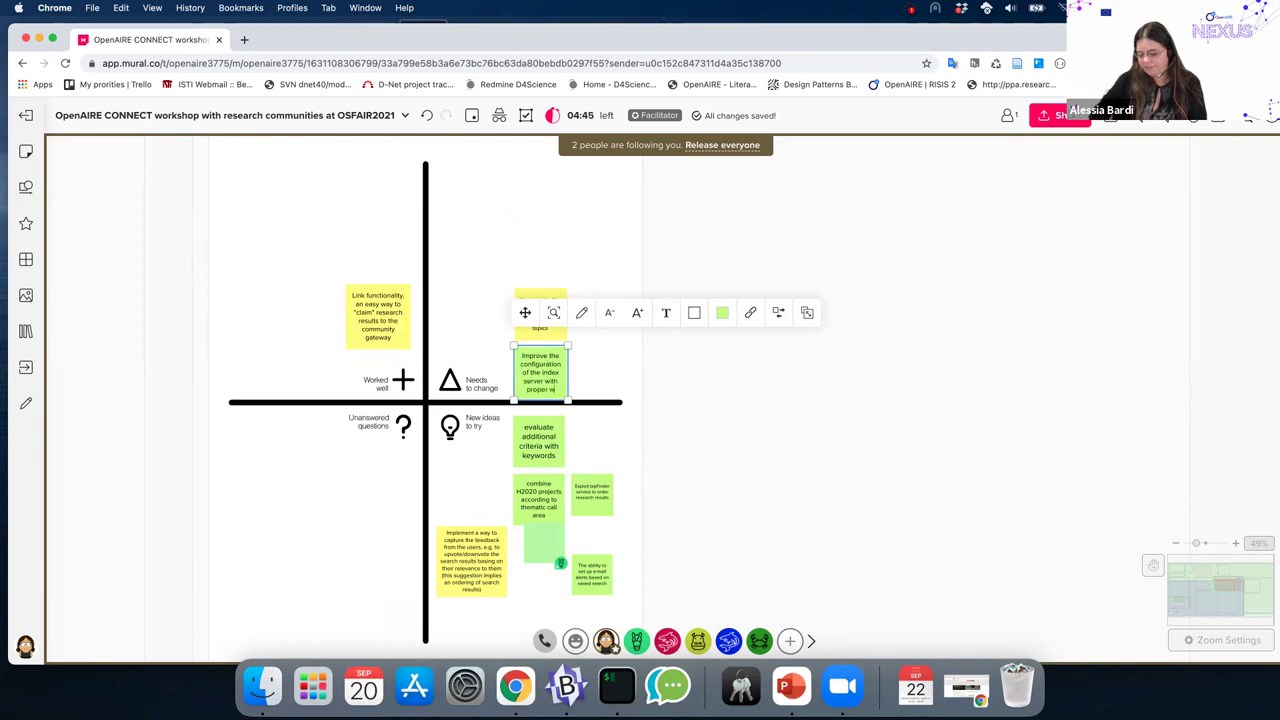
type("eights on im")
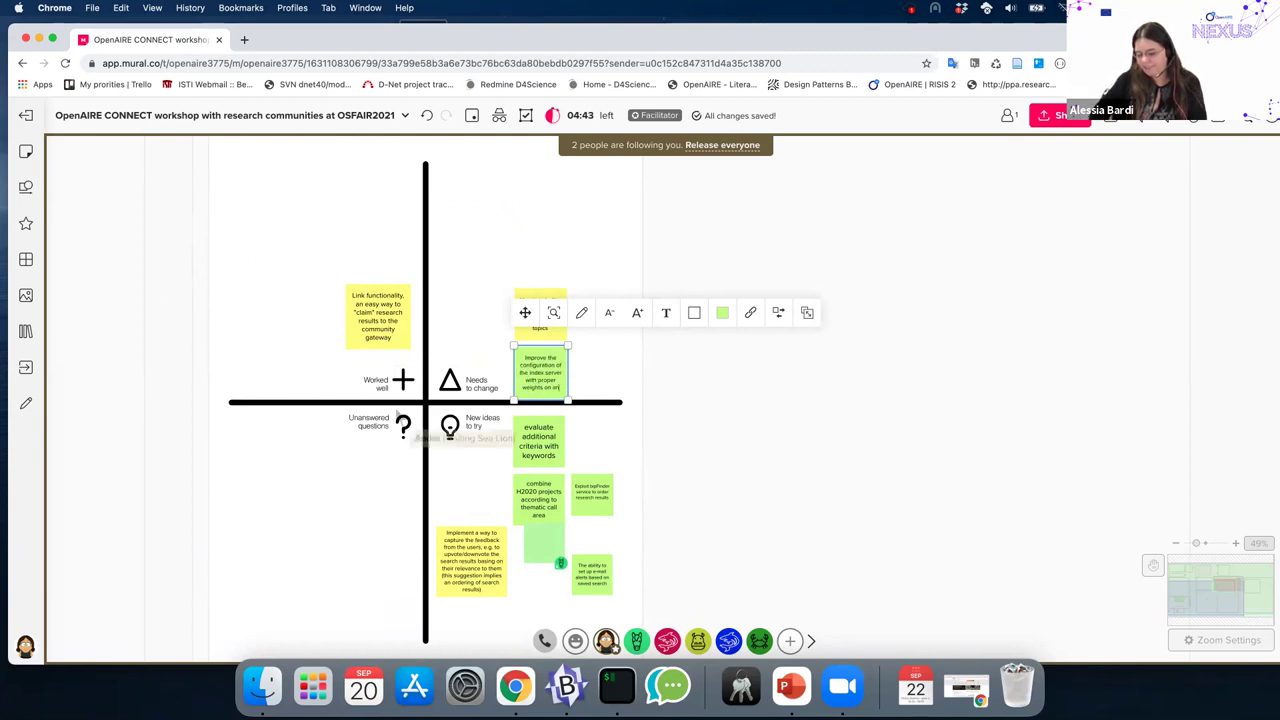
type("portant metadata (")
type("e.g")
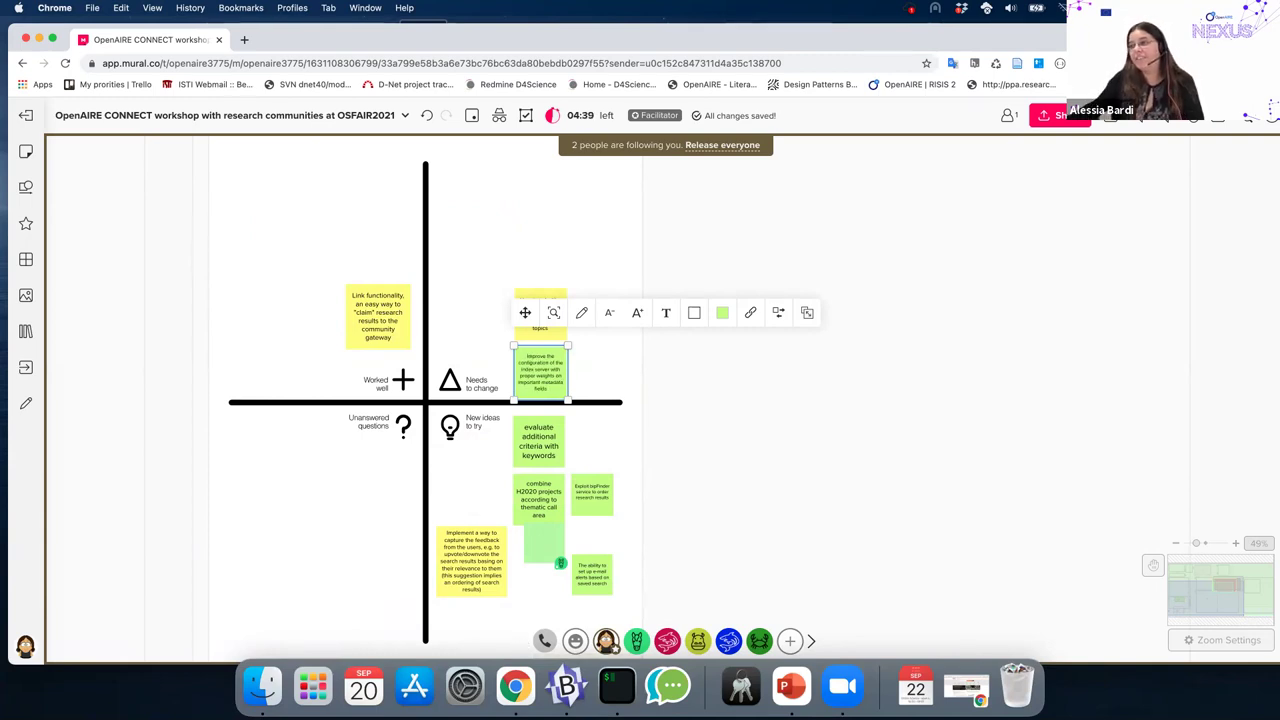
- Place the green index server note beside the yellow "How to prioritise results" note, between it and the grid's vertical axis
left_click_drag(528, 356, 472, 321)
left_click(618, 370)
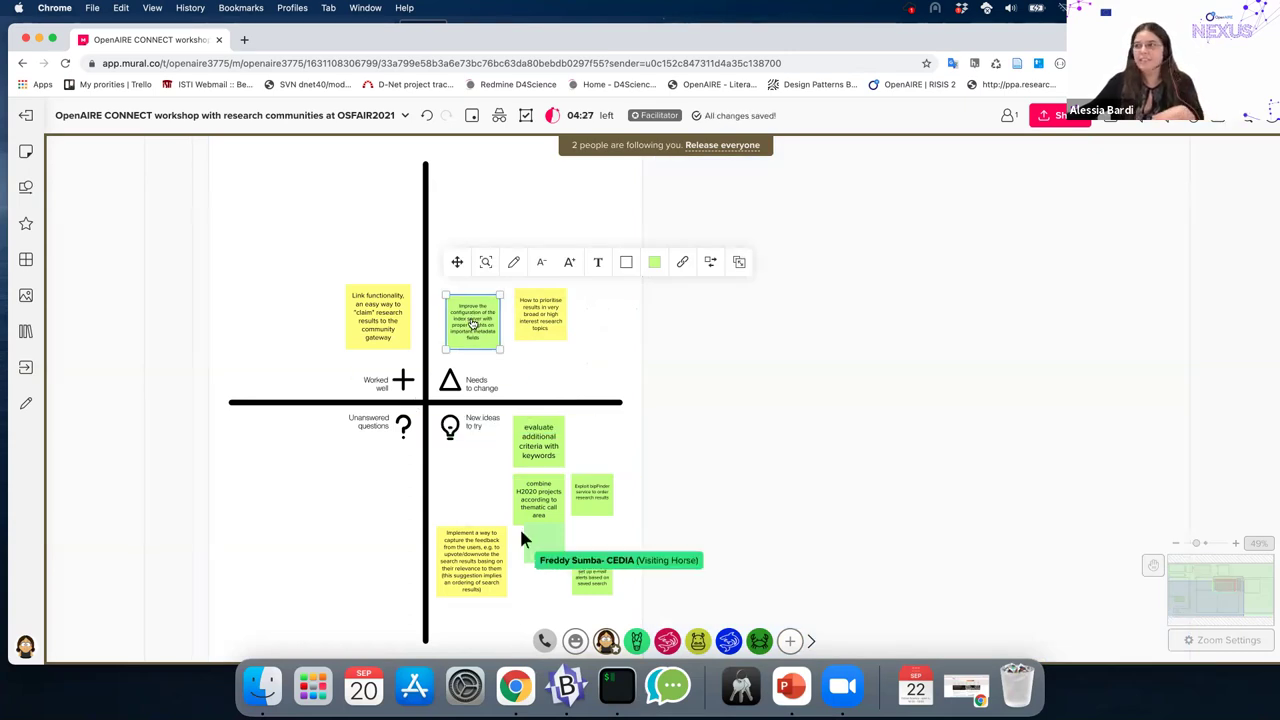
left_click_drag(484, 321, 481, 314)
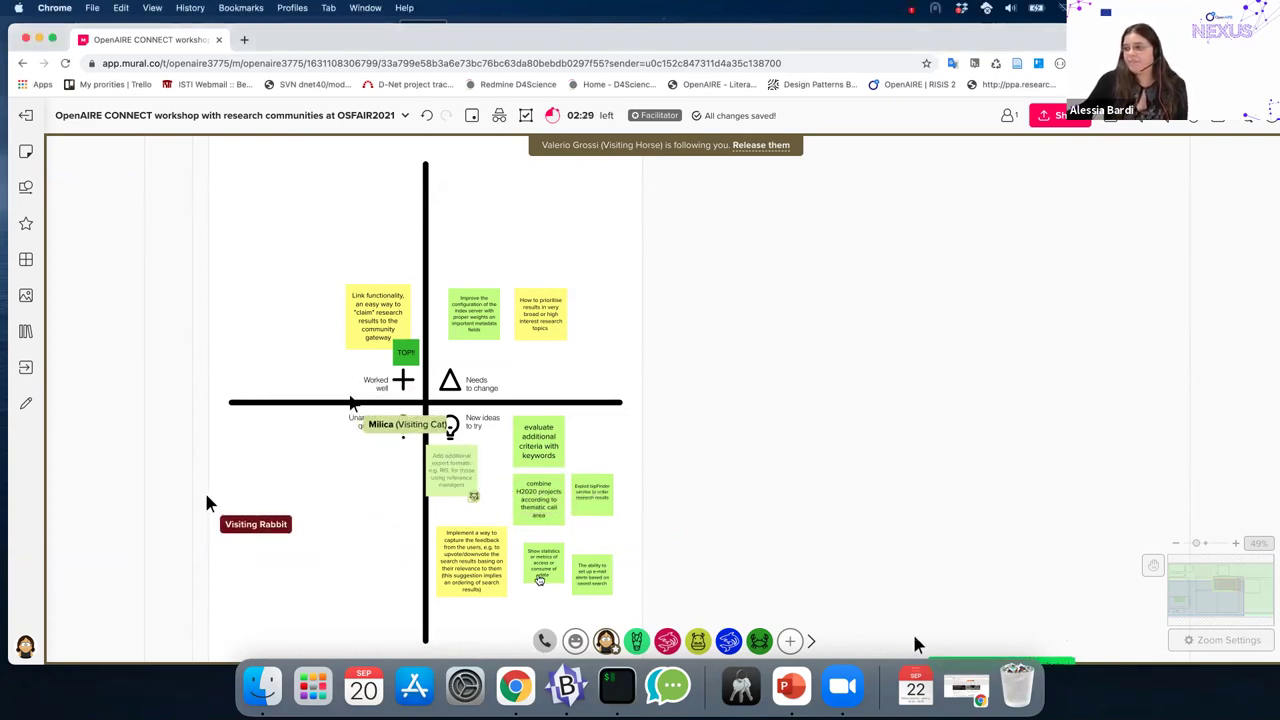
- Nudge the green "Show statistics or metrics" note in "New ideas to try" slightly away from the e-mail alerts note
left_click(540, 580)
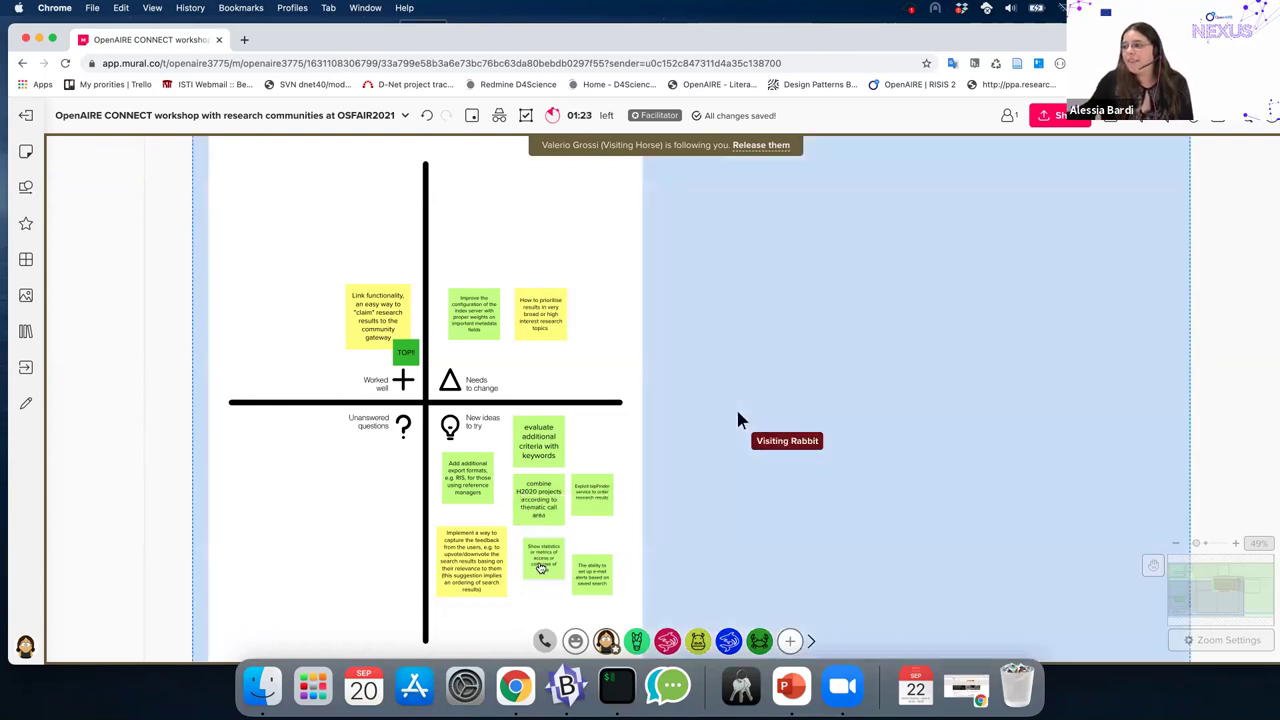
left_click_drag(536, 568, 537, 566)
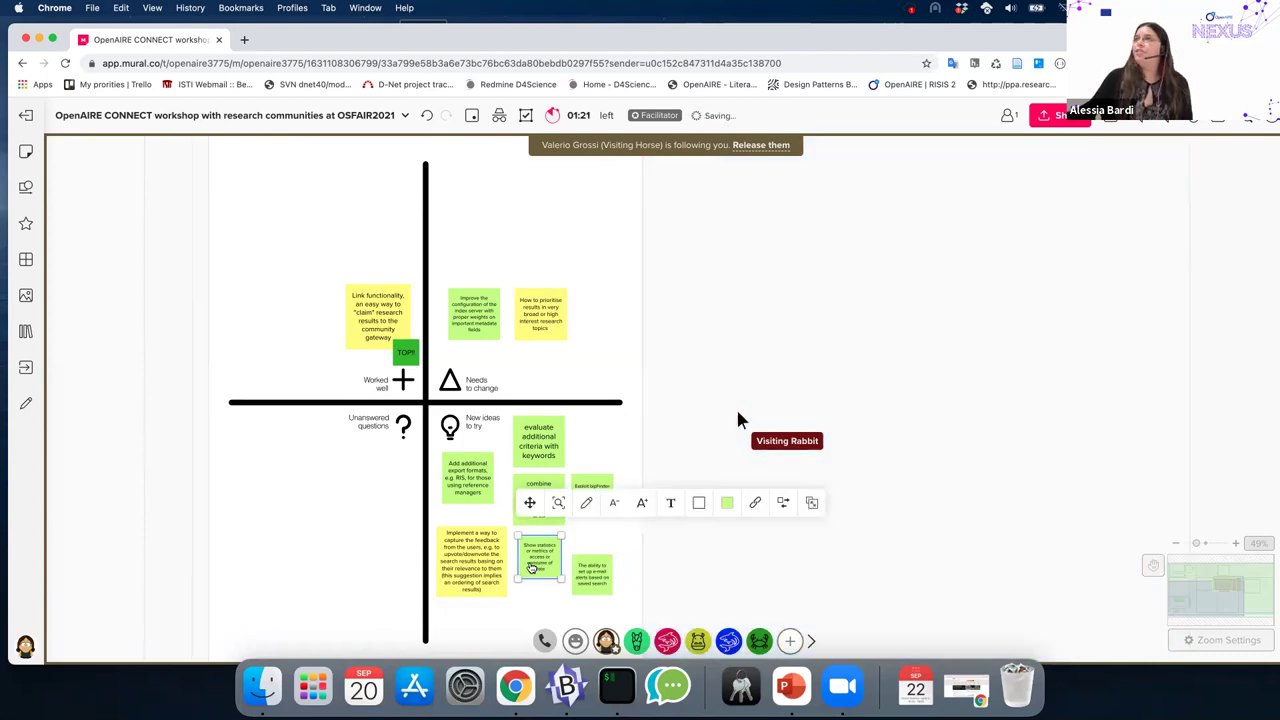
- Load the beopen.openaire.eu gateway in a new browser tab and show the full list of its publications
left_click(245, 40)
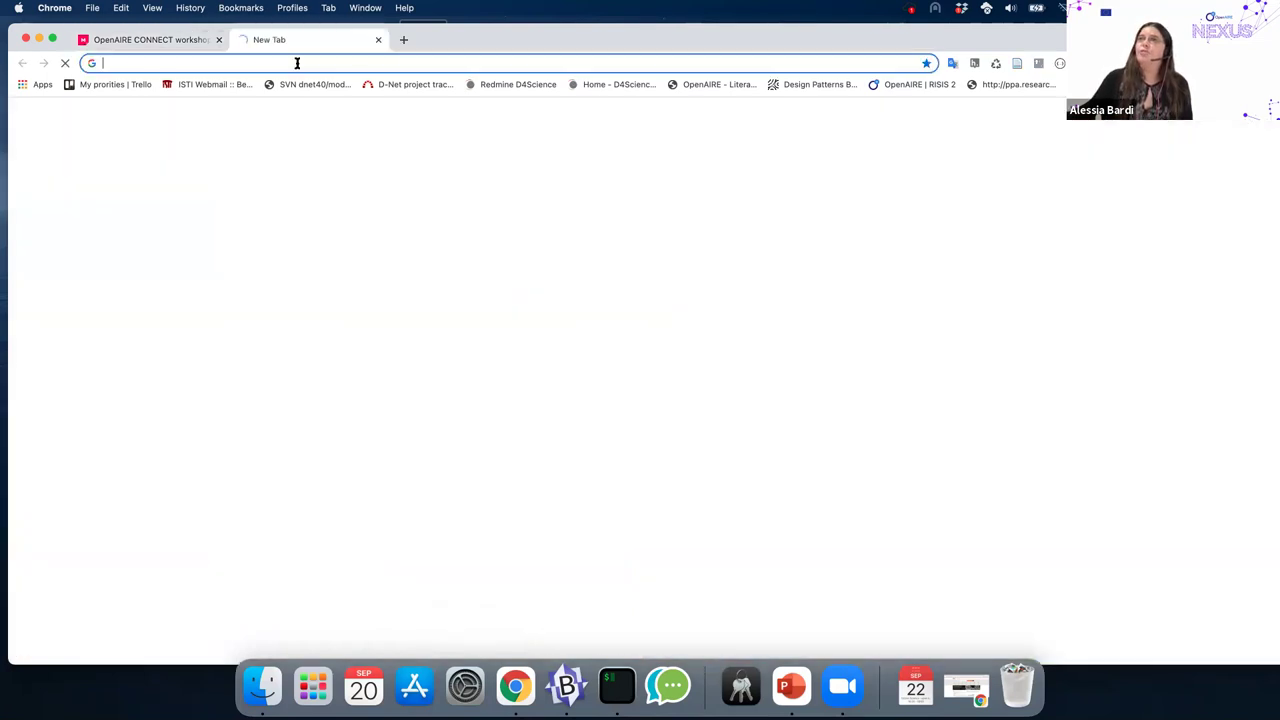
left_click(297, 63)
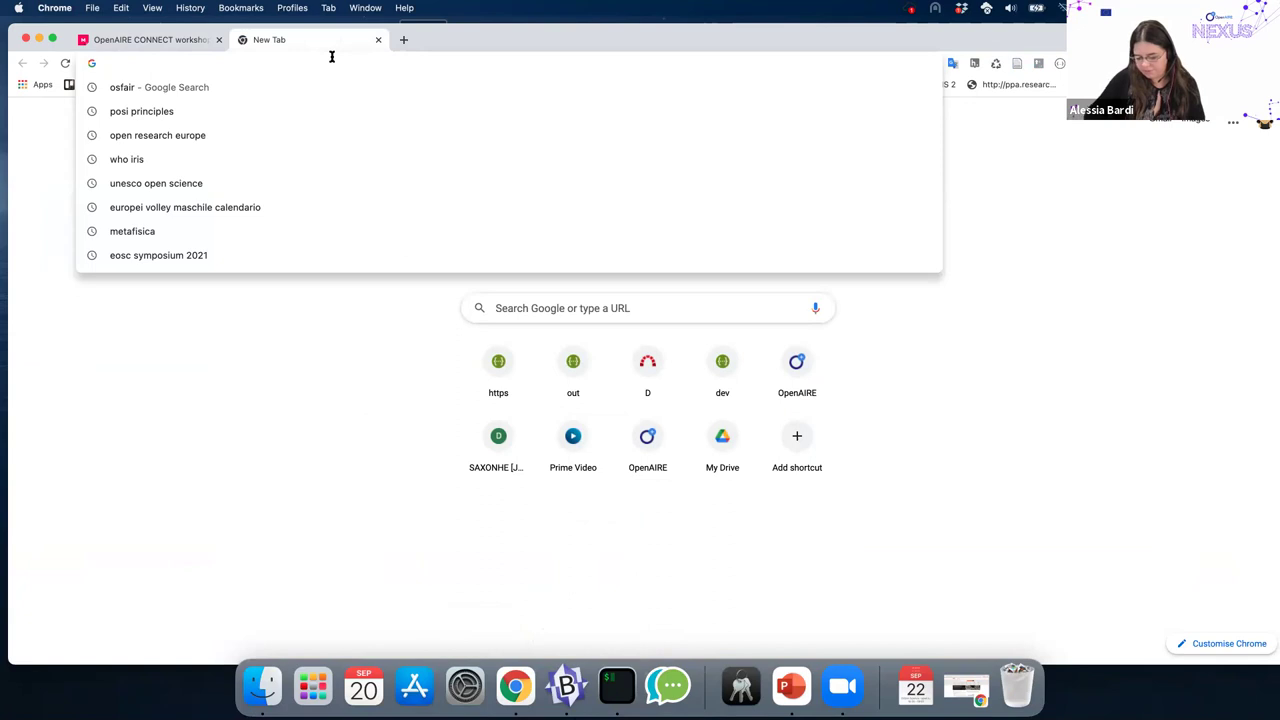
type("b")
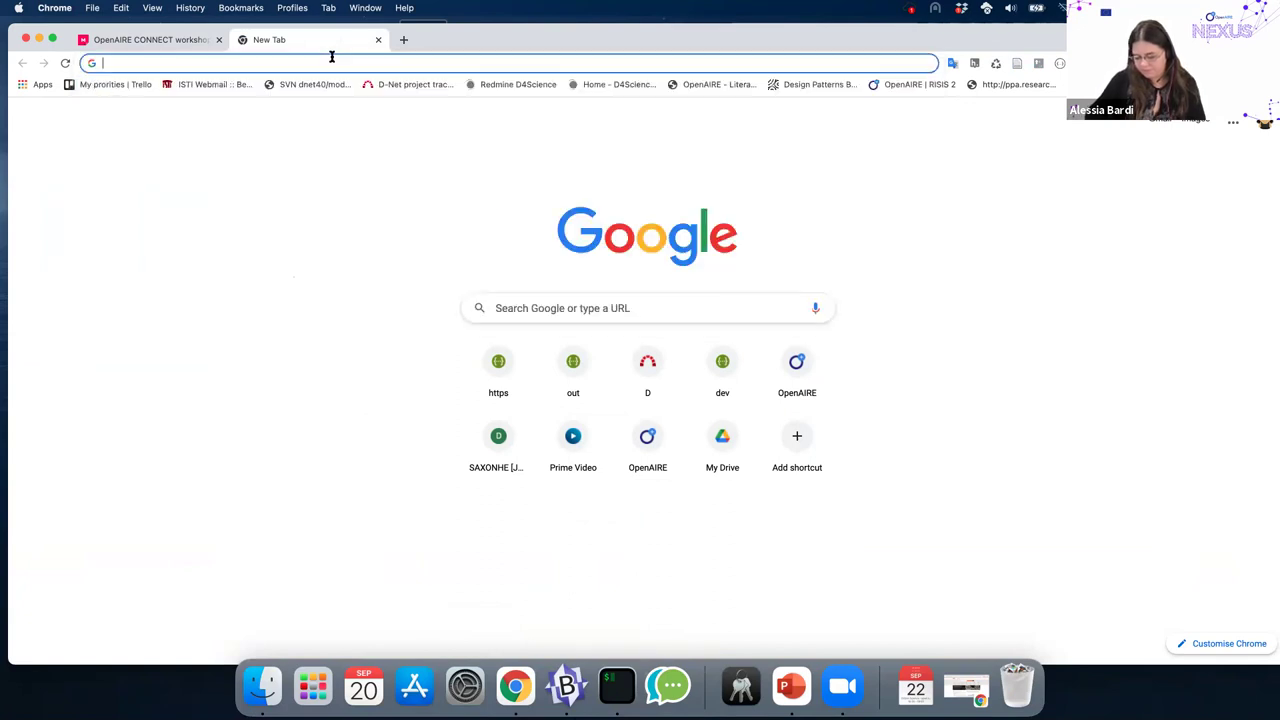
type("eope")
key("Return")
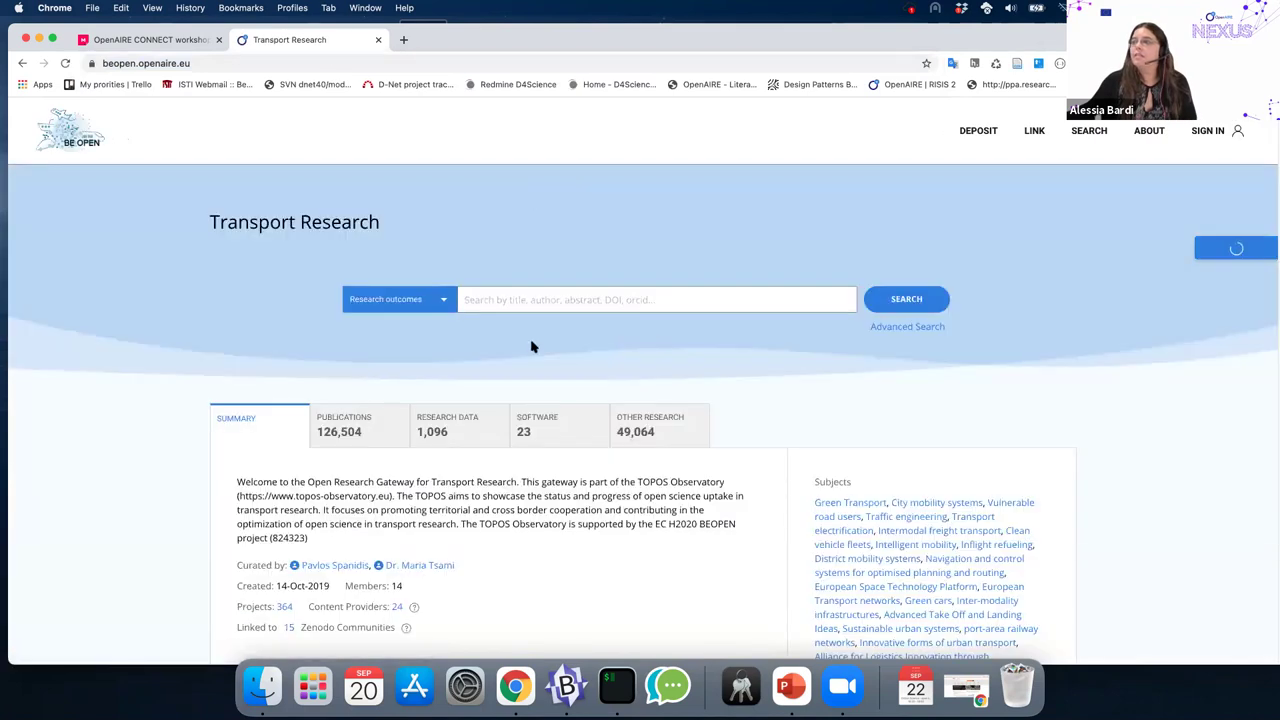
left_click(405, 414)
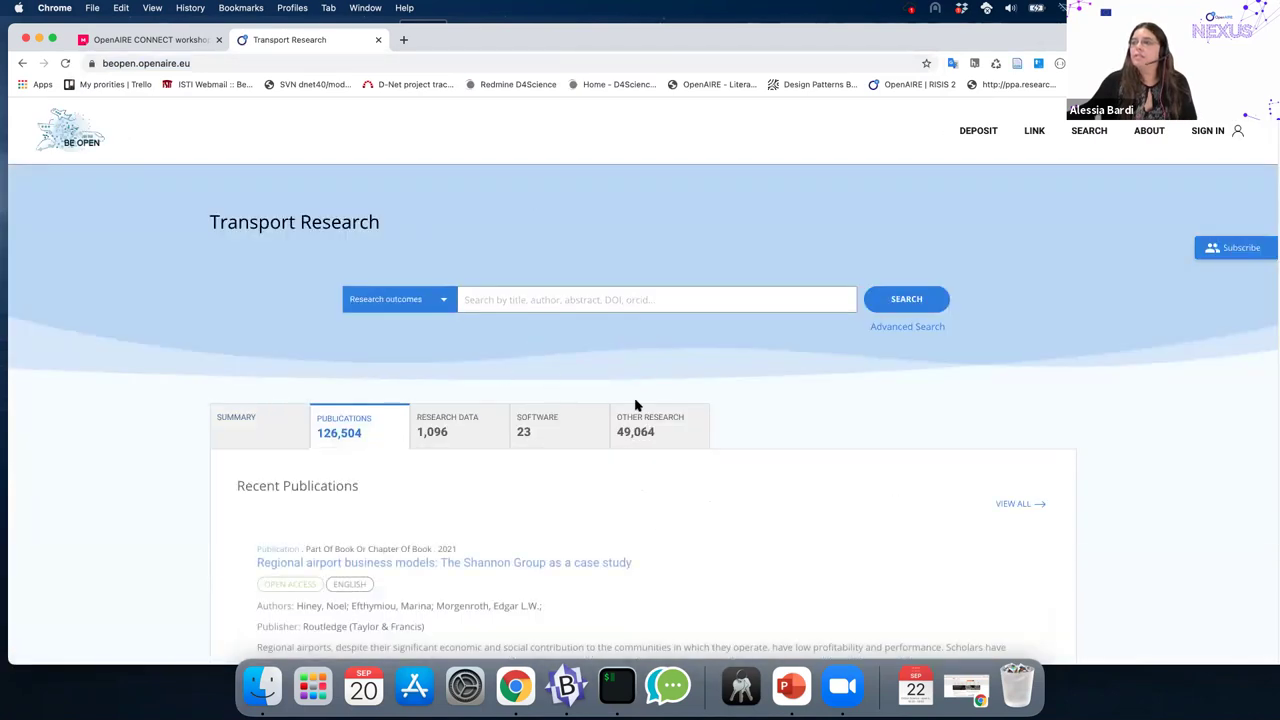
left_click(1016, 513)
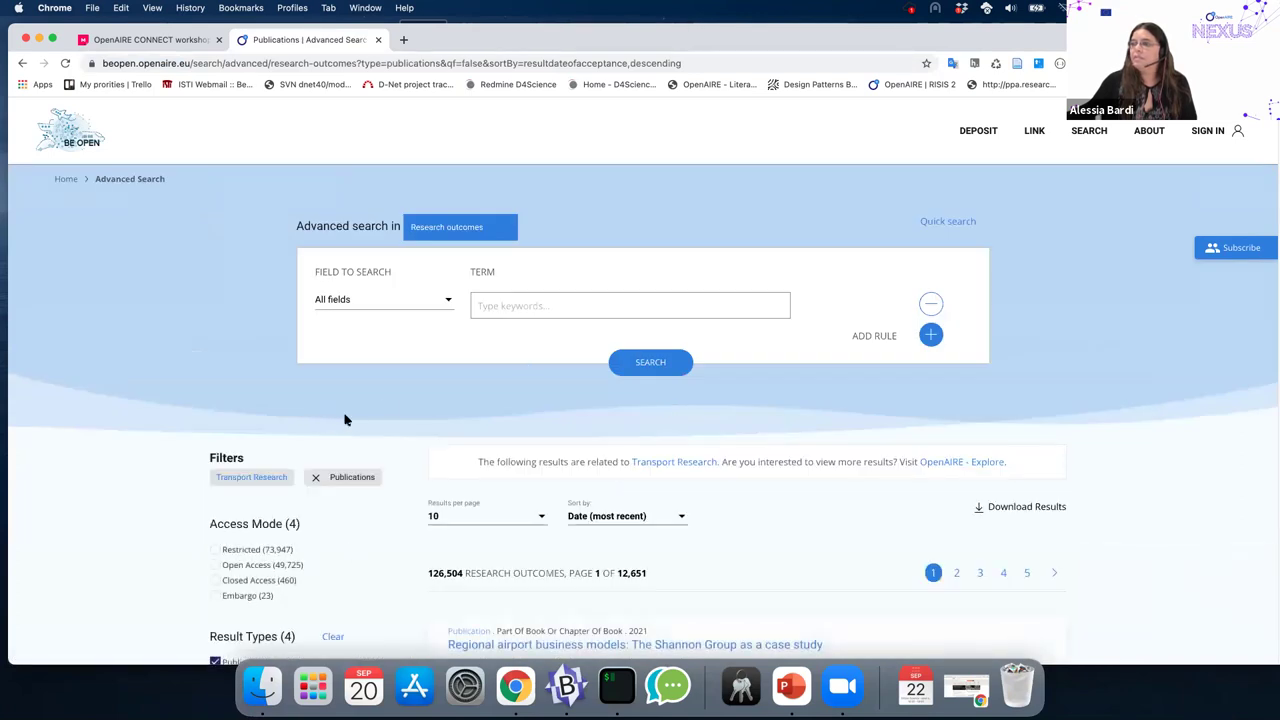
- Search the publications' Content Provider filter for "minh", then clear the search term
scroll(463, 337, "down", 3)
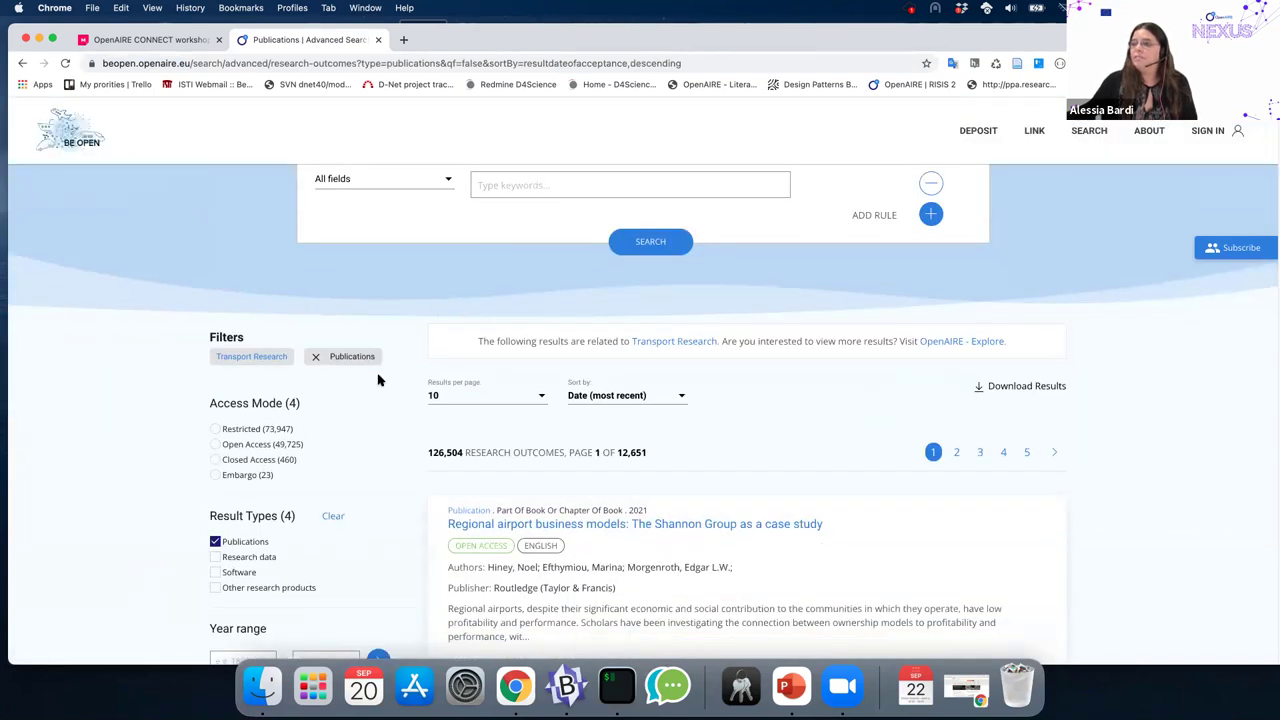
scroll(378, 380, "down", 10)
scroll(365, 390, "up", 4)
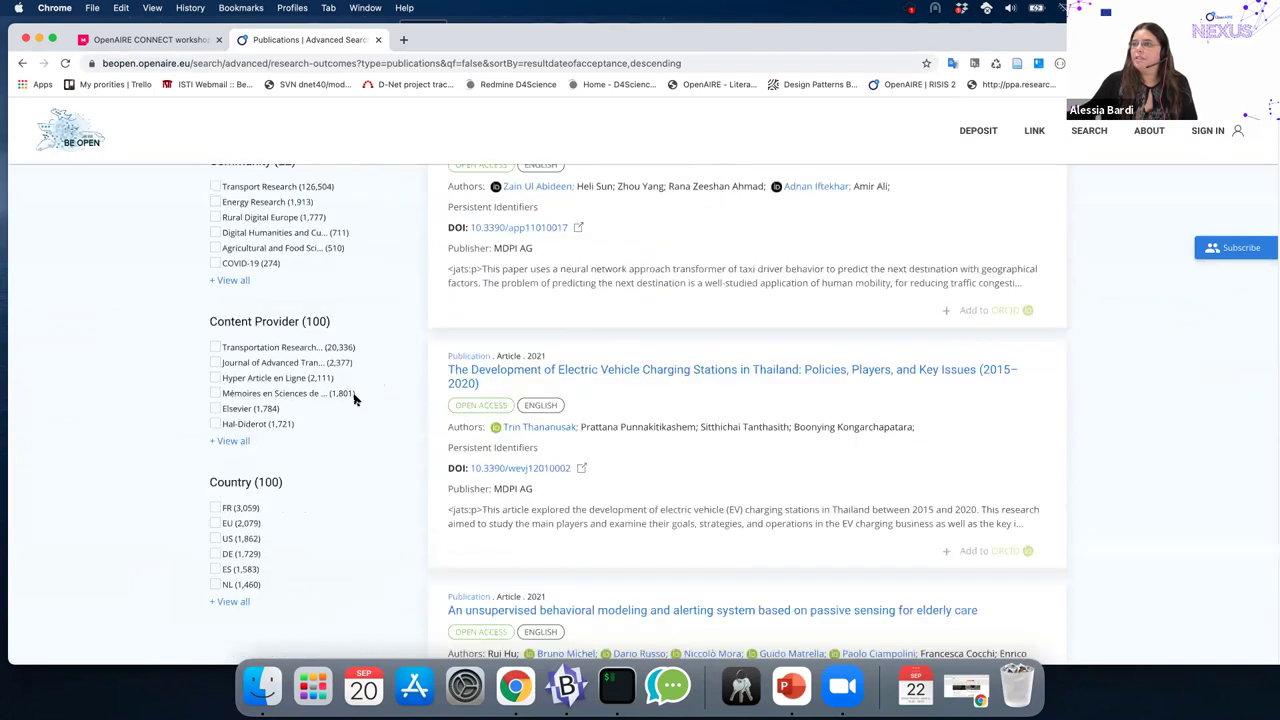
left_click(240, 441)
left_click(249, 458)
type("minh")
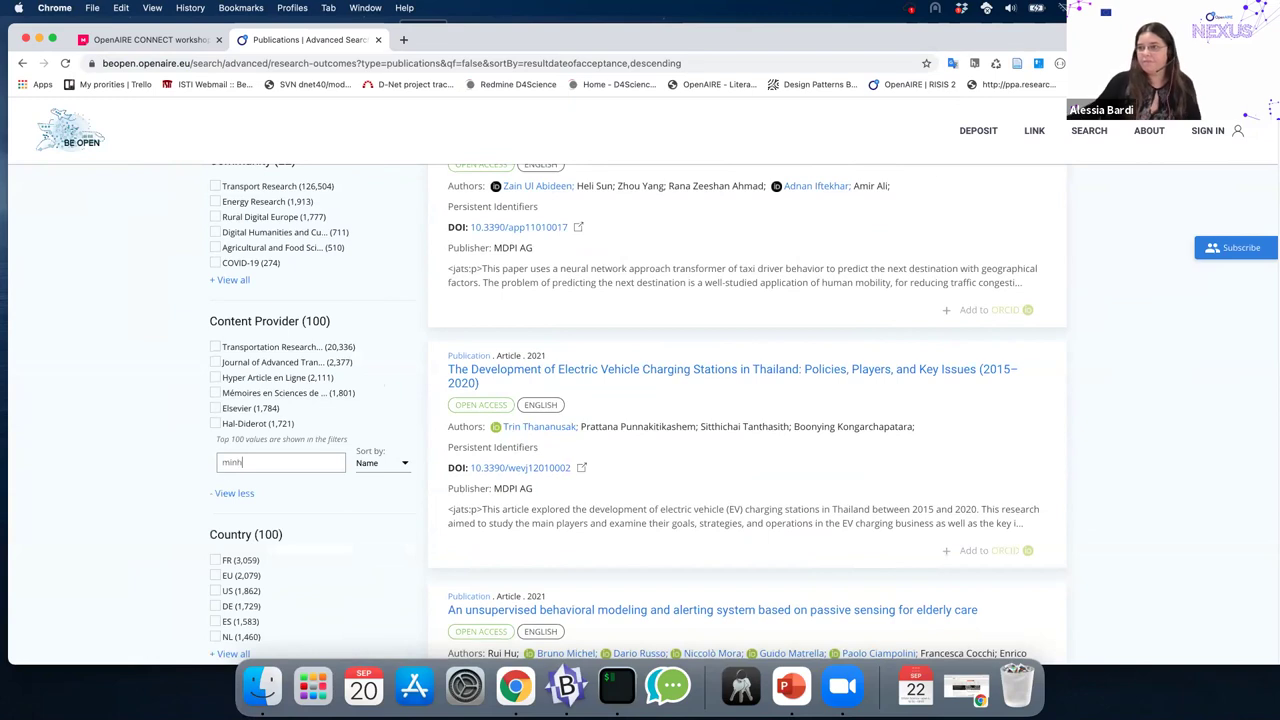
key("BackSpace")
key("BackSpace")
key("BackSpace")
key("BackSpace")
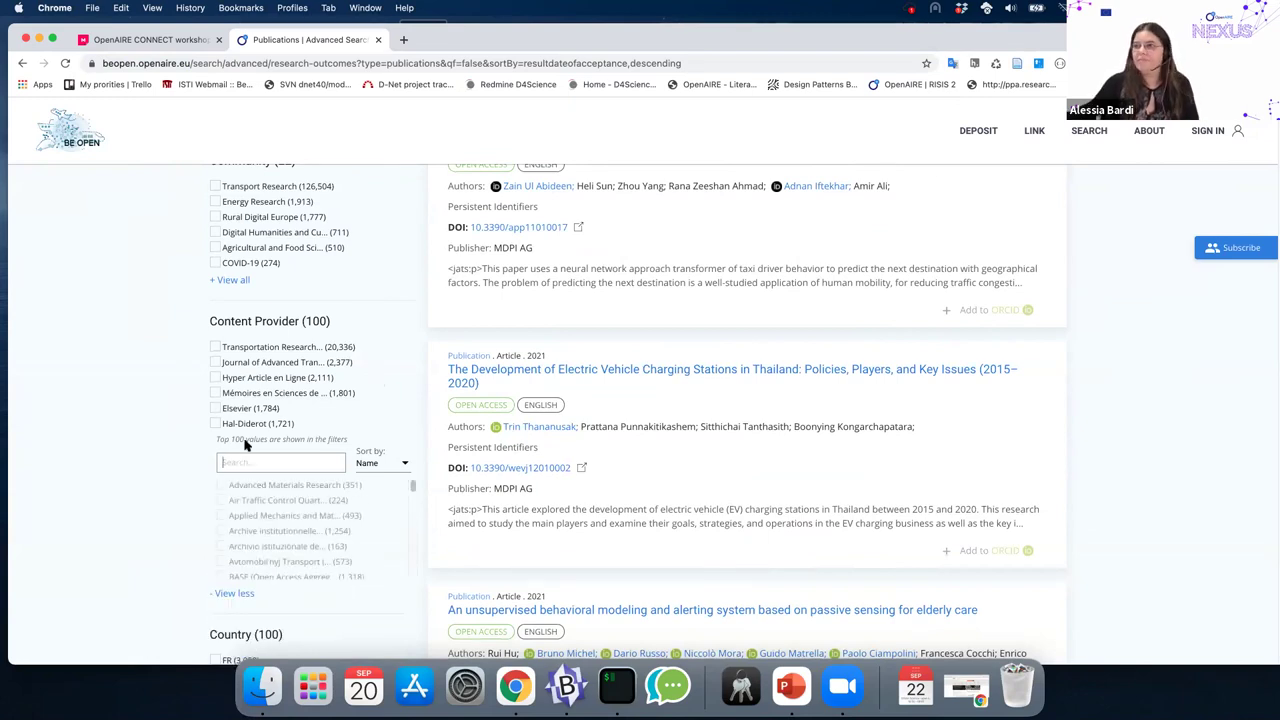
scroll(428, 386, "up", 10)
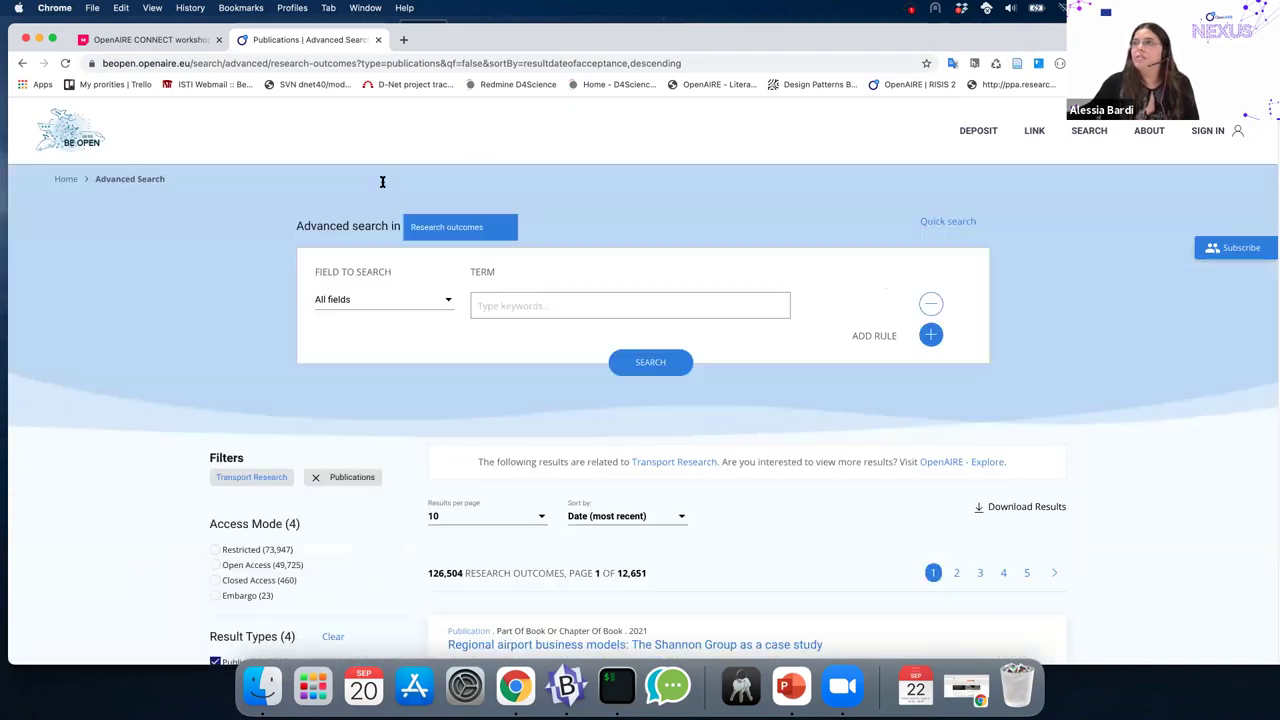
- Go to explore.openaire.eu and search all content for "University of Minho"
left_click(311, 63)
type("e")
type("e")
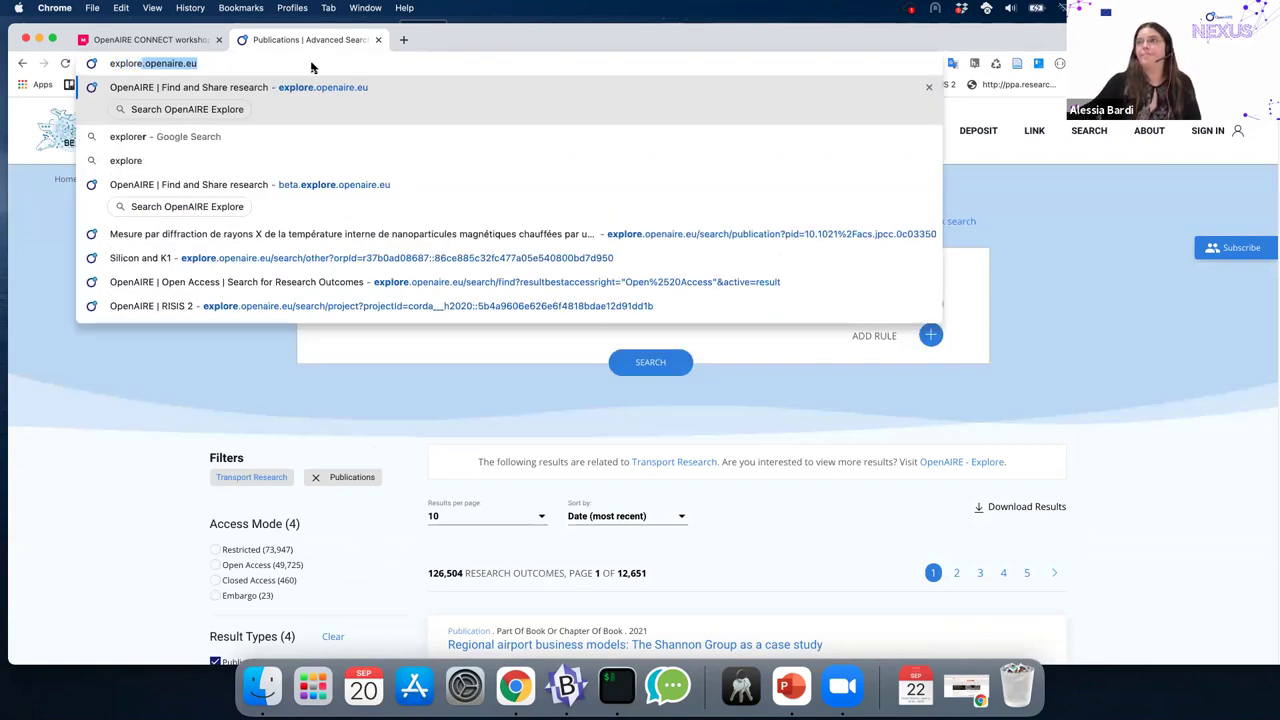
key("Return")
left_click(553, 251)
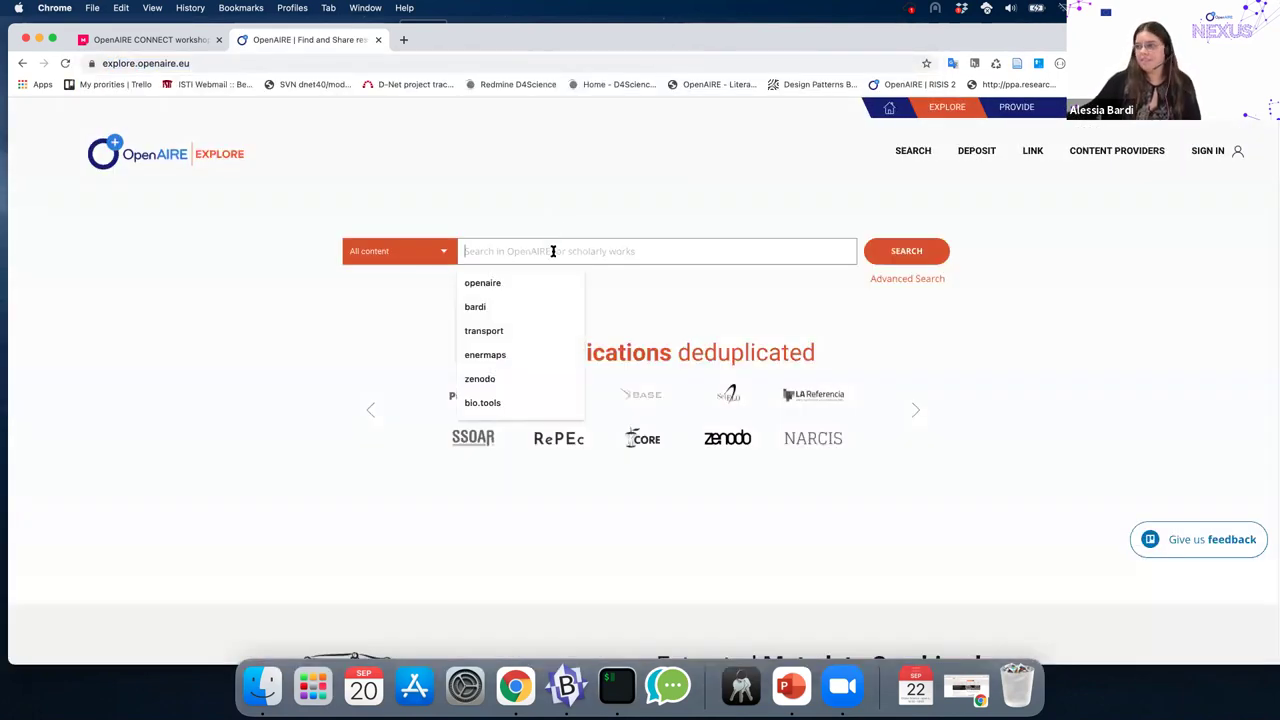
type("Universi")
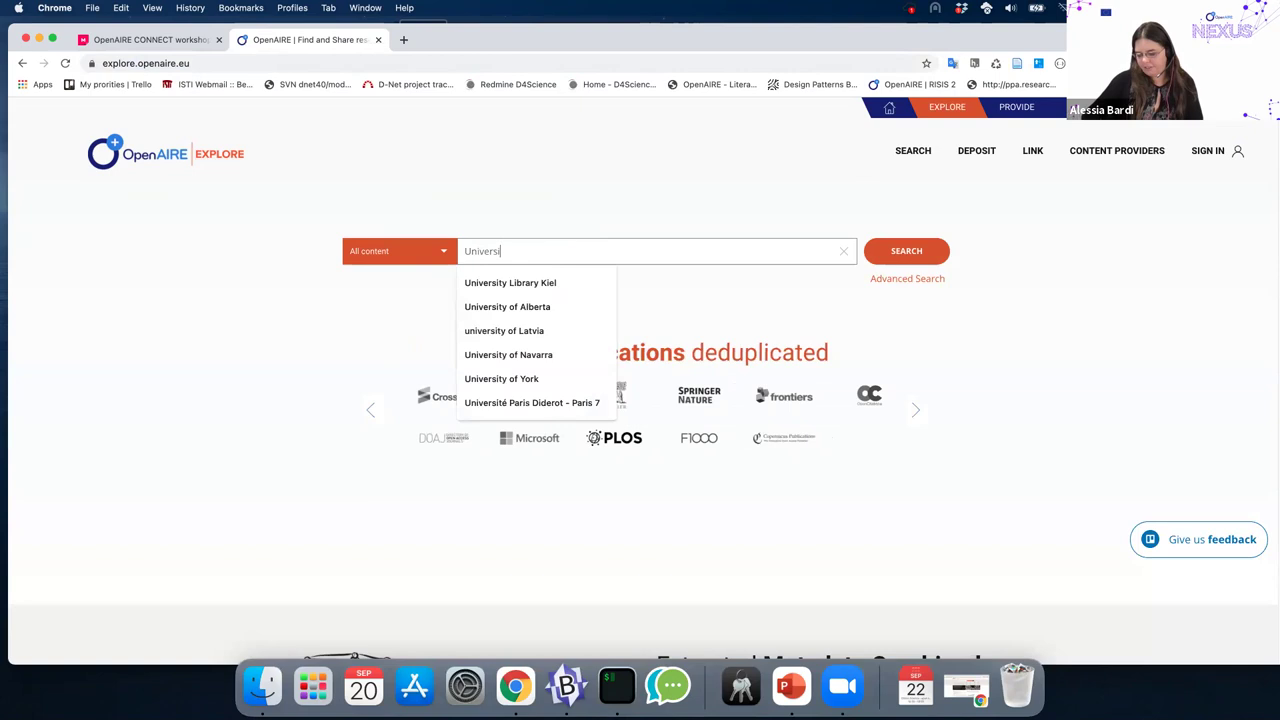
type("ty of Minho")
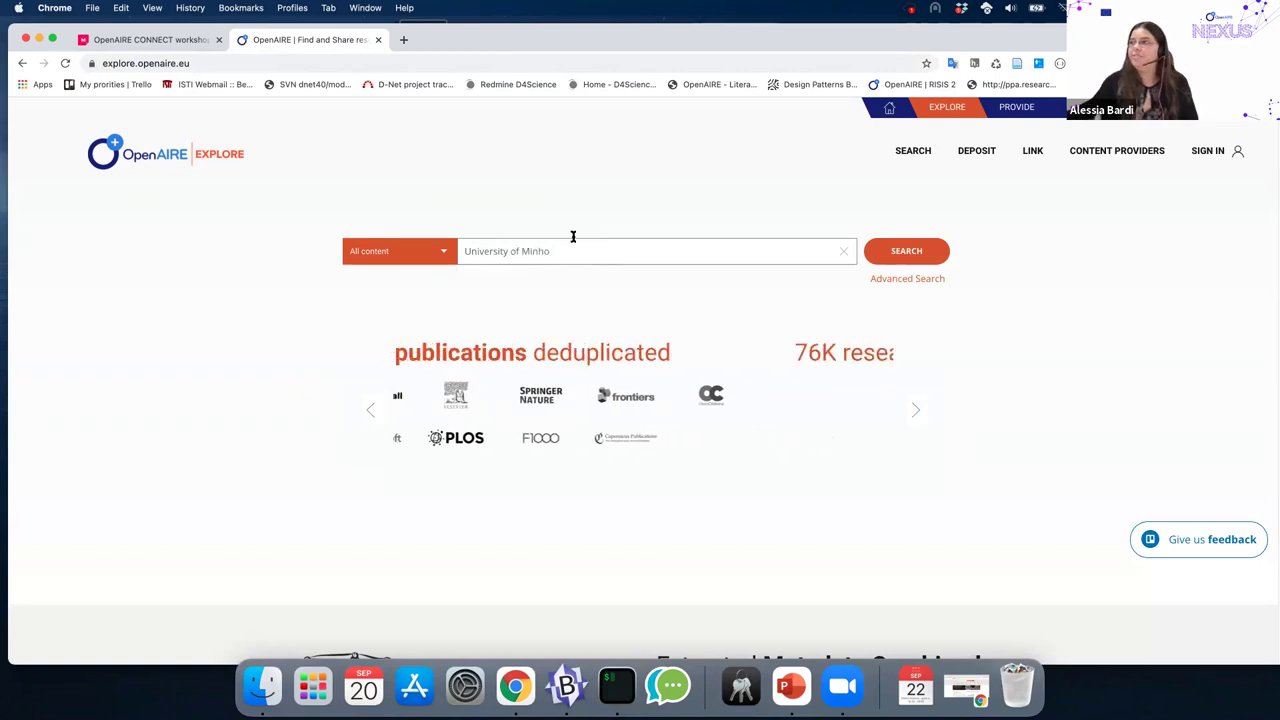
key("Return")
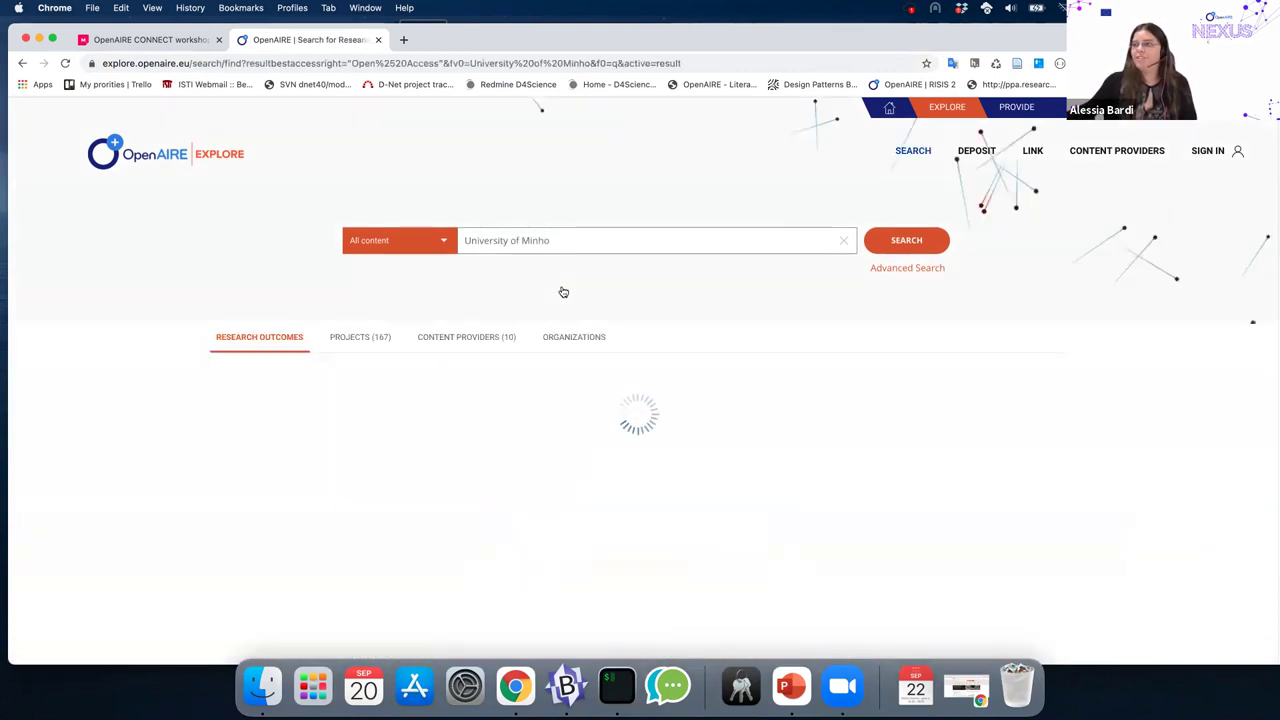
- Show the content providers found and open the "Universidade do Minho: RepositoriUM" page
left_click(471, 340)
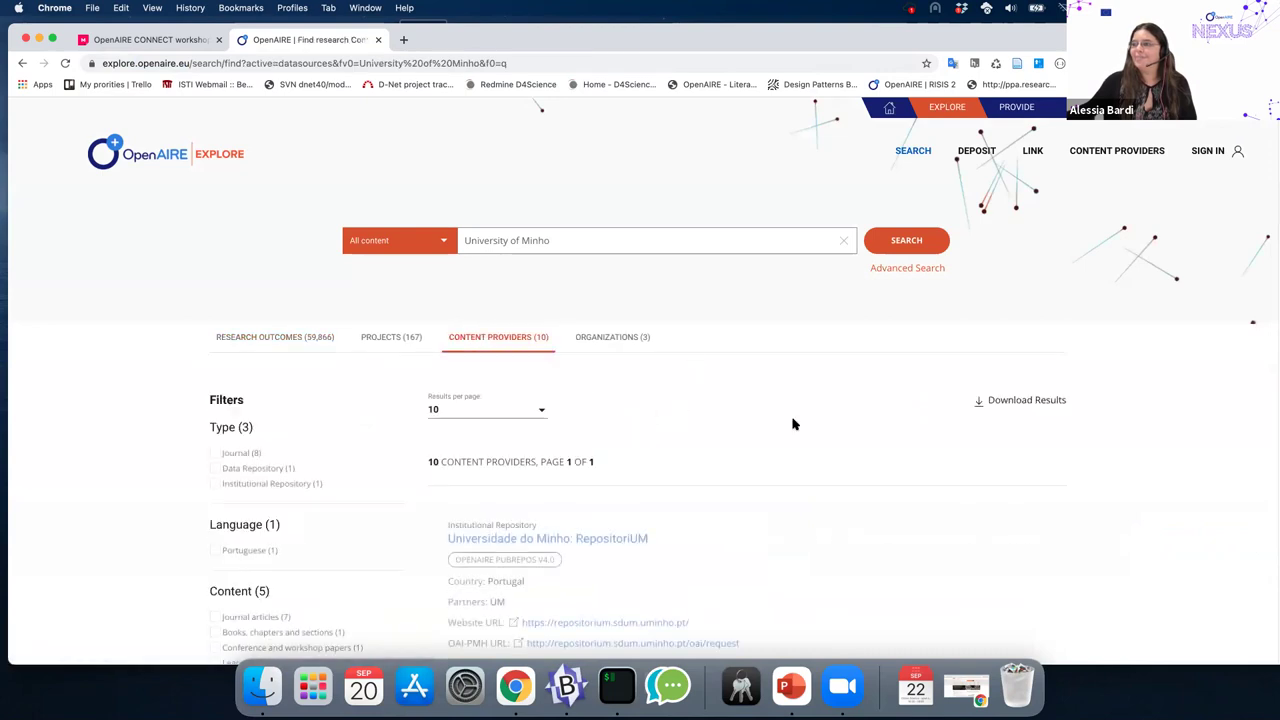
scroll(709, 450, "down", 2)
left_click(597, 340)
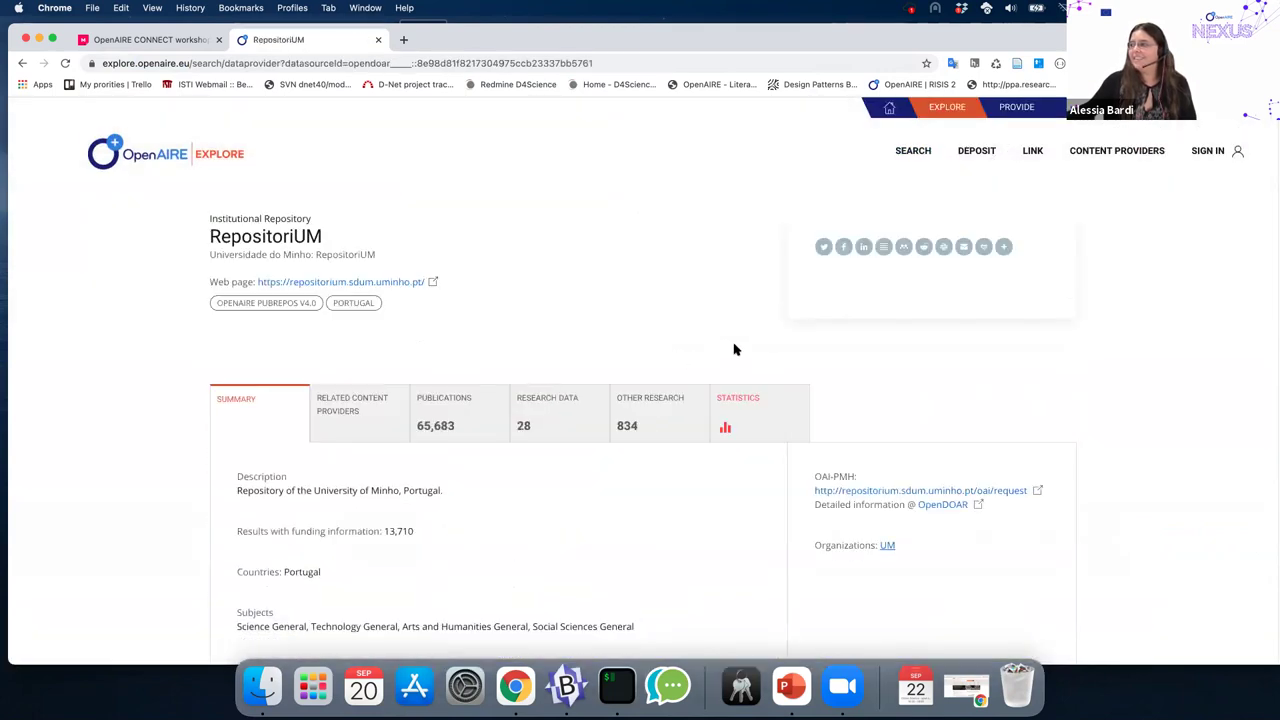
- List RepositoriUM's recent publications, open the one on monitoring morphological changes in granular sludge, and show its usage counts breakdown
left_click(460, 435)
scroll(520, 535, "down", 1)
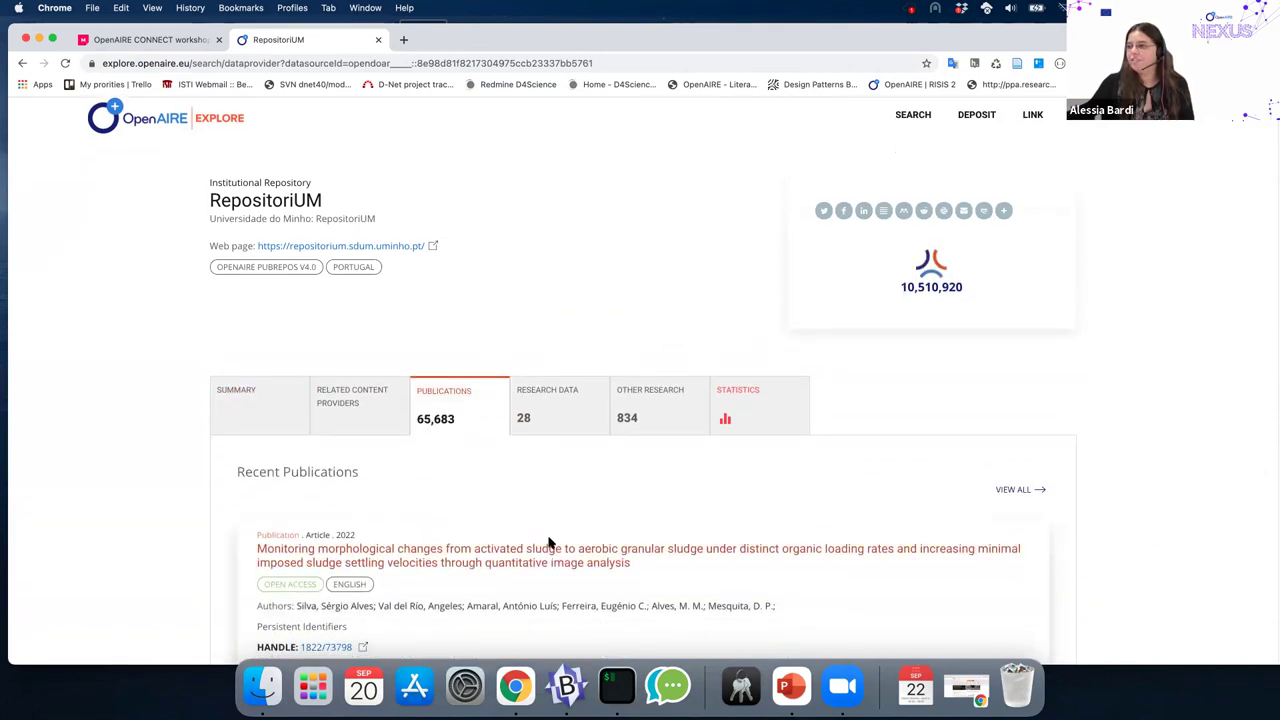
left_click(565, 552)
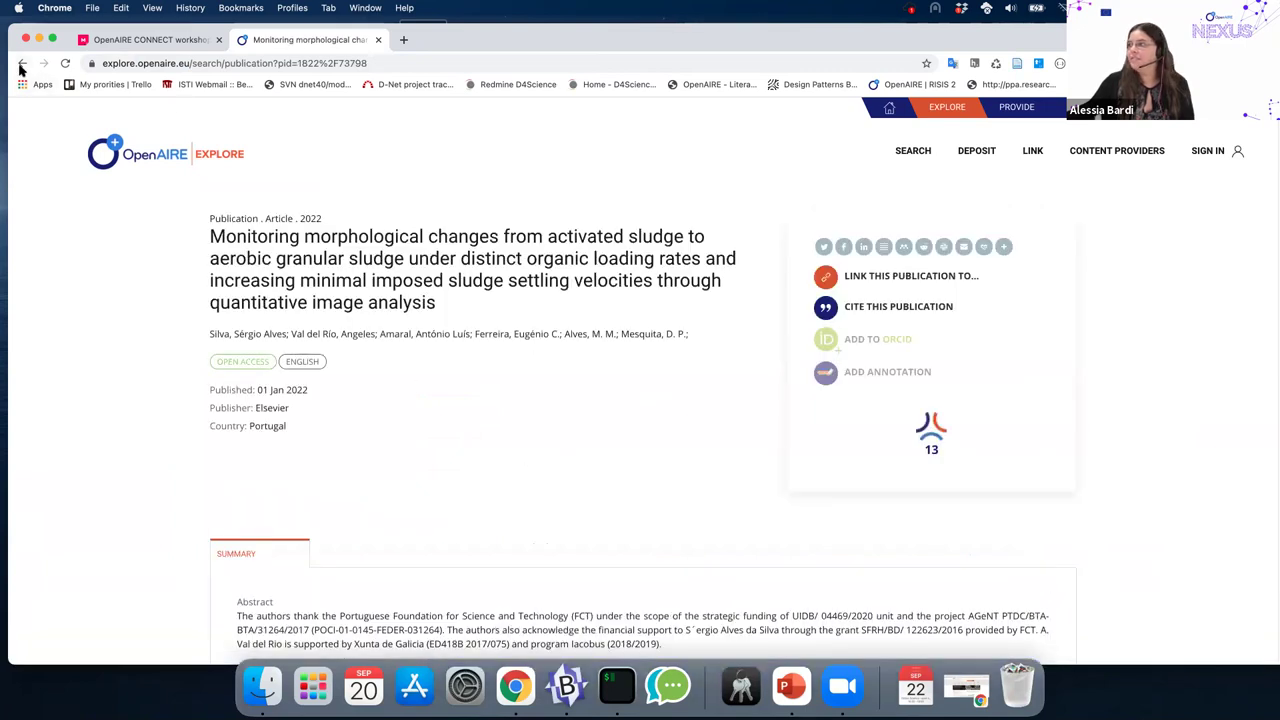
left_click(934, 432)
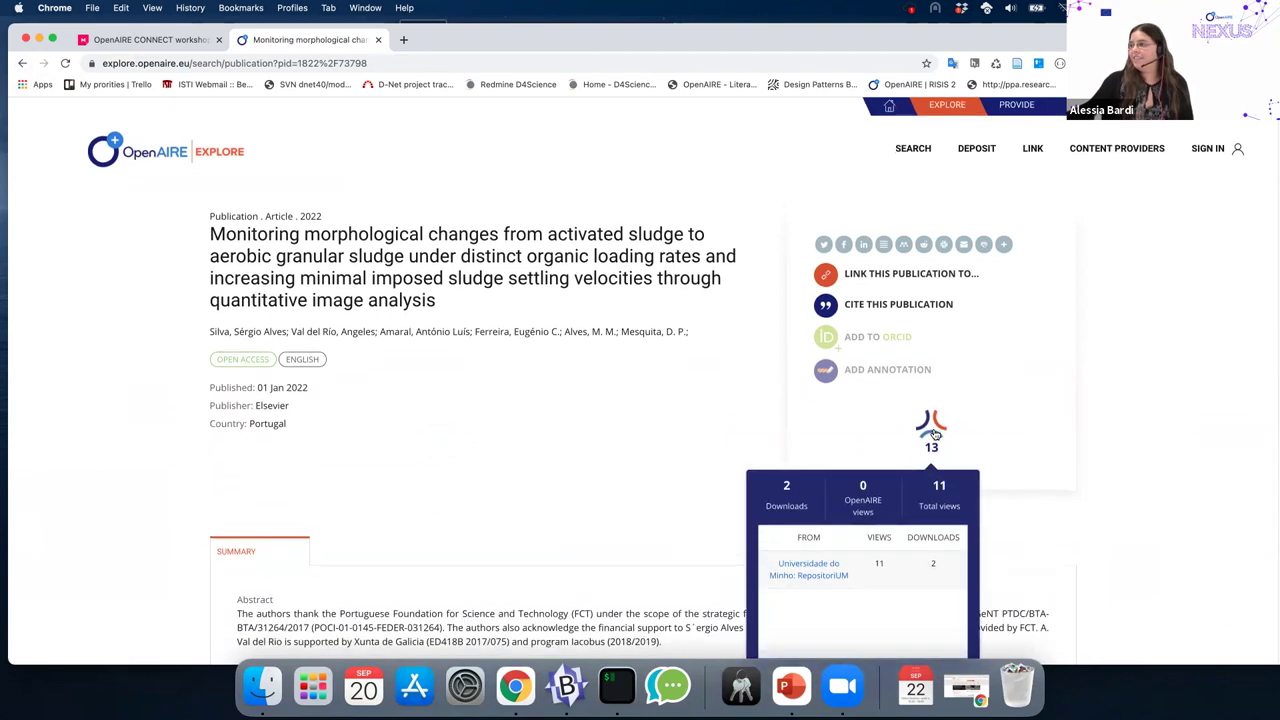
scroll(934, 432, "down", 3)
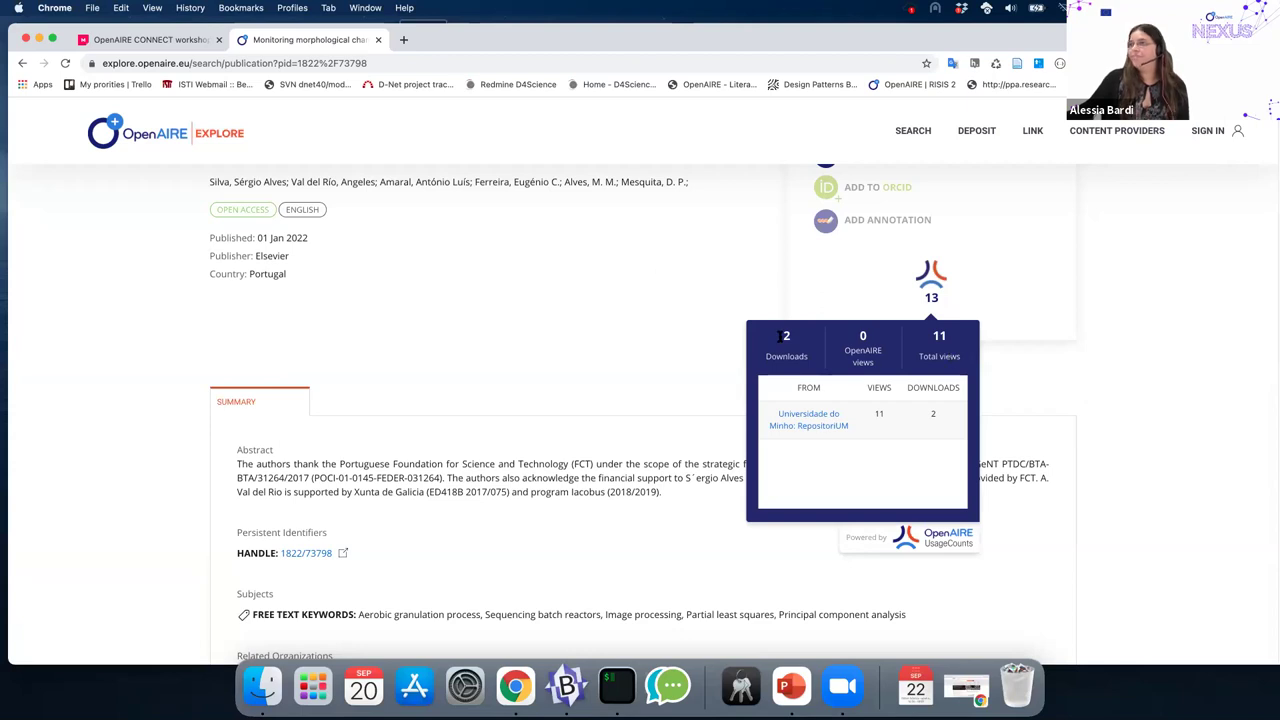
- Return to the MURAL board and move the "Show statistics or metrics" sticky note to the Feedback Grid's "Worked well" quadrant
left_click(103, 40)
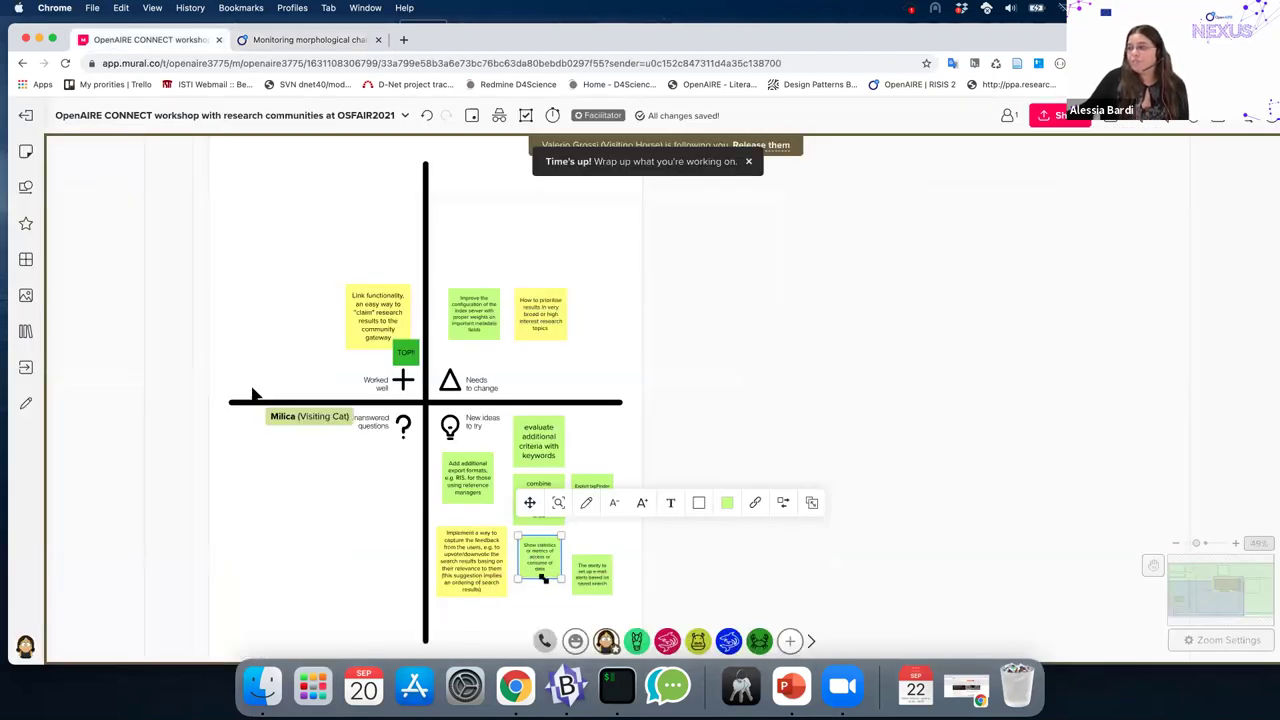
left_click_drag(547, 570, 320, 374)
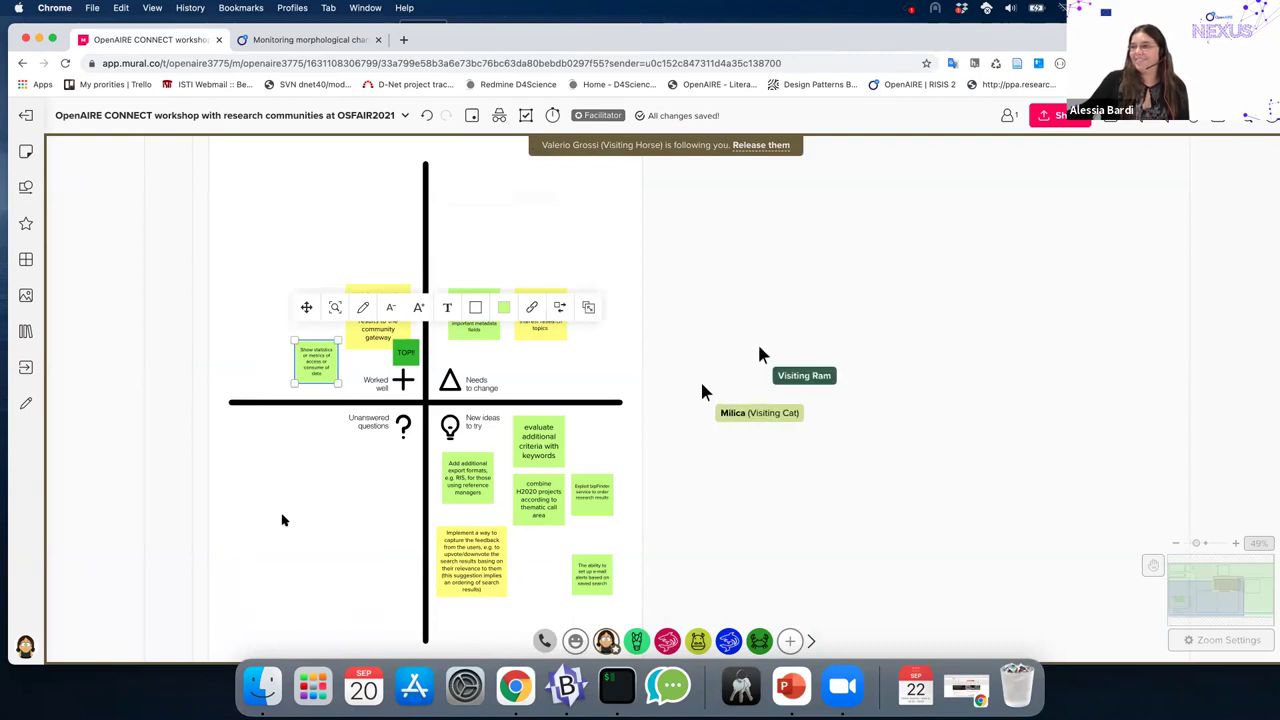
left_click(282, 519)
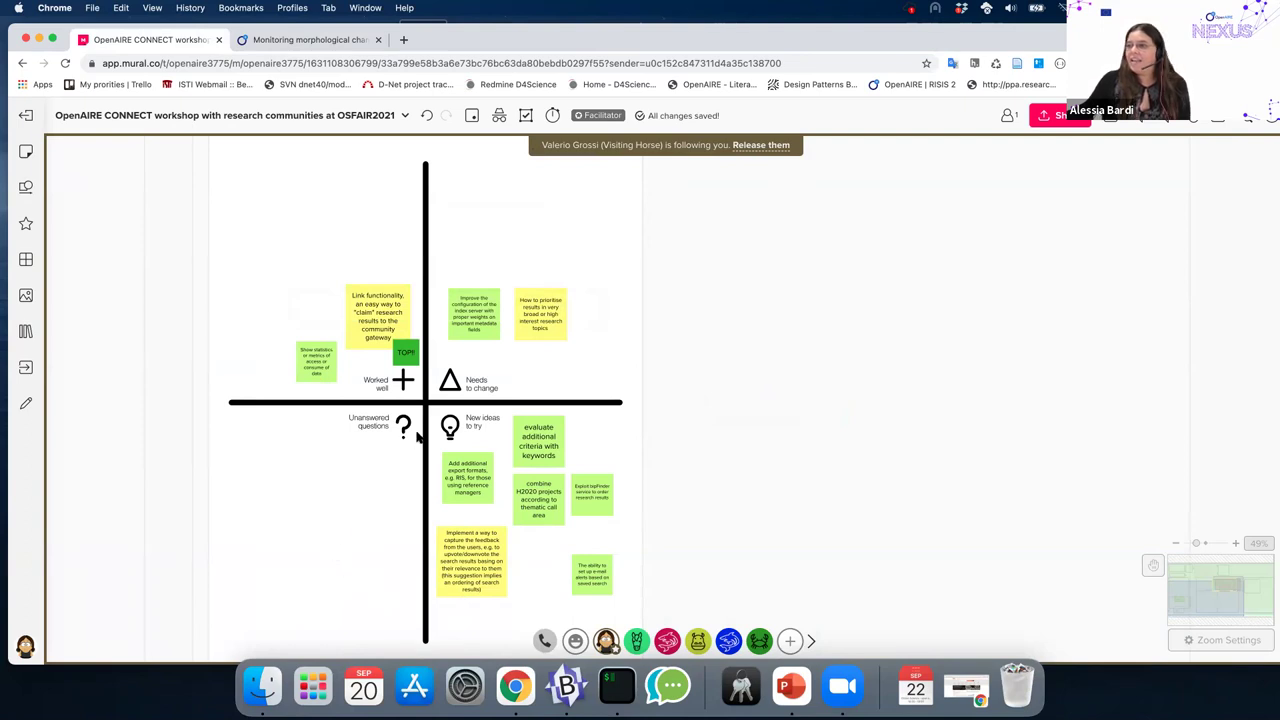
- Go back to the workshop agenda and bring up the co-design session area with its four questions
left_click(384, 324)
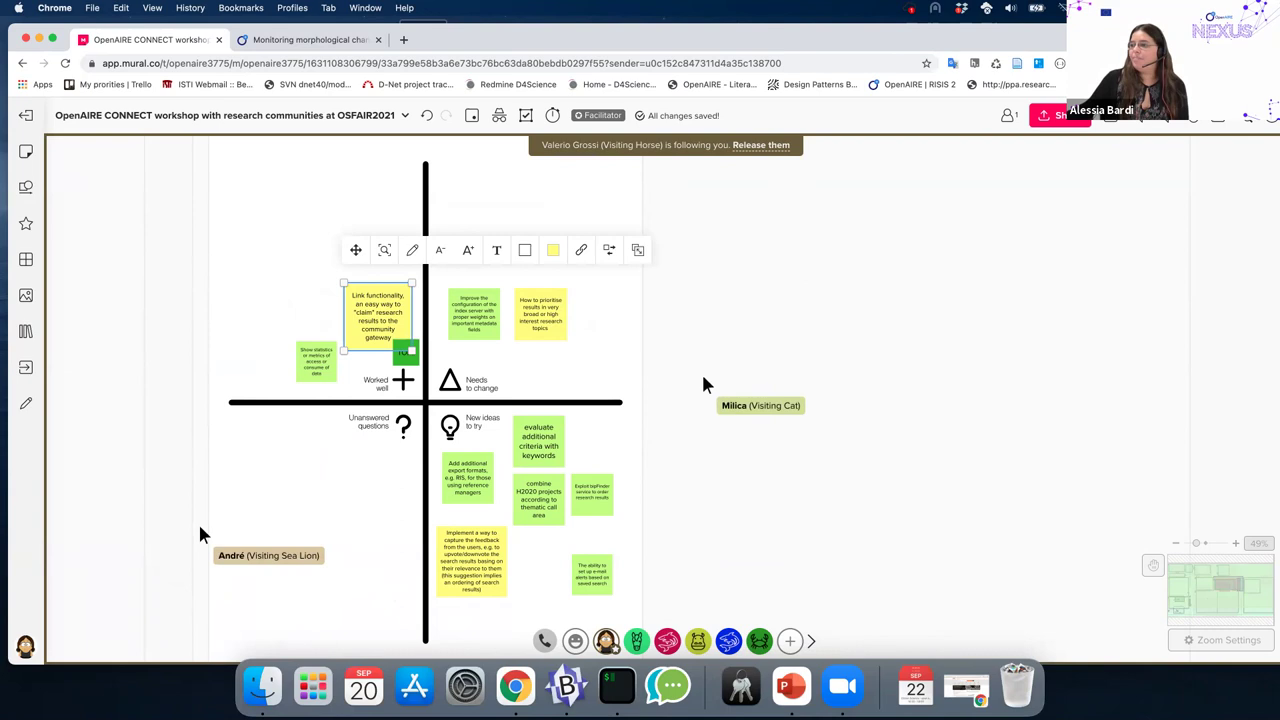
left_click(166, 371)
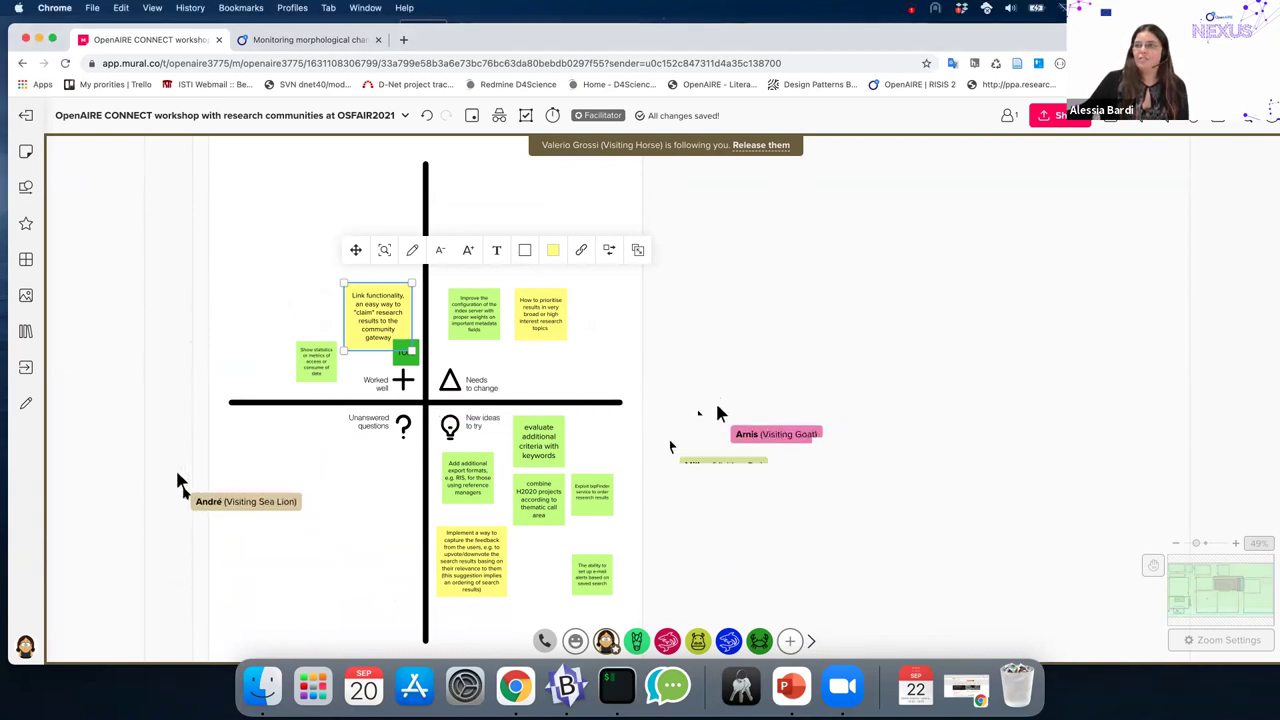
scroll(430, 420, "up", 5)
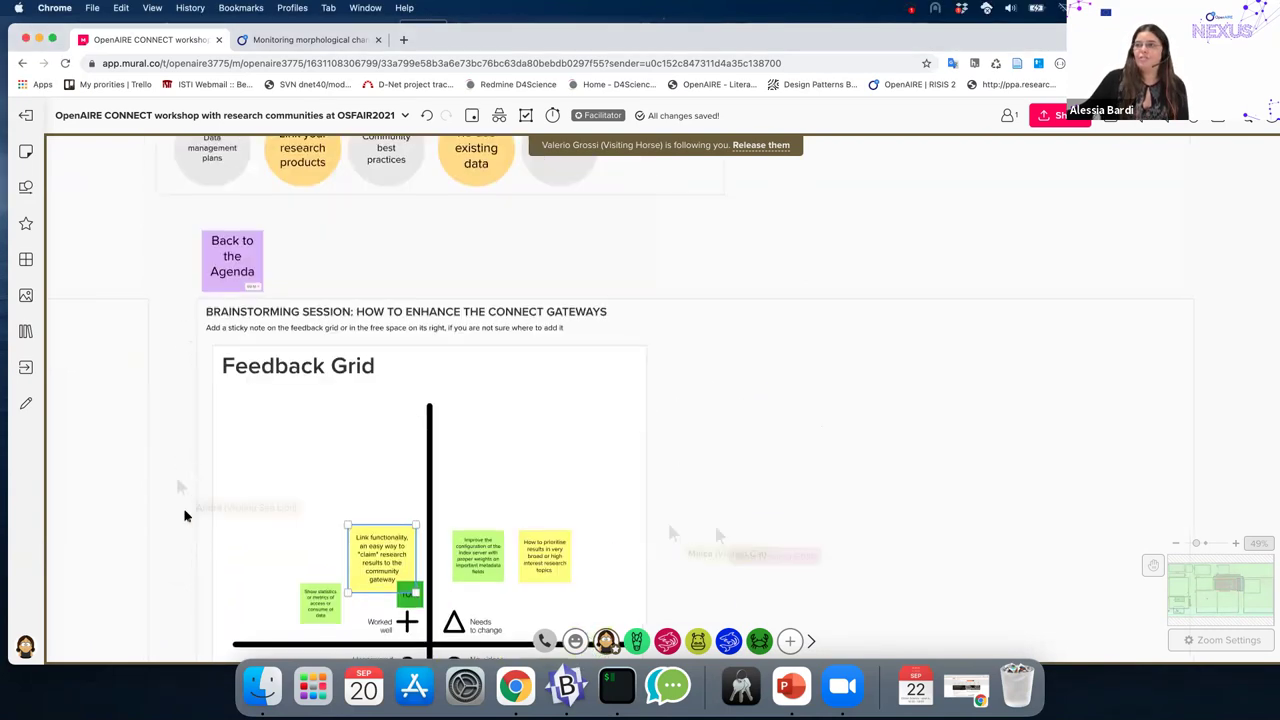
left_click(256, 287)
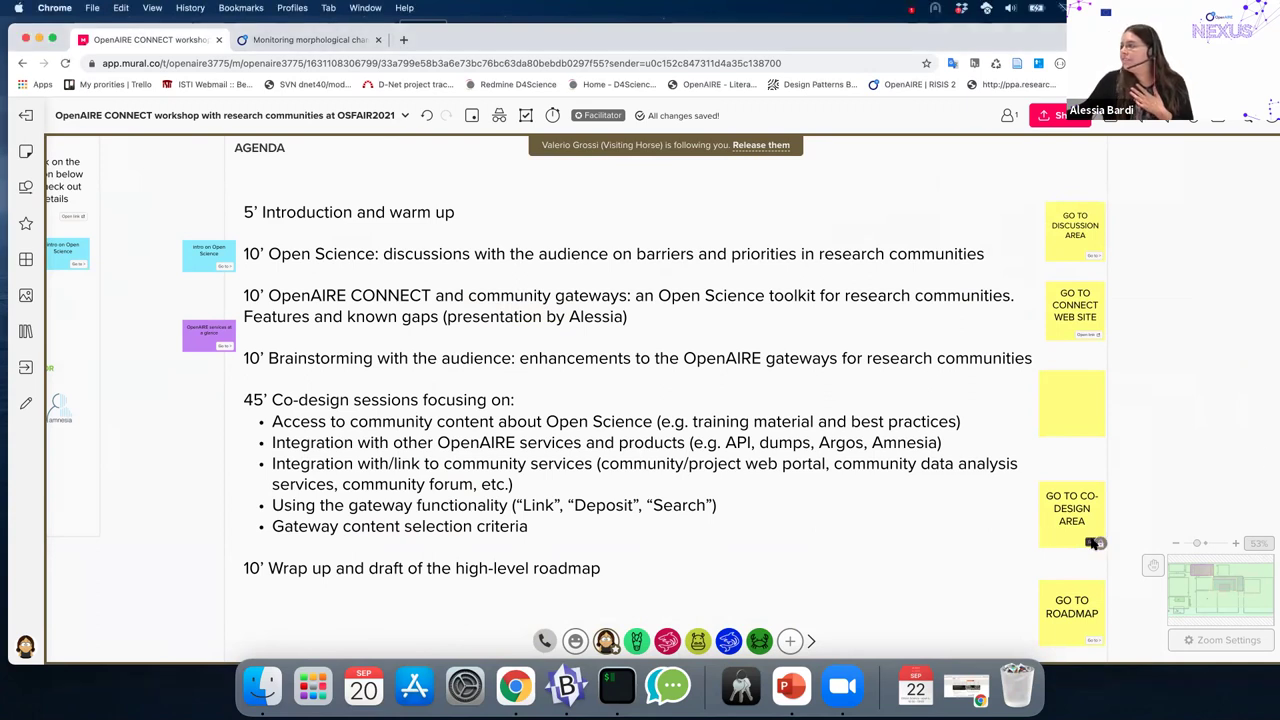
scroll(1092, 543, "down", 3)
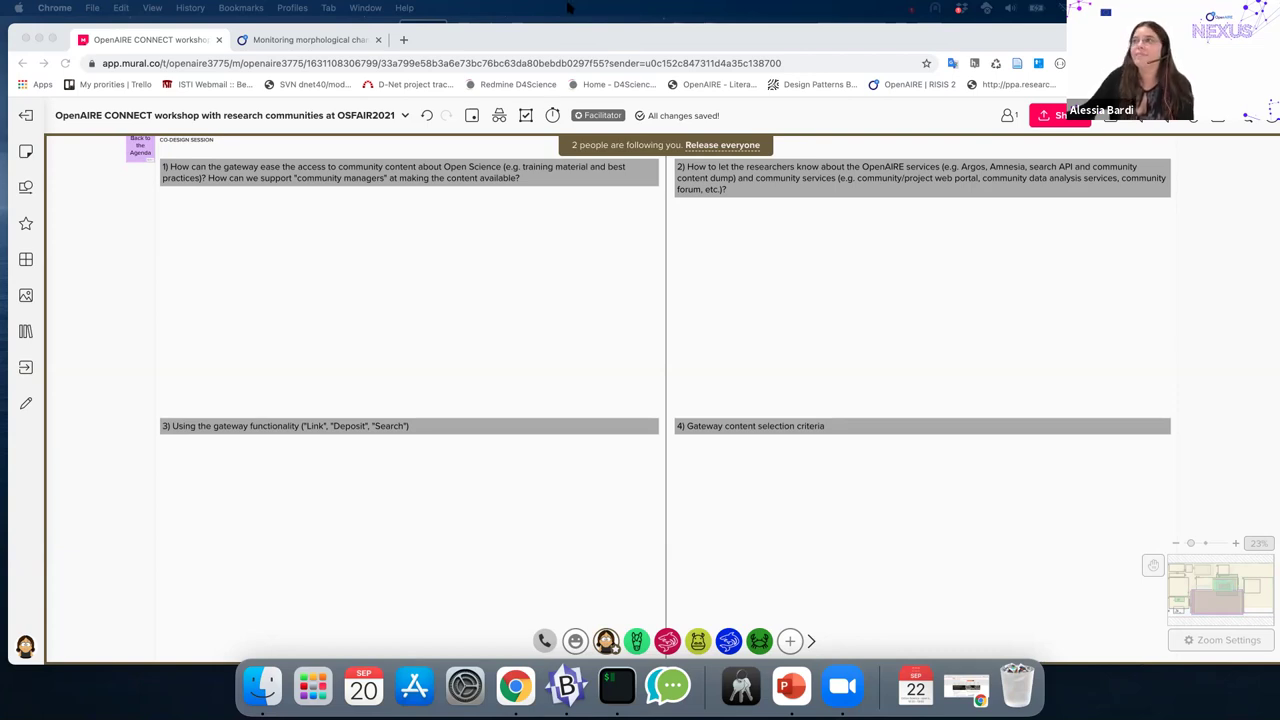
- Set the facilitator timer to 20:00 minutes and start it for the co-design session
left_click(552, 115)
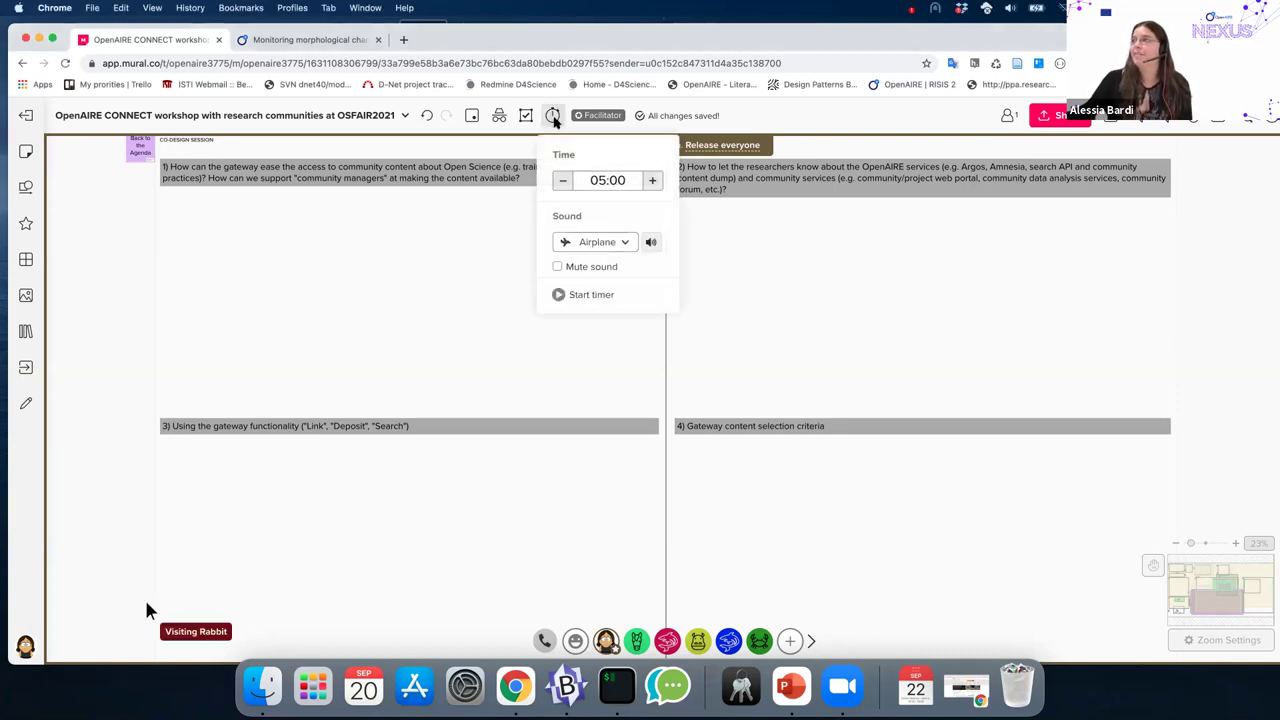
left_click(653, 181)
left_click(653, 181)
left_click(653, 181)
left_click(653, 181)
left_click(653, 181)
left_click(653, 181)
left_click(653, 181)
left_click(653, 181)
left_click(653, 181)
left_click(653, 181)
left_click(653, 181)
left_click(653, 181)
left_click(653, 181)
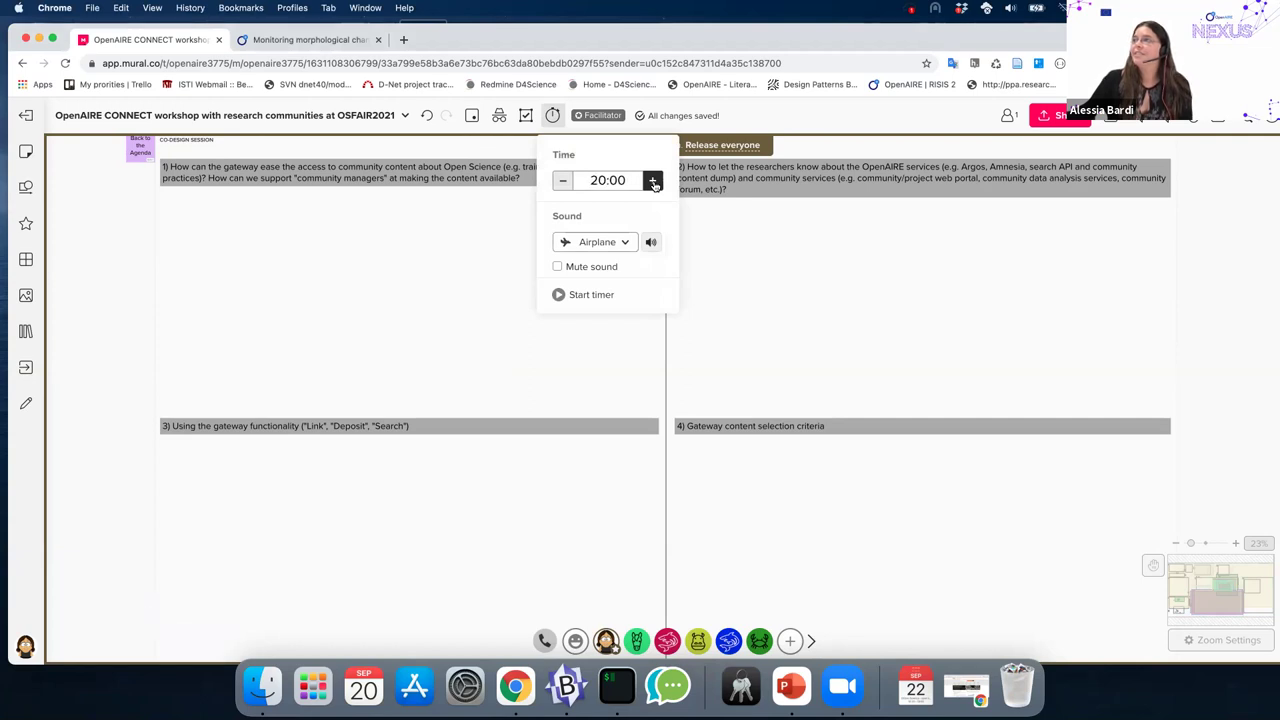
left_click(560, 294)
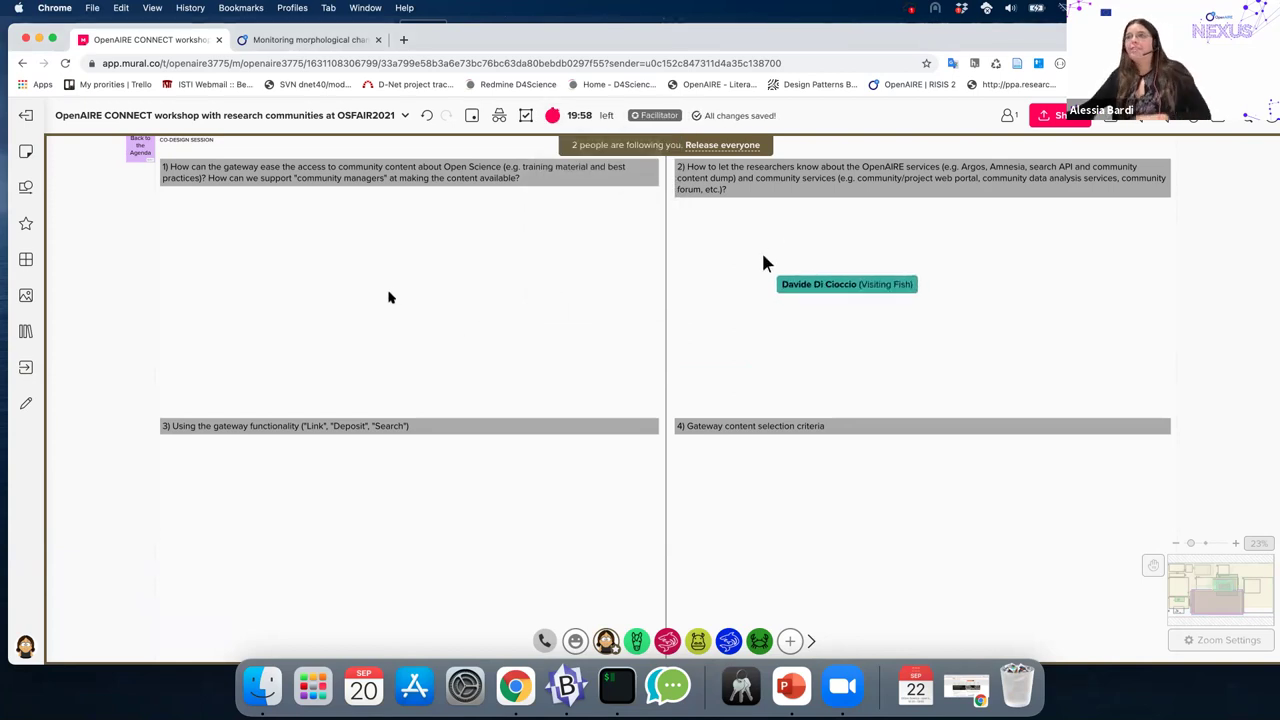
- Examine the research communities and open science notes, focusing on the "Sharing training materials" sticky note
scroll(290, 296, "down", 5)
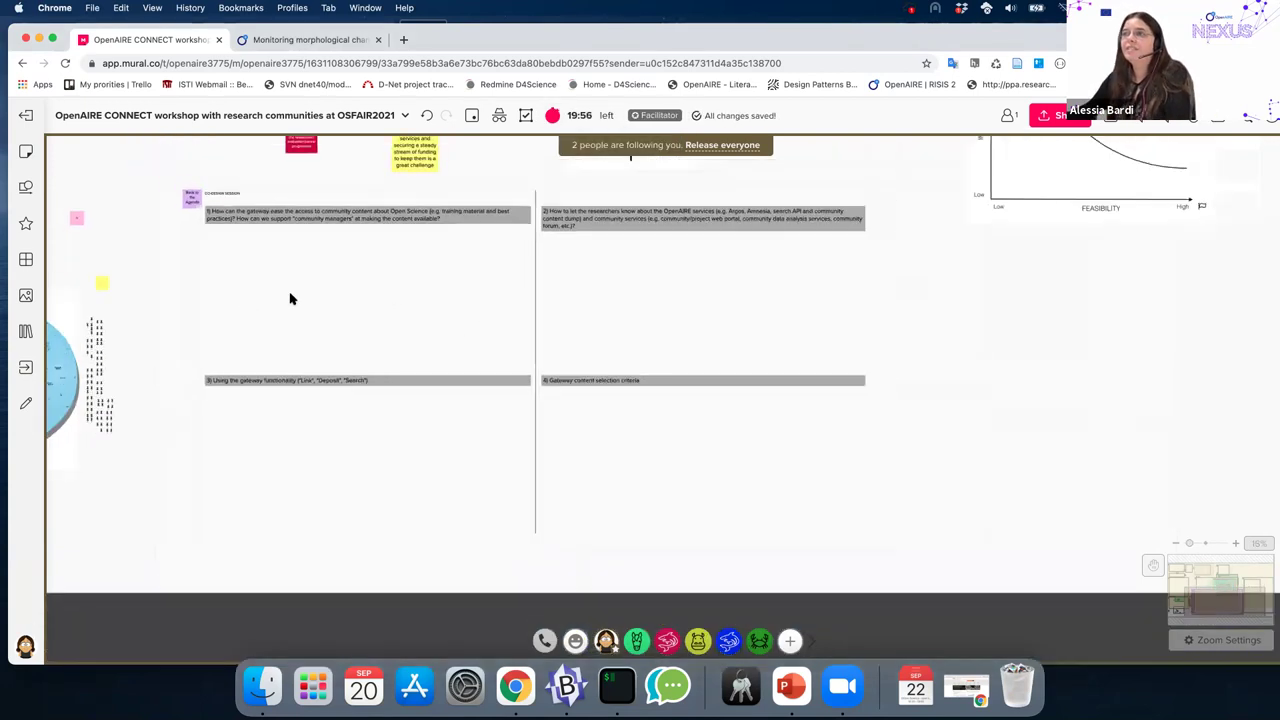
scroll(431, 397, "left", 10)
scroll(446, 414, "up", 4)
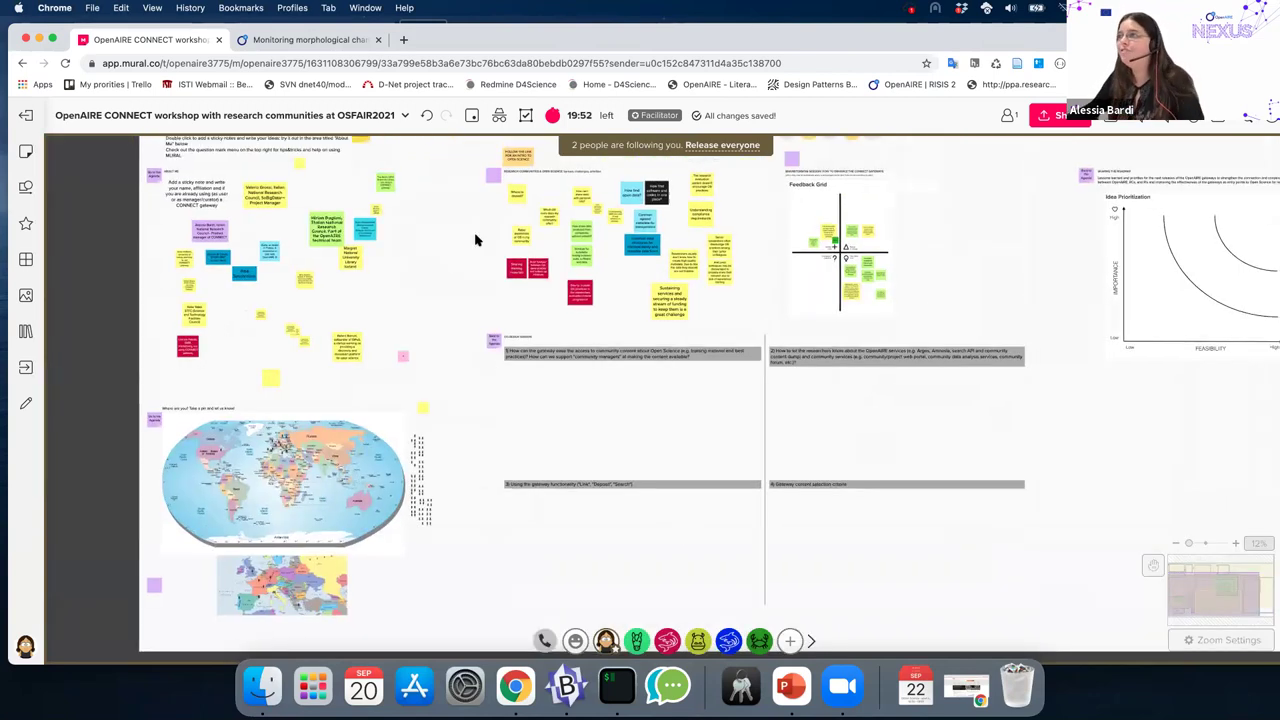
scroll(443, 336, "up", 4)
scroll(443, 336, "right", 3)
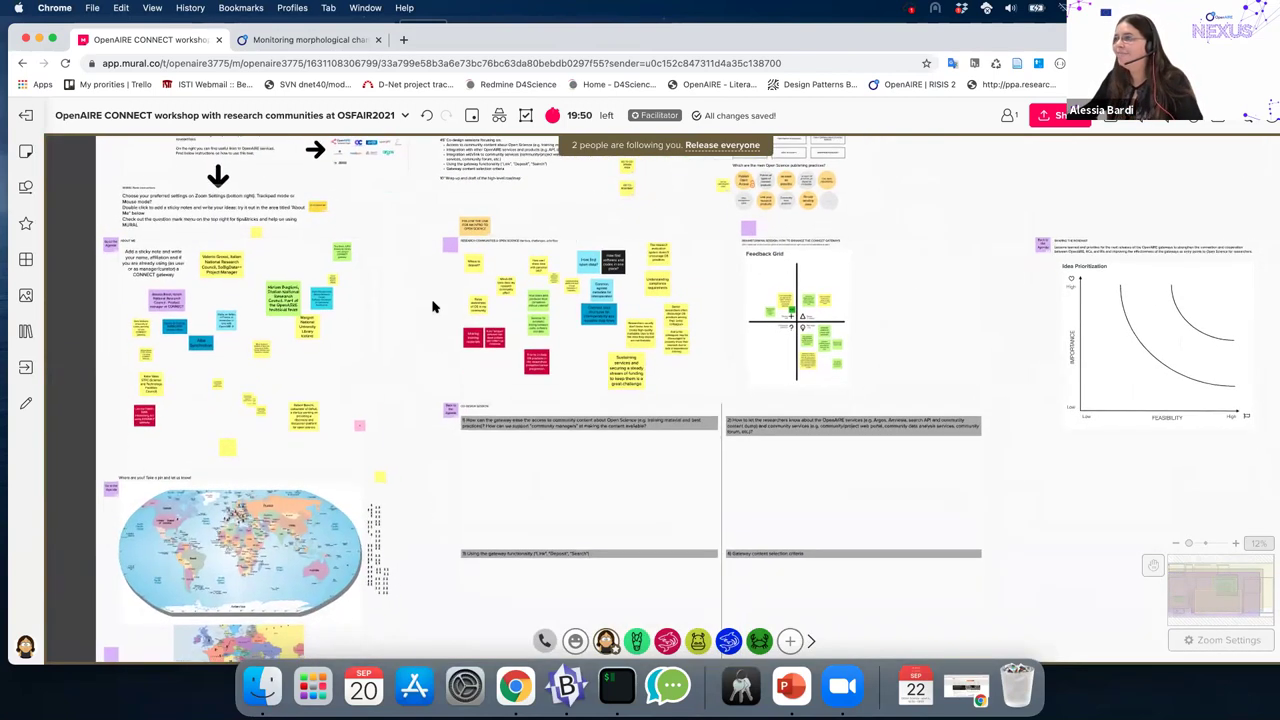
scroll(565, 368, "up", 5)
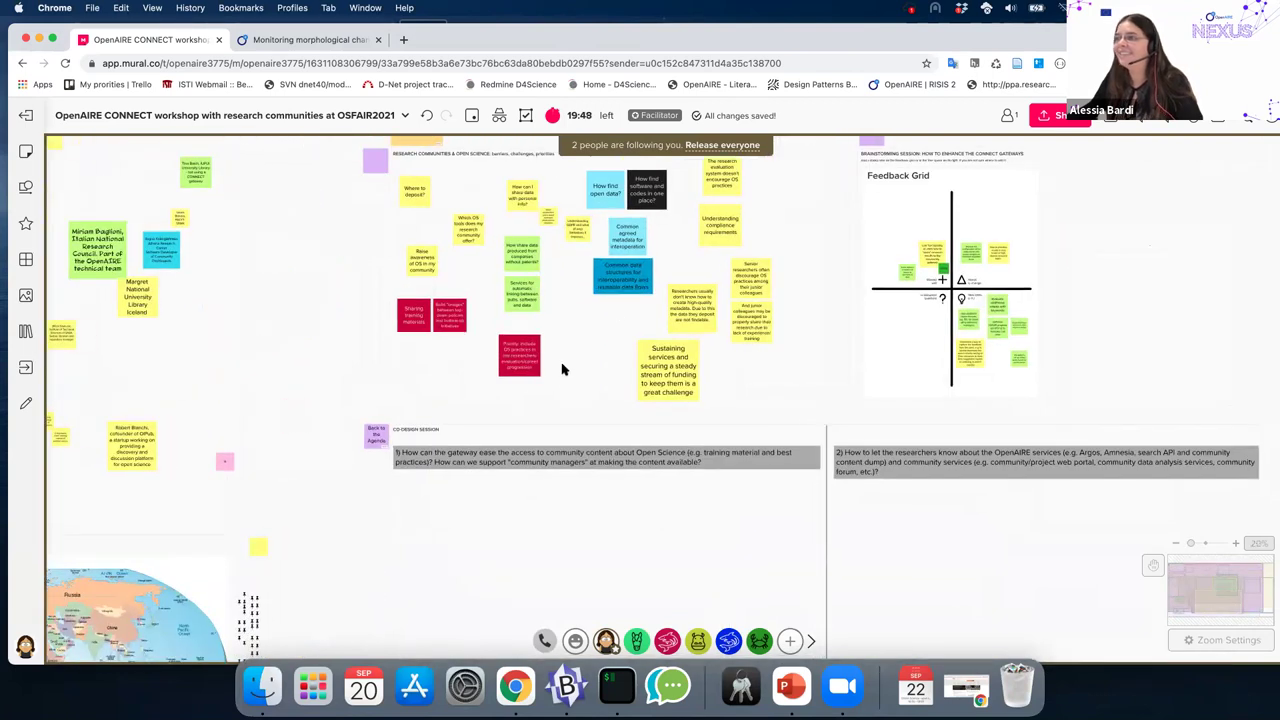
left_click(418, 333)
left_click(442, 329)
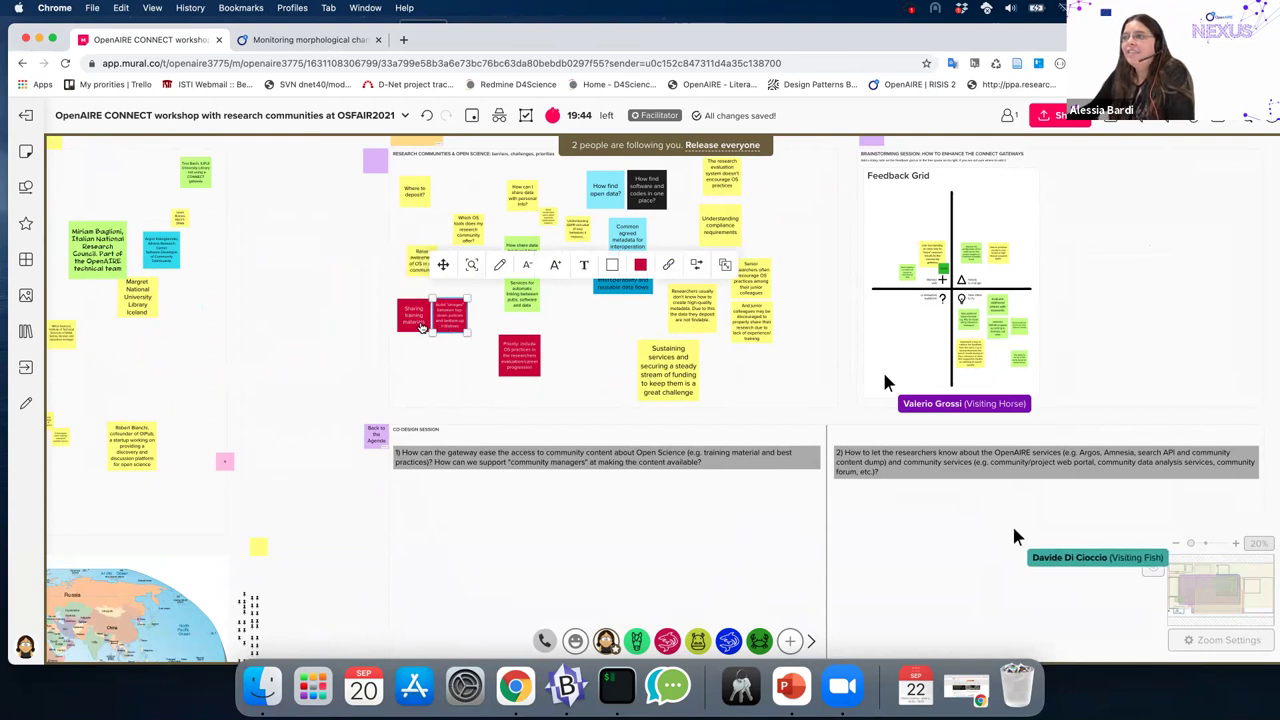
left_click(423, 323)
scroll(432, 366, "up", 3)
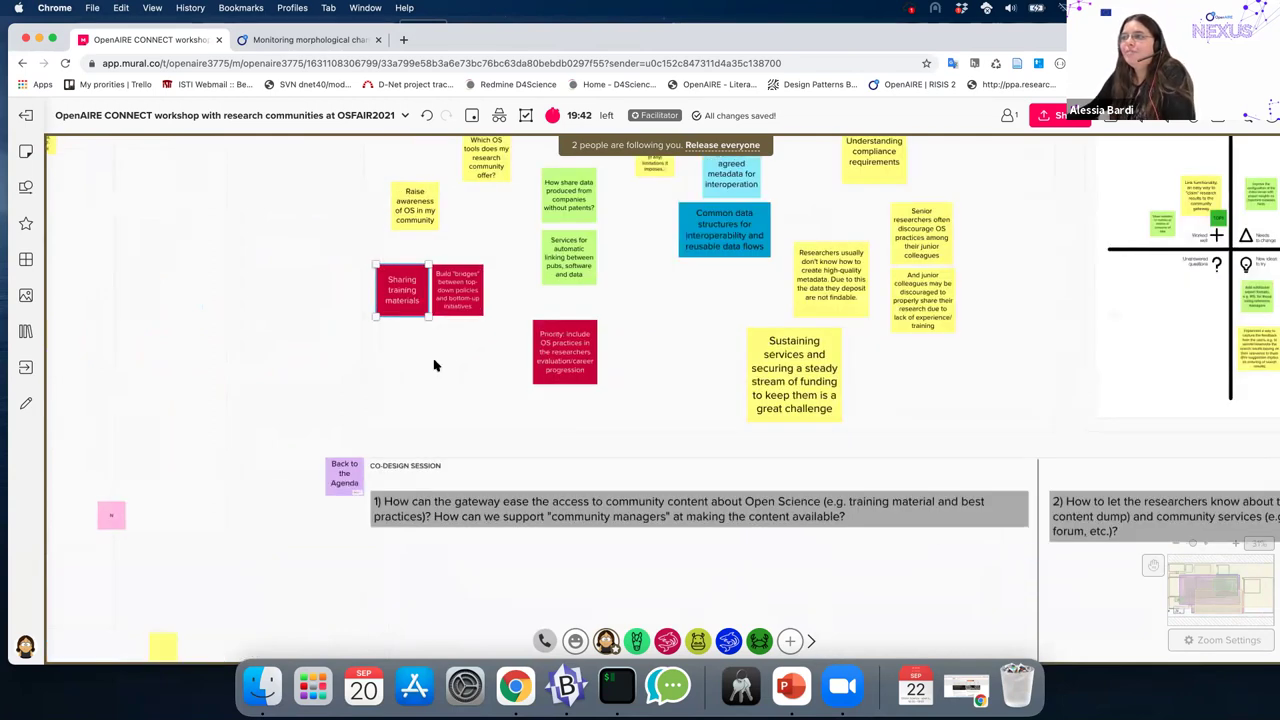
scroll(430, 420, "up", 2)
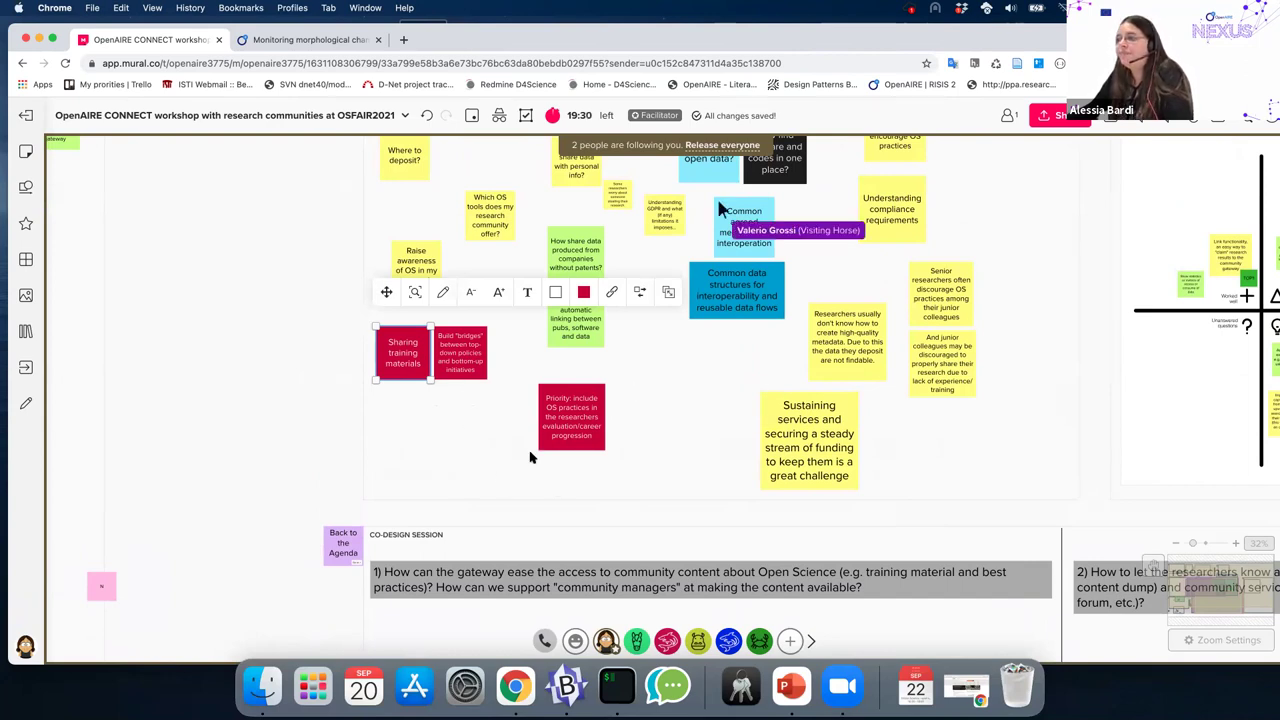
- Add a blank green sticky note about 225 px square below co-design question 1 on access to community content
scroll(531, 457, "down", 3)
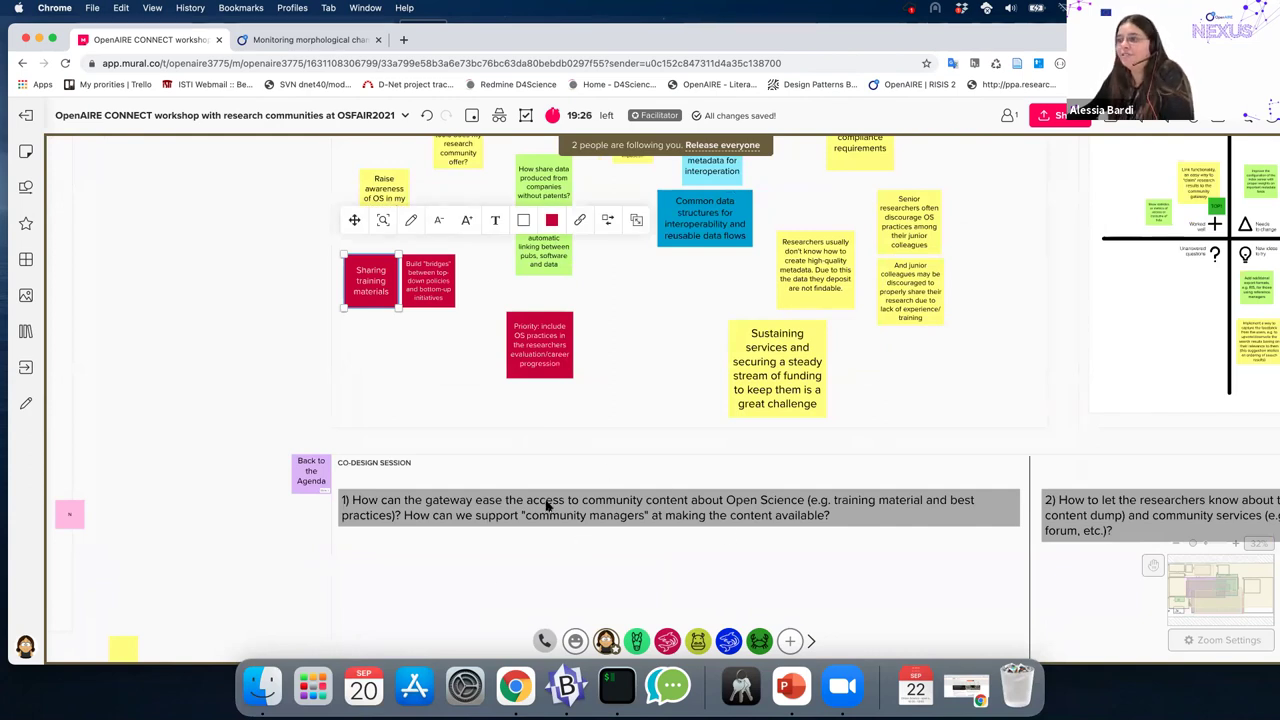
scroll(727, 472, "down", 4)
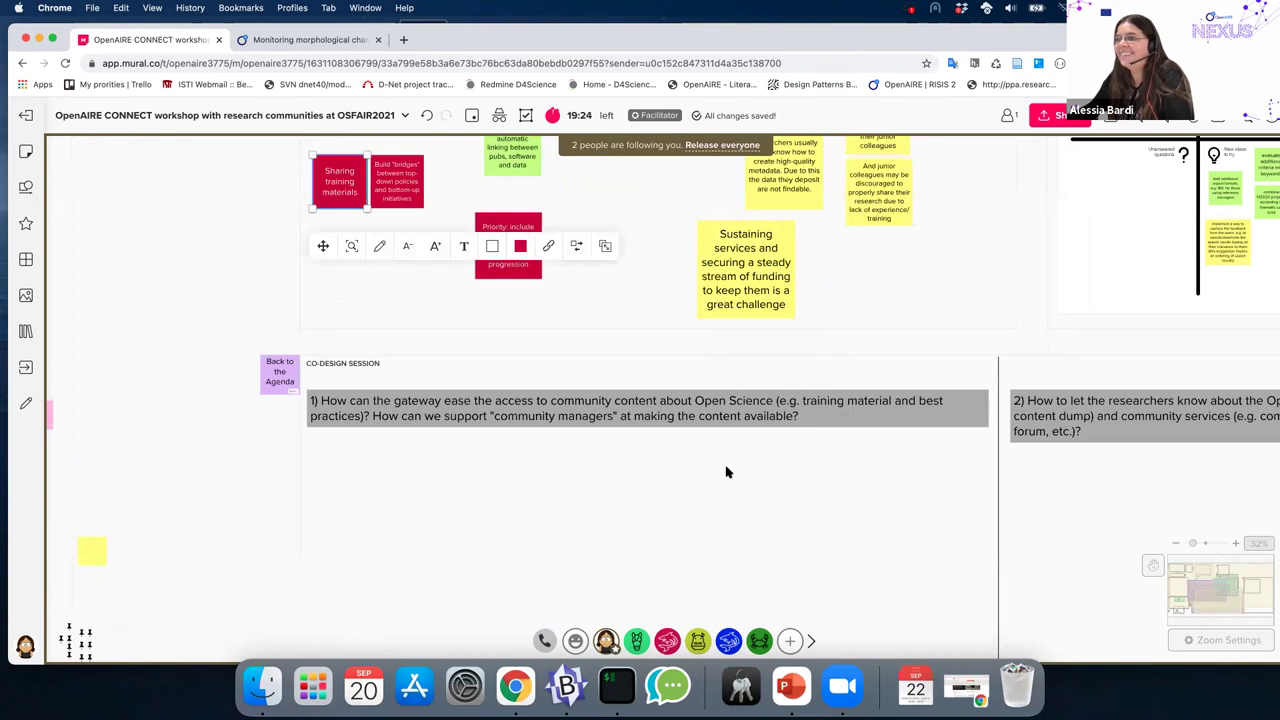
scroll(727, 472, "down", 1)
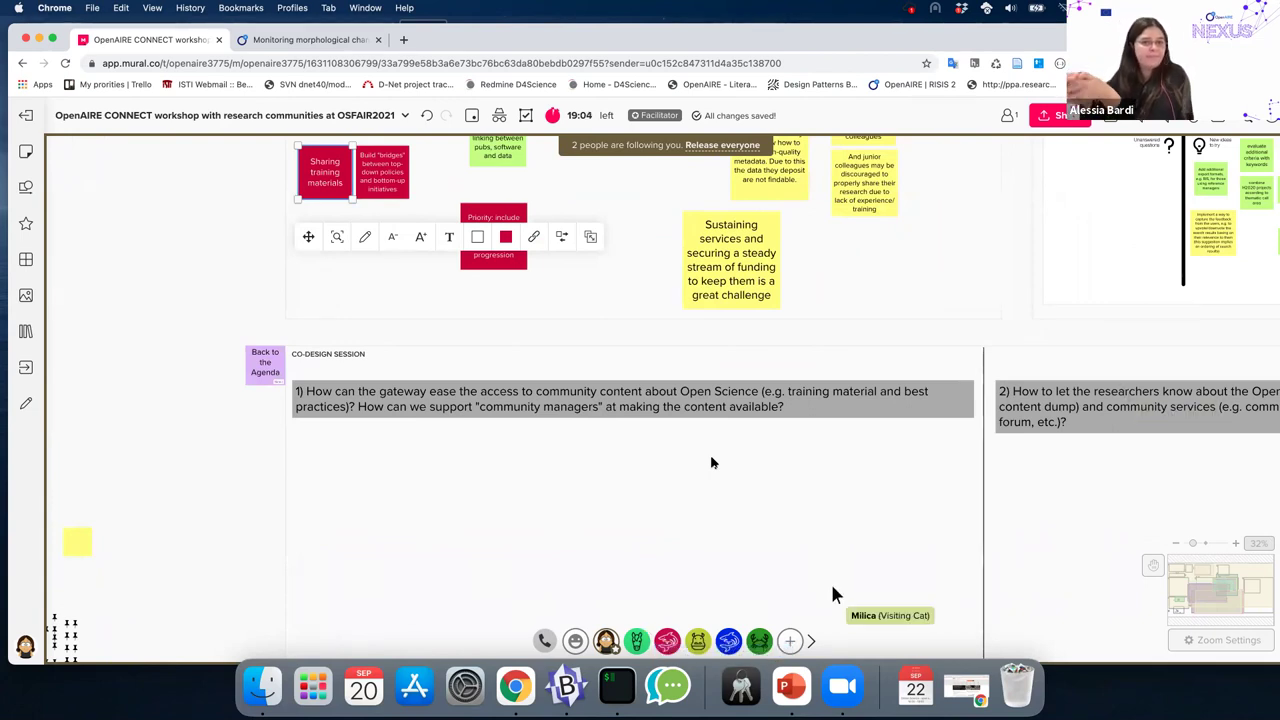
scroll(551, 466, "down", 3)
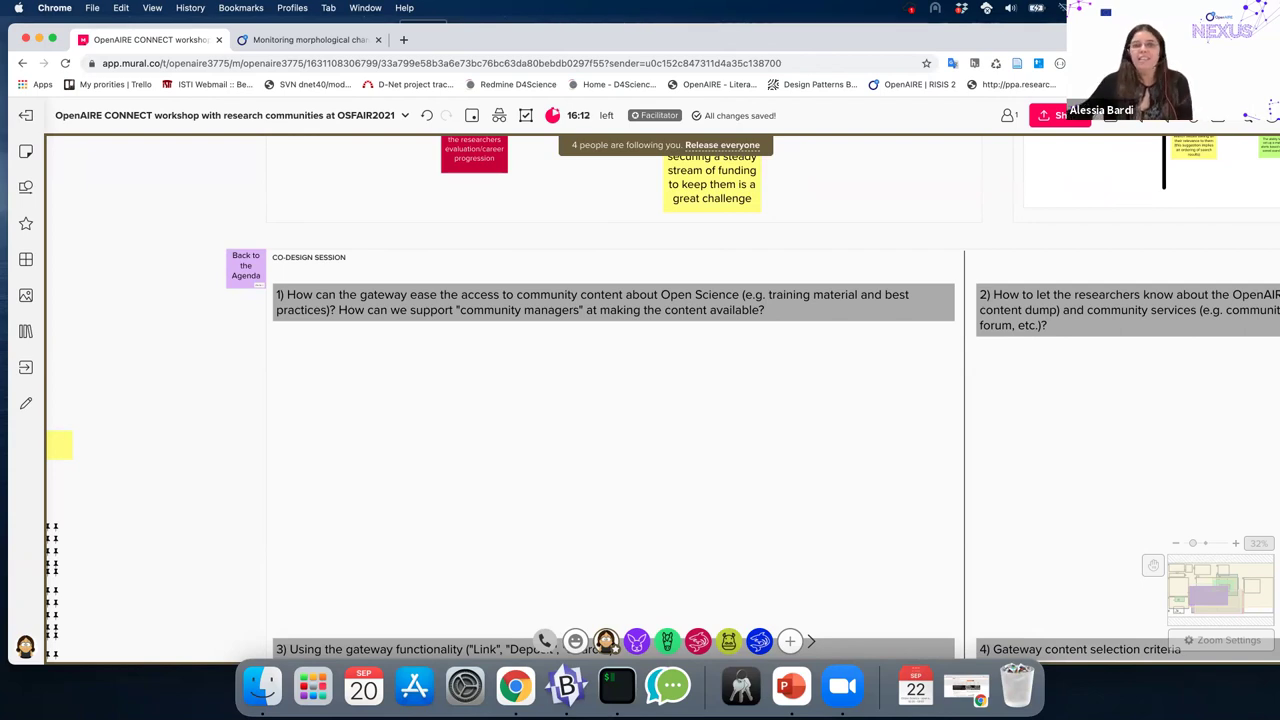
double_click(310, 383)
left_click_drag(333, 402, 355, 416)
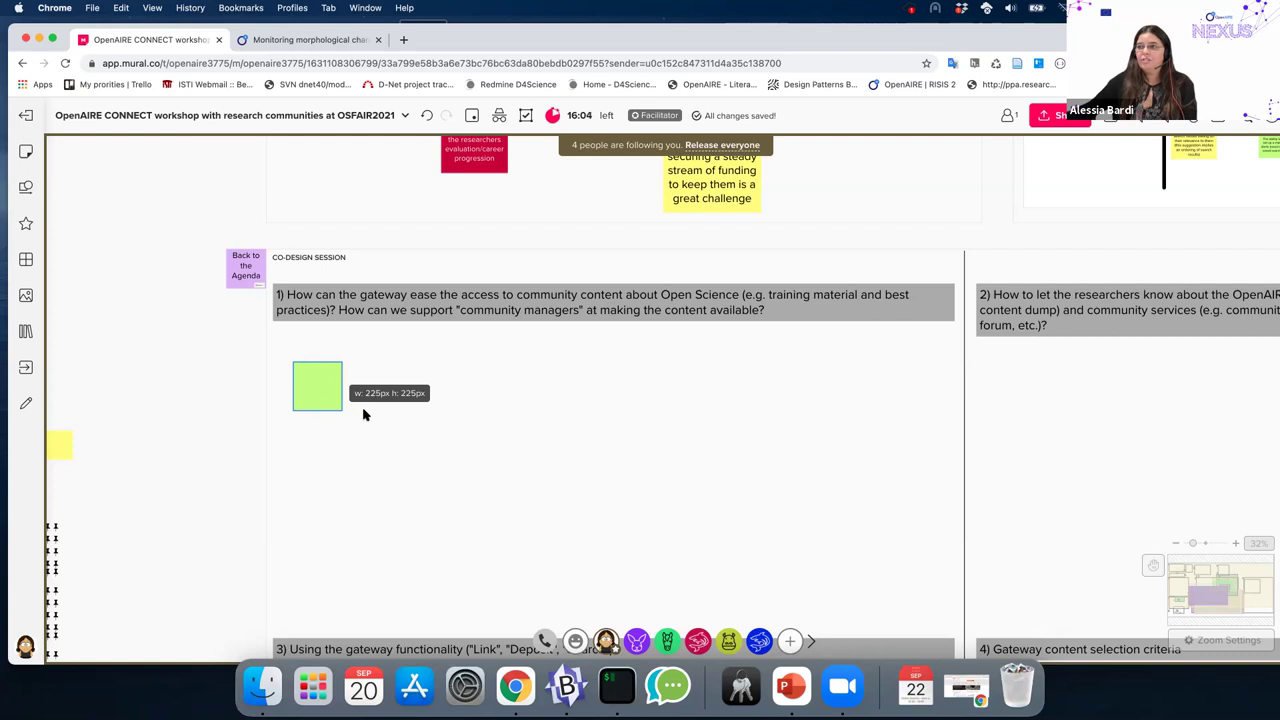
- Switch to the OpenAIRE Explore browser tab and load the beopen.openaire.eu gateway there
left_click(340, 42)
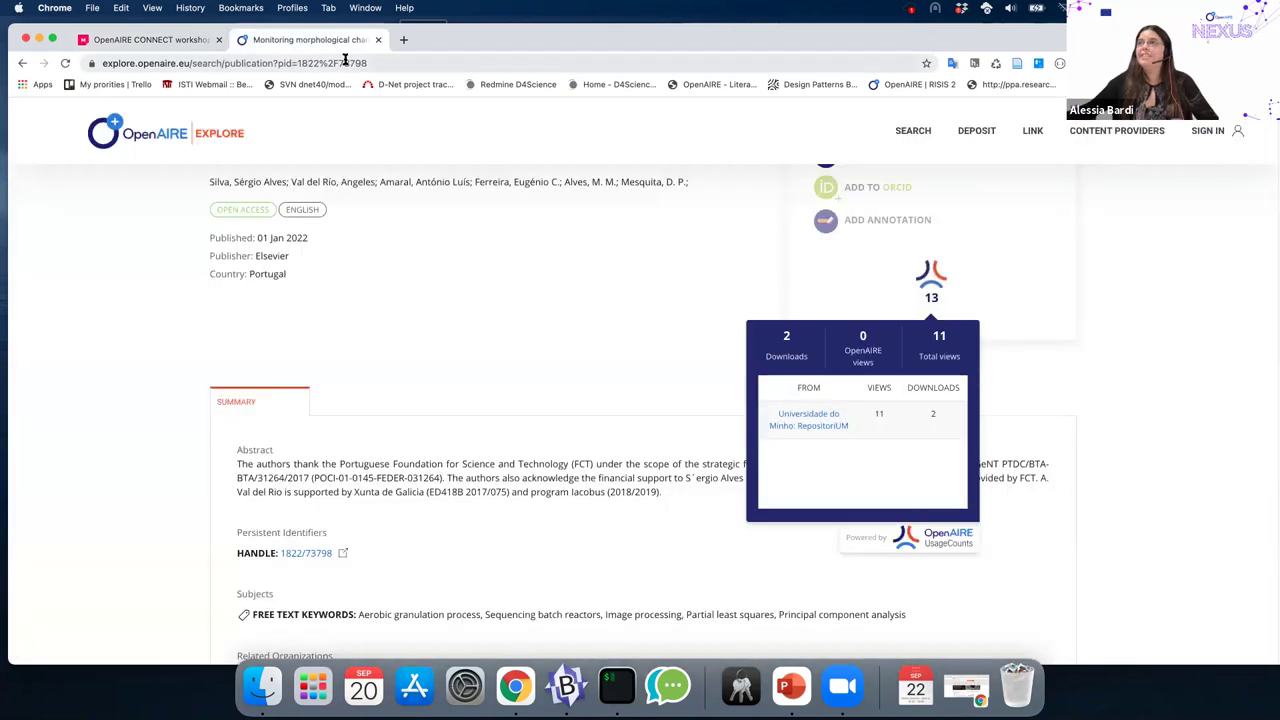
left_click(345, 62)
type("beopen.openaire.eu")
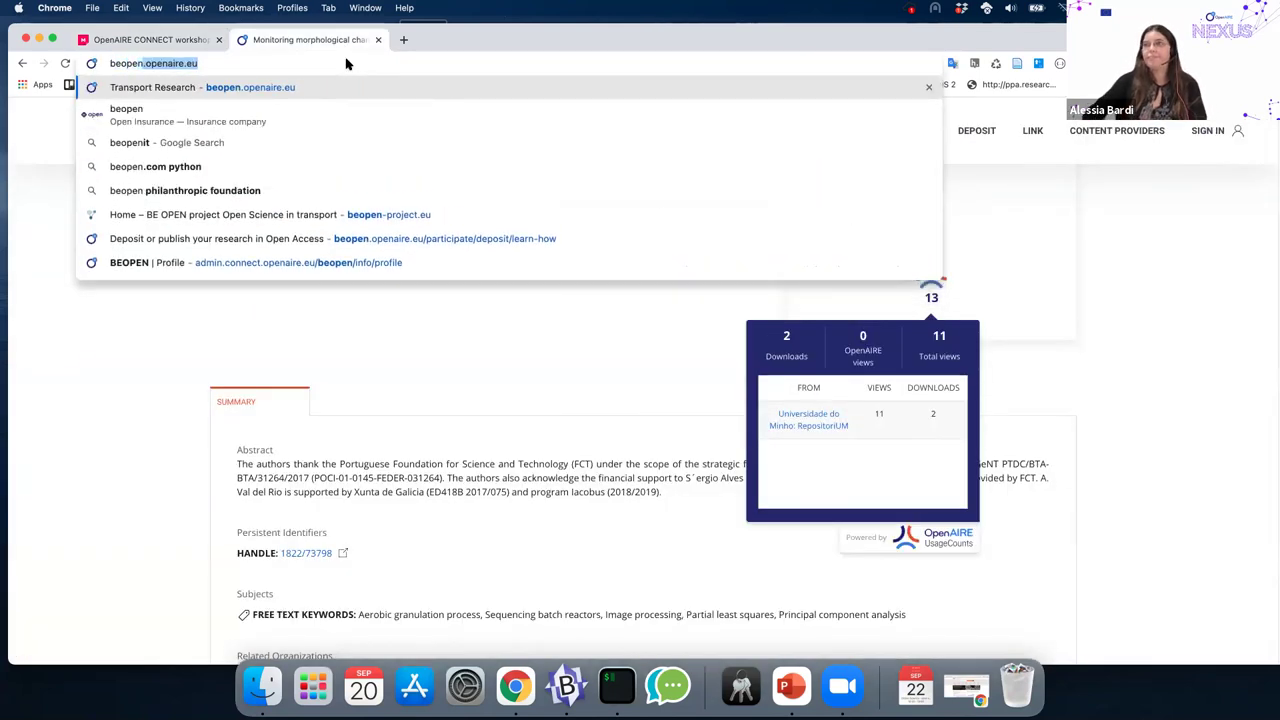
key("Return")
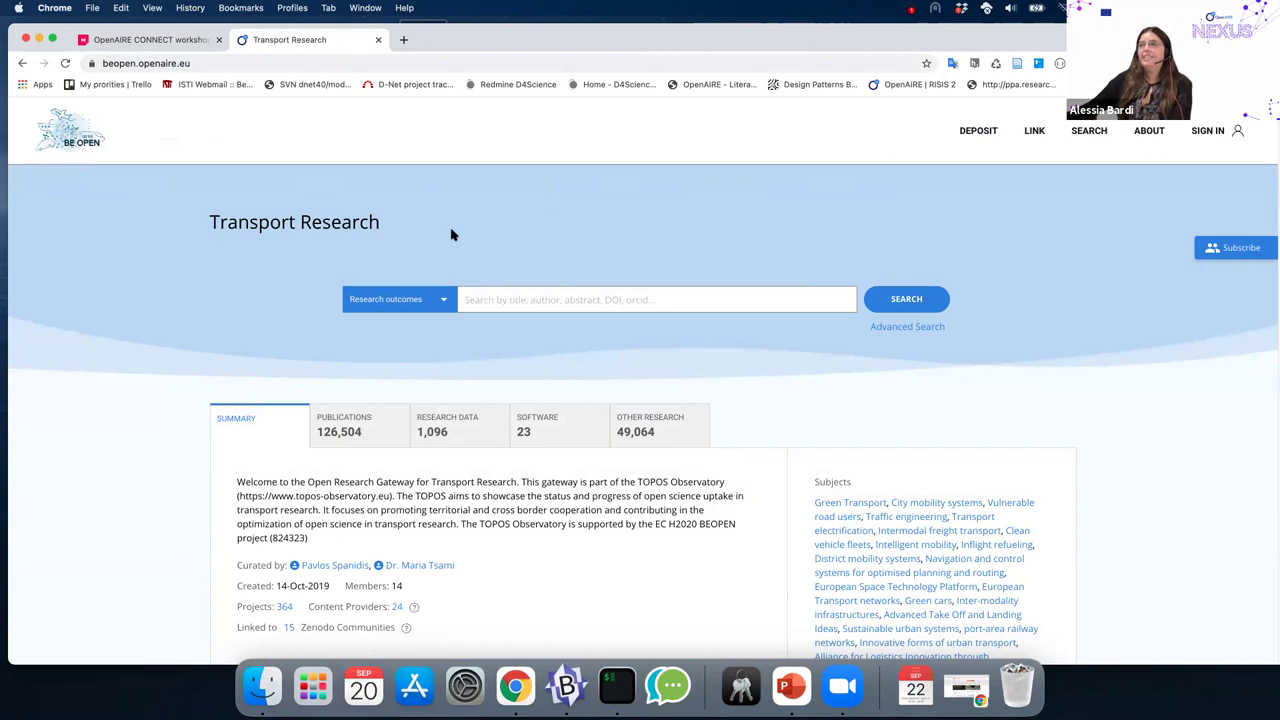
- Load the covid-19.openaire.eu gateway and look over its home page
left_click(314, 64)
type("covid-19.openaire.eu")
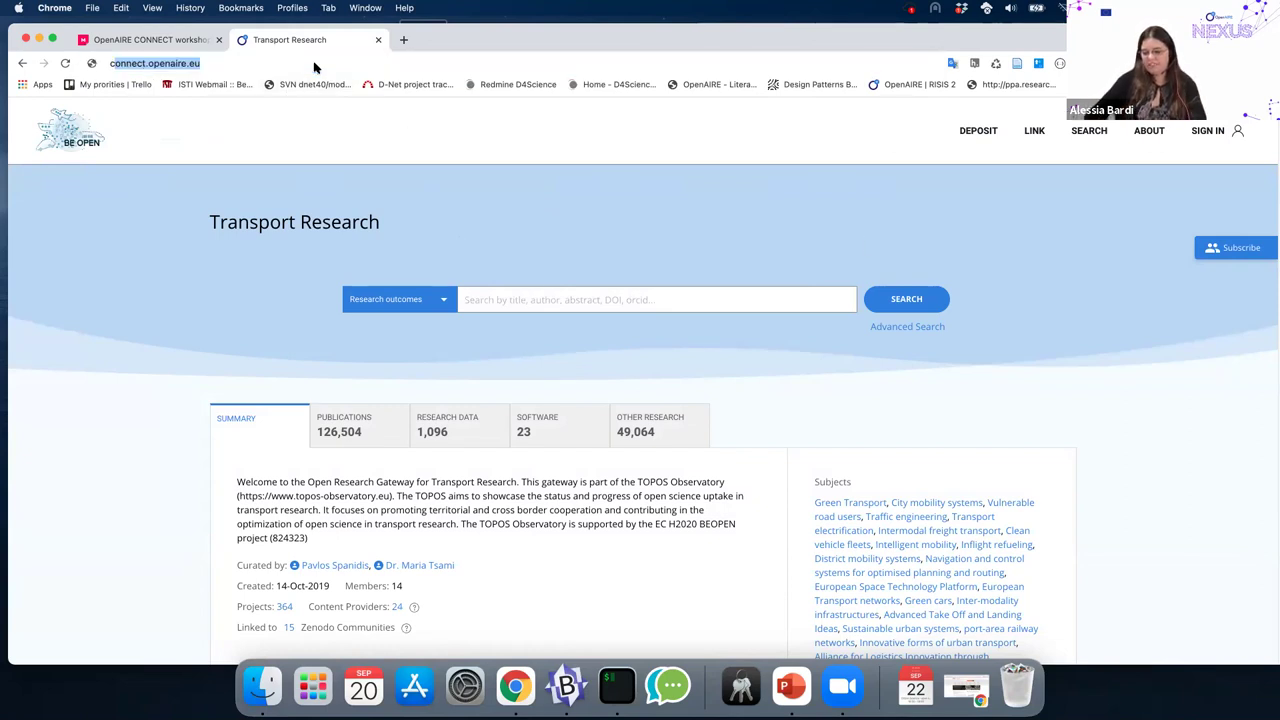
key("Return")
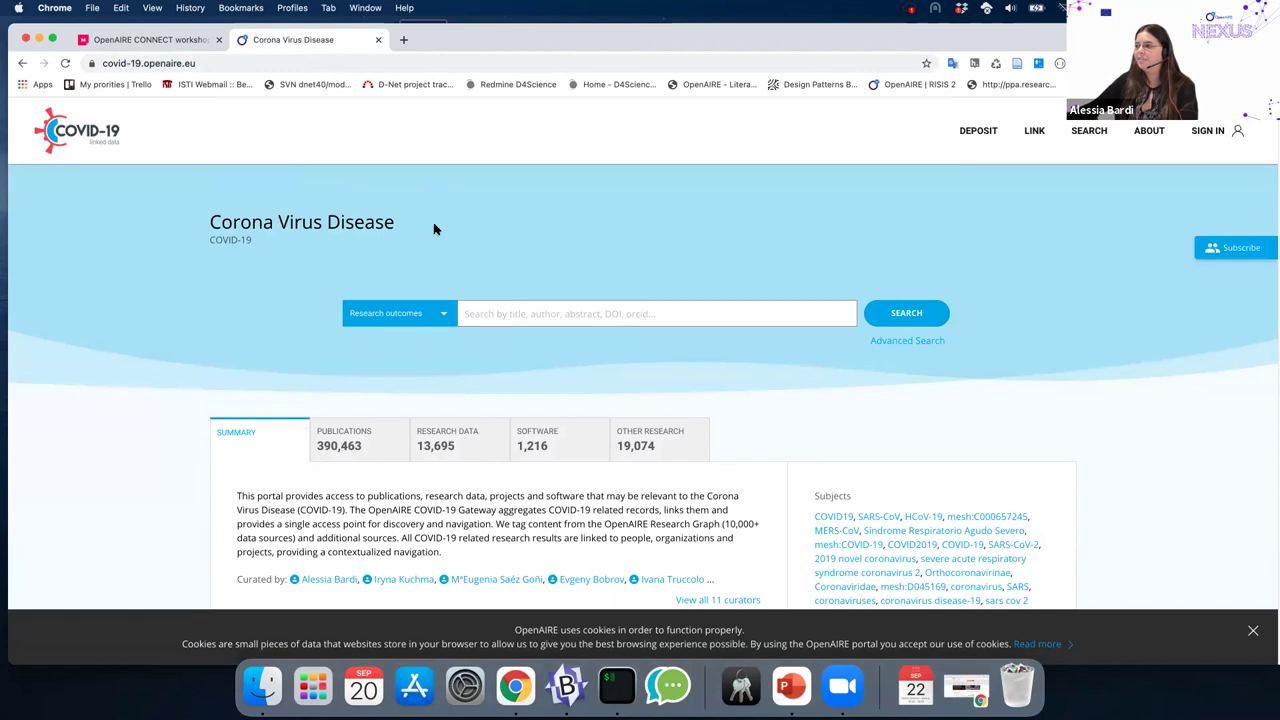
scroll(434, 229, "down", 1)
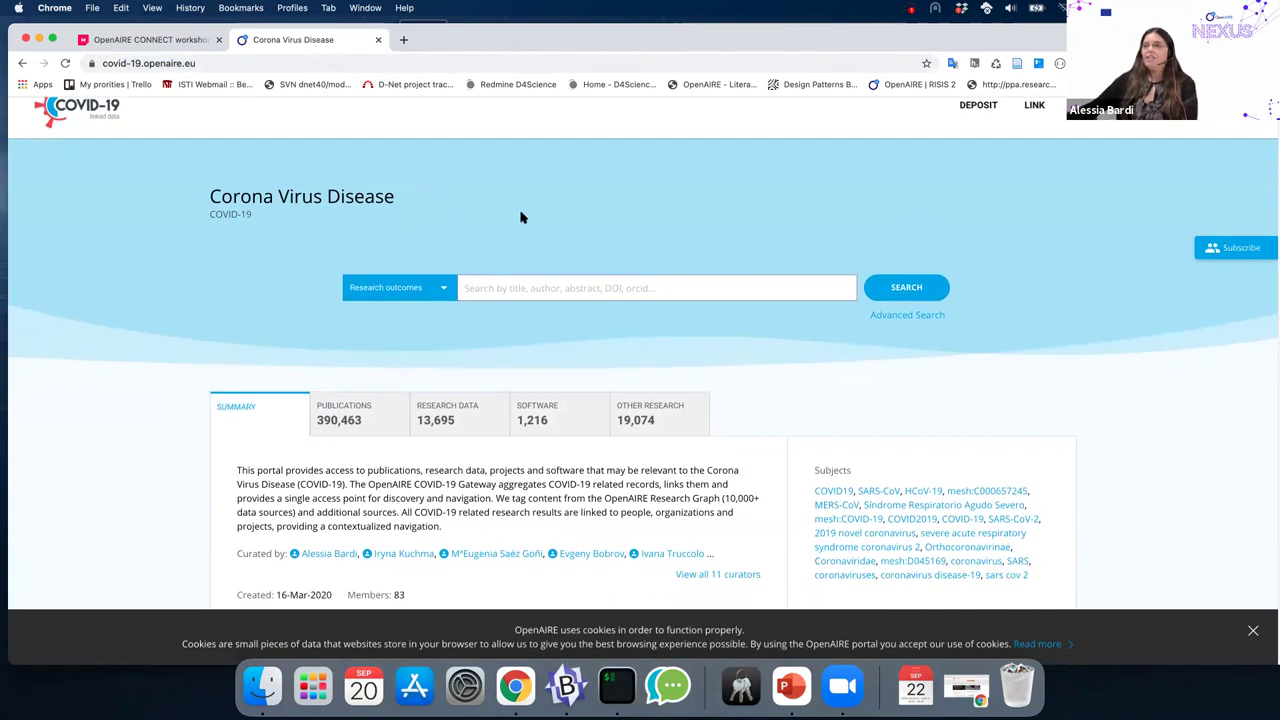
scroll(520, 217, "up", 1)
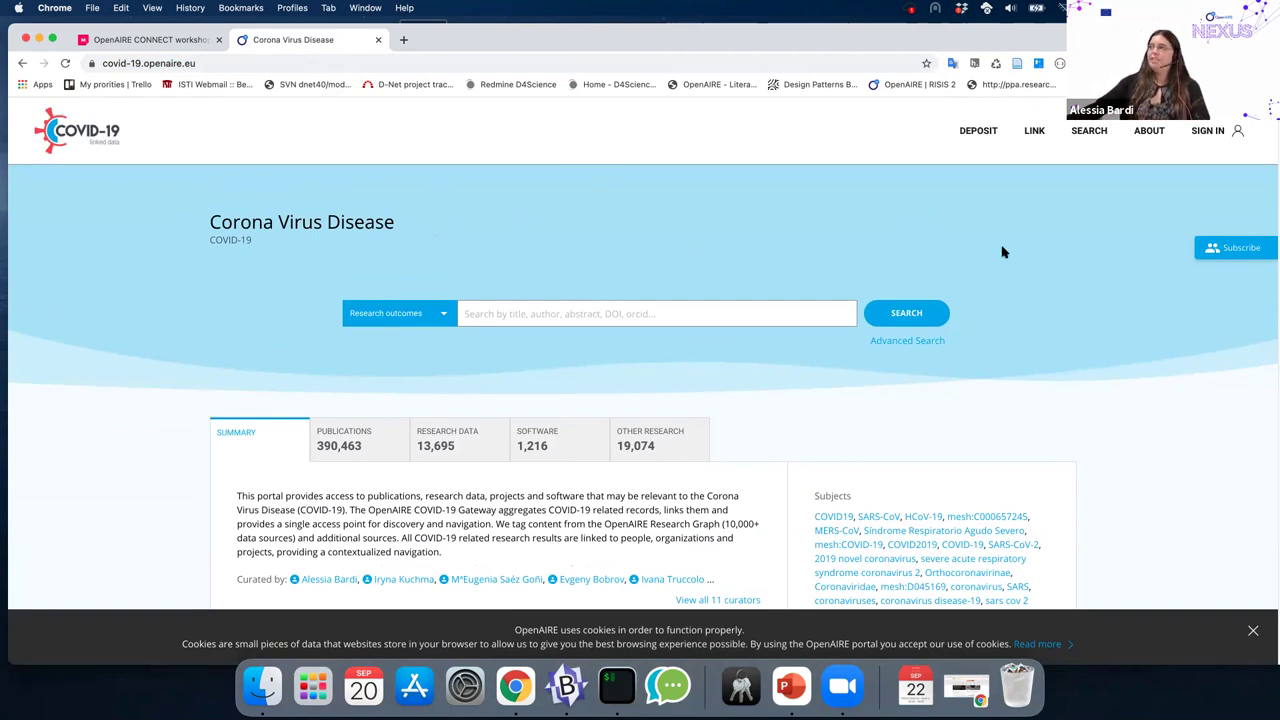
mouse_move(1149, 130)
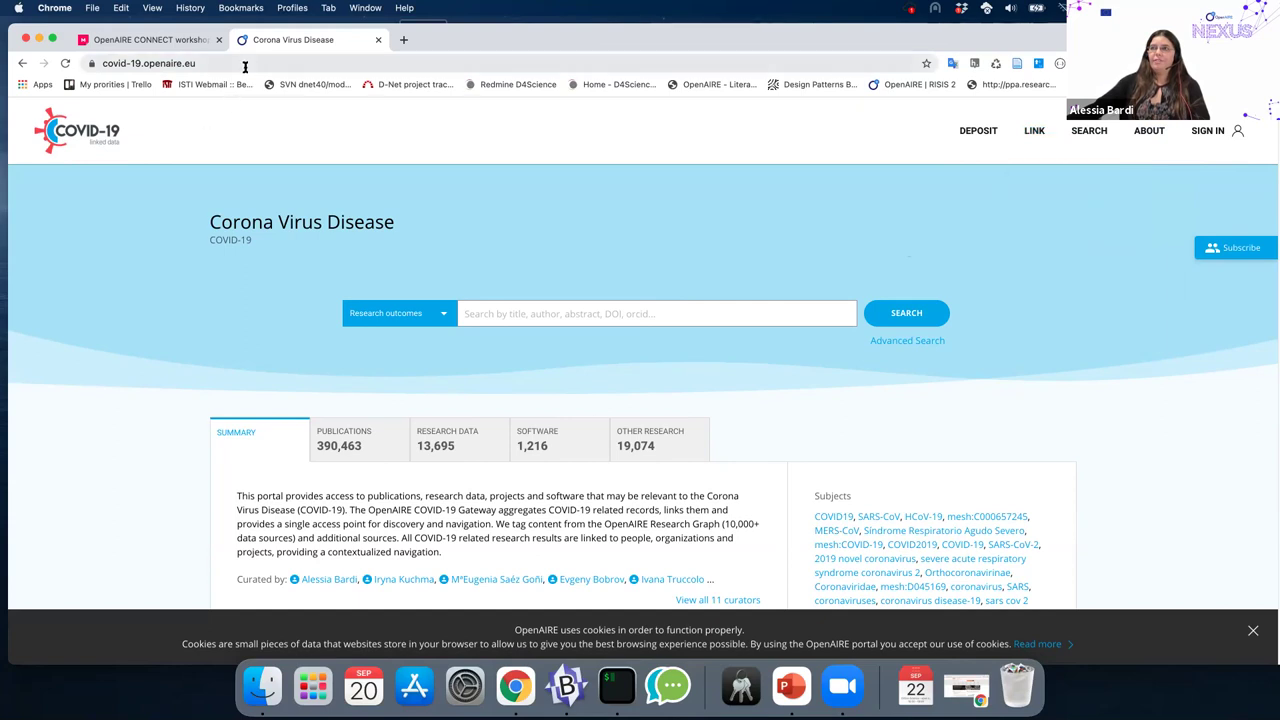
- Return to the MURAL board from the COVID-19 gateway and examine co-design questions 1 and 2 with their sticky notes
scroll(420, 236, "down", 2)
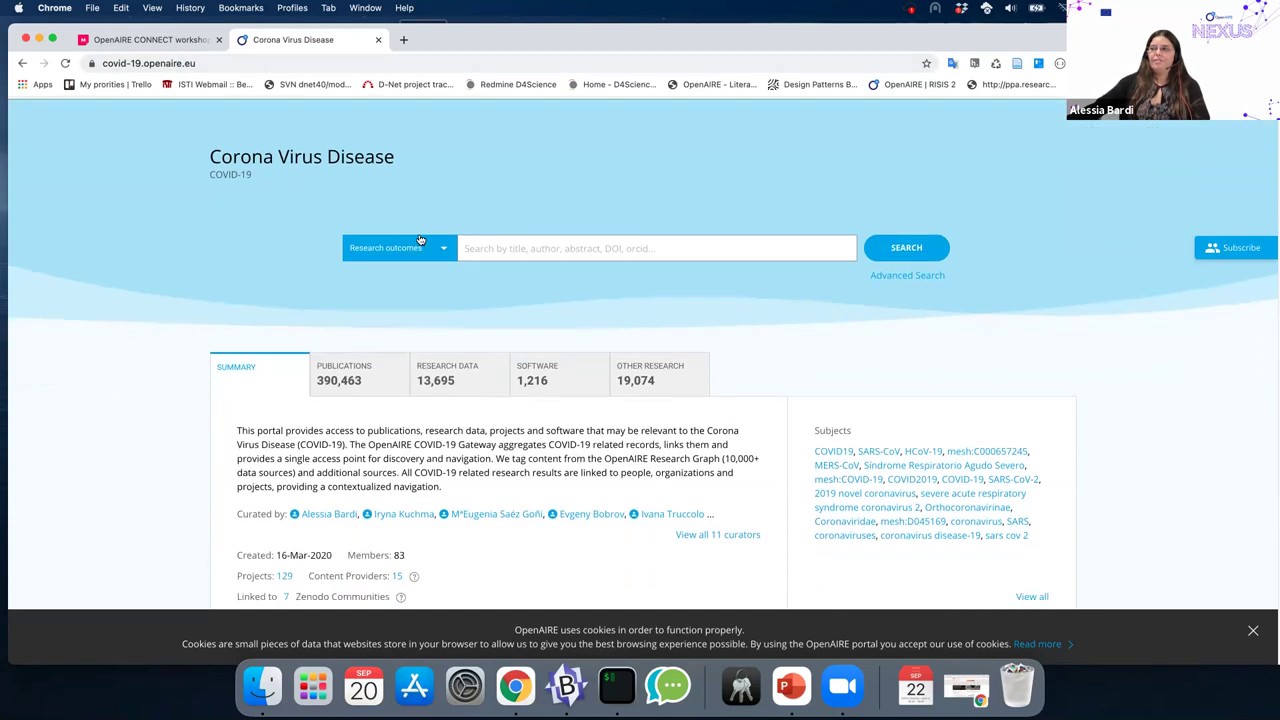
scroll(420, 240, "up", 2)
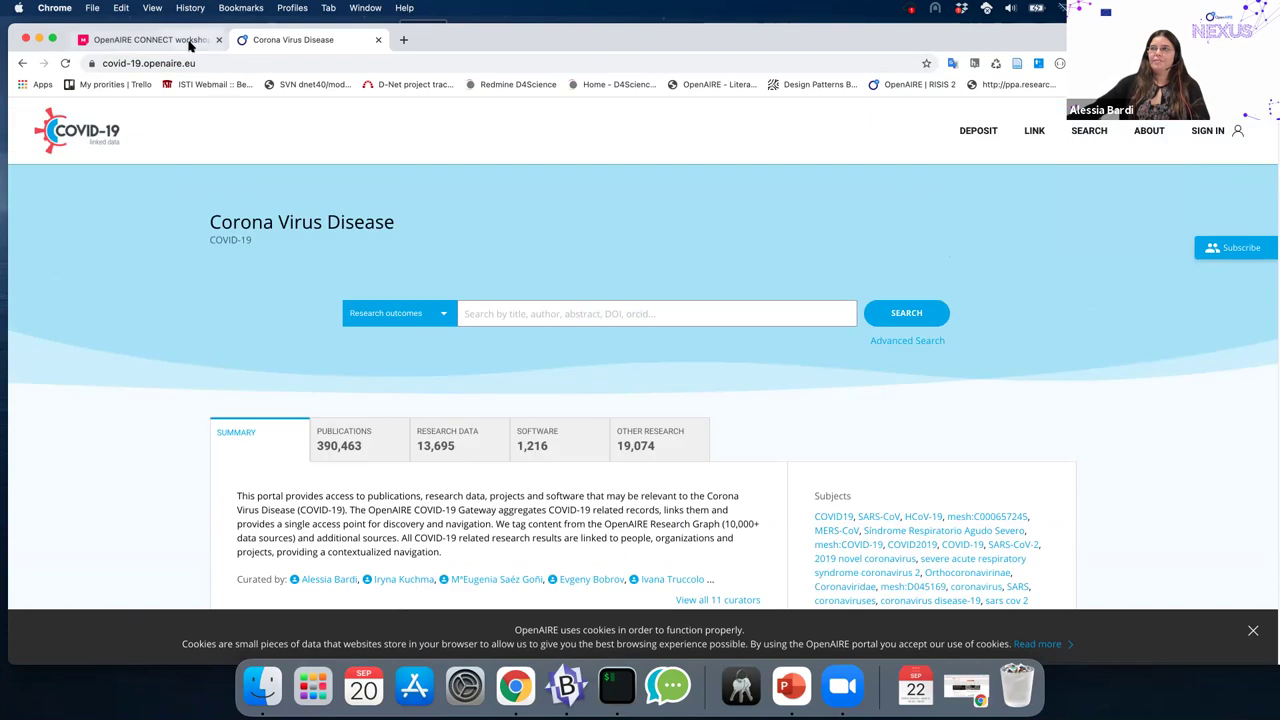
left_click(150, 40)
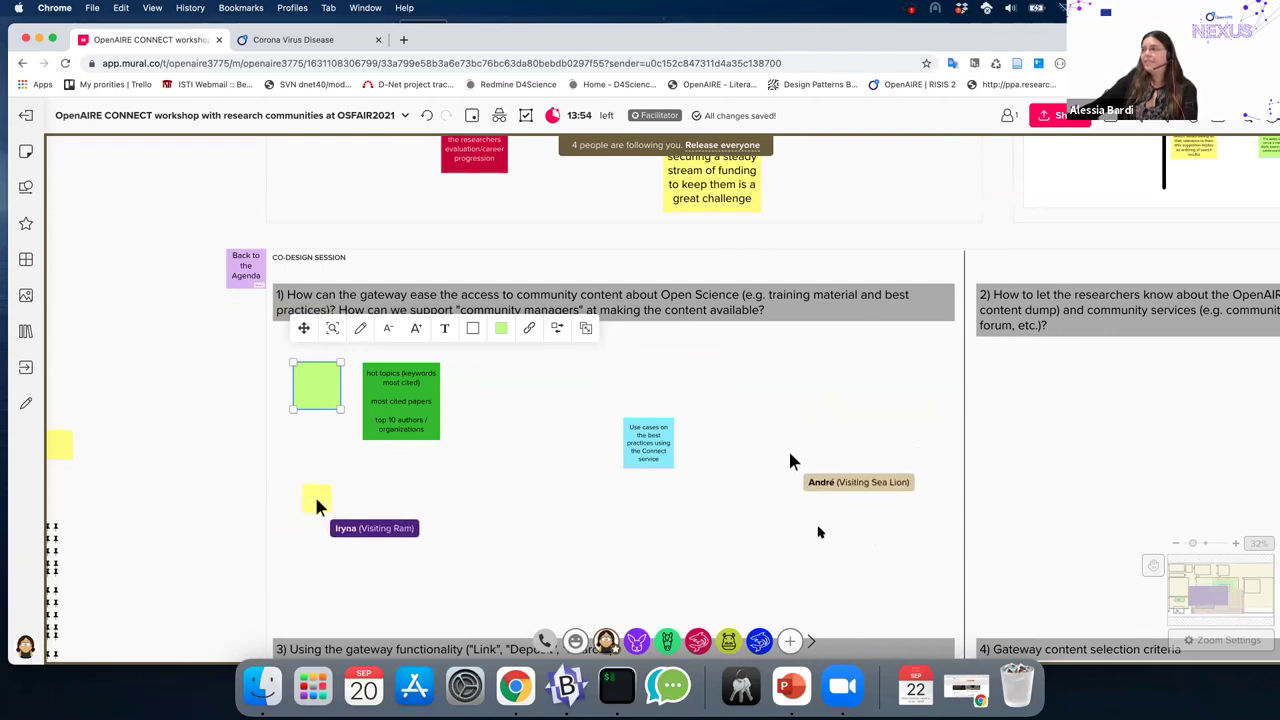
scroll(818, 532, "right", 2)
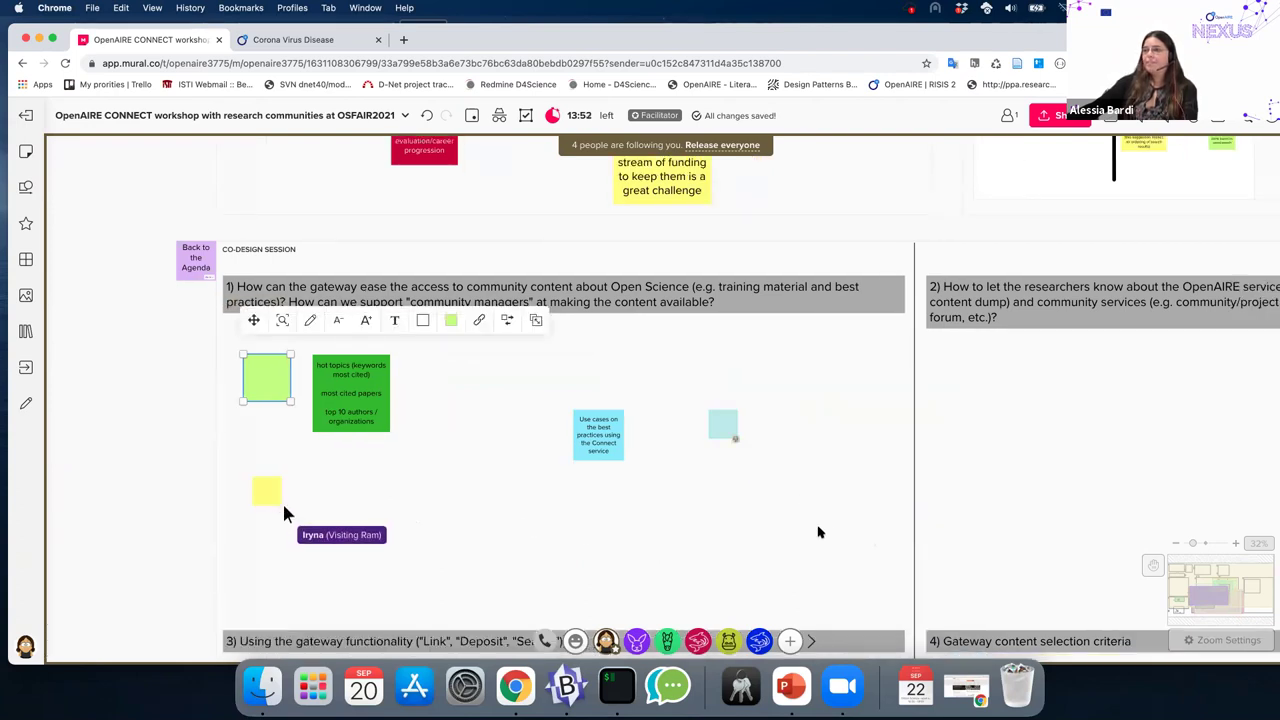
scroll(711, 514, "right", 3)
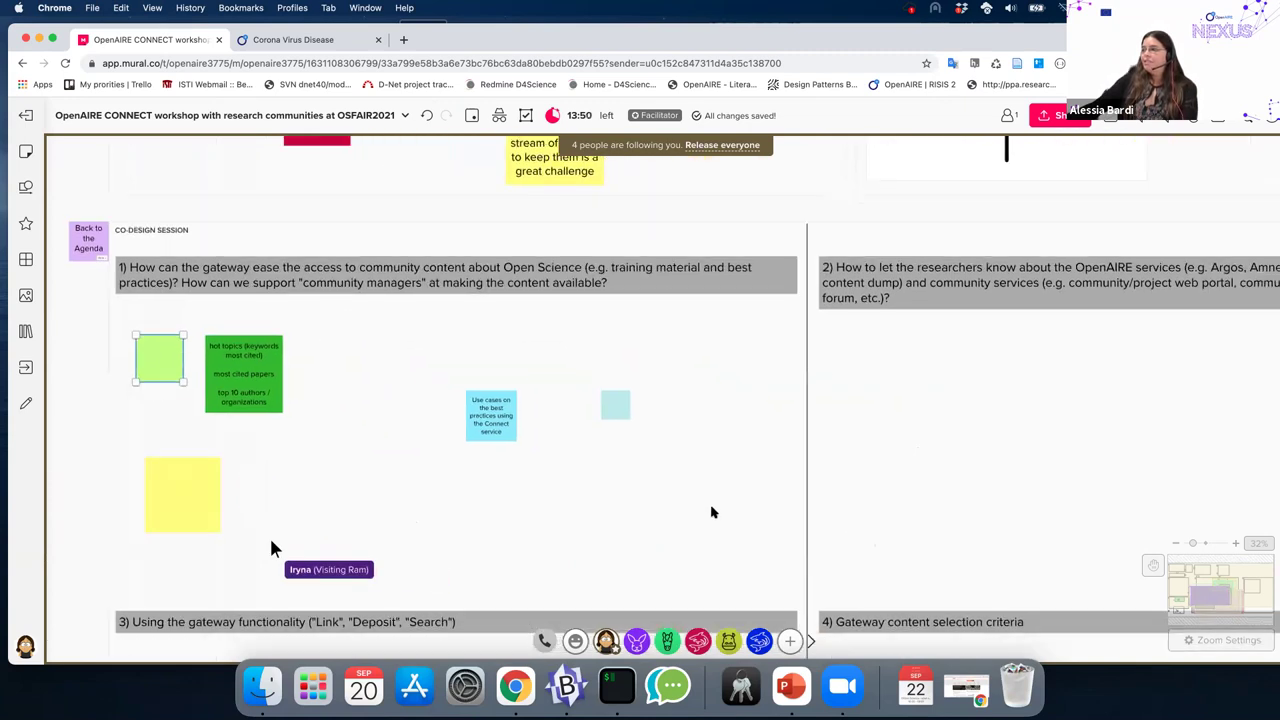
scroll(711, 513, "down", 3)
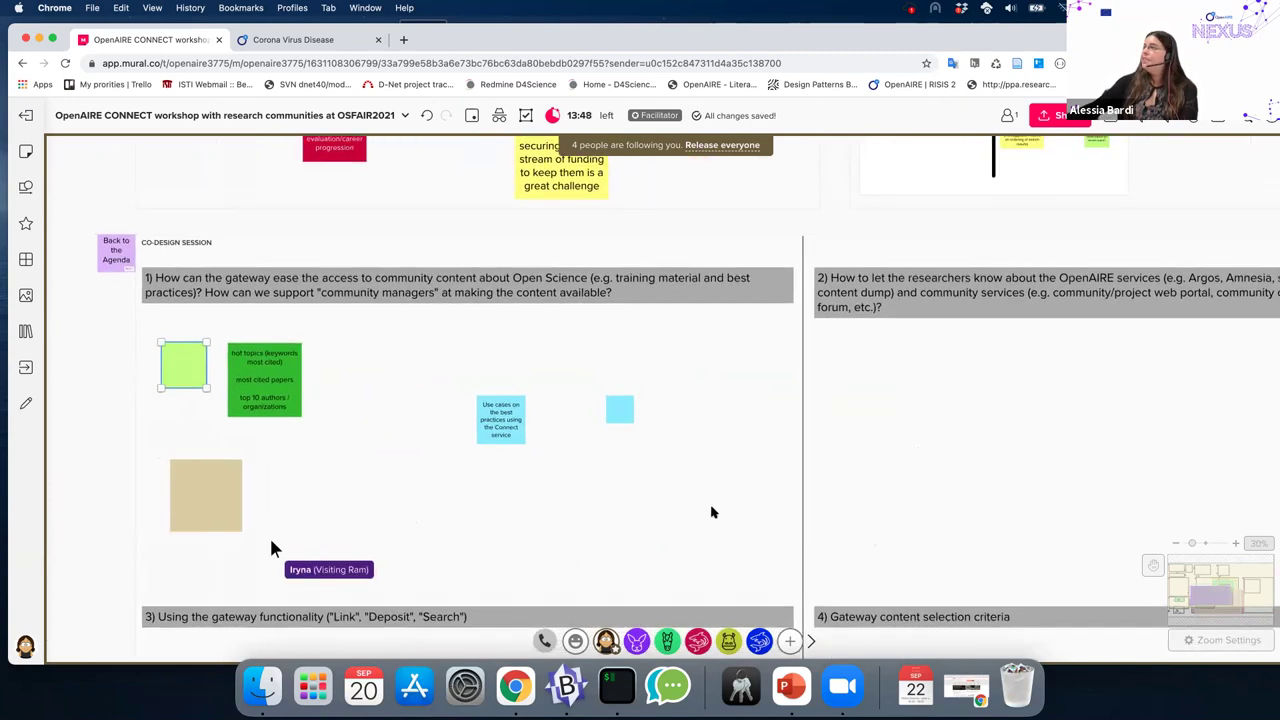
scroll(909, 509, "right", 2)
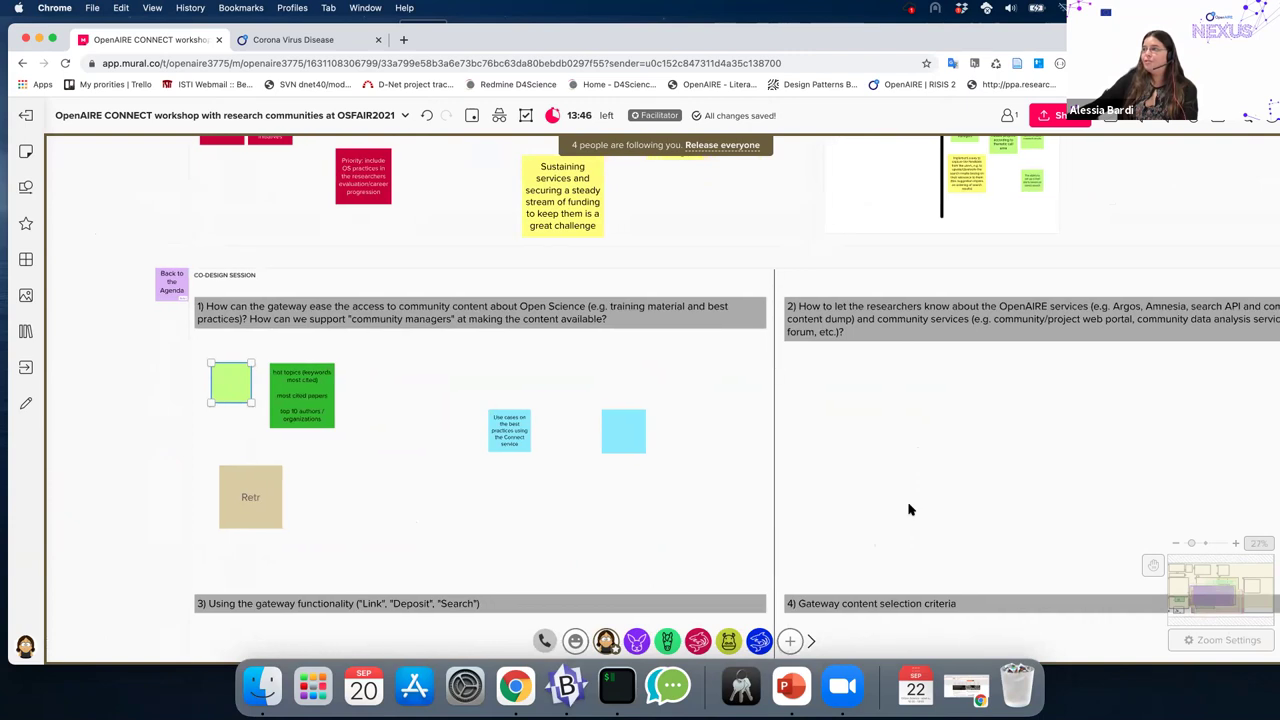
scroll(815, 508, "right", 2)
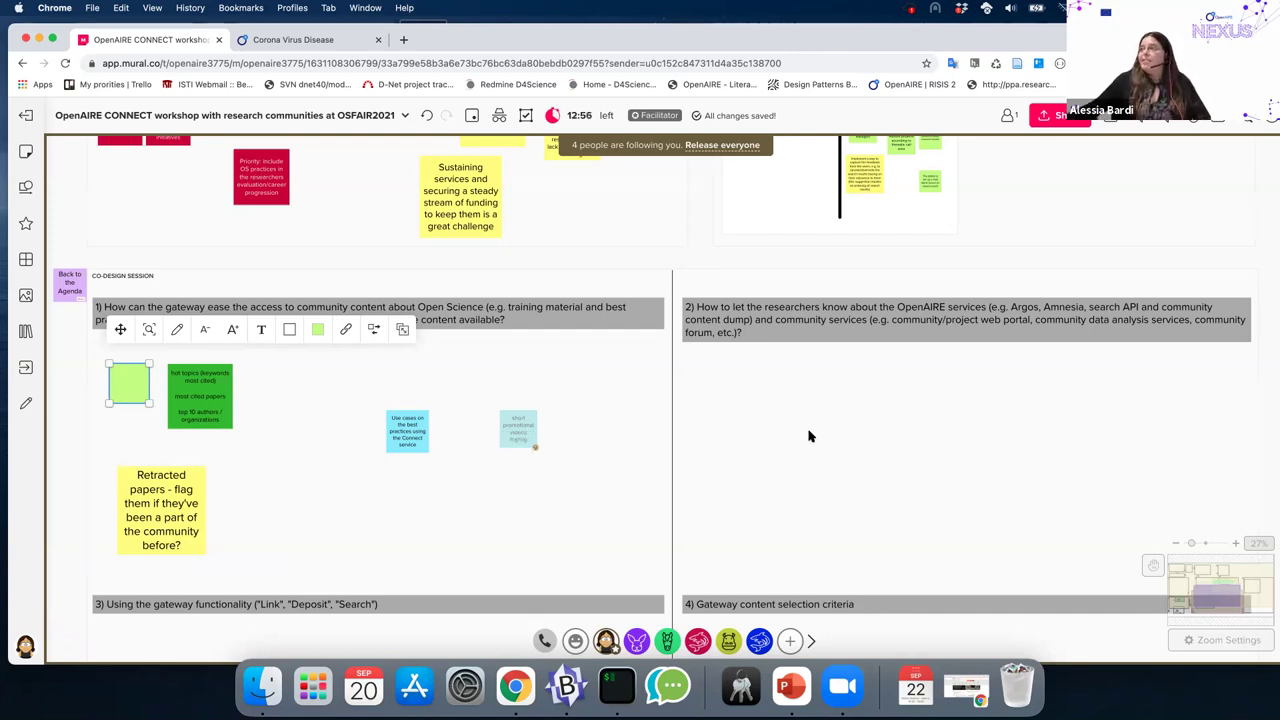
left_click(877, 405)
left_click_drag(877, 405, 831, 383)
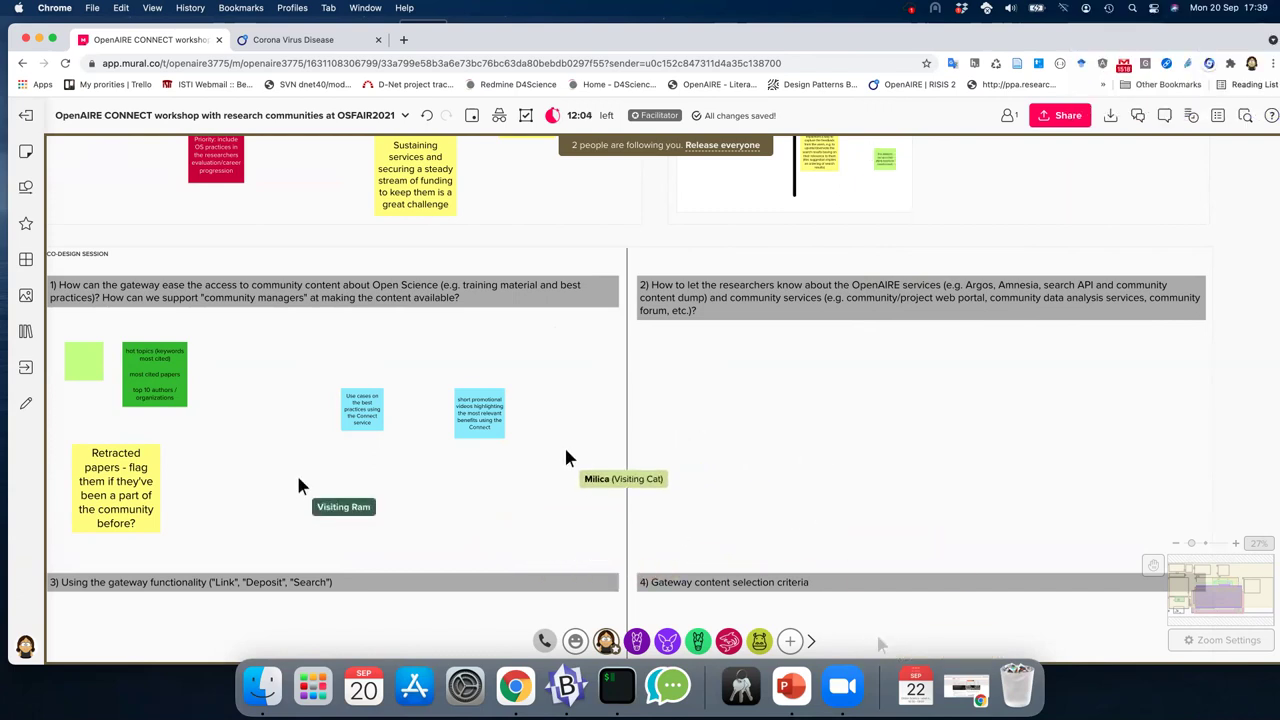
double_click(702, 306)
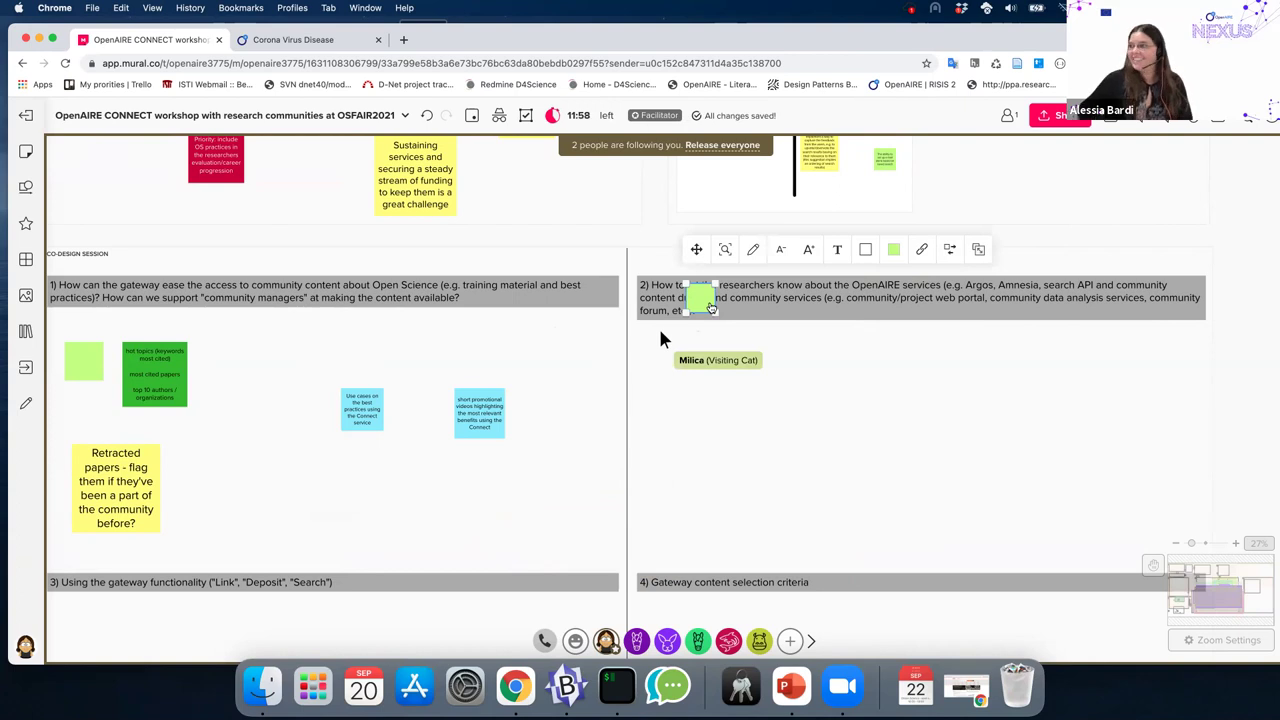
key("BackSpace")
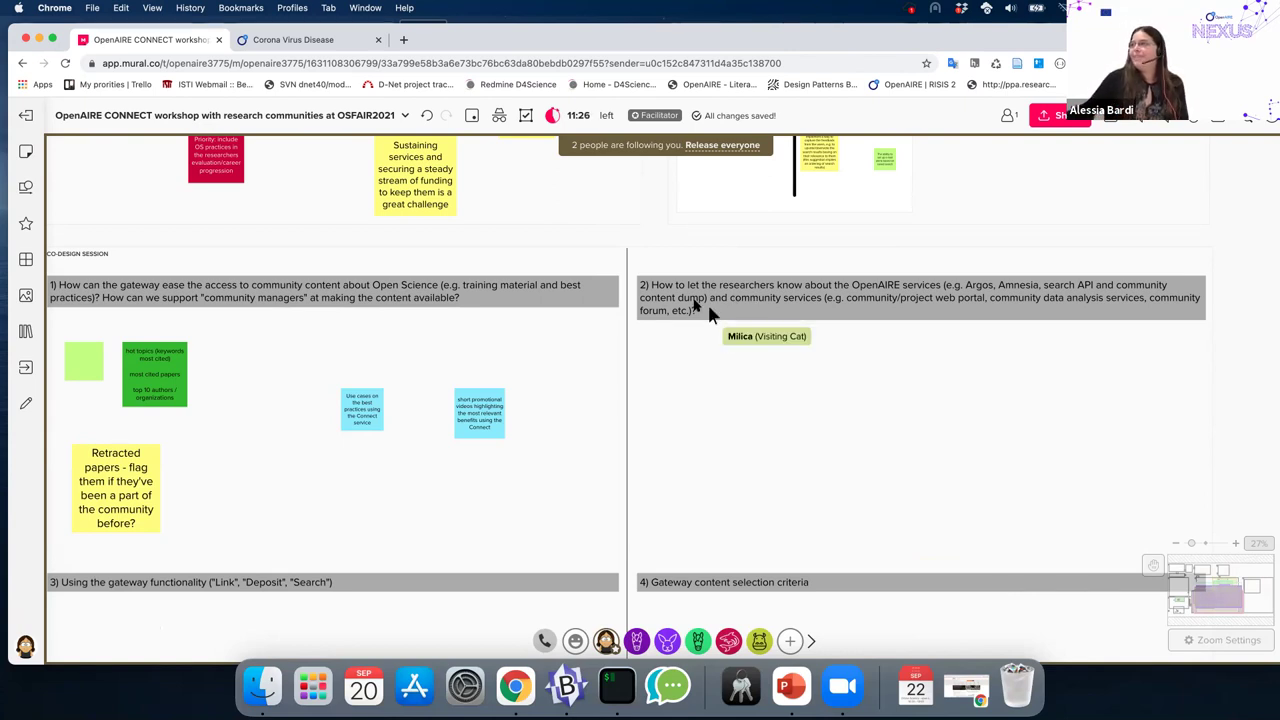
double_click(688, 304)
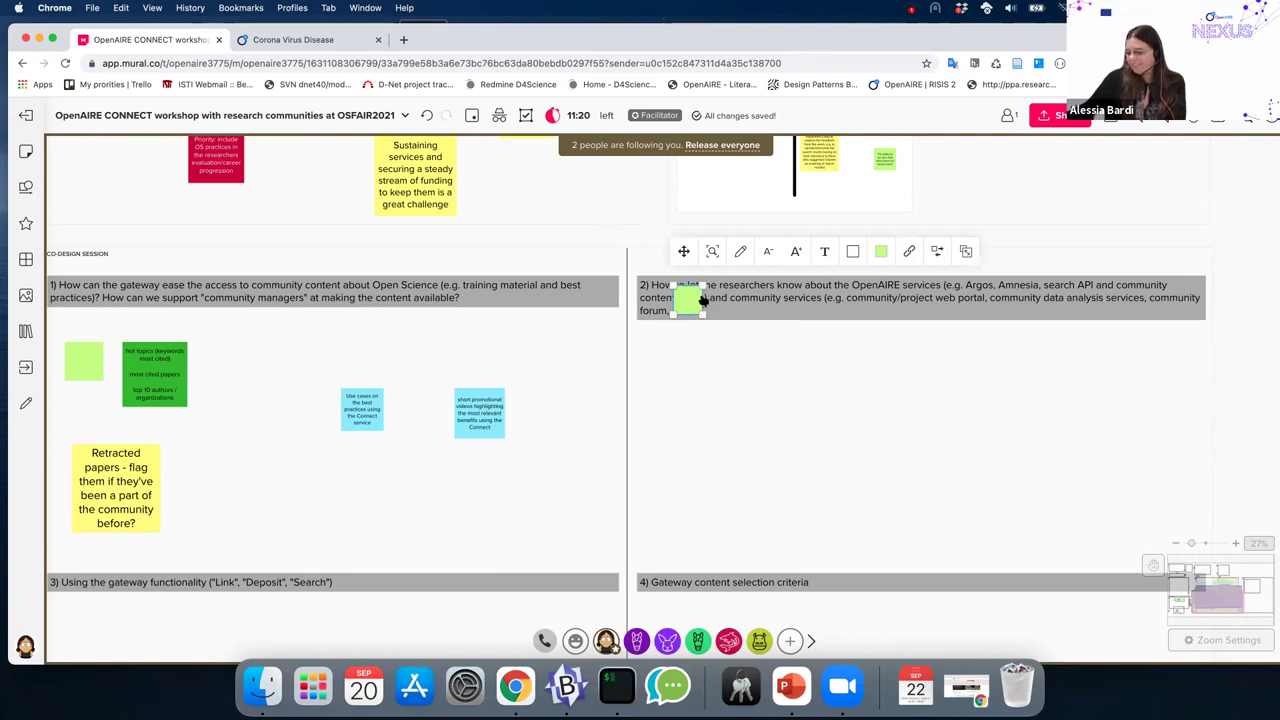
key("super+z")
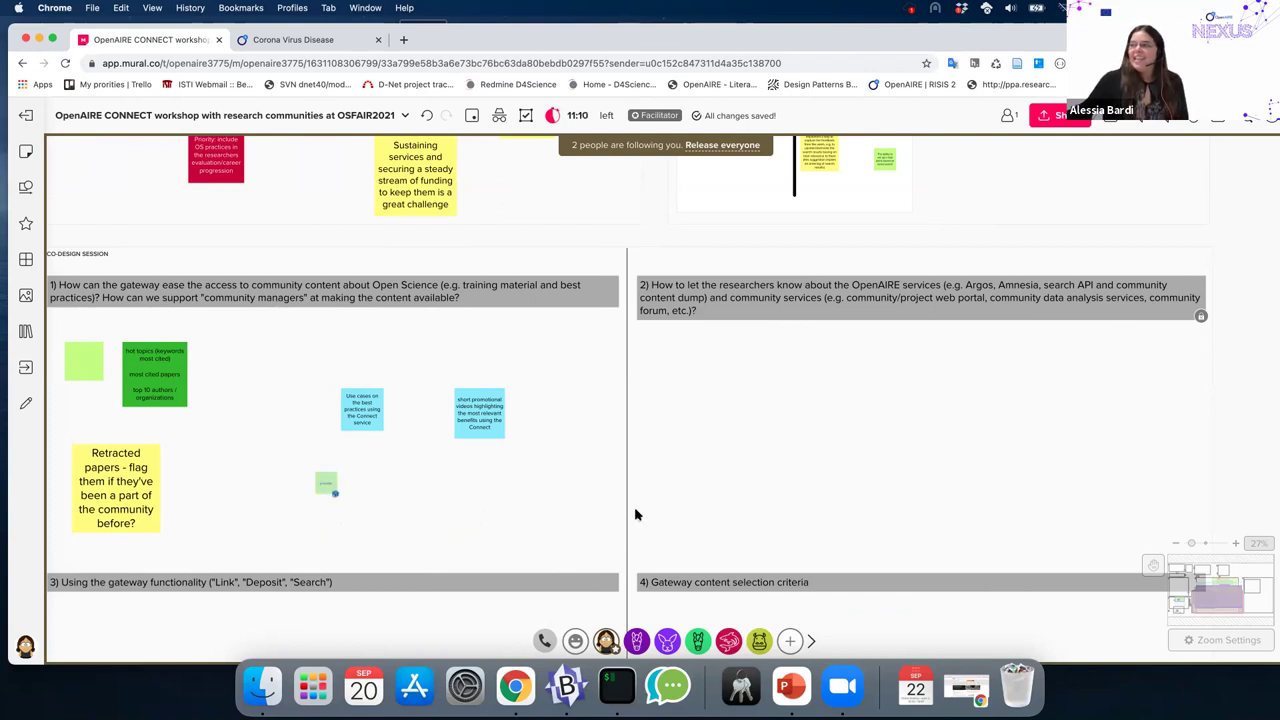
scroll(638, 500, "down", 1)
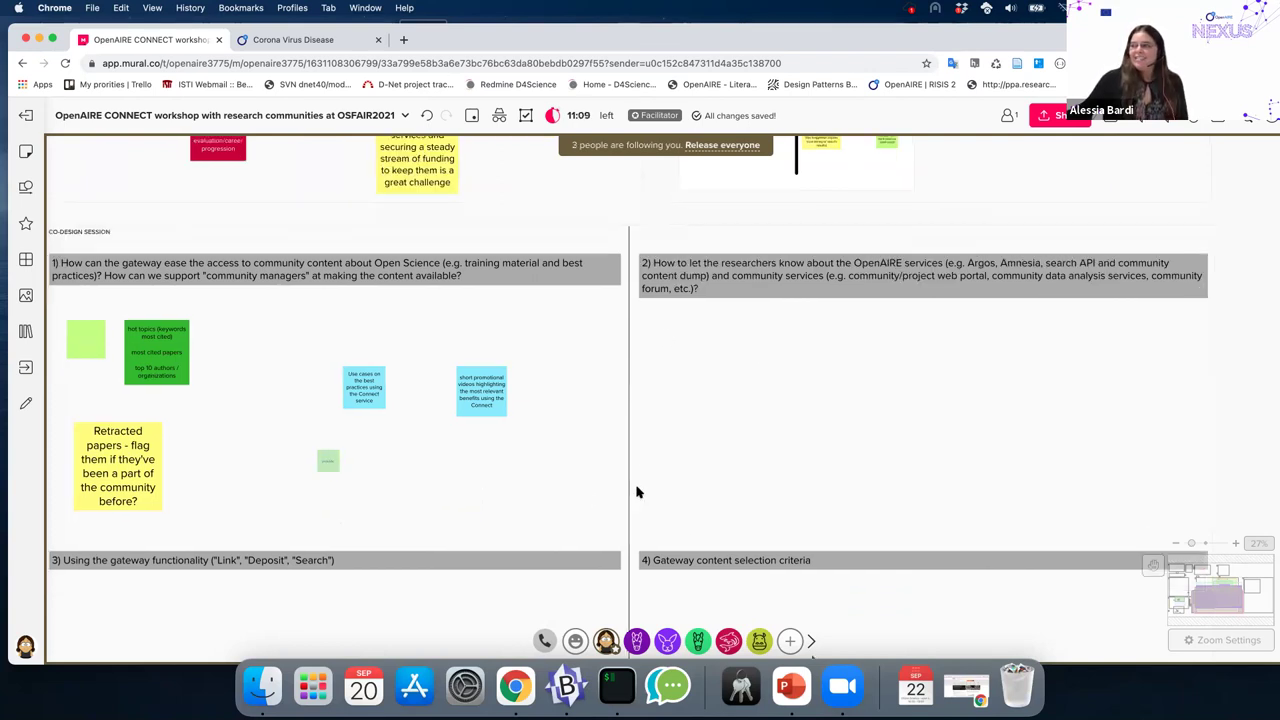
- In the gateway browser tab, open the Zenodo record "OpenAIRE Research Graph: Dumps for research communities and initiatives" and look through its community dump files
left_click(293, 39)
left_click(337, 63)
type("zenod")
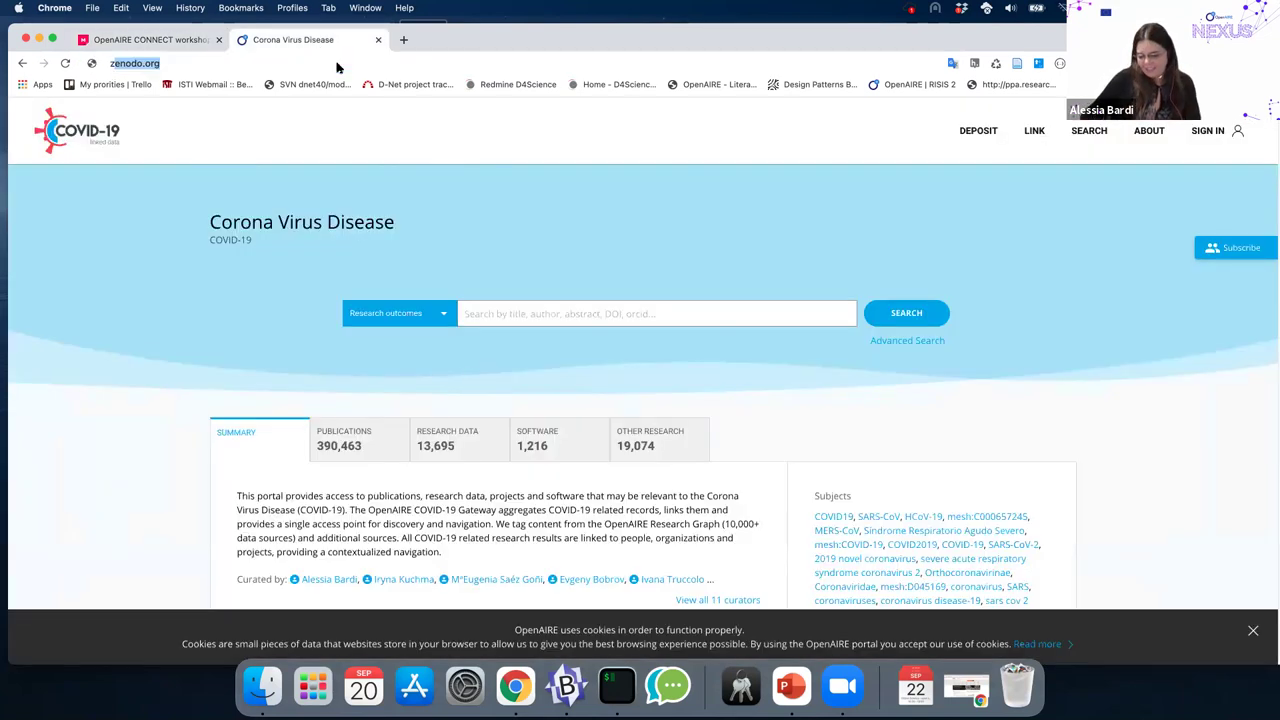
type("o")
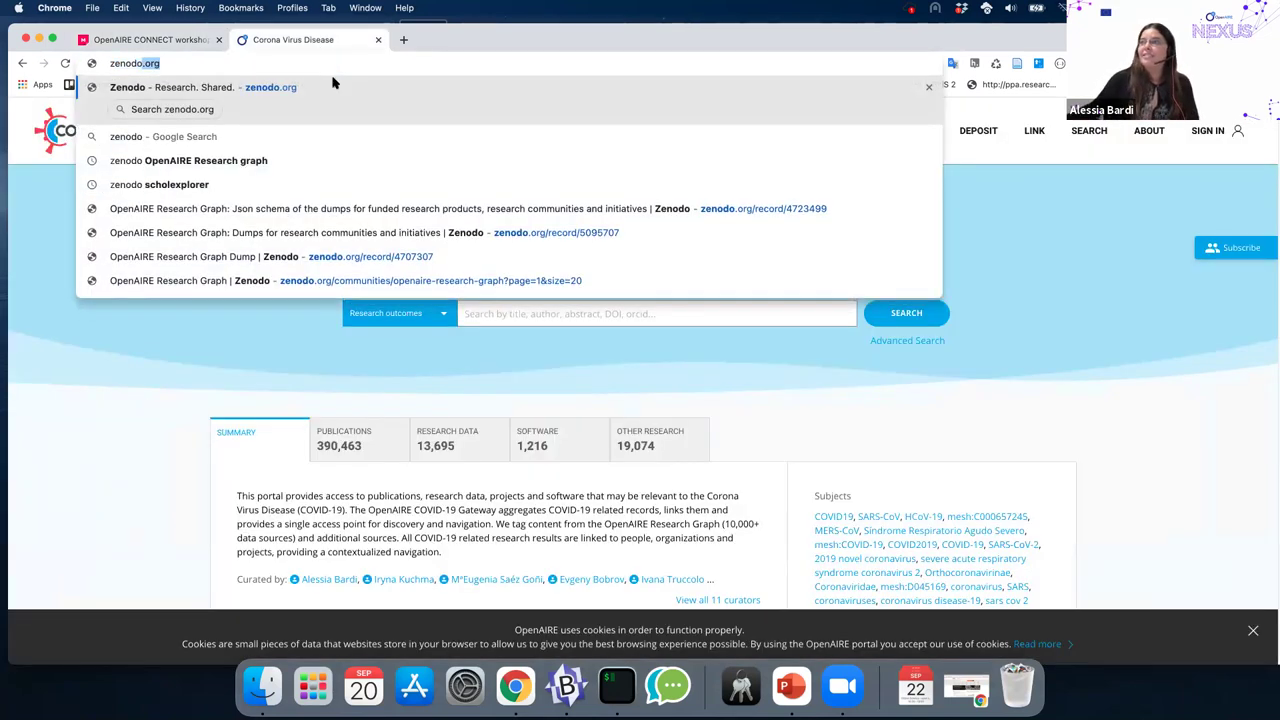
left_click(337, 232)
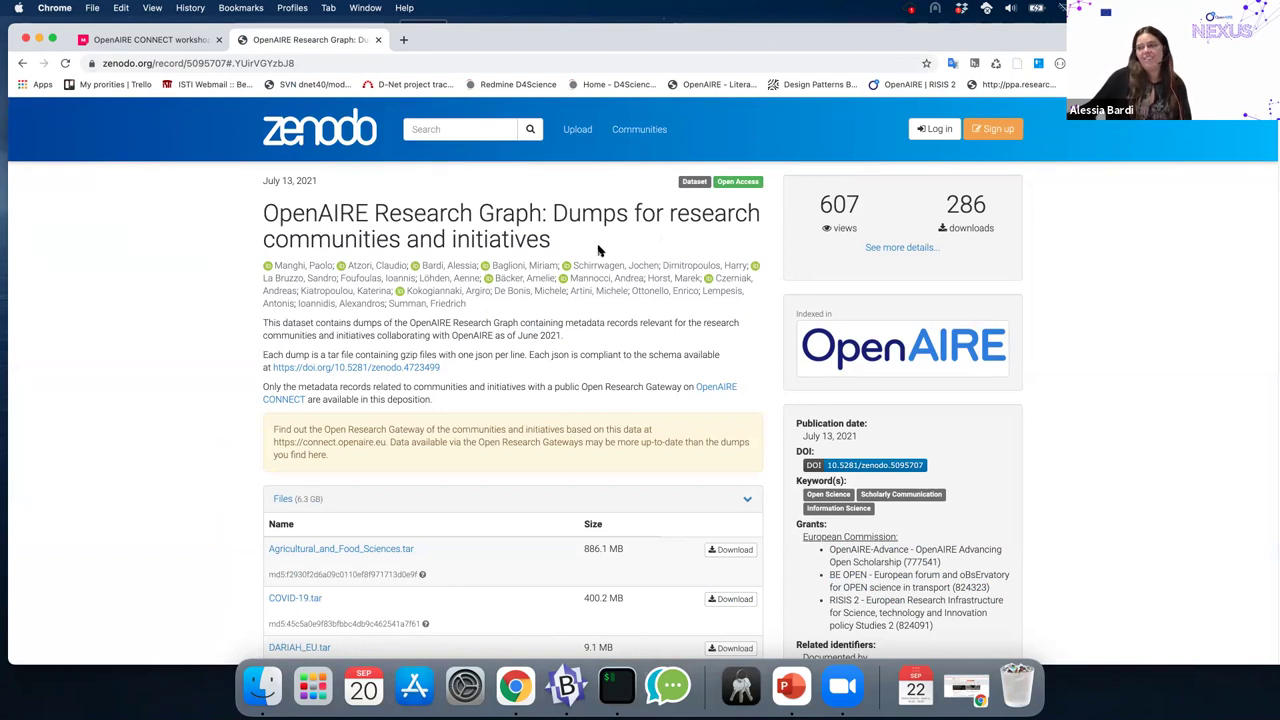
scroll(220, 360, "down", 4)
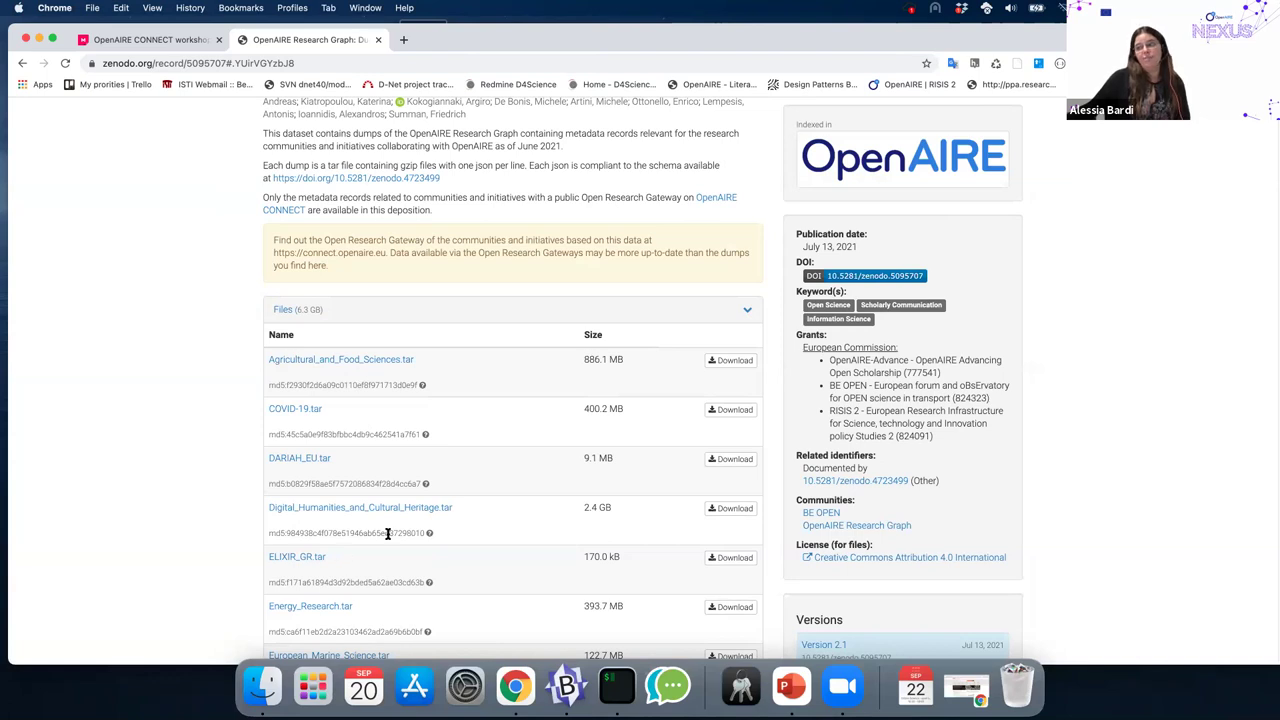
scroll(389, 533, "down", 2)
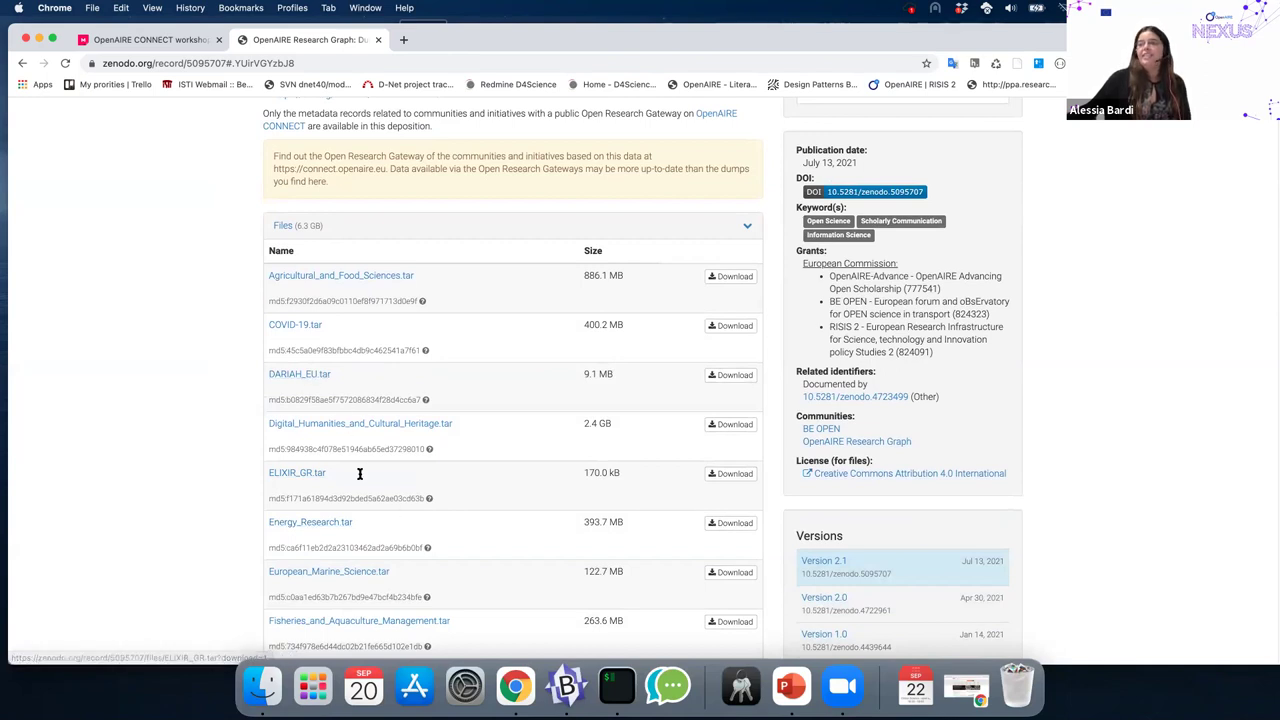
scroll(360, 476, "down", 3)
scroll(360, 474, "down", 2)
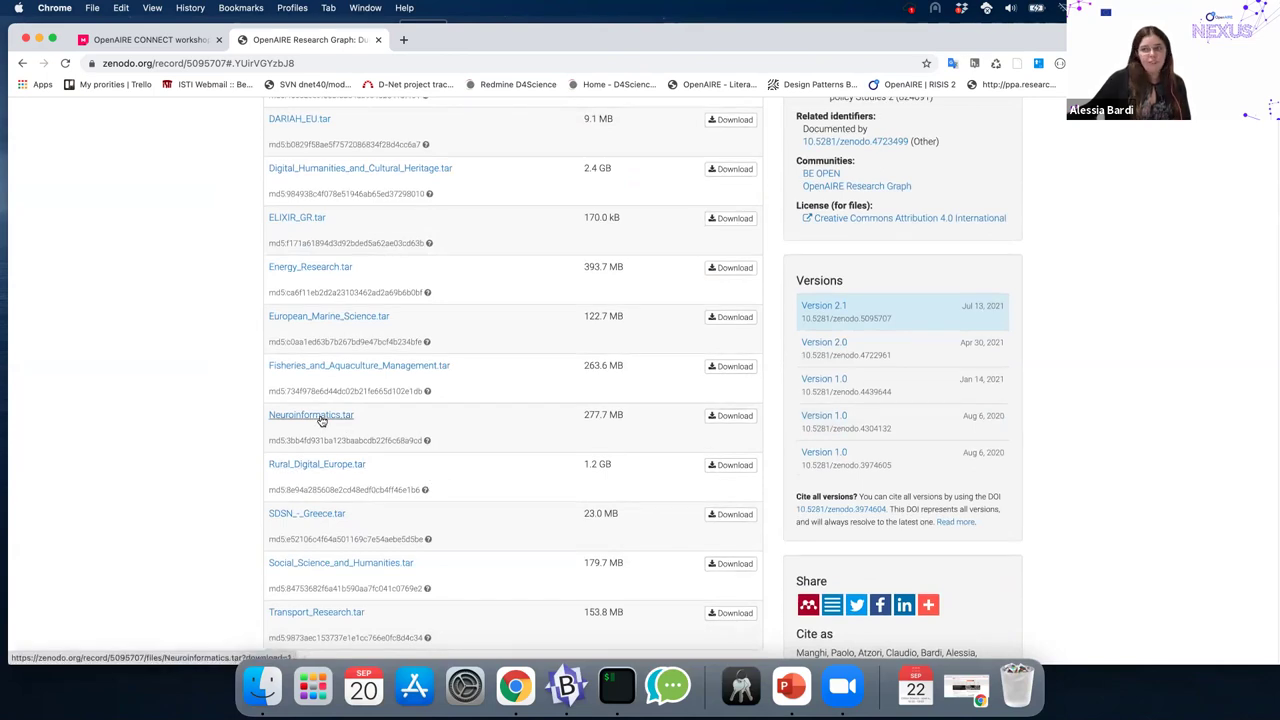
scroll(394, 422, "down", 1)
scroll(394, 422, "up", 9)
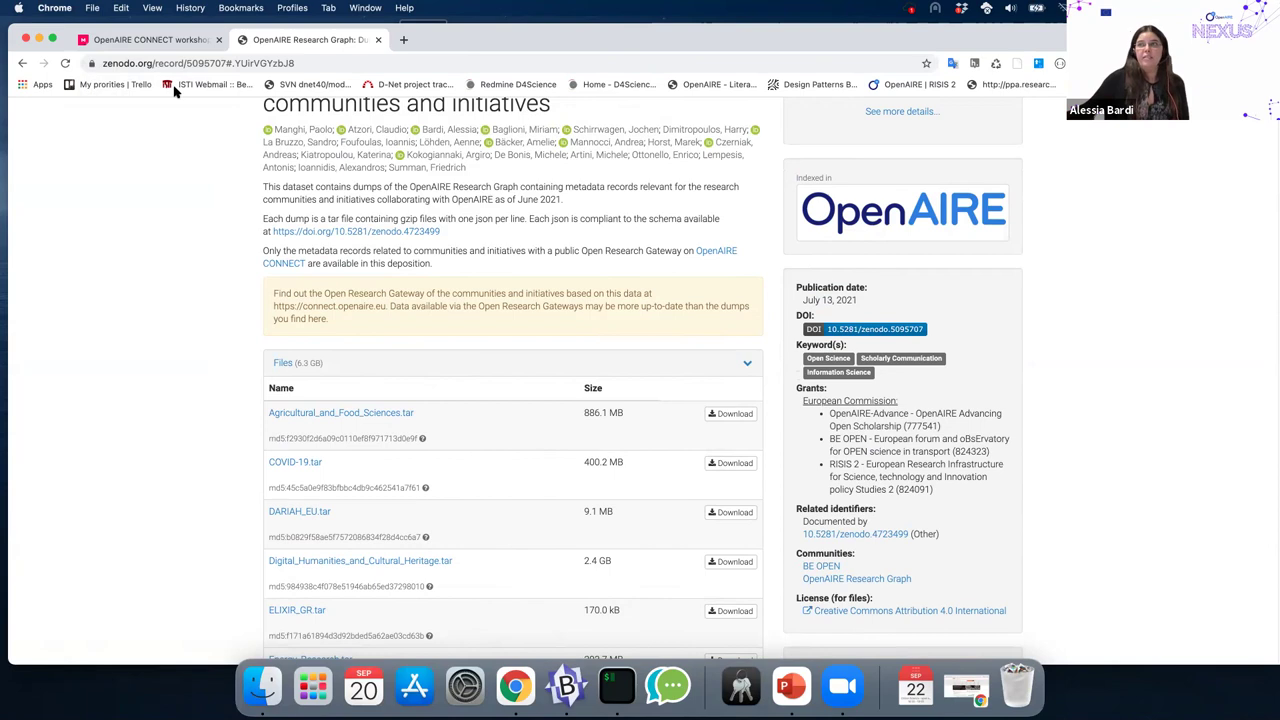
- Switch back to the MURAL board and review the co-design session area, focusing on the "Retracted papers" sticky note
left_click(150, 39)
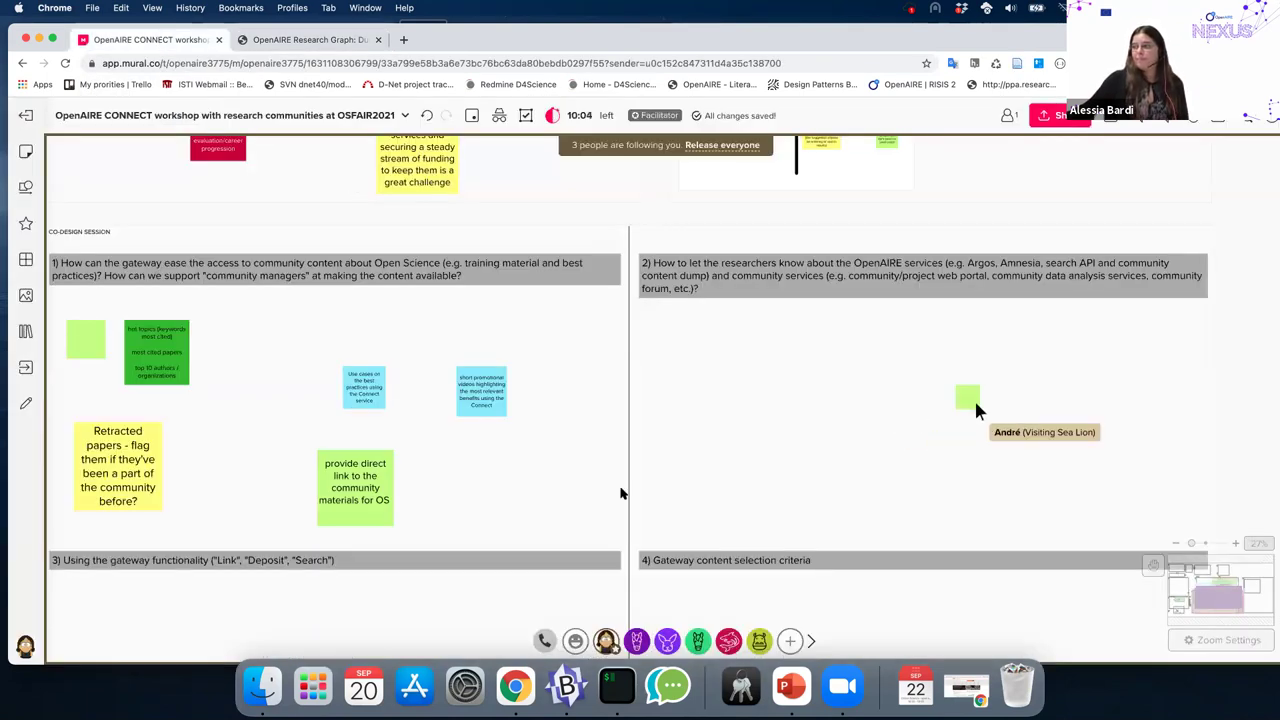
scroll(686, 487, "down", 1)
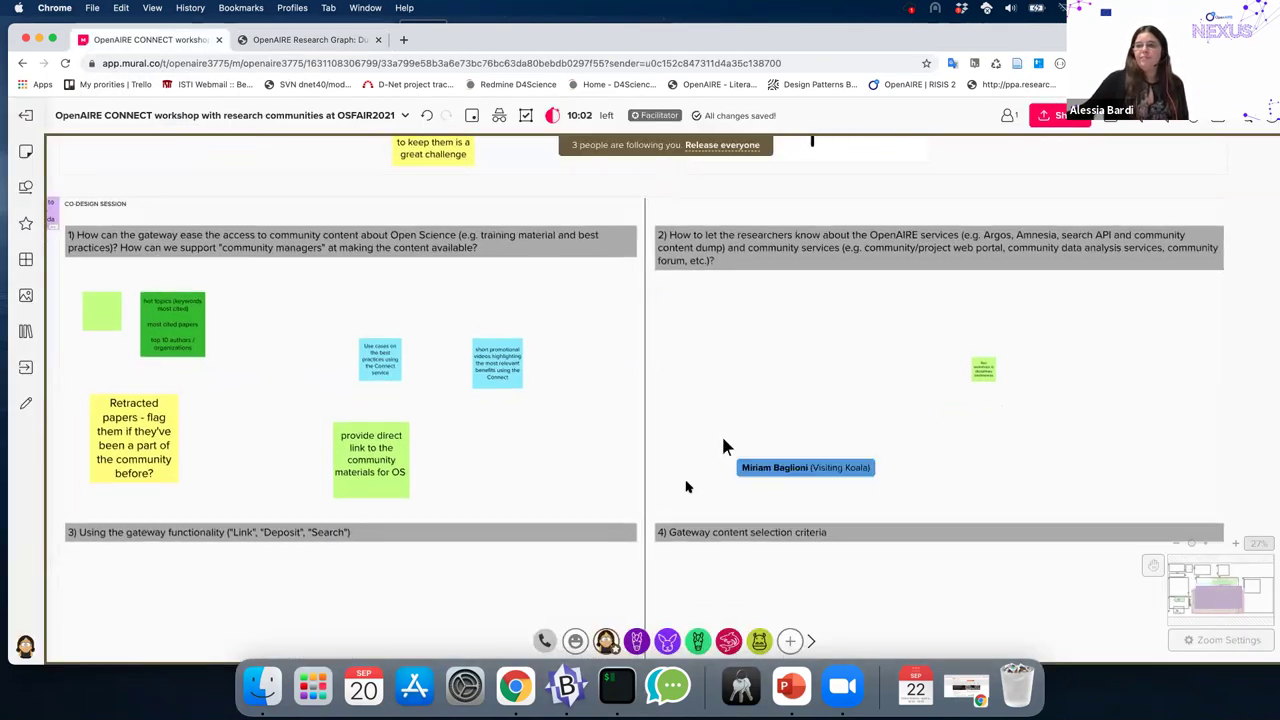
scroll(691, 450, "down", 1)
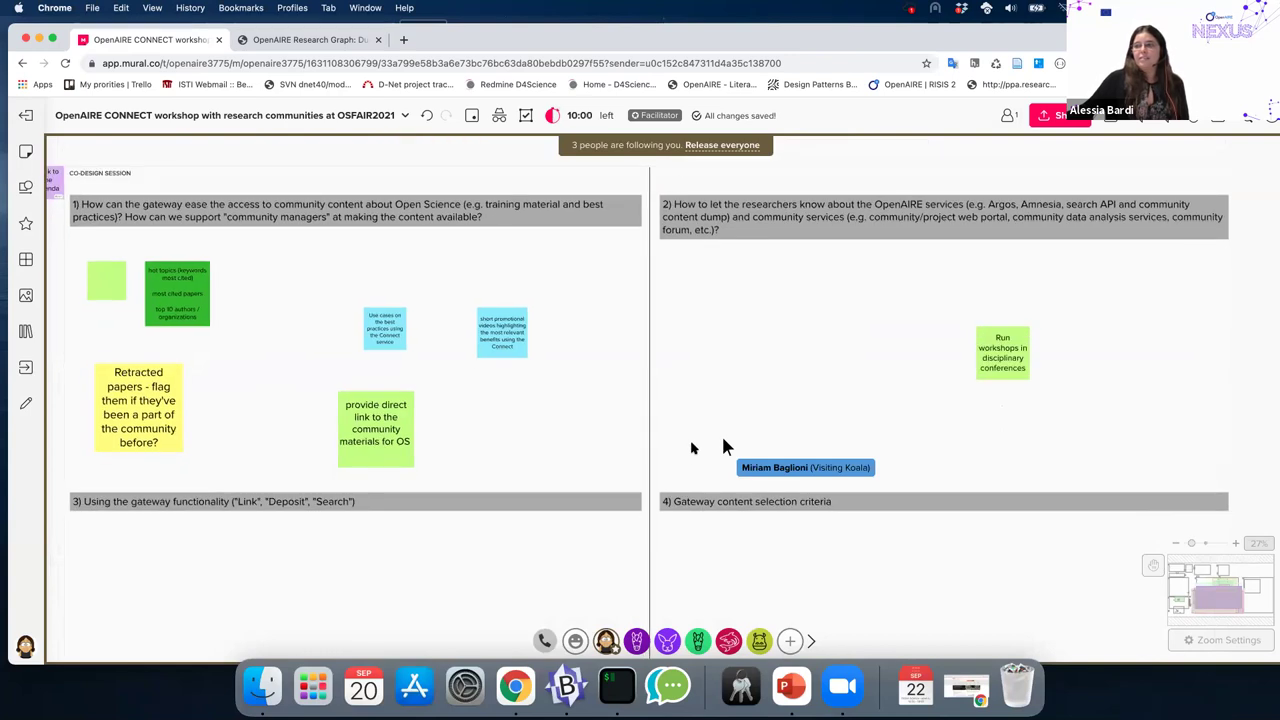
scroll(691, 440, "down", 1)
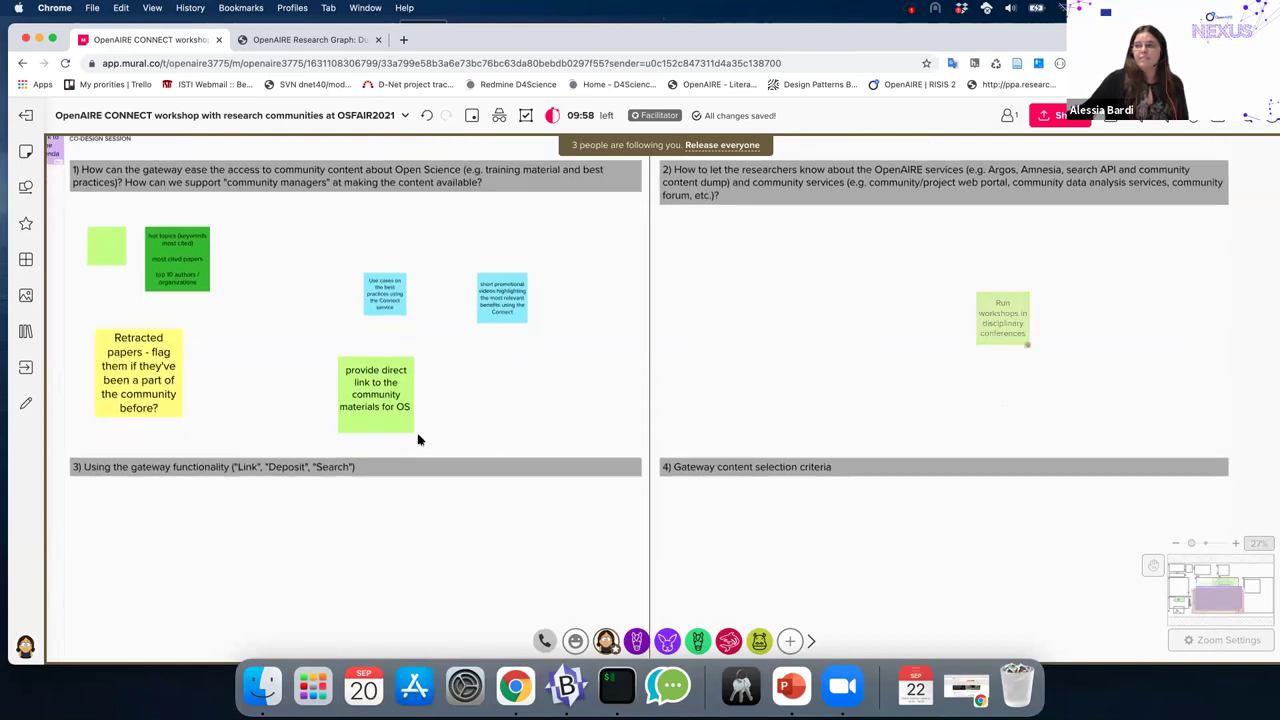
left_click(145, 411)
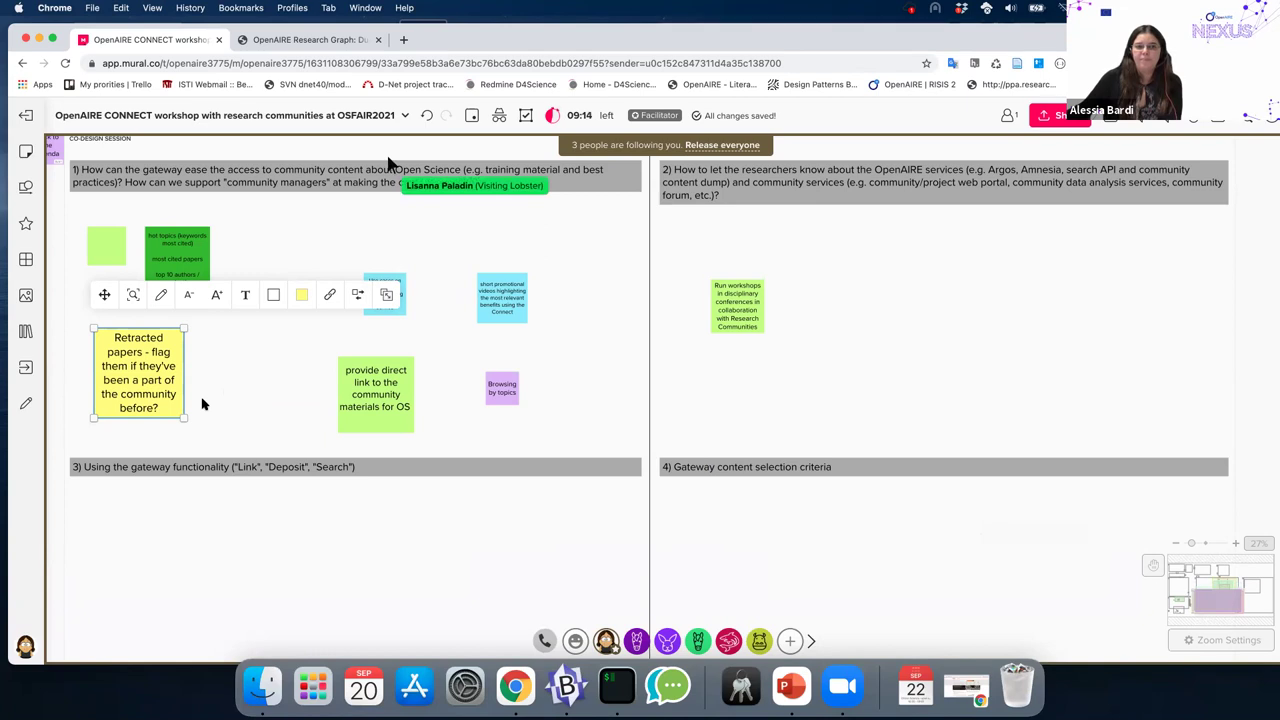
left_click(202, 404)
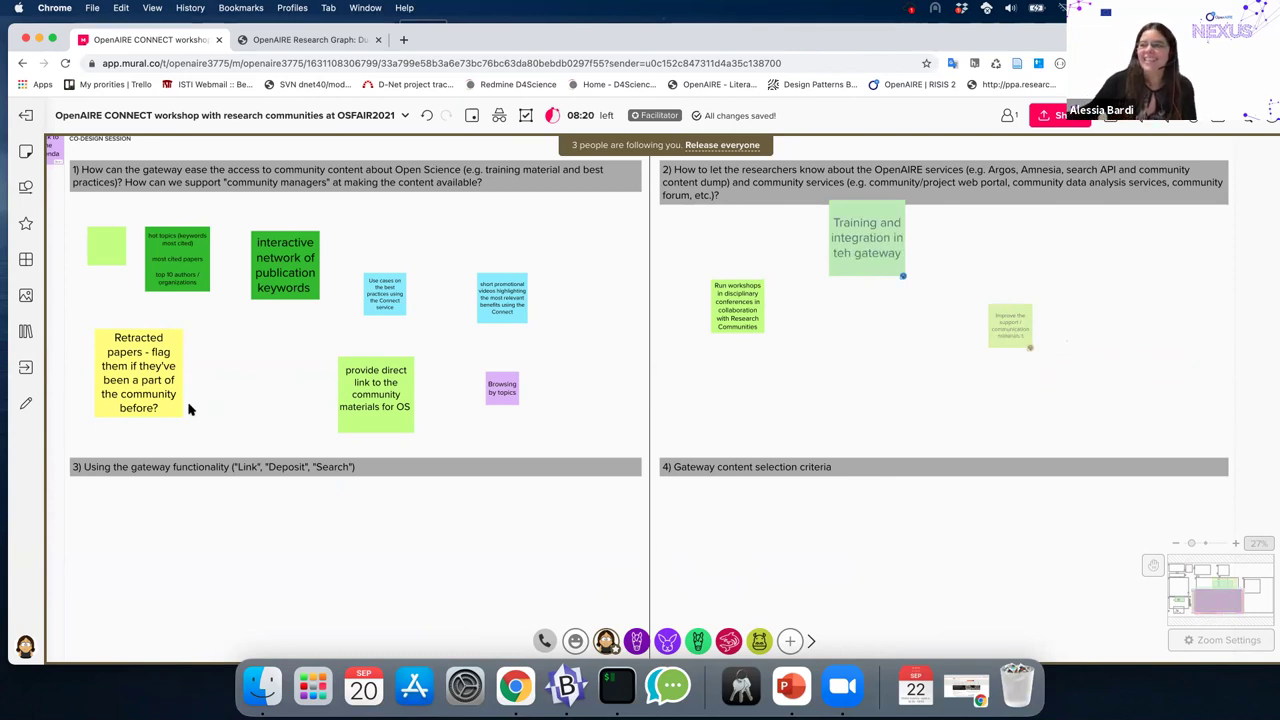
- Append "(via annotation?)" to the text of the yellow "Retracted papers" sticky note under co-design question 1
left_click(153, 414)
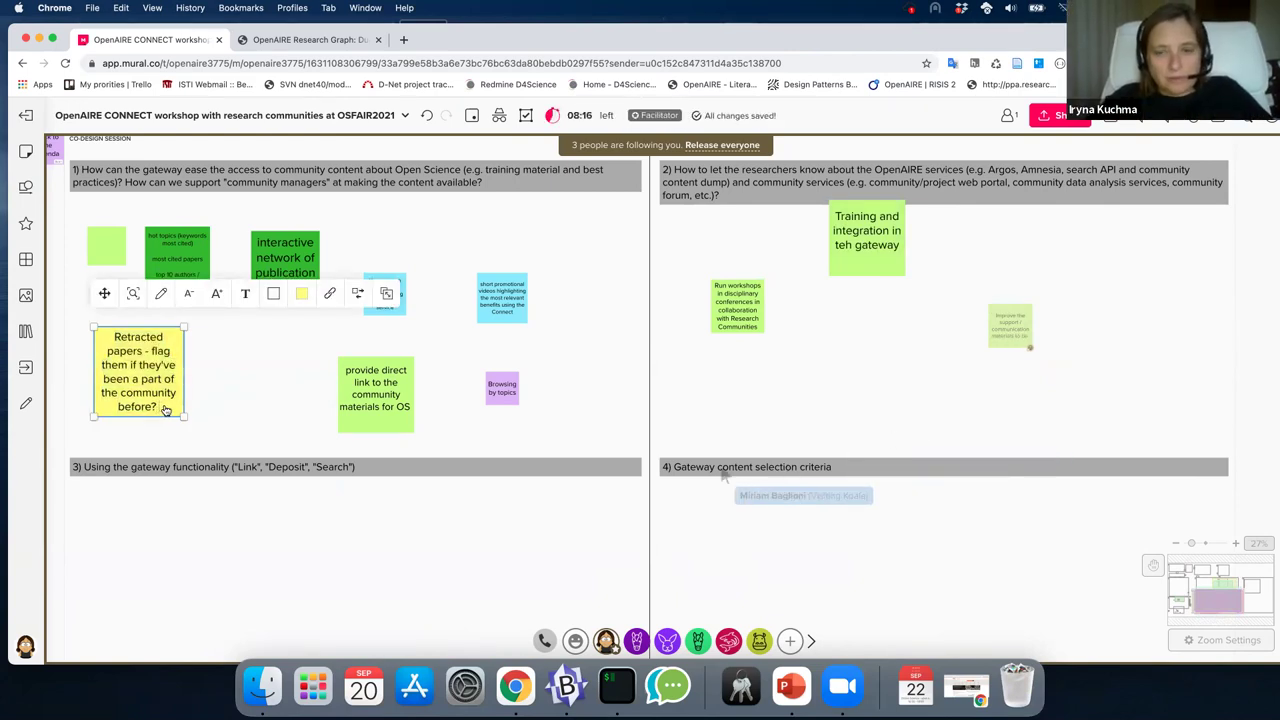
type("ia annot")
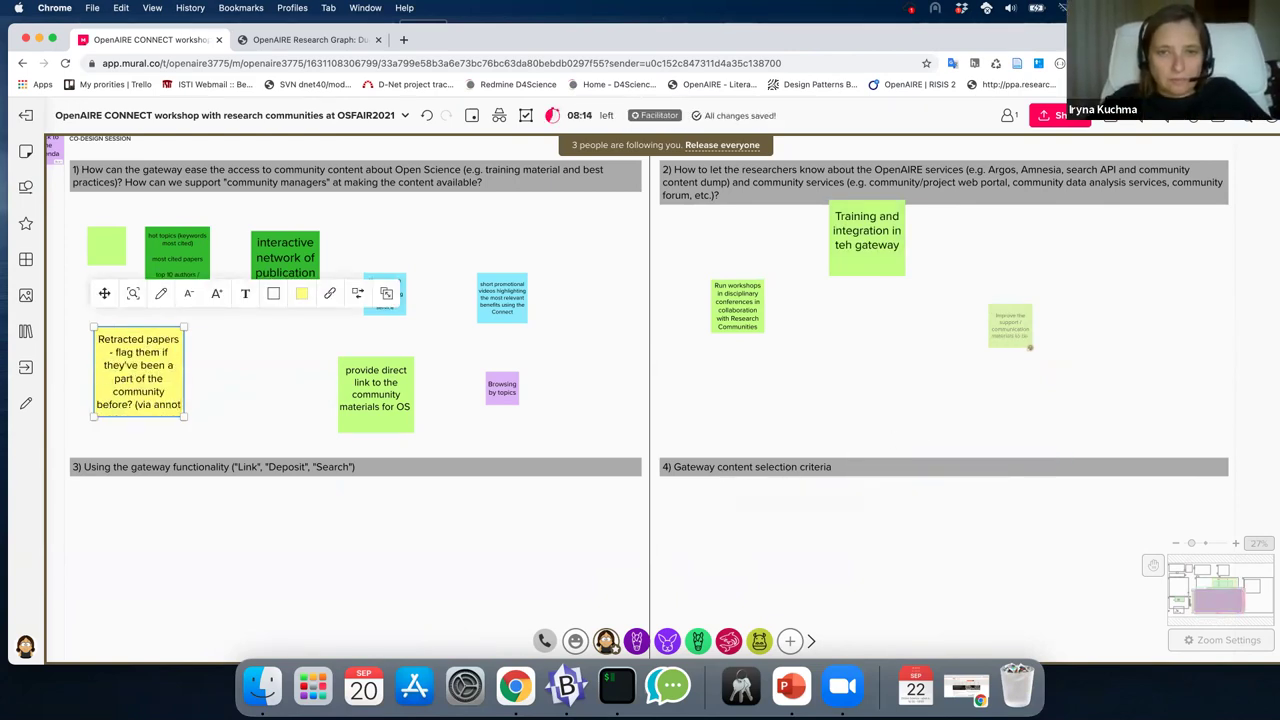
type("atio")
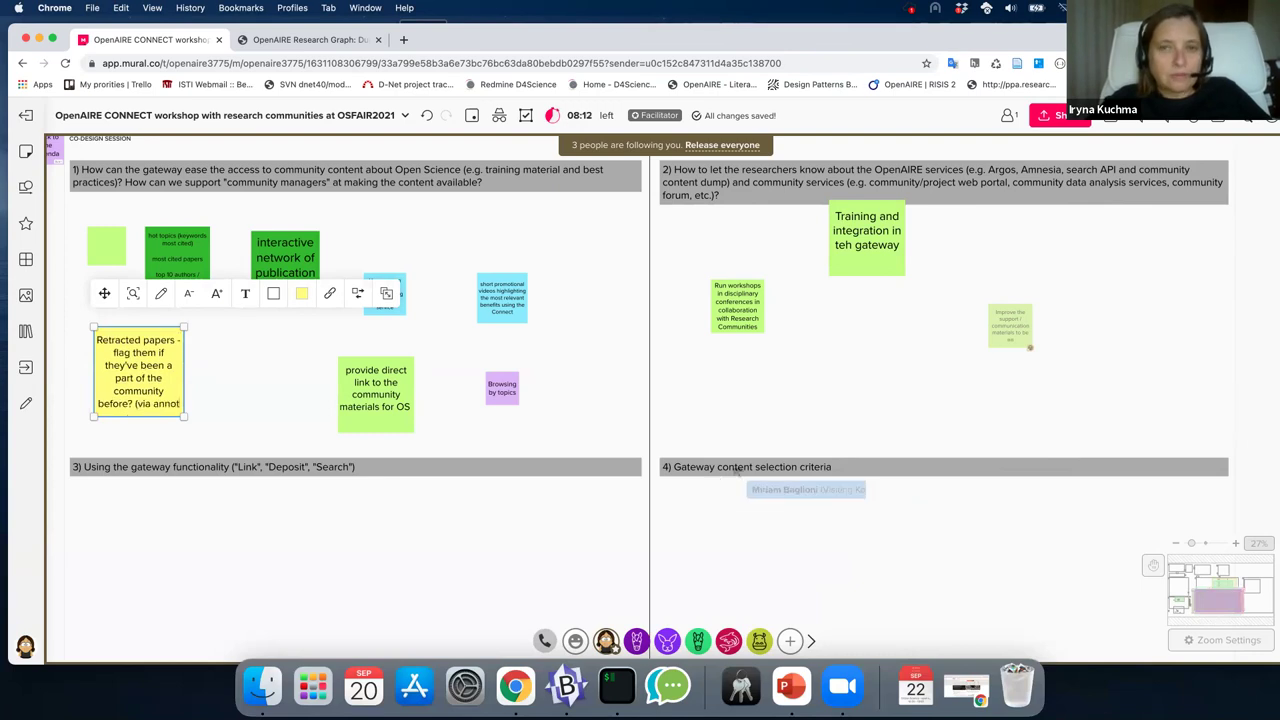
type("n")
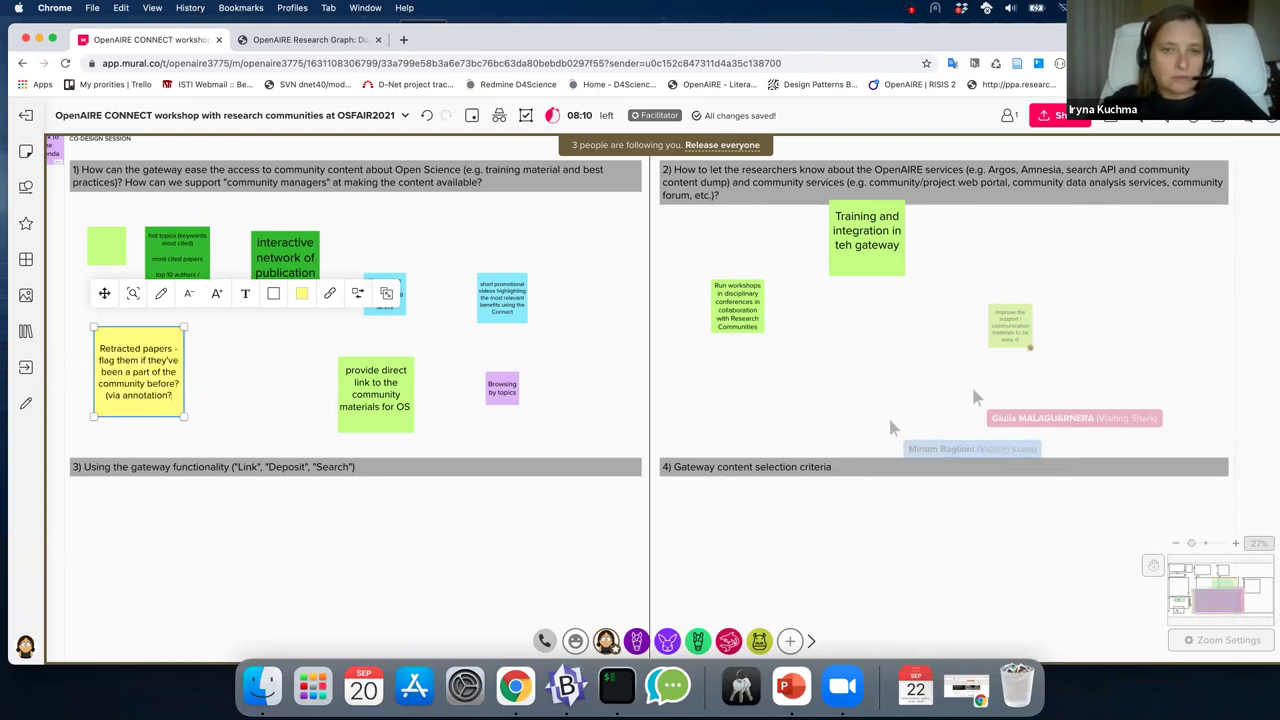
type("?)")
left_click(200, 384)
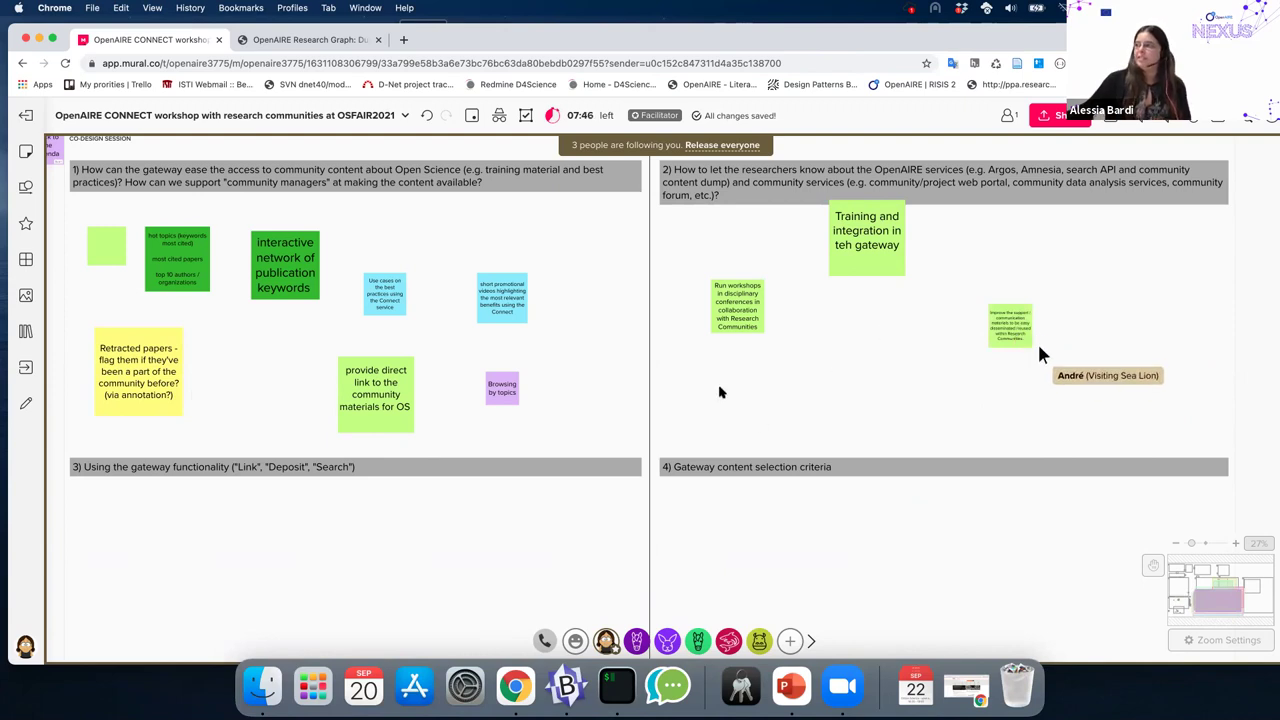
- Add a blank yellow sticky note under co-design question 2, below the disciplinary conference workshops note
double_click(734, 384)
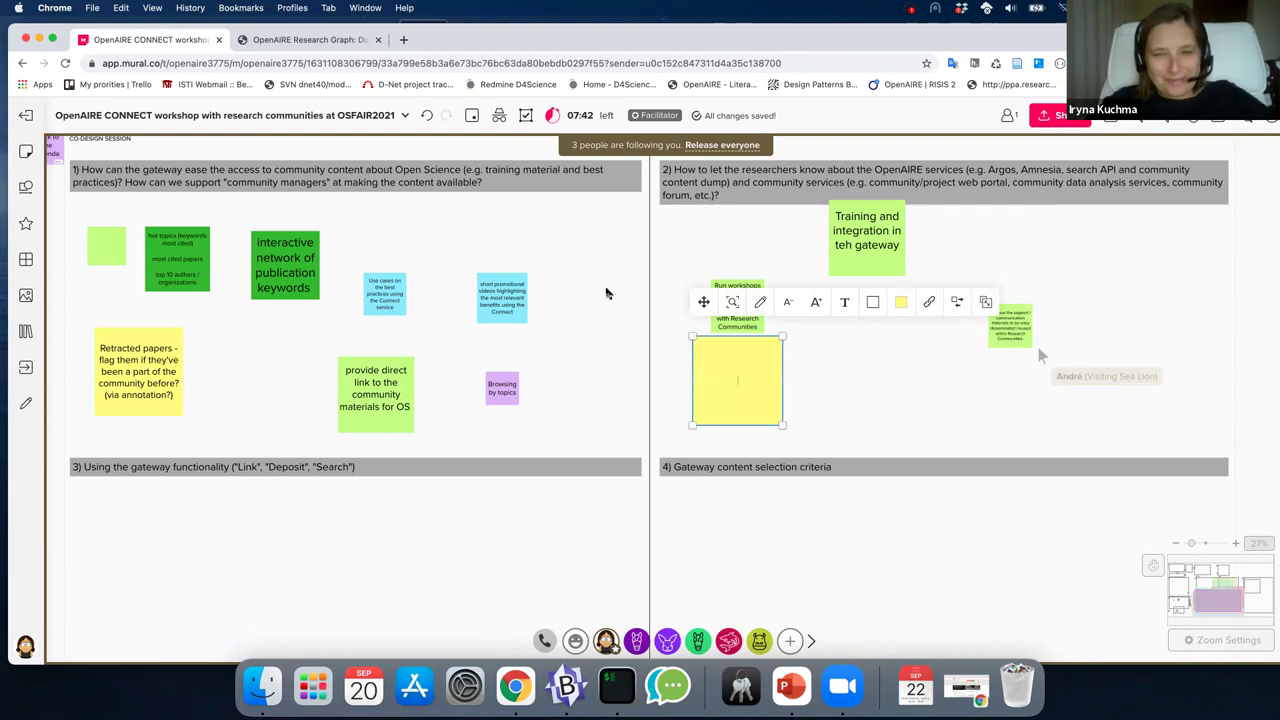
- Switch to the Zenodo browser tab, load covid-19.openaire.eu there and look down the home page to the supporting organizations
left_click(358, 39)
left_click(348, 63)
type("covid")
key("Return")
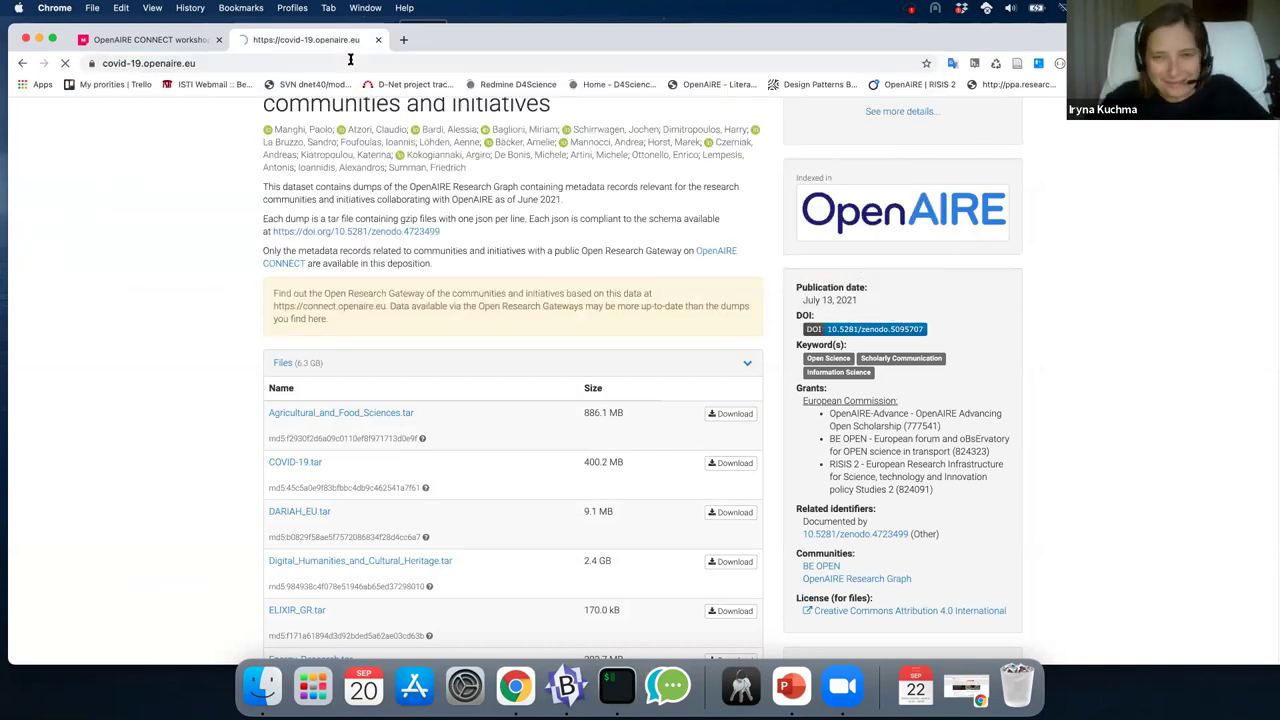
scroll(620, 273, "down", 5)
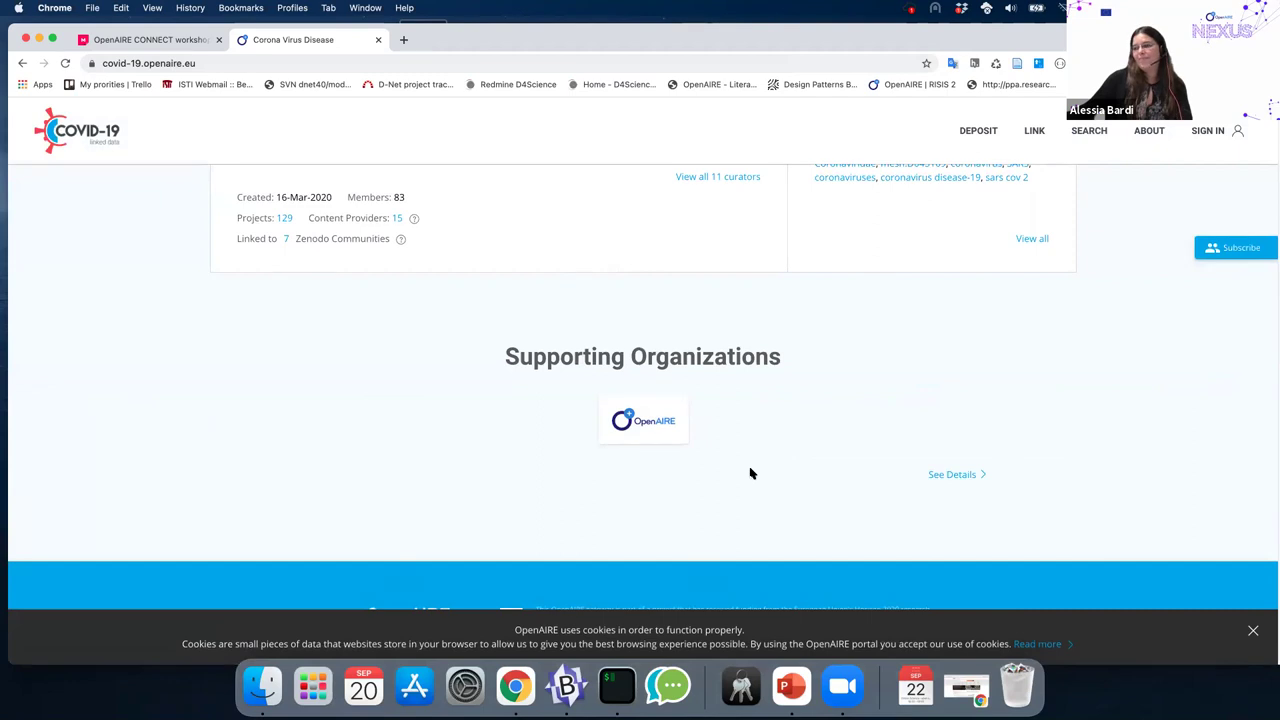
- Load enermaps.openaire.eu in the gateway browser tab and examine its supporting organizations and the rest of the home page
scroll(752, 473, "down", 1)
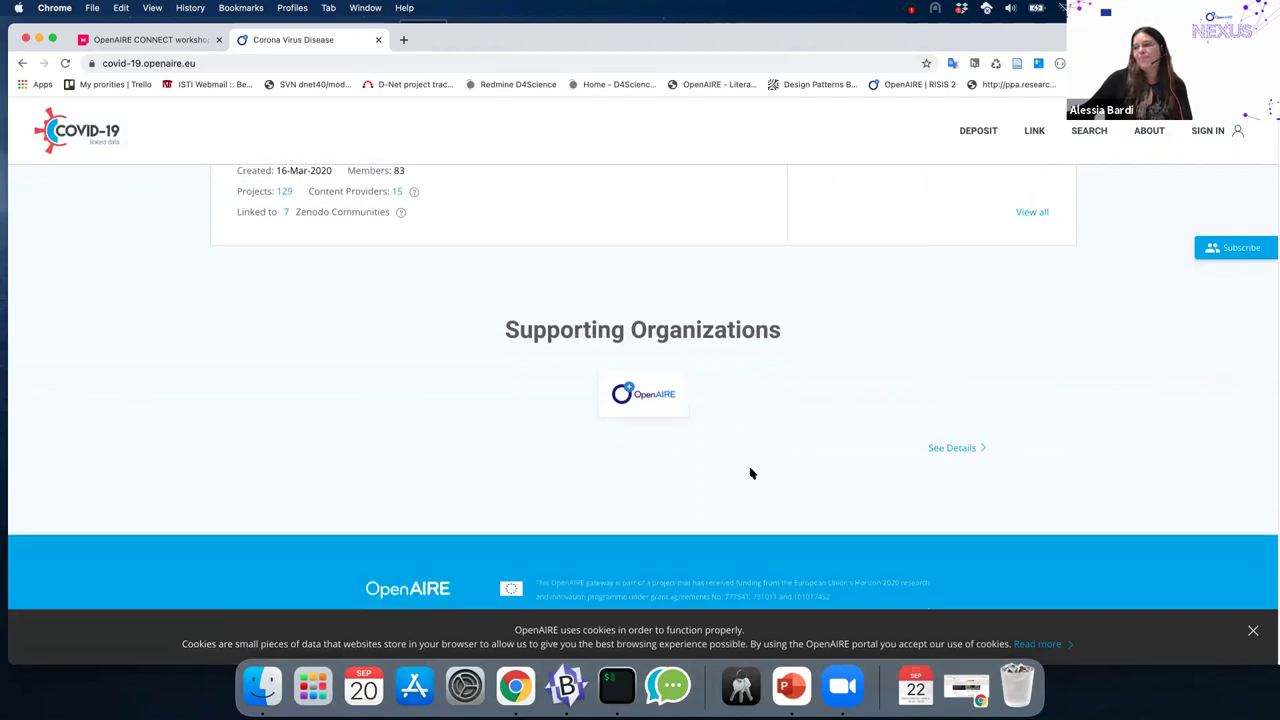
left_click(303, 62)
type("enermaps")
key("Return")
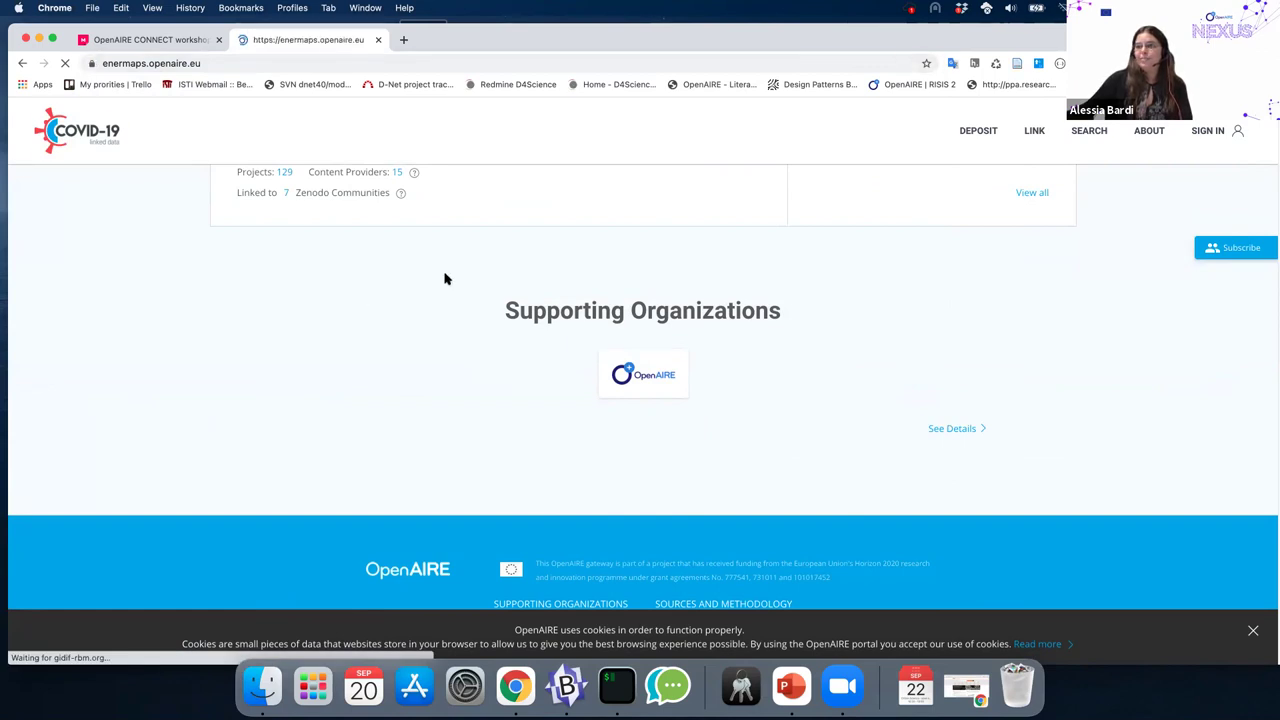
scroll(629, 325, "down", 15)
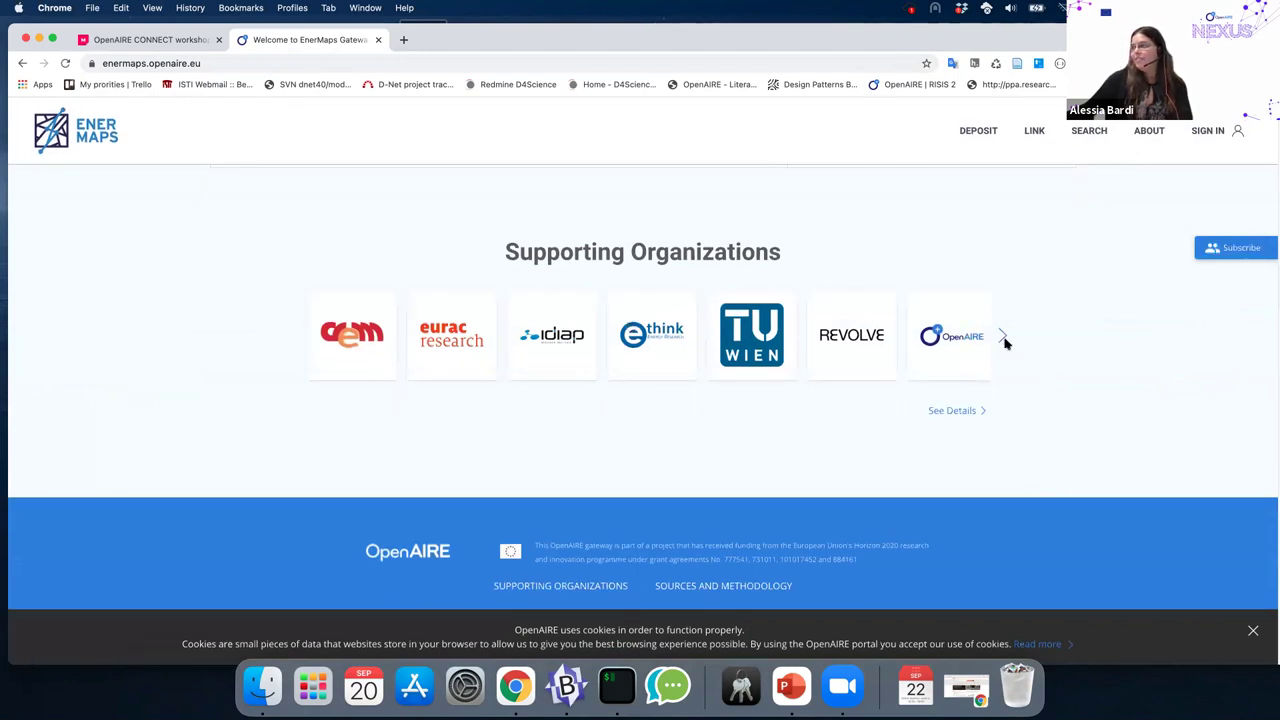
left_click(1003, 338)
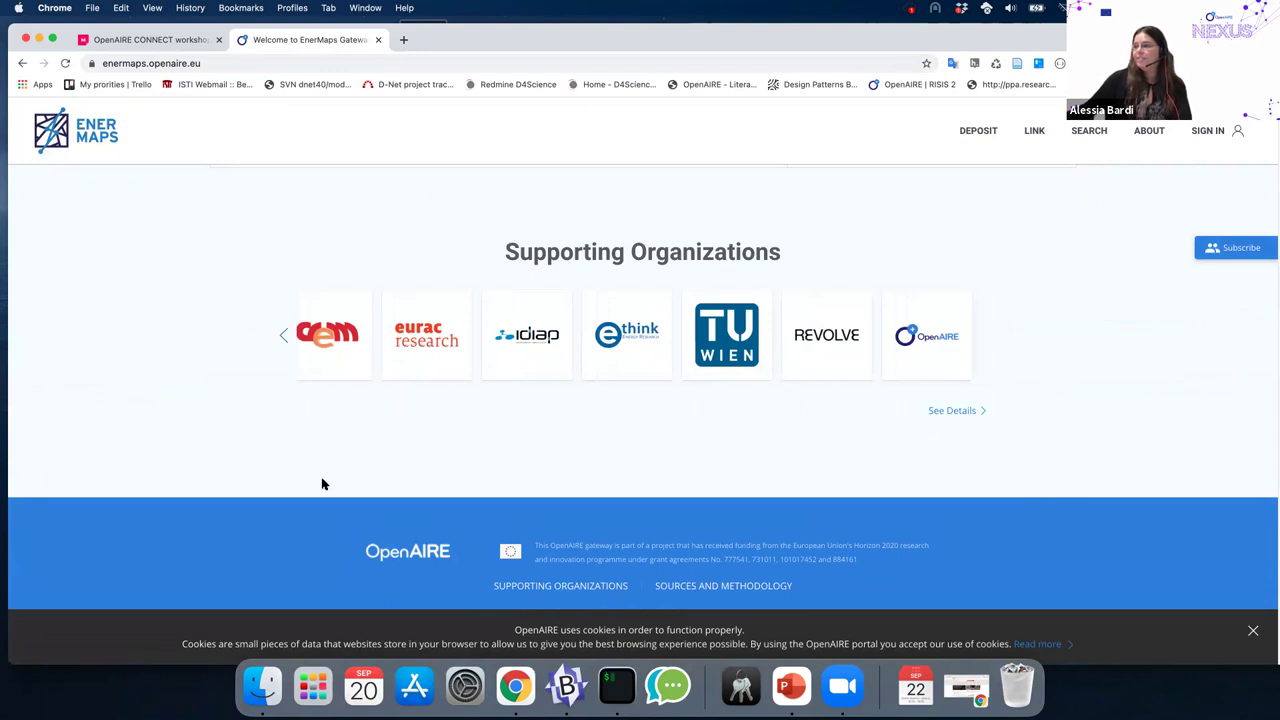
scroll(561, 484, "up", 3)
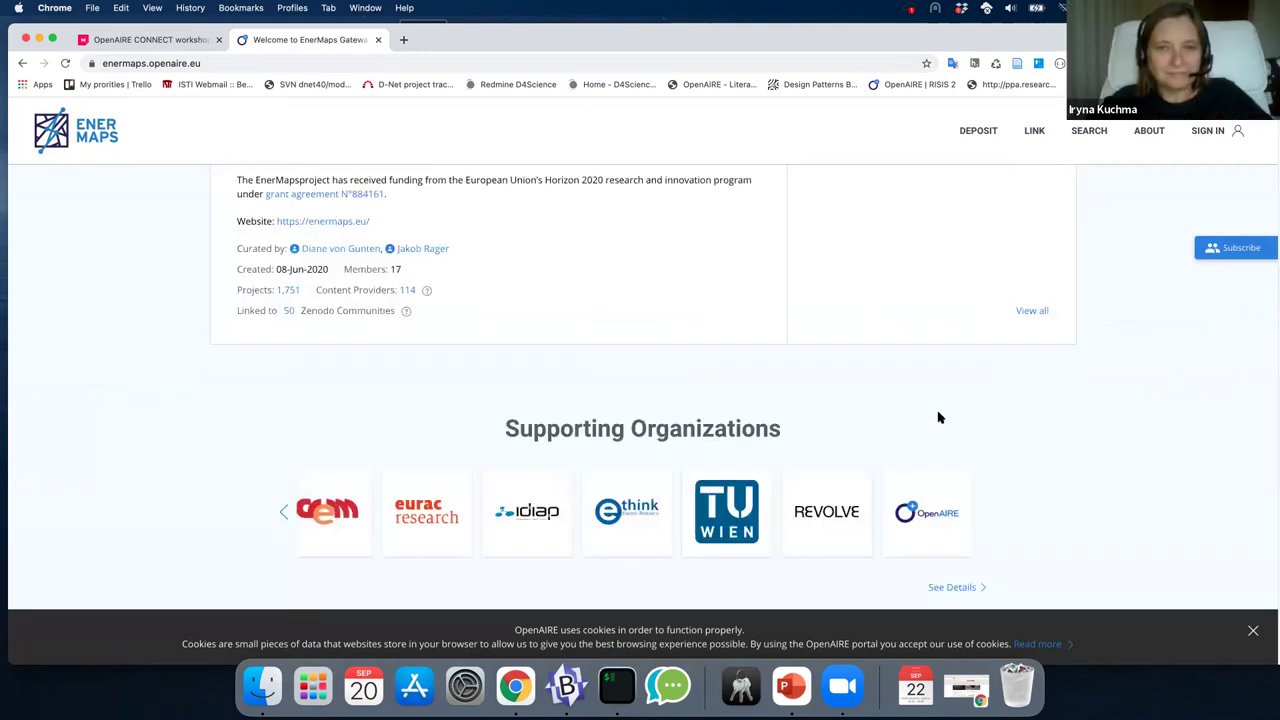
scroll(940, 418, "down", 1)
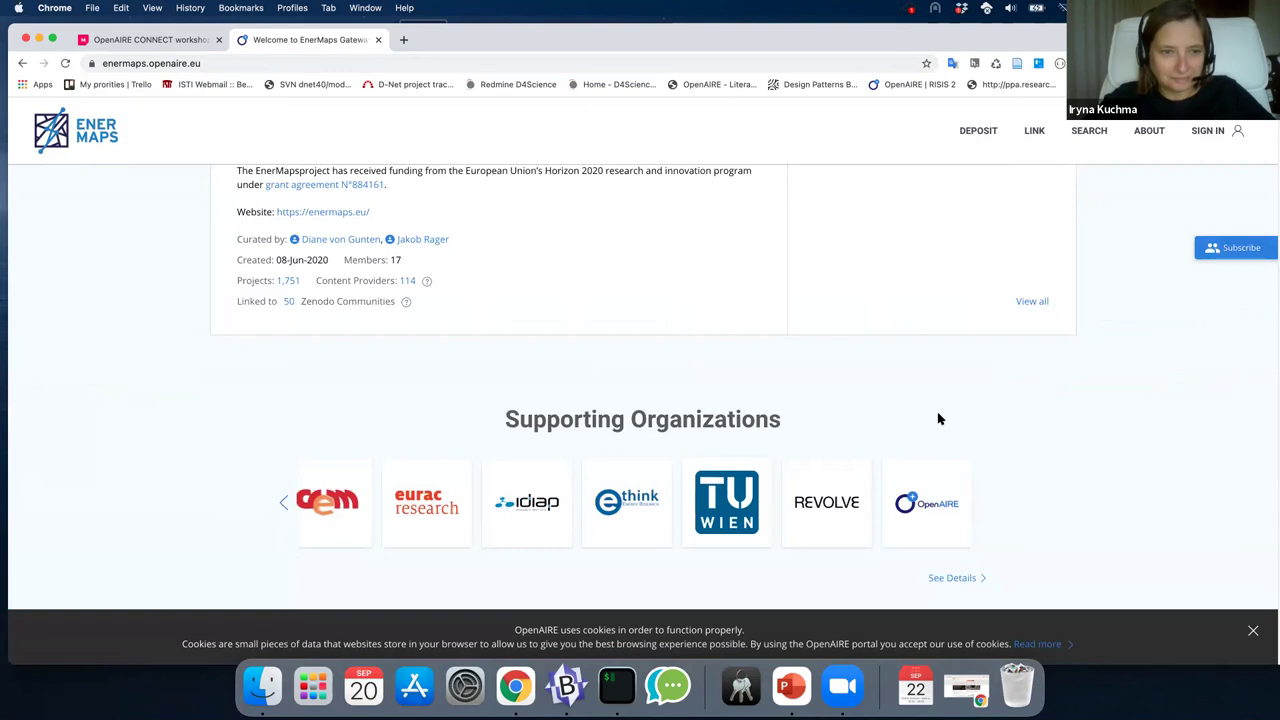
scroll(940, 418, "down", 1)
scroll(940, 418, "up", 10)
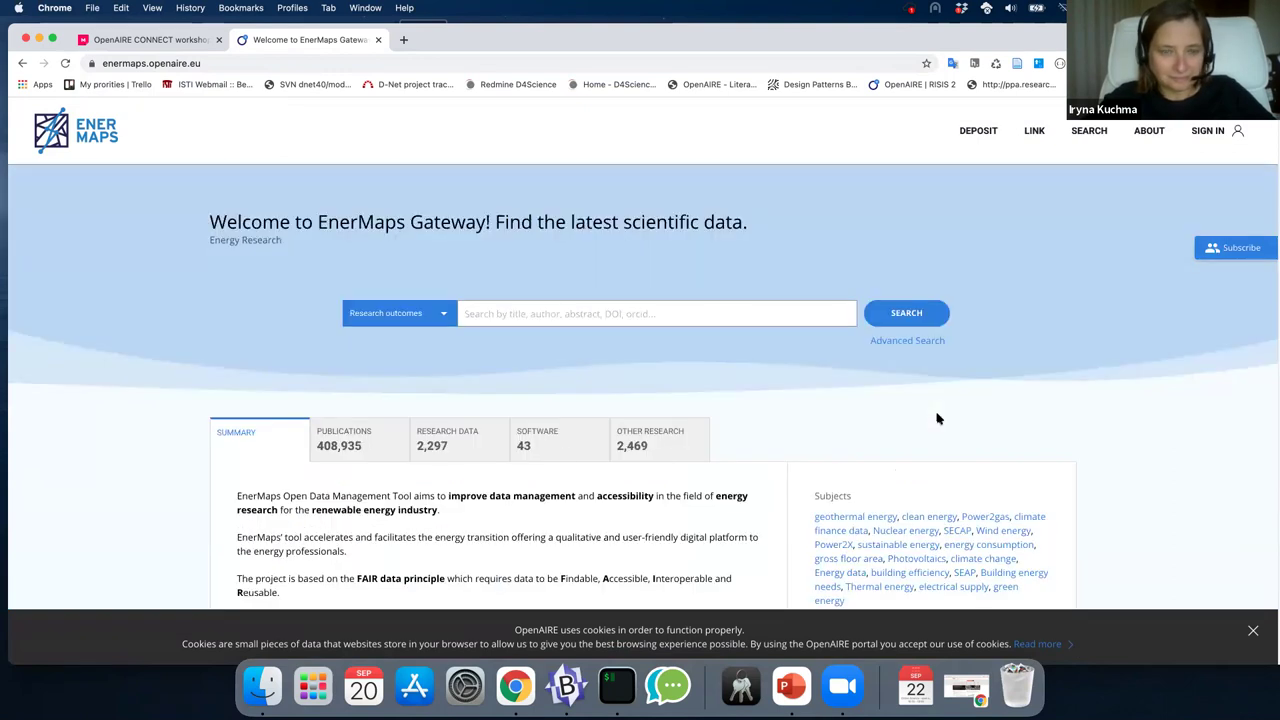
- Return to the MURAL board, fill the blank yellow note with "Use the sapce below organisations to link to OpenAIRE tools" and enlarge it to fit
left_click(178, 40)
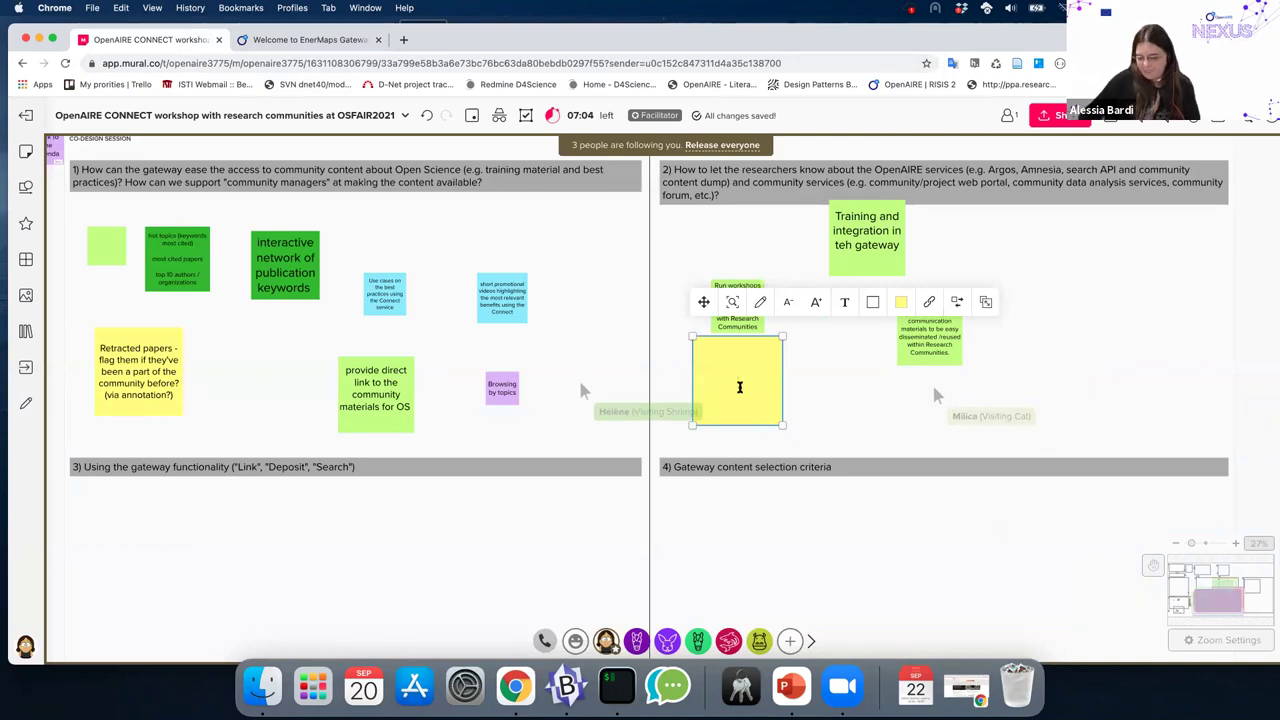
type("Use the sapce below organisations to")
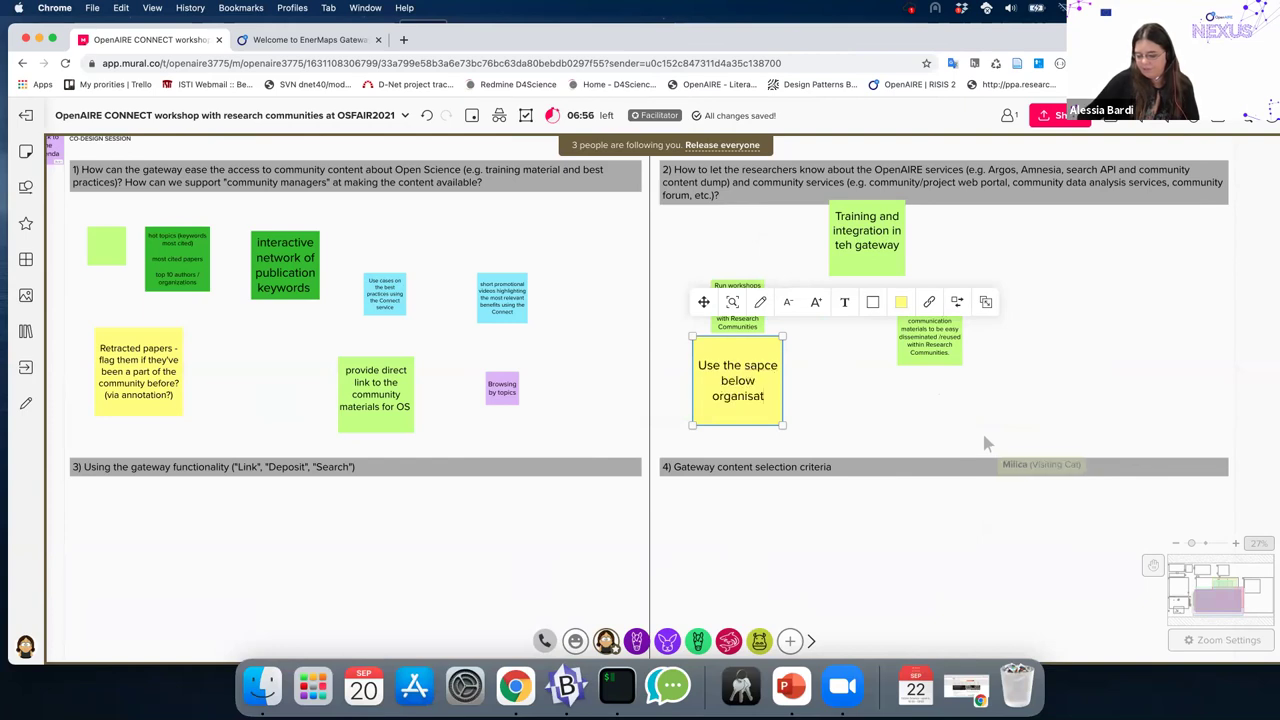
type("k to")
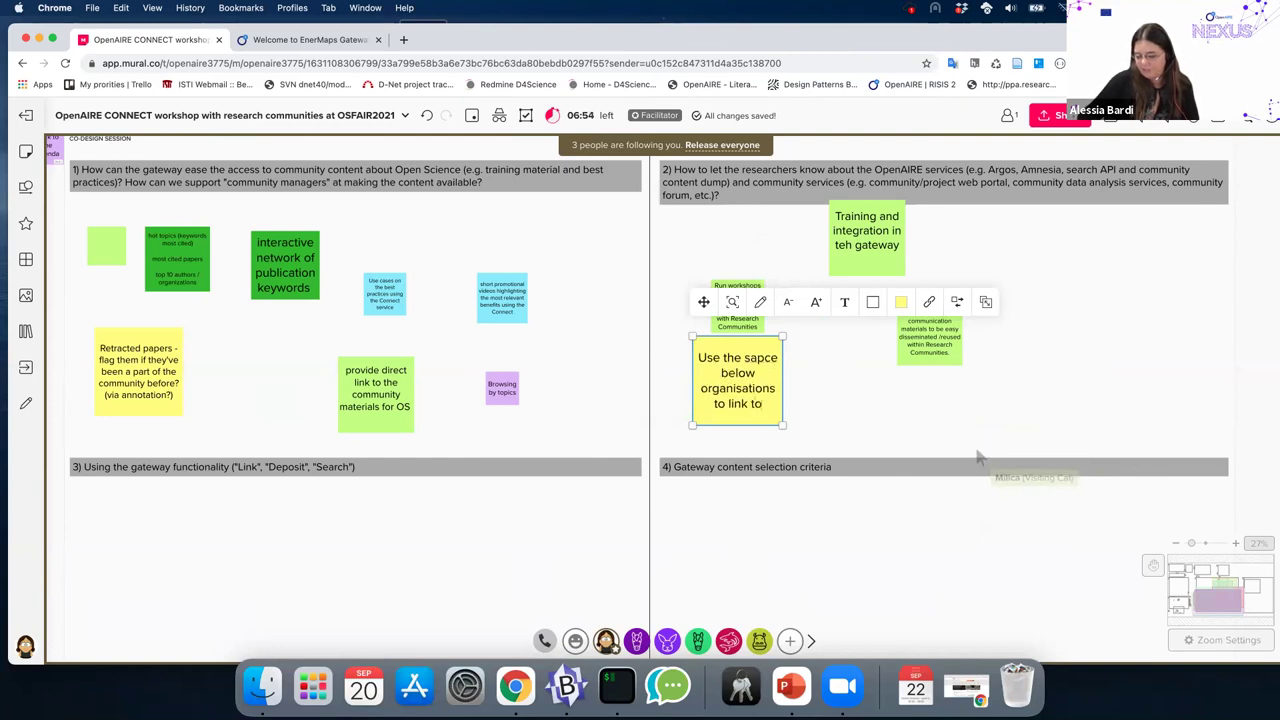
type(" OpenAIRE tools")
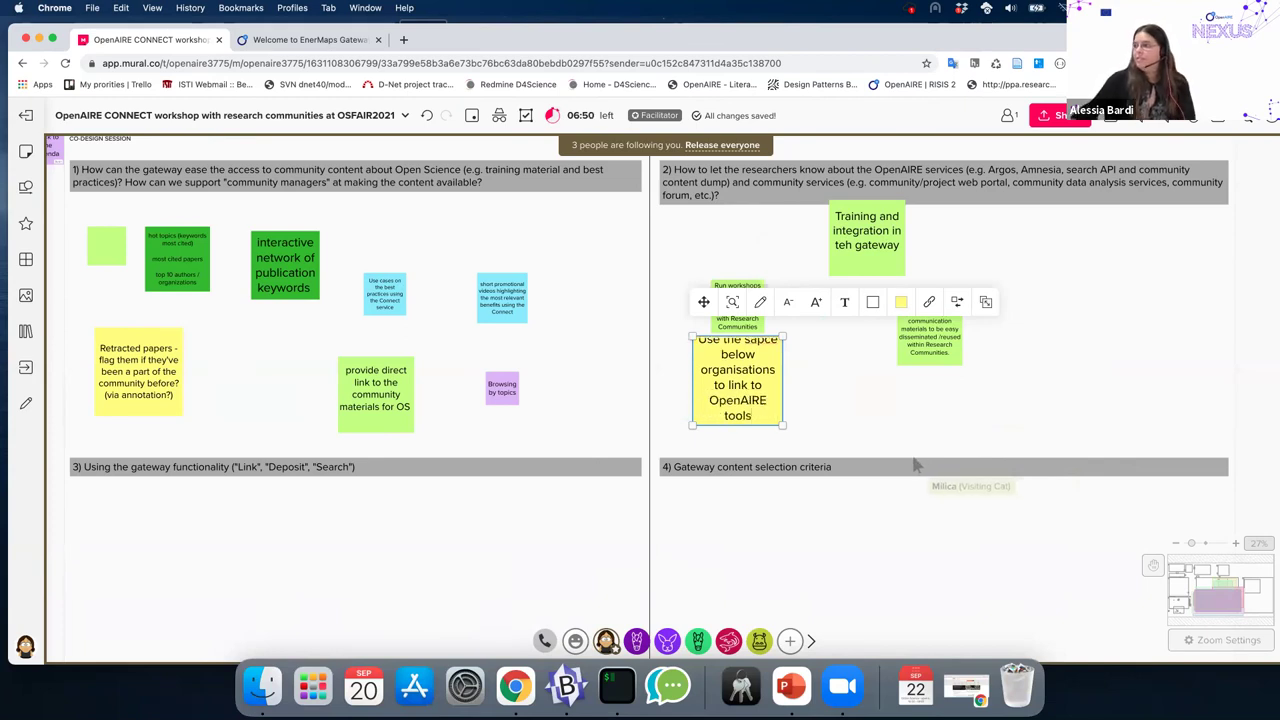
left_click_drag(783, 425, 740, 437)
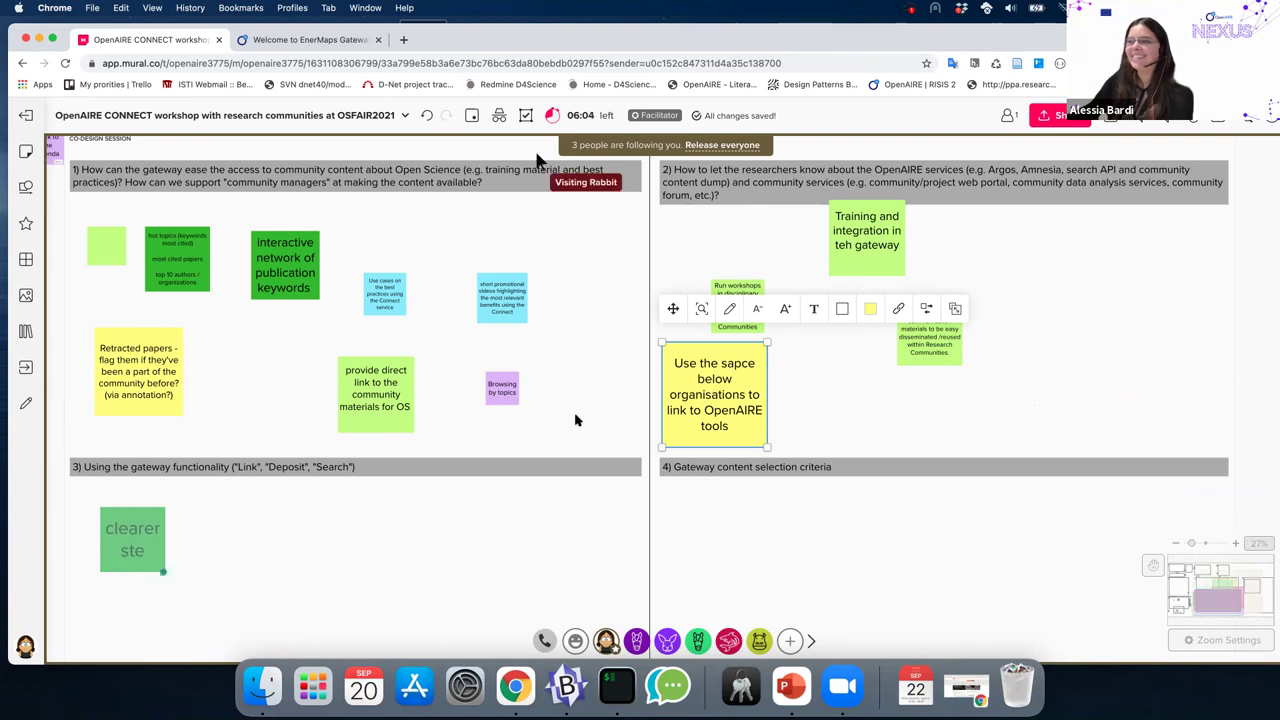
- Move the "Browsing by topics" and "Retracted papers" notes from question 1 into section 3, beside the "clearer steps" note
left_click(406, 428)
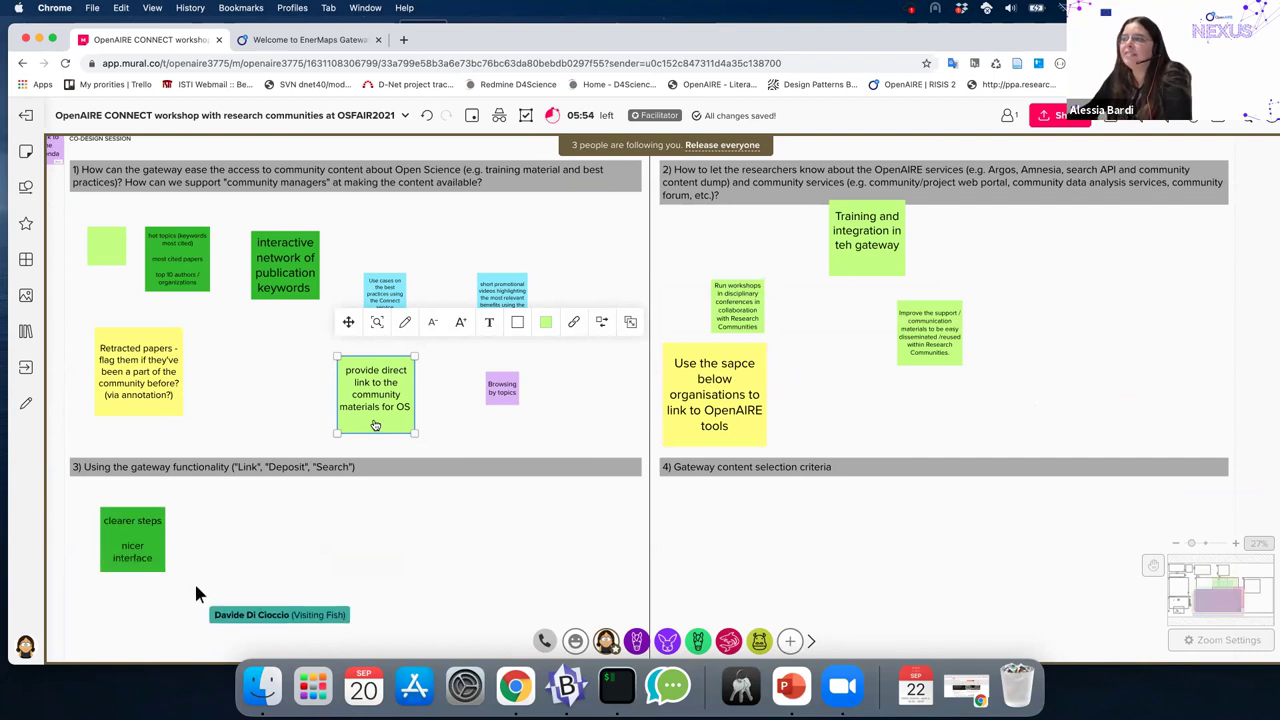
left_click(510, 404)
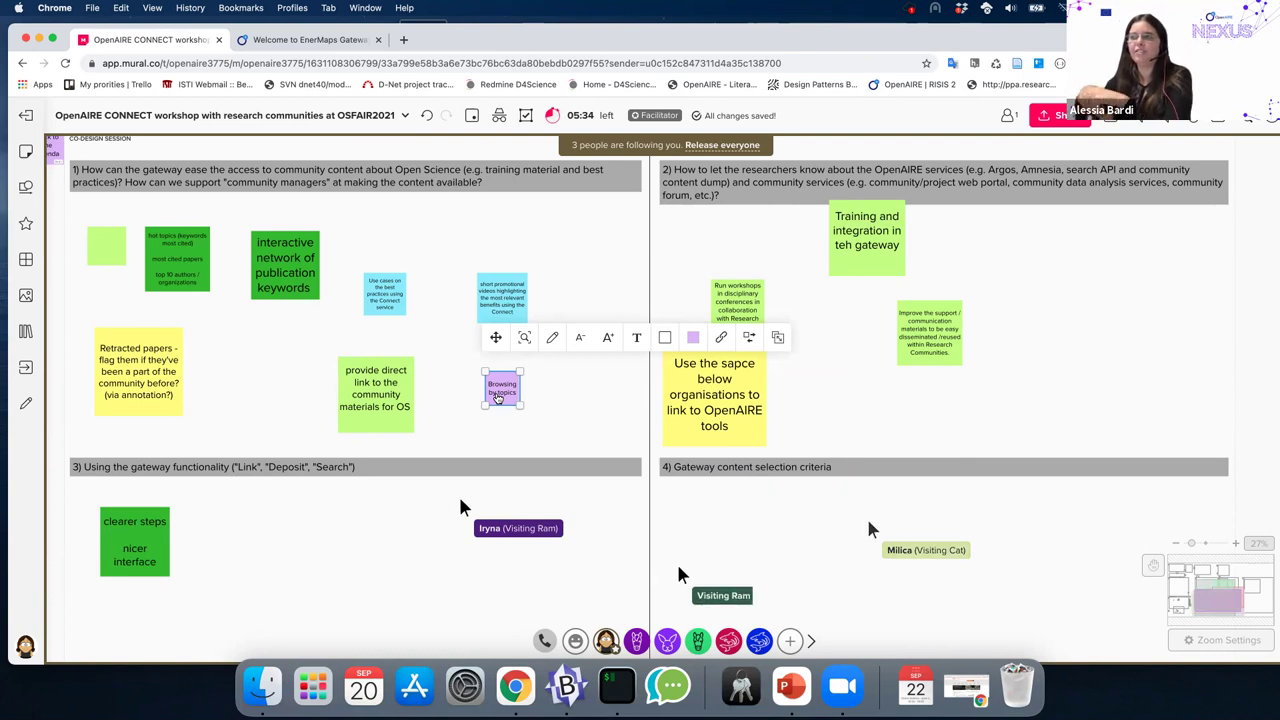
left_click_drag(145, 370, 243, 551)
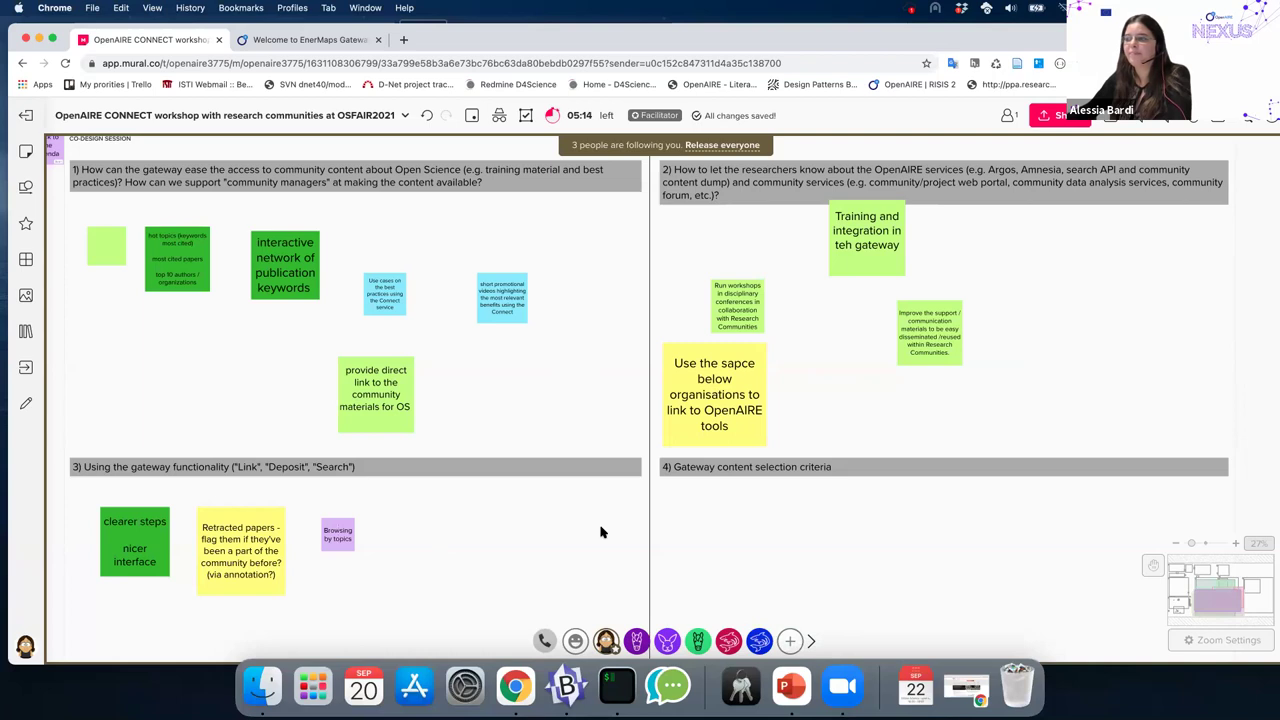
left_click_drag(583, 537, 580, 514)
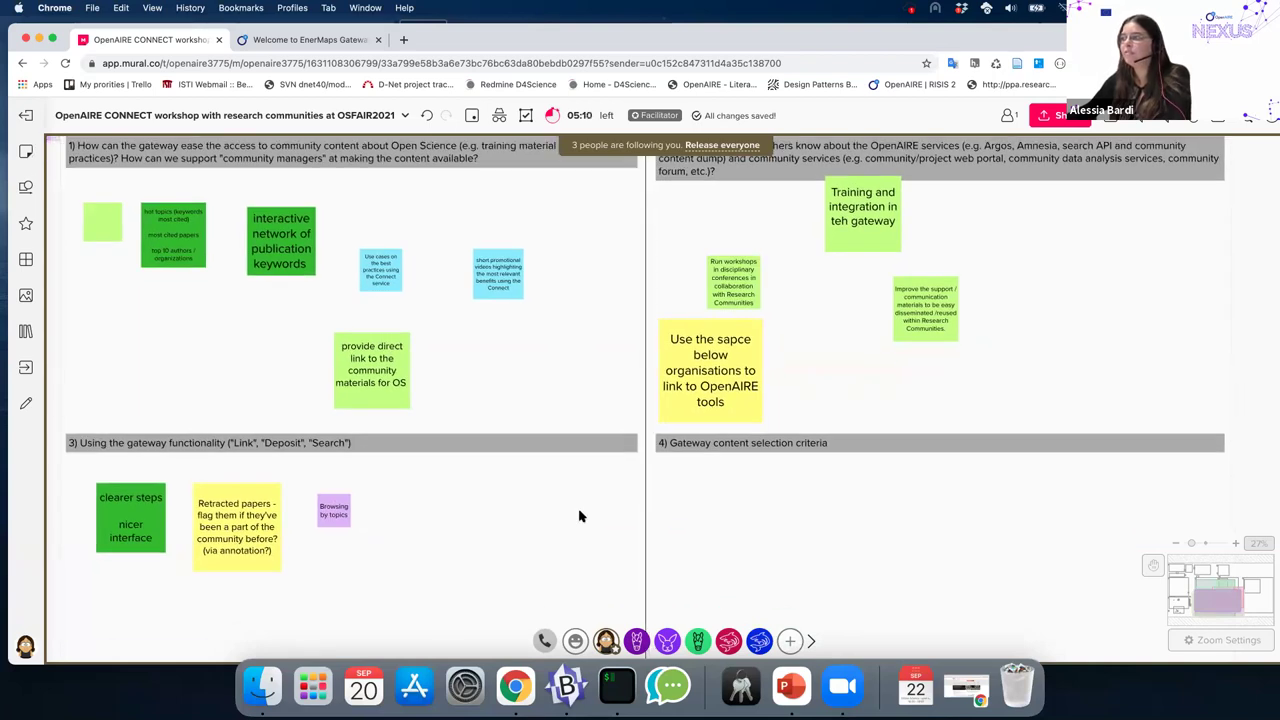
- Move the "Training and integration in teh gateway" note slightly lower under co-design question 2
left_click(511, 291)
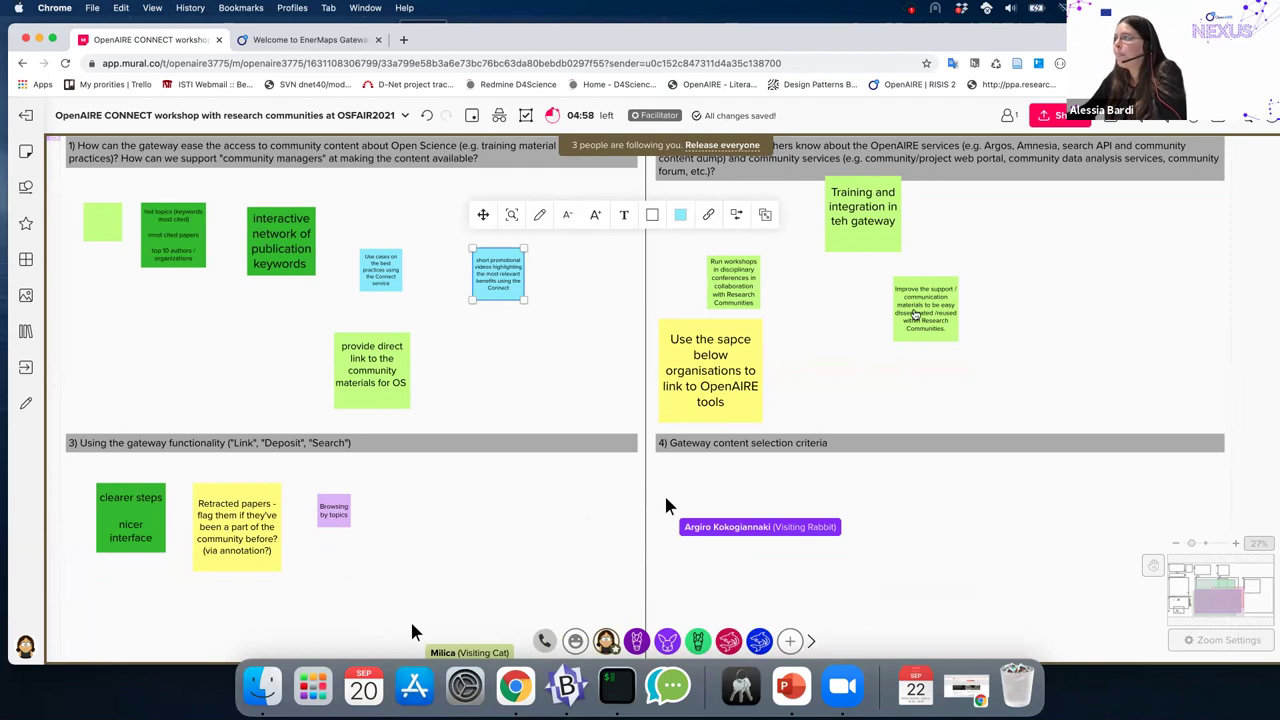
left_click(866, 241)
left_click_drag(866, 241, 843, 260)
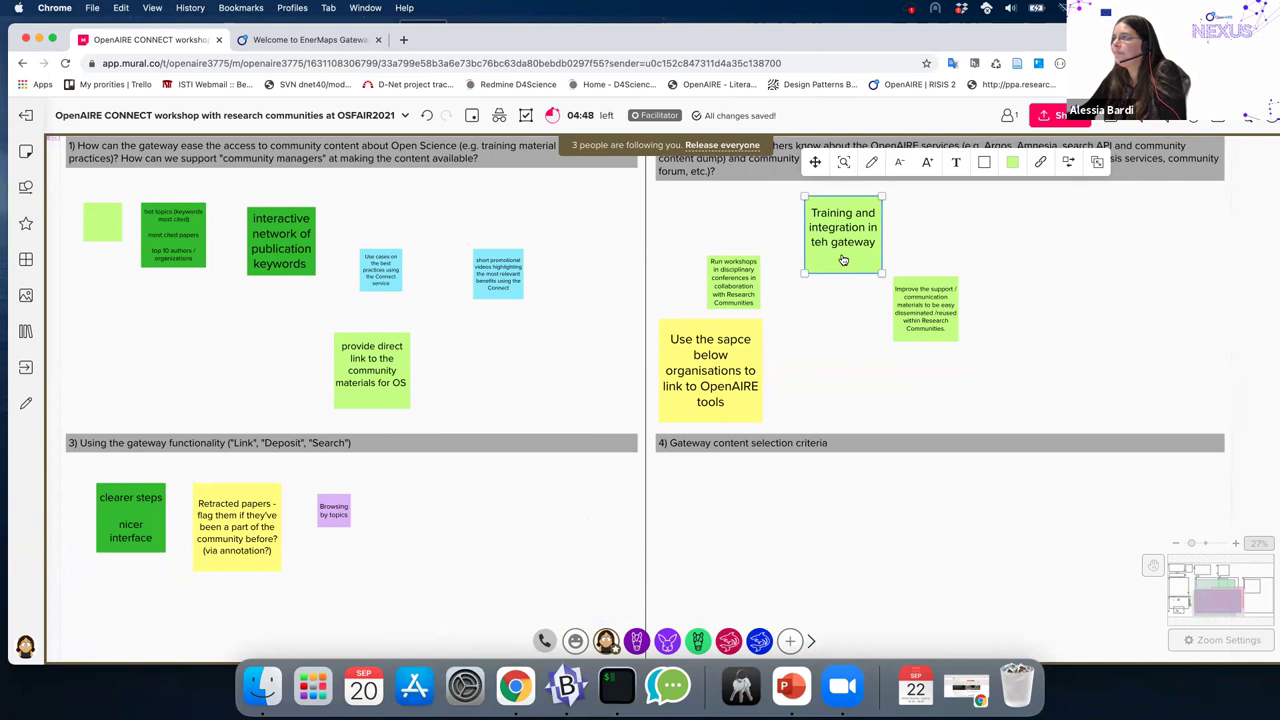
left_click(913, 338)
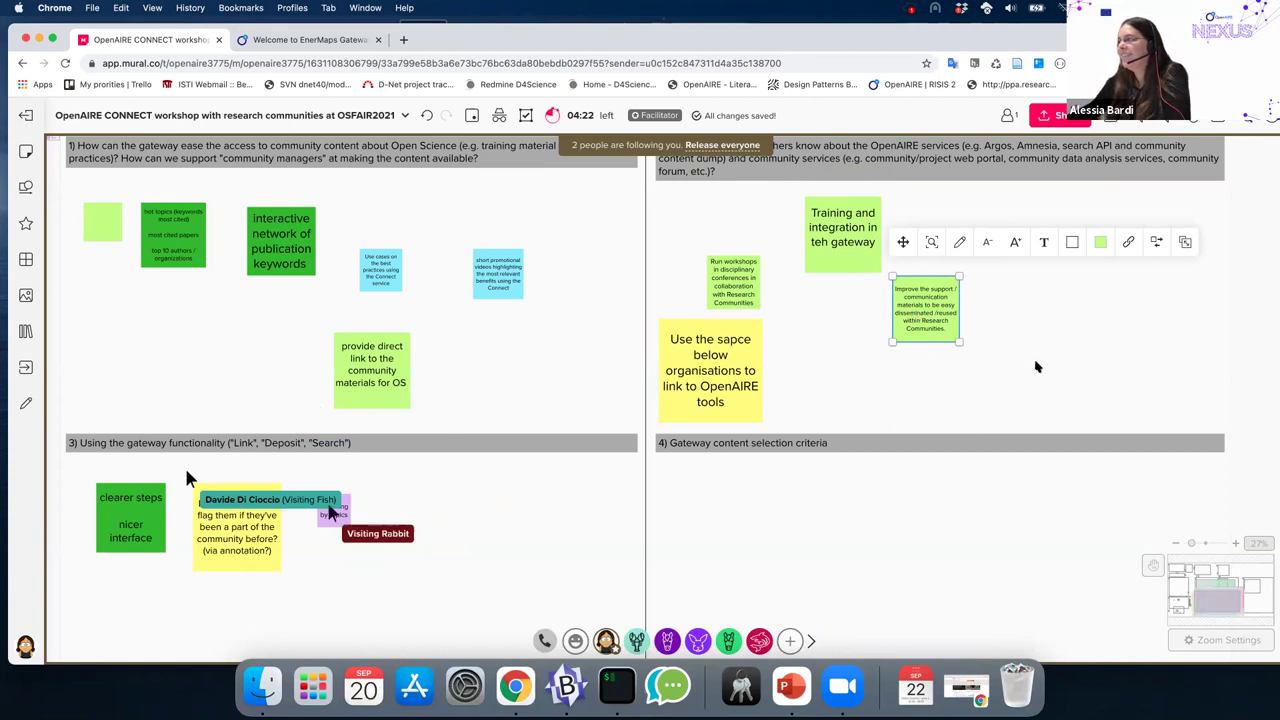
- Look over the co-design session area and the research communities notes and Feedback Grid above it
scroll(1045, 353, "right", 1)
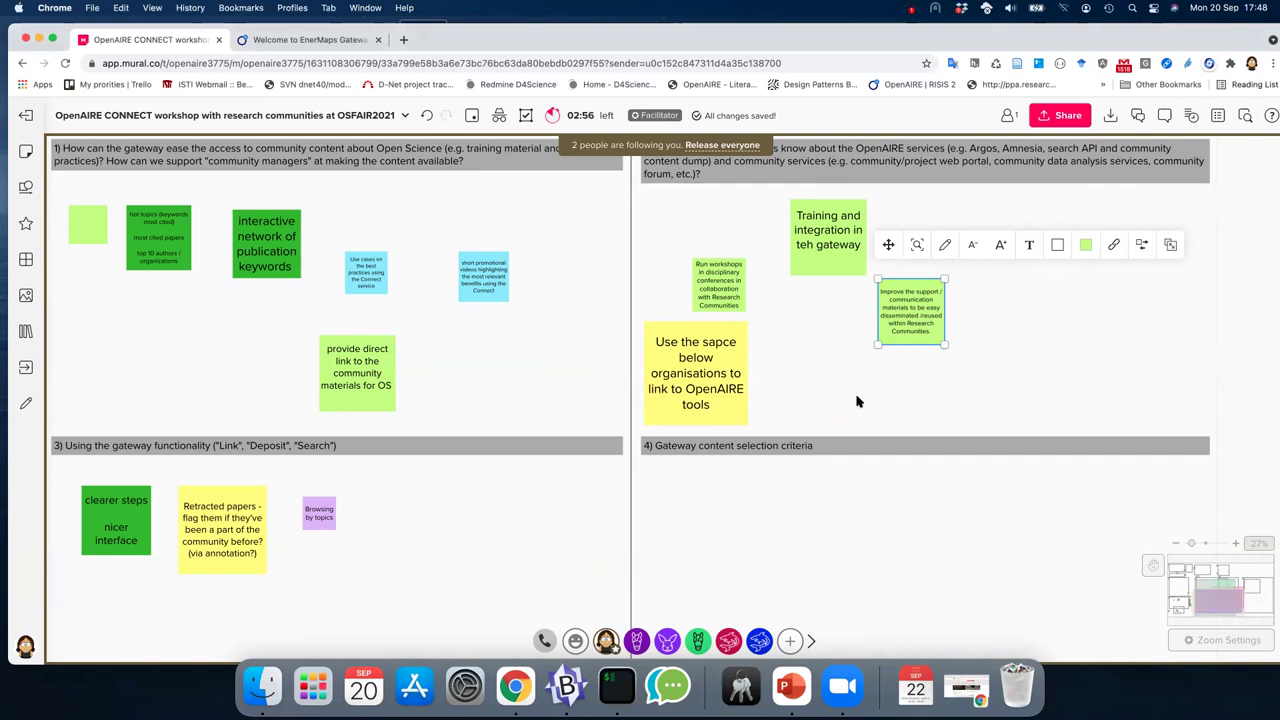
left_click_drag(805, 329, 812, 416)
scroll(626, 373, "down", 2)
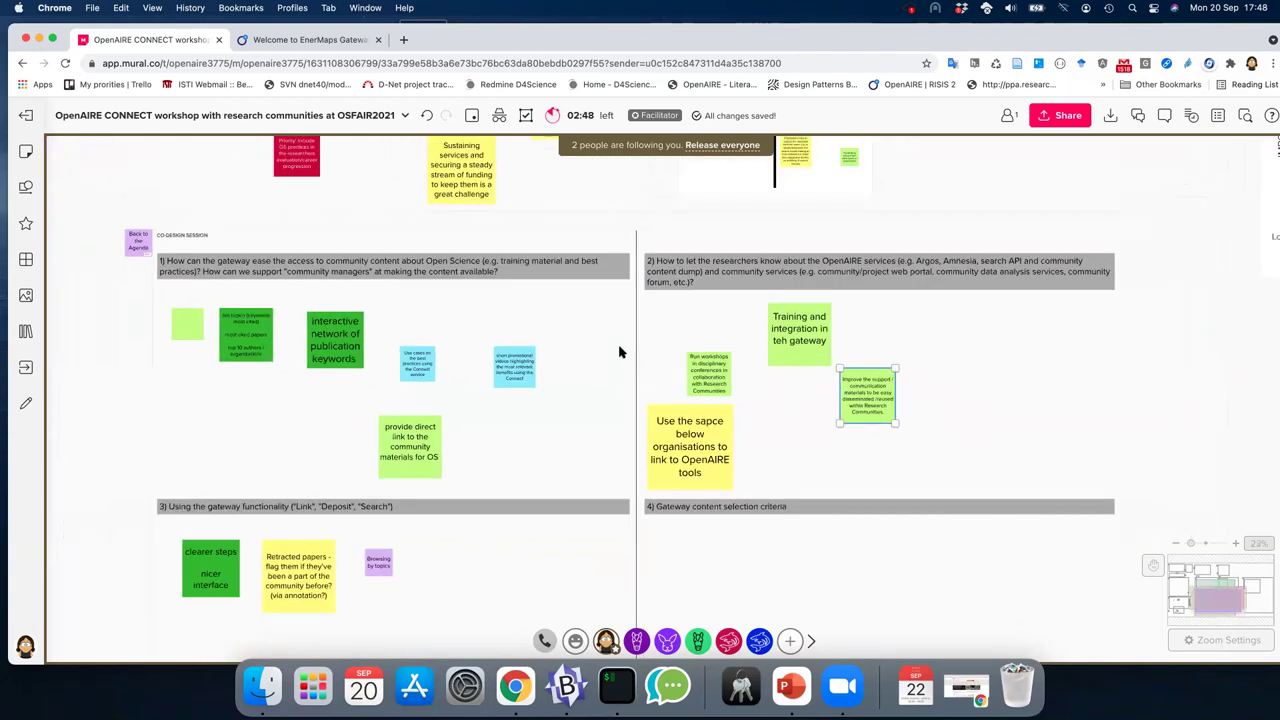
left_click_drag(609, 386, 604, 523)
scroll(616, 547, "up", 3)
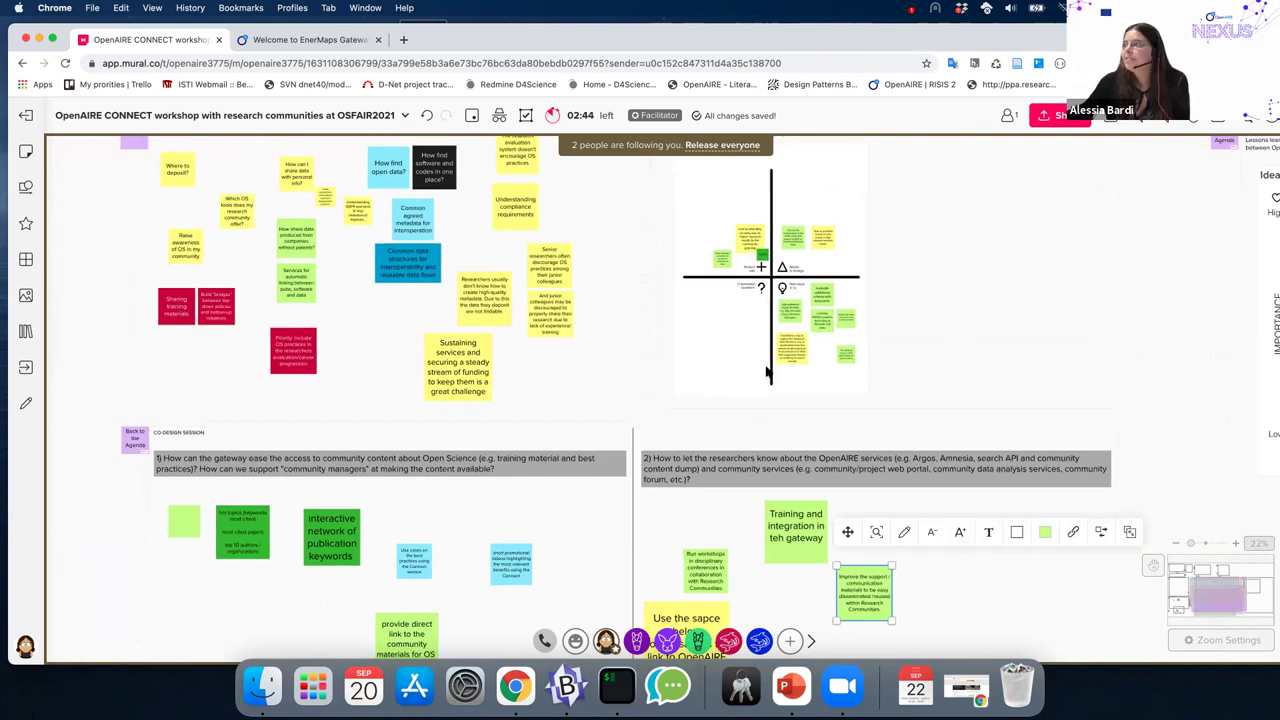
scroll(640, 420, "up", 1)
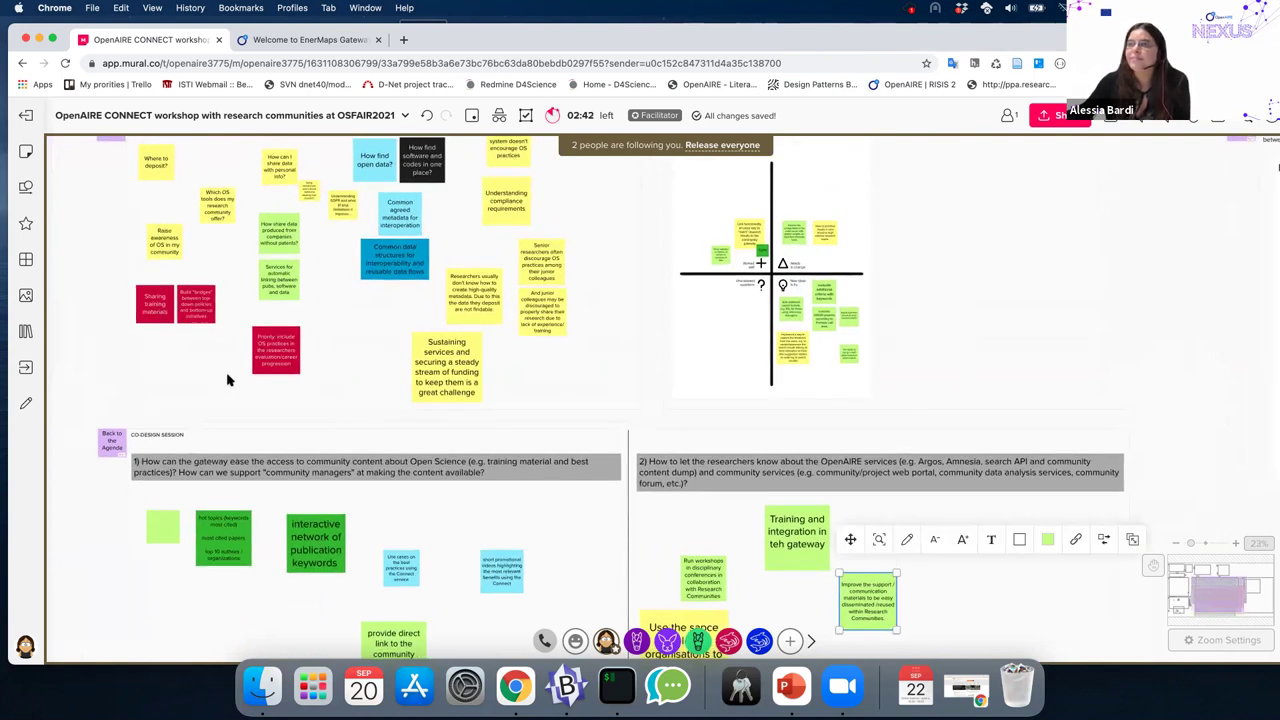
scroll(380, 370, "up", 3)
scroll(385, 401, "up", 2)
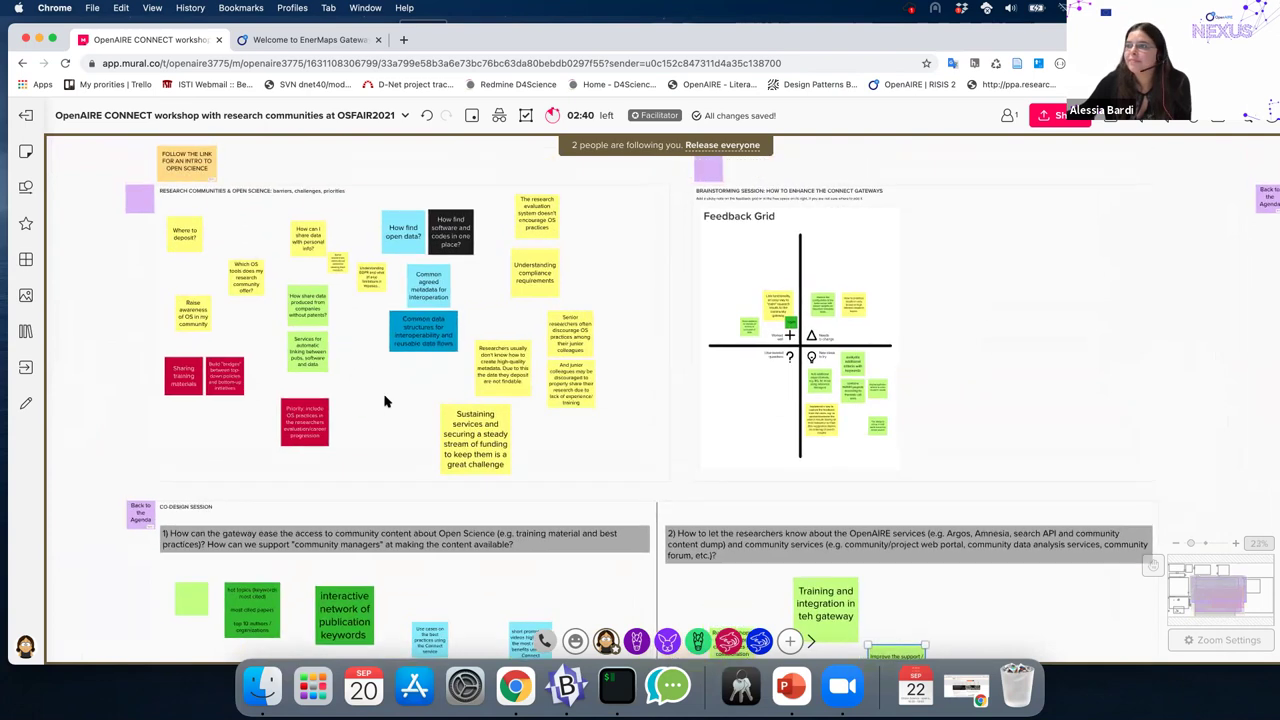
scroll(384, 410, "up", 3)
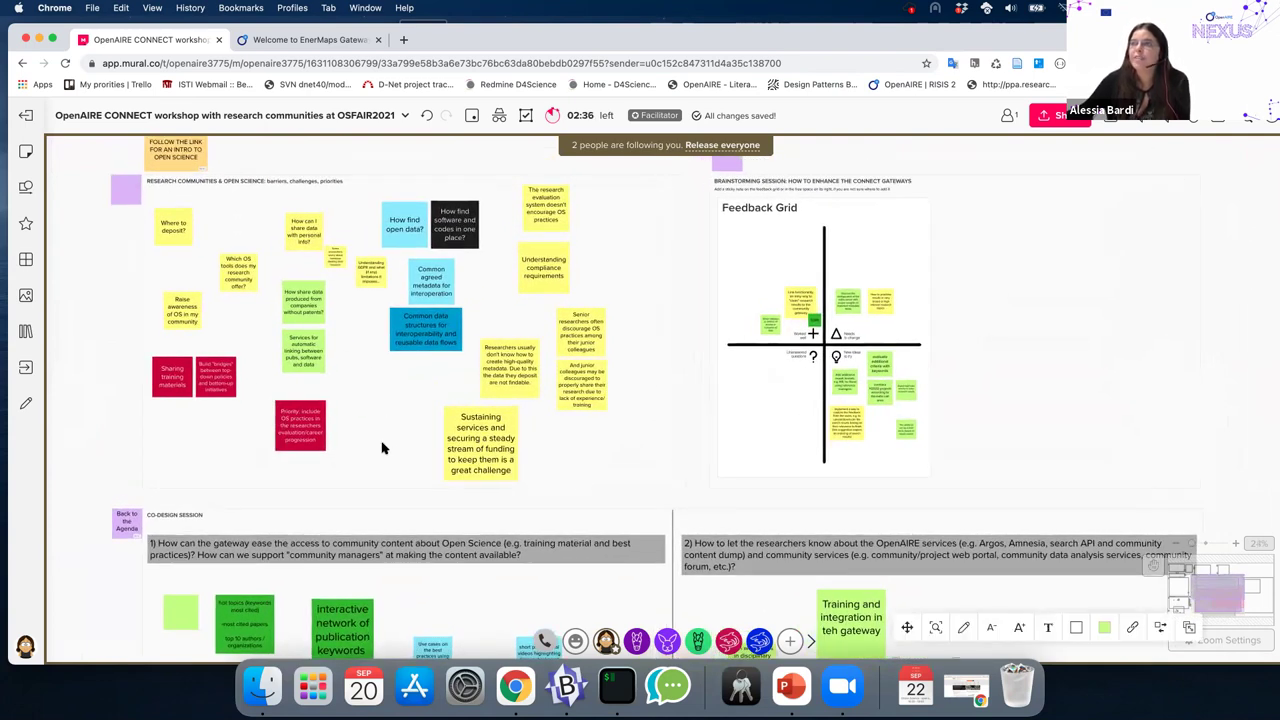
- Copy the green "evaluate additional criteria with keywords" note from the Feedback Grid into section 4, "Gateway content selection criteria"
scroll(383, 446, "up", 2)
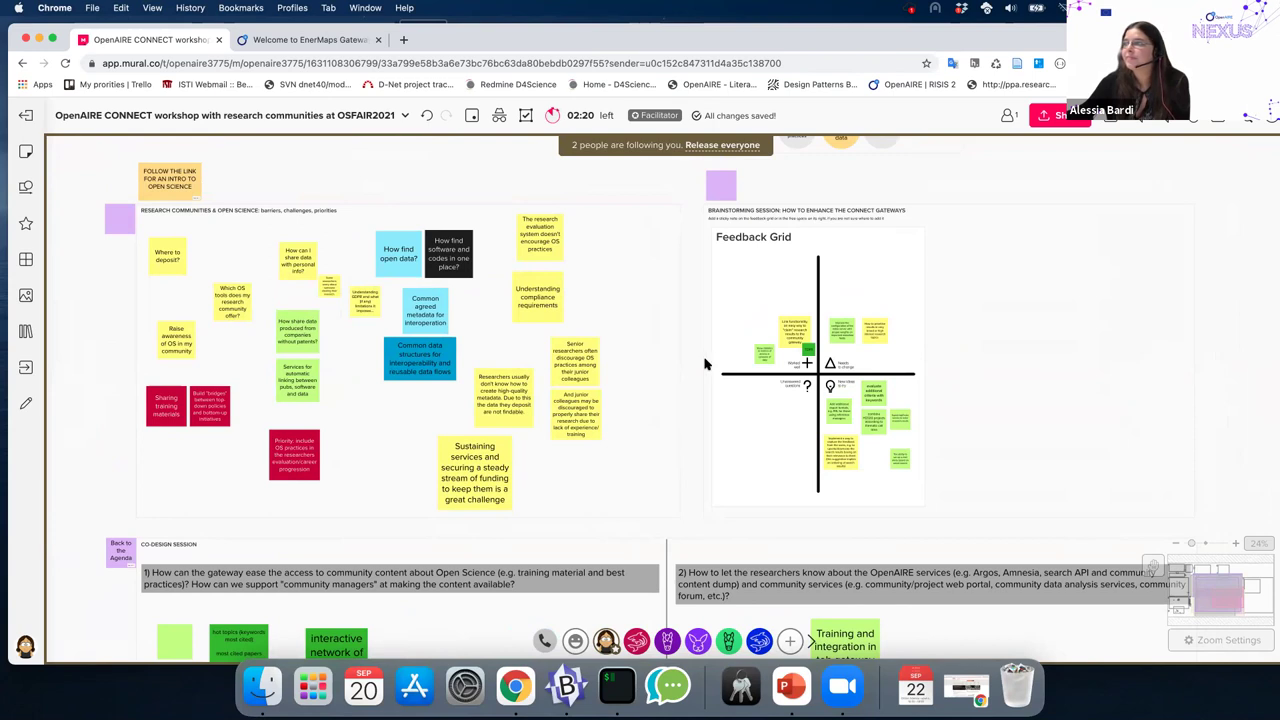
scroll(818, 425, "up", 3)
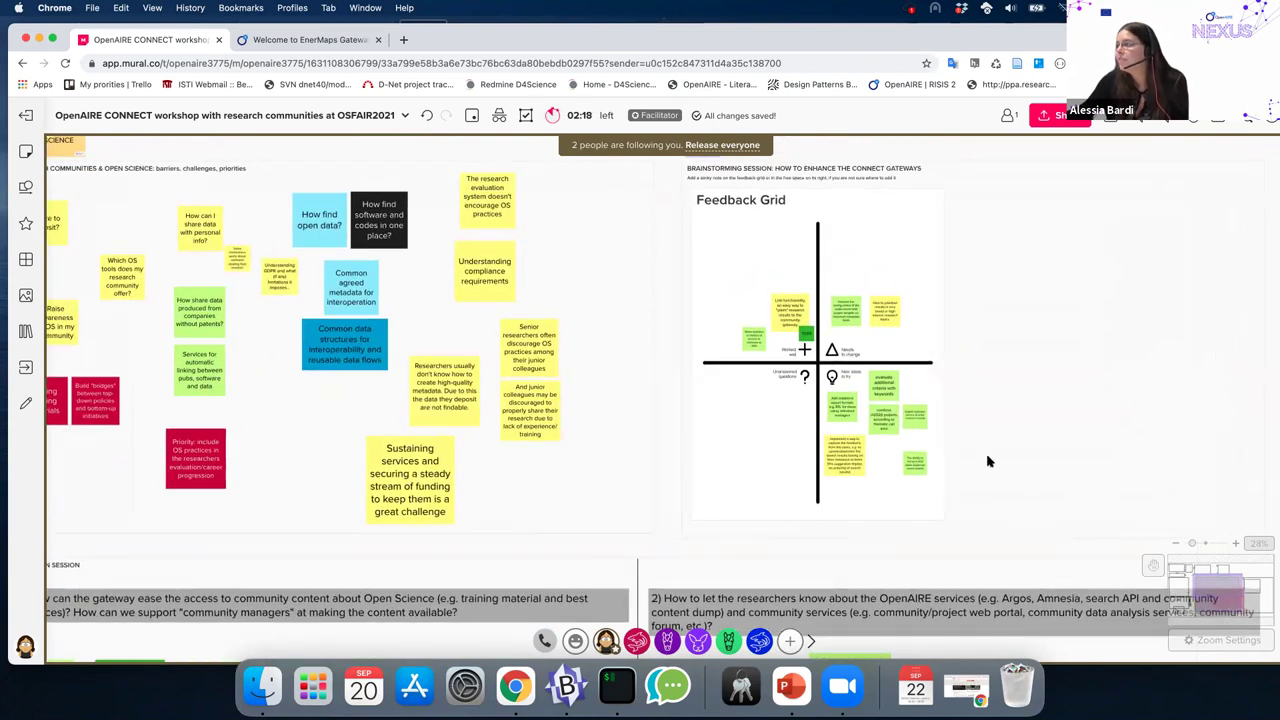
scroll(1000, 460, "up", 3)
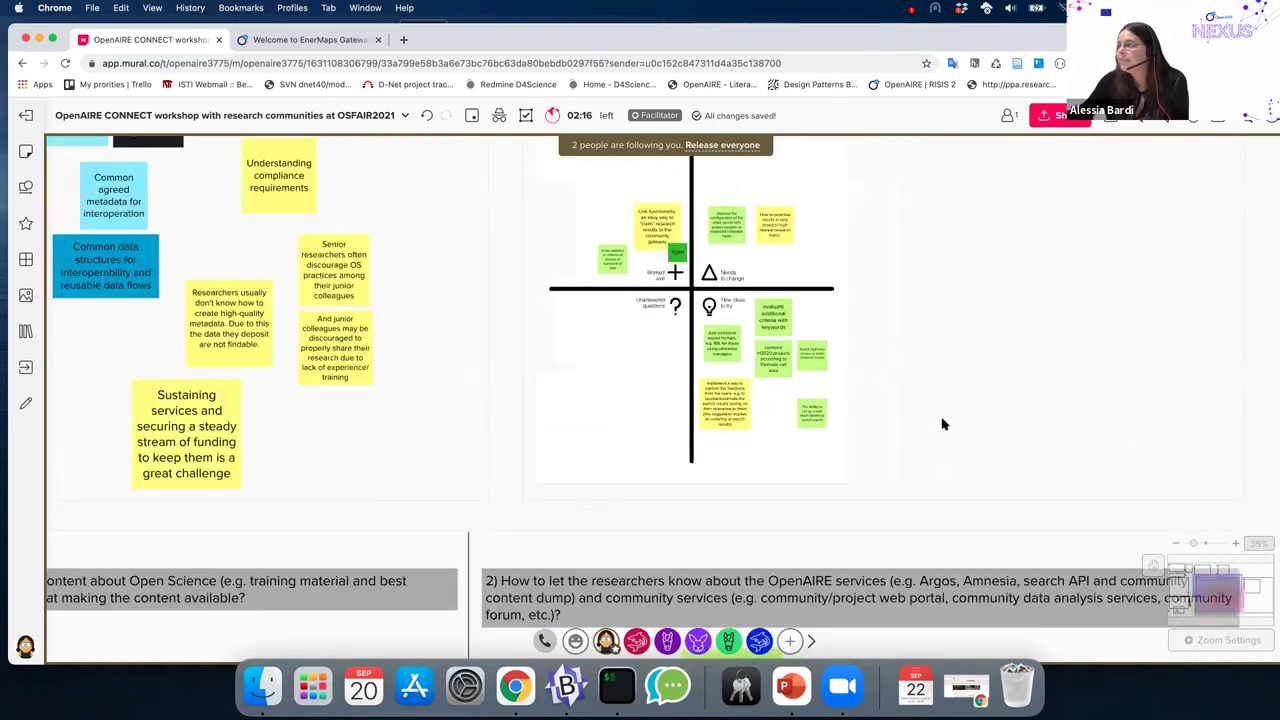
left_click(793, 326)
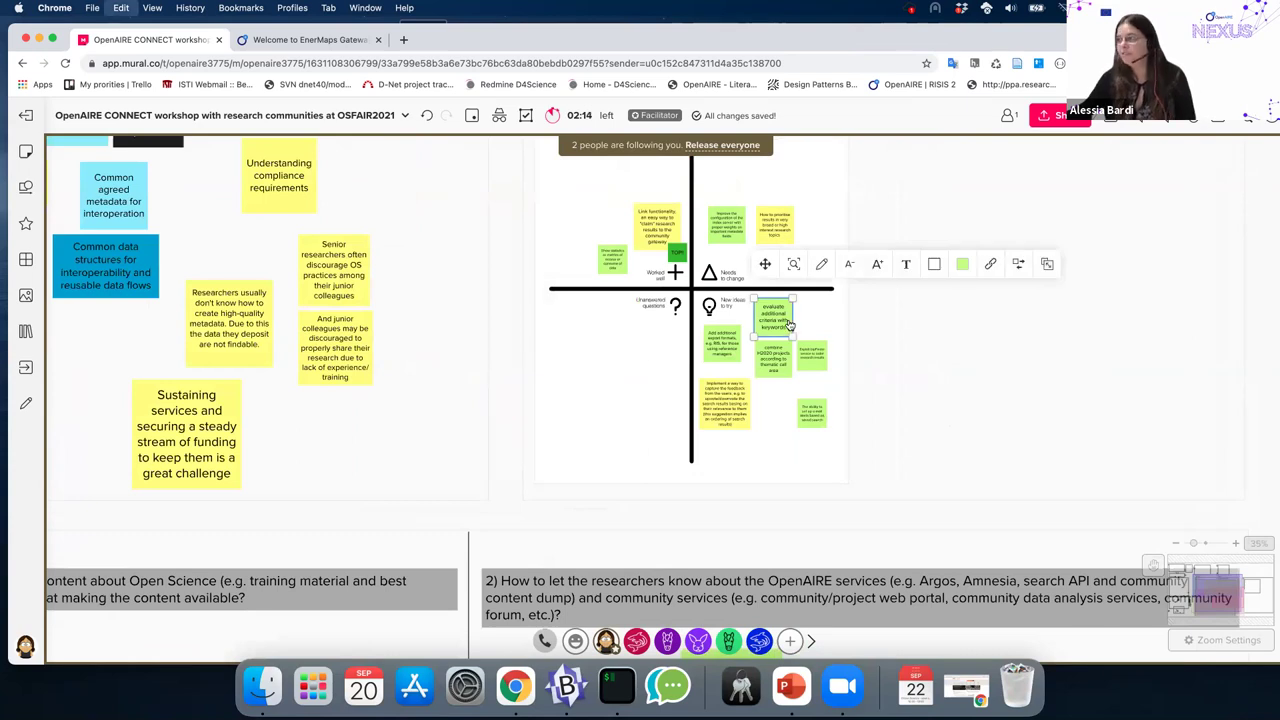
scroll(983, 500, "down", 3)
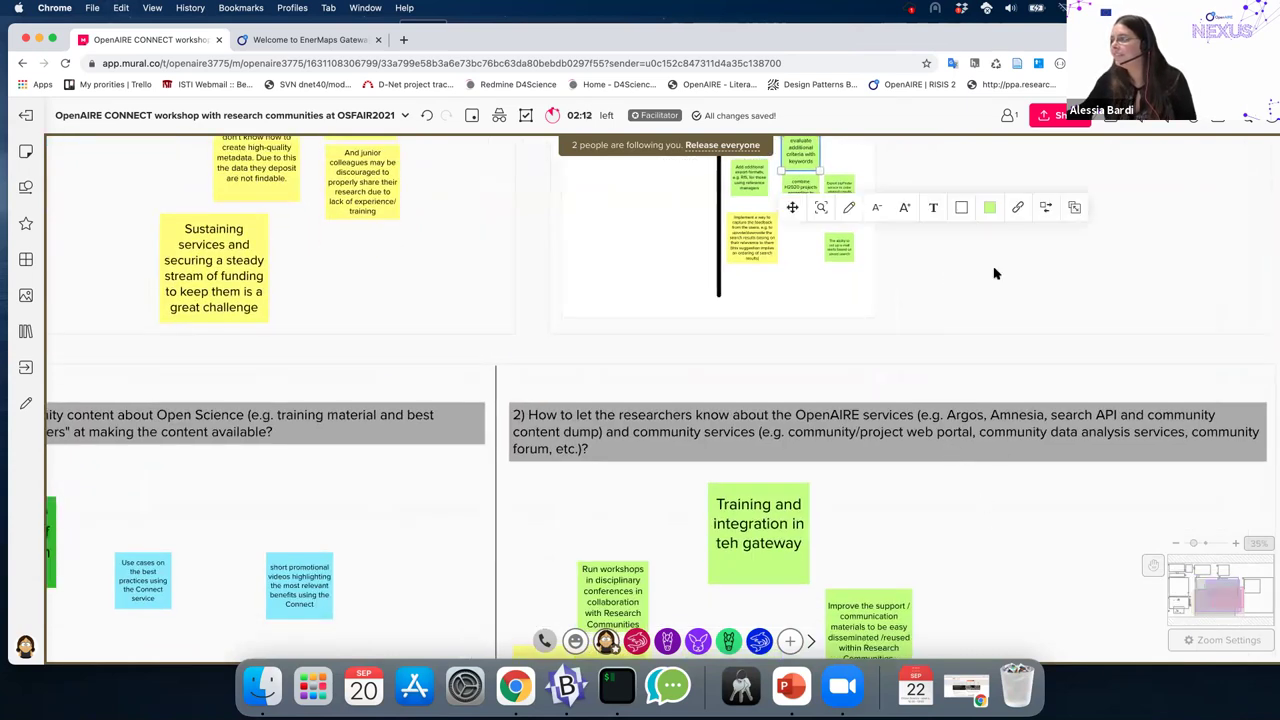
scroll(983, 303, "down", 5)
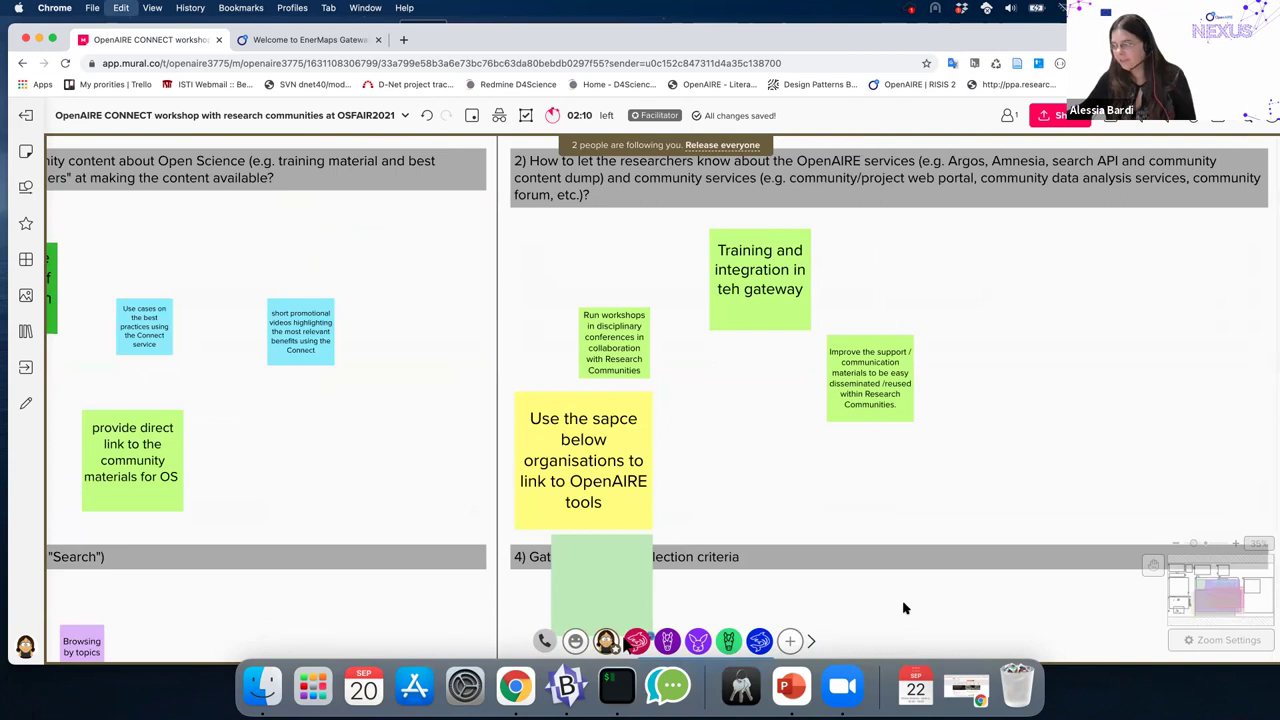
key("ctrl+v")
- Examine the yellow note on prioritising results in the Feedback Grid, and return to the "provide direct link" note under question 1
scroll(940, 354, "up", 3)
scroll(940, 354, "down", 3)
scroll(937, 303, "up", 8)
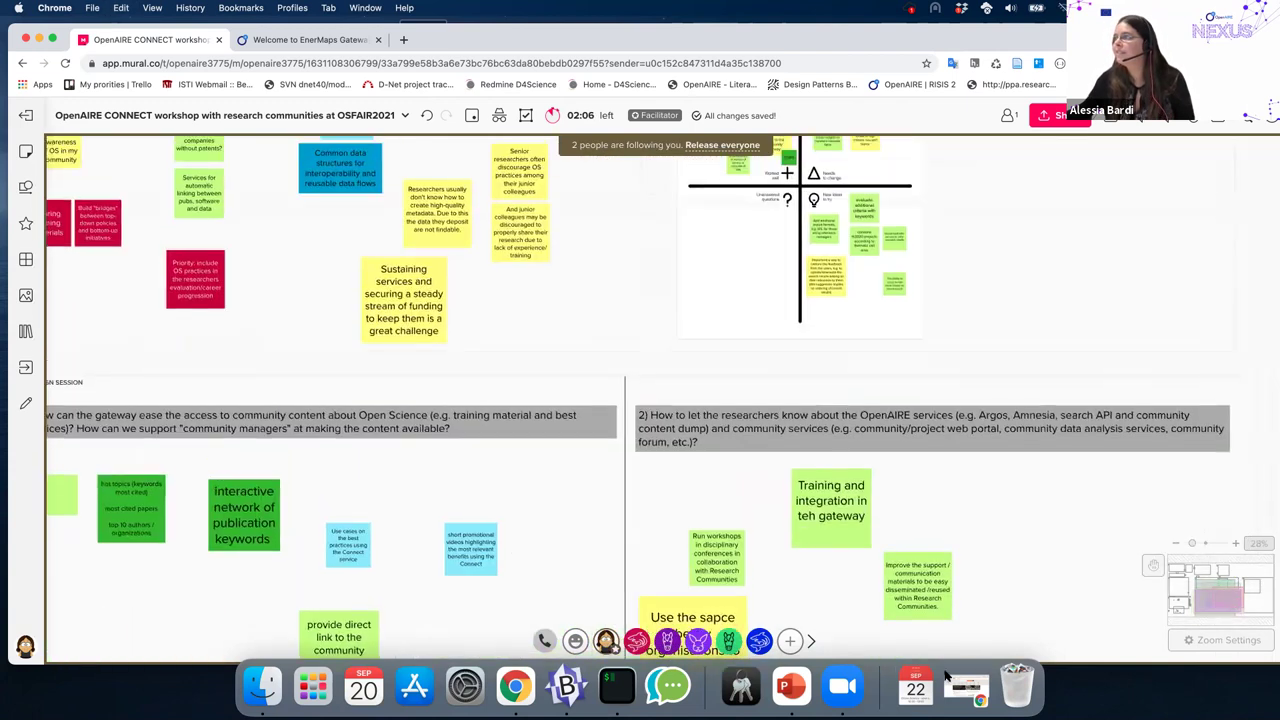
scroll(838, 372, "up", 3)
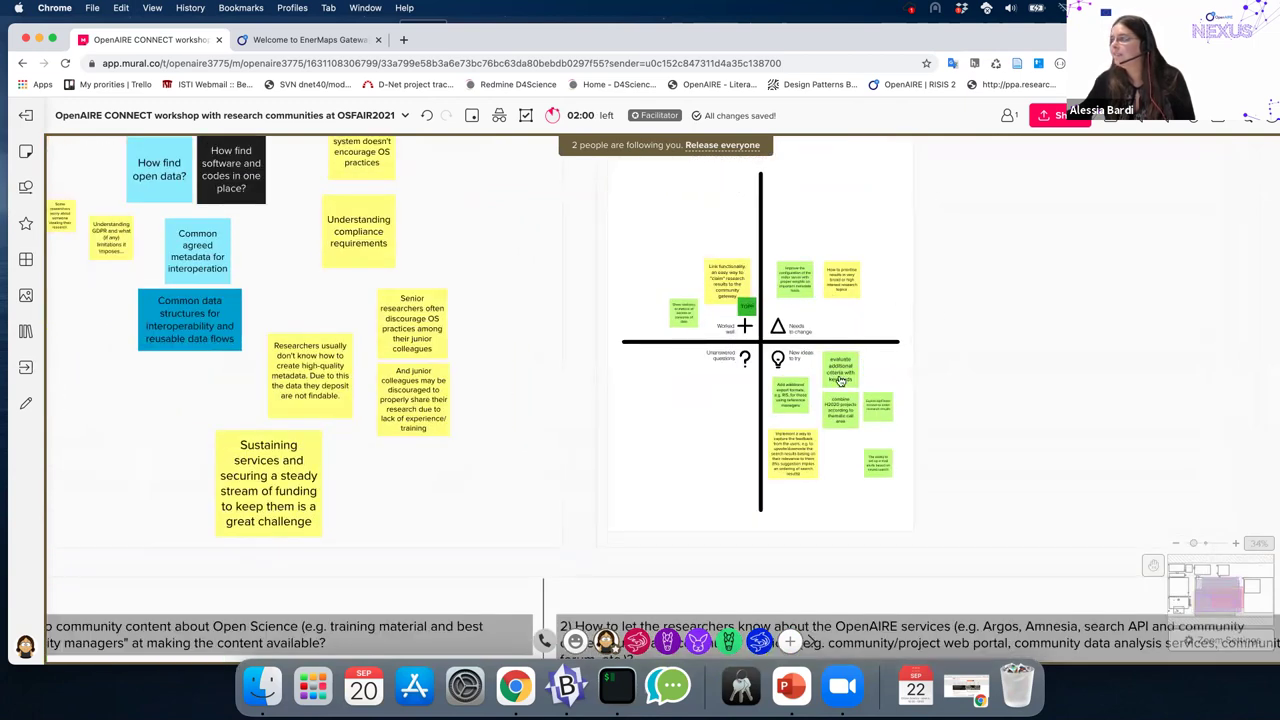
left_click(845, 293)
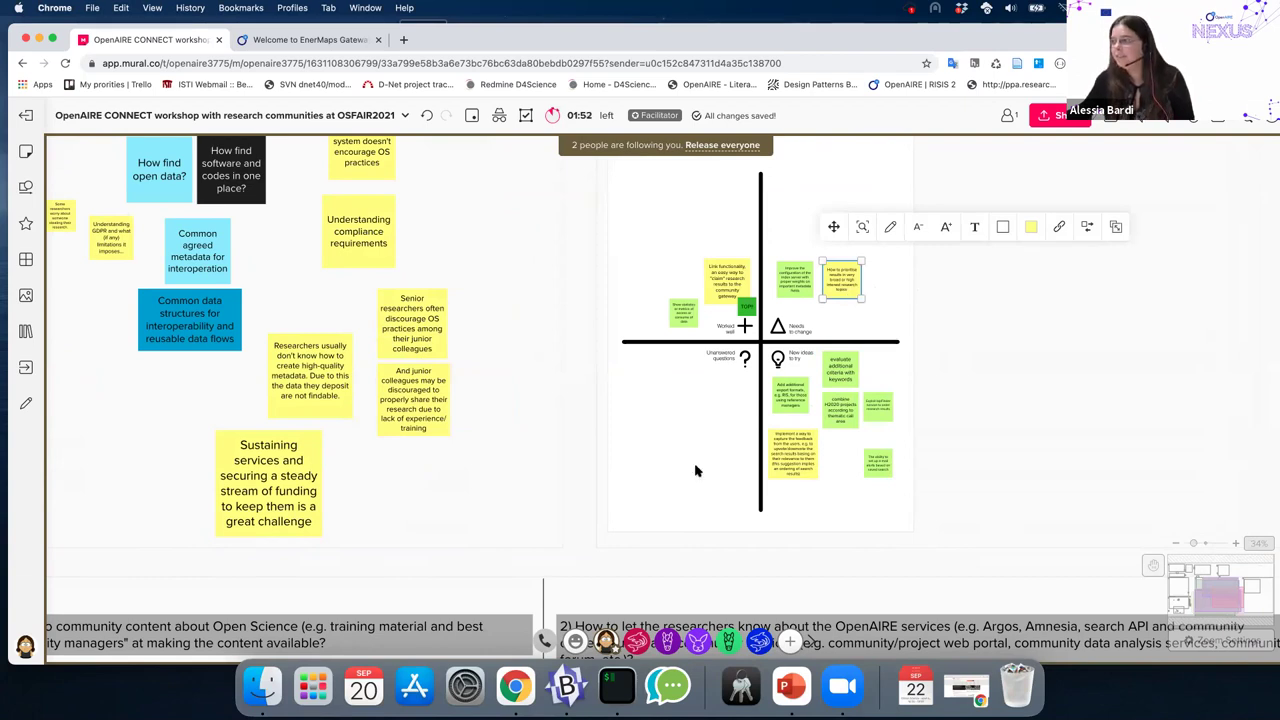
scroll(1071, 280, "down", 10)
mouse_move(651, 557)
left_mouse_down()
mouse_move(728, 229)
mouse_move(634, 563)
mouse_move(646, 556)
left_mouse_up()
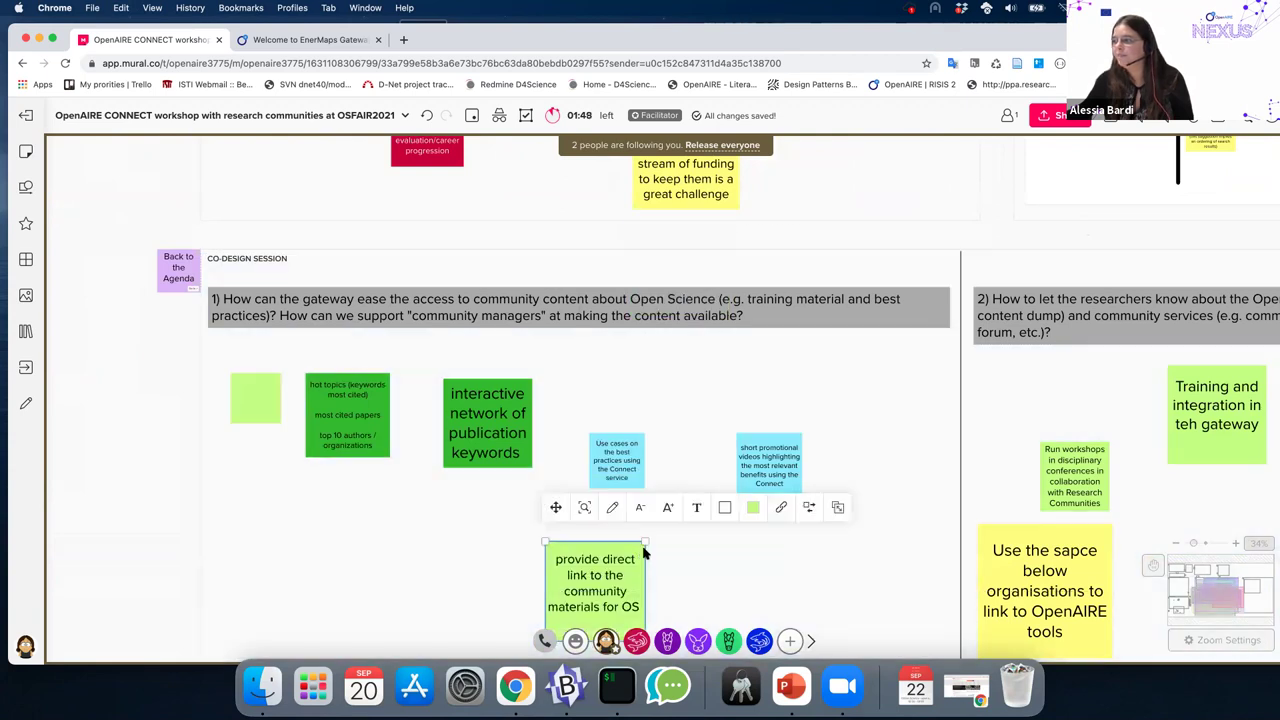
- Paste the yellow note on prioritising results into section 3, "Using the gateway functionality", and place it beside the "Browsing by topics" note
scroll(786, 431, "down", 8)
key("ctrl+v")
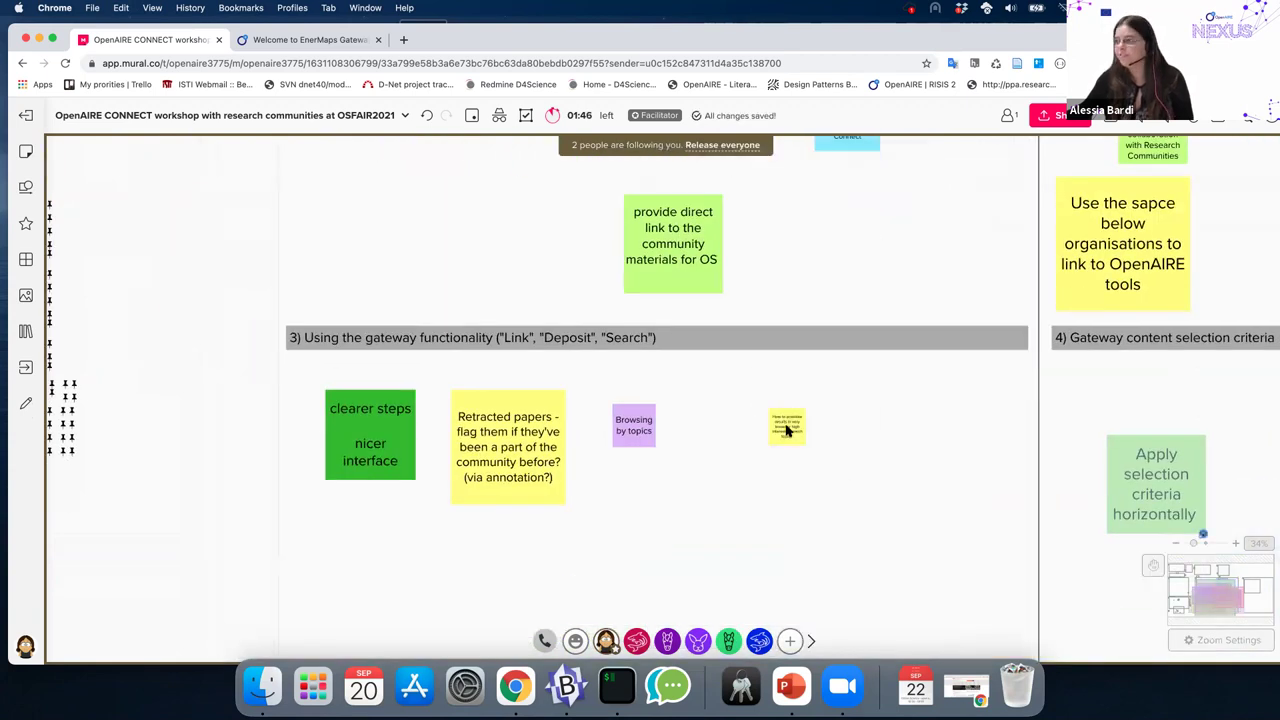
left_click_drag(760, 436, 720, 425)
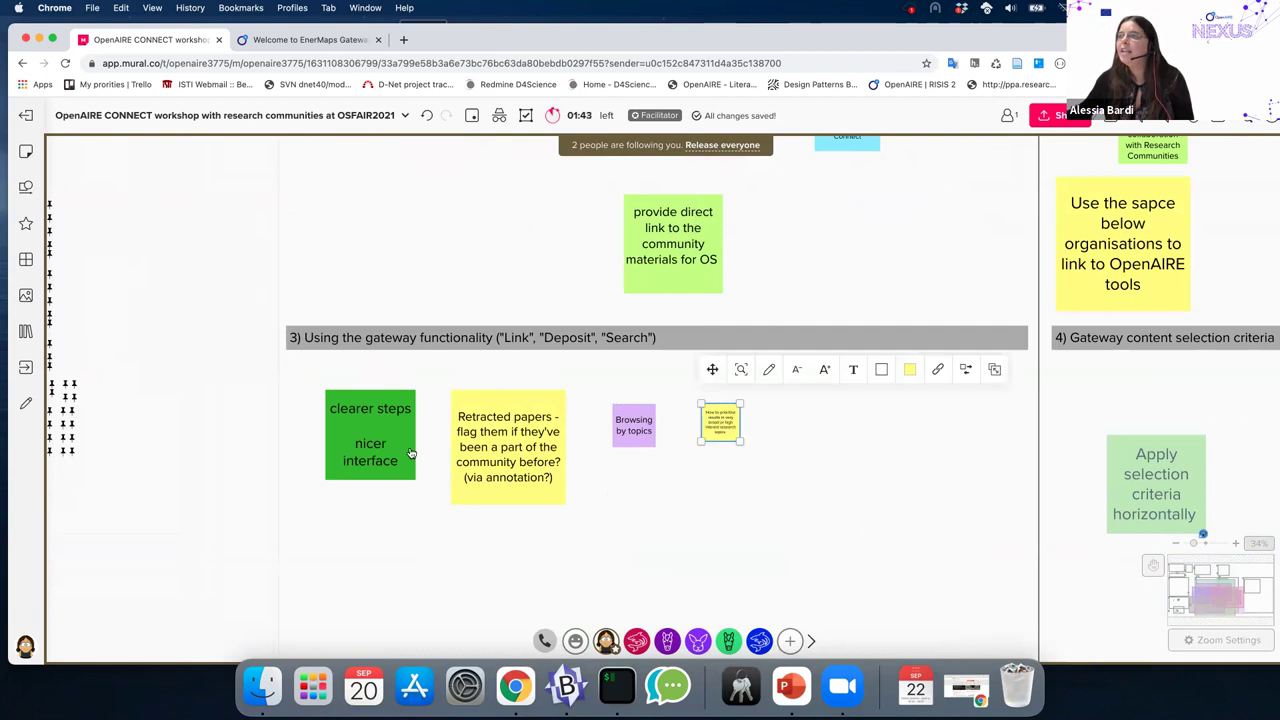
- Review the "clearer steps nicer interface" note in section 3 and the "Apply selection criteria horizontally" note in section 4
left_click(400, 462)
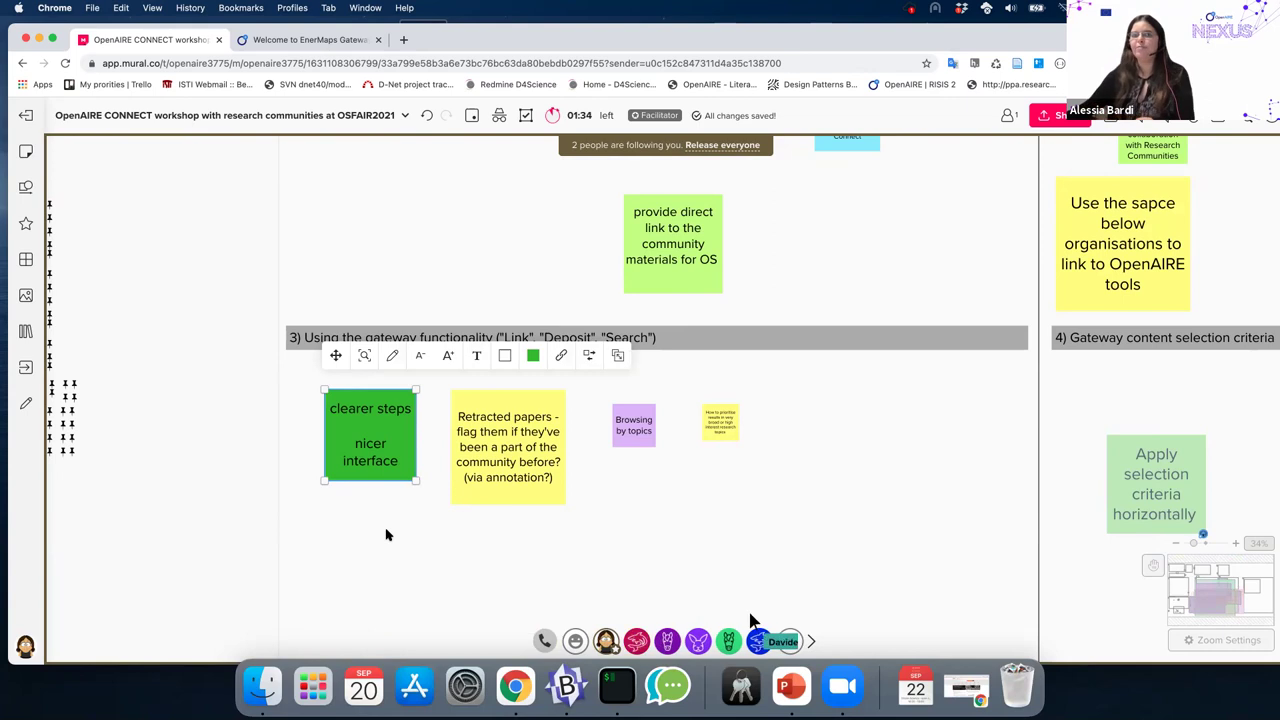
left_click(393, 524)
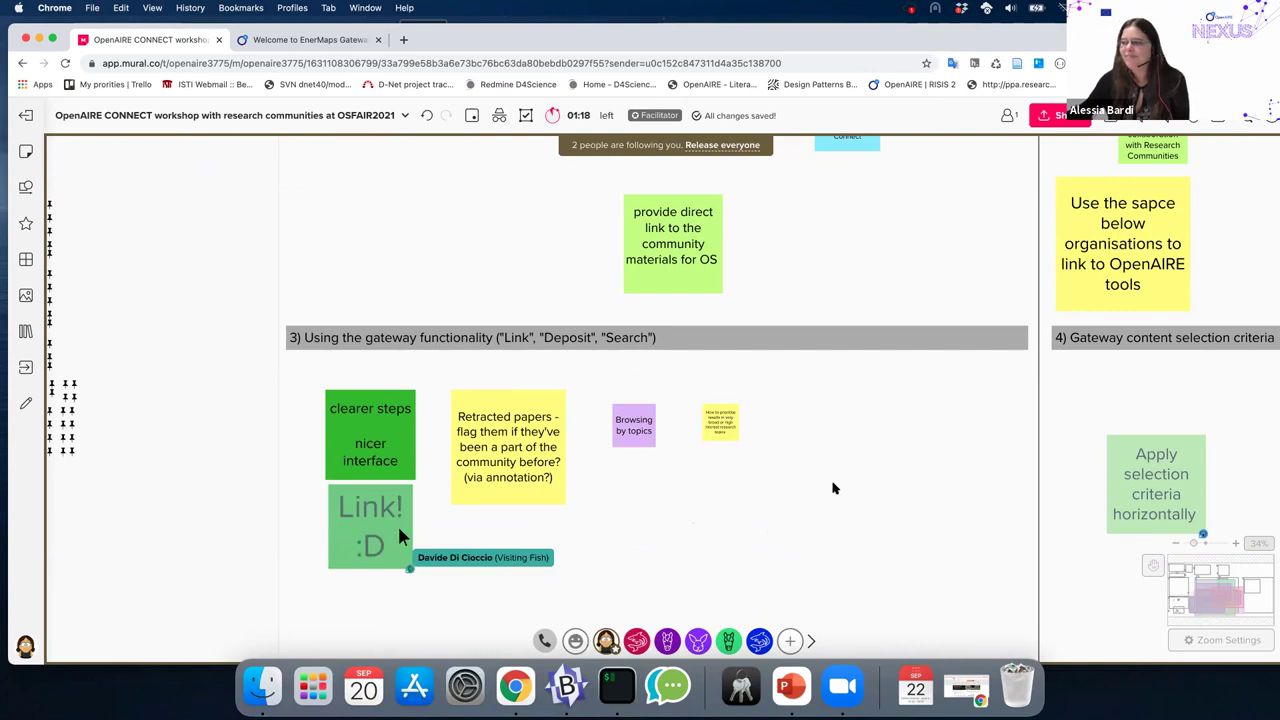
left_click_drag(872, 488, 852, 459)
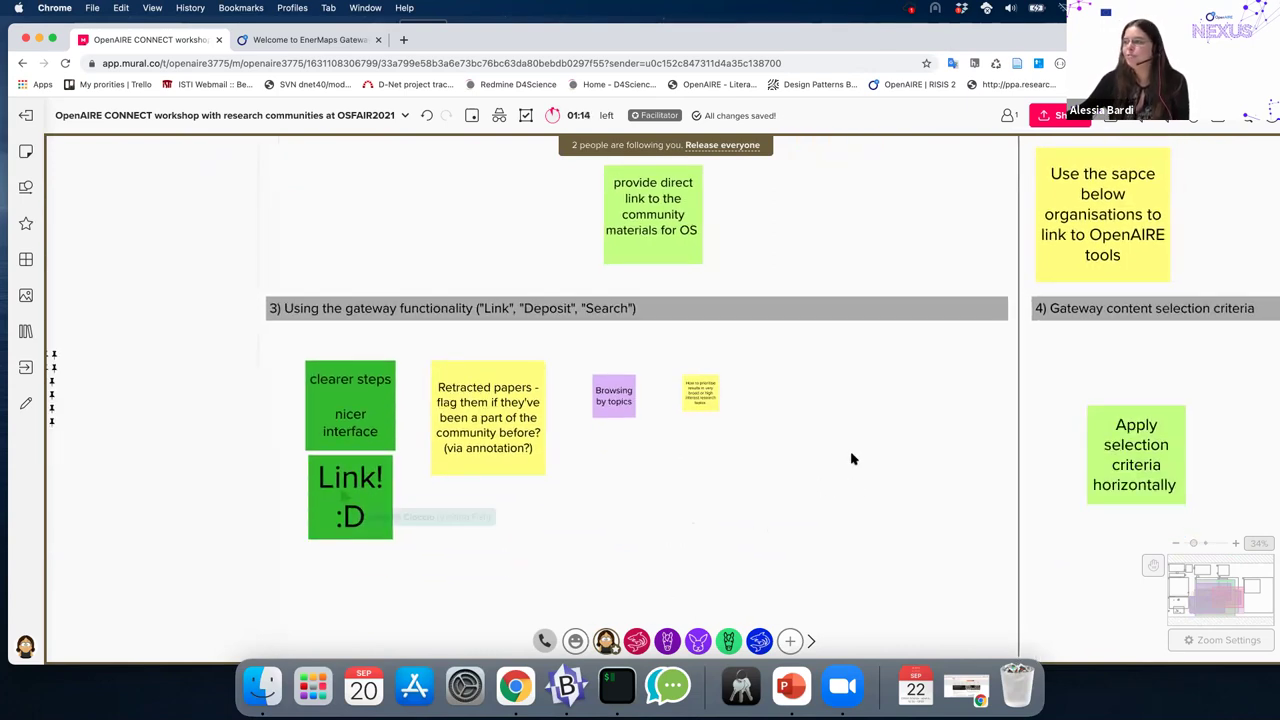
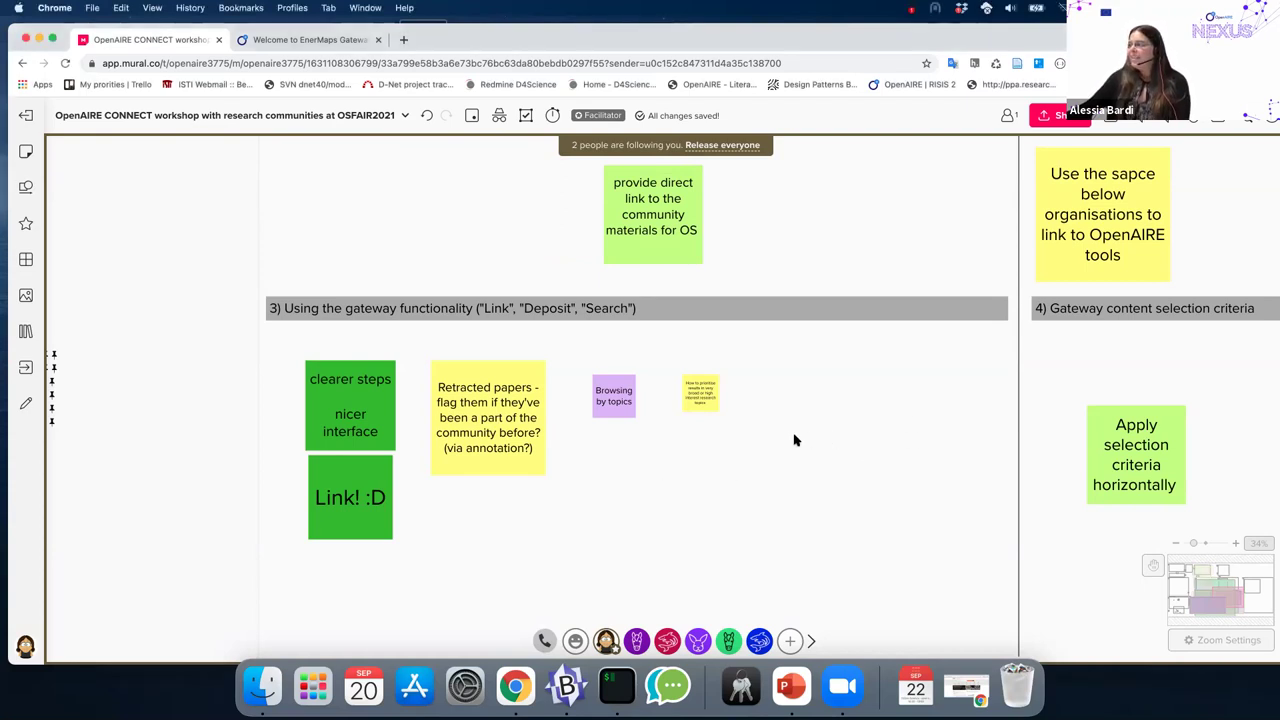
scroll(957, 420, "right", 5)
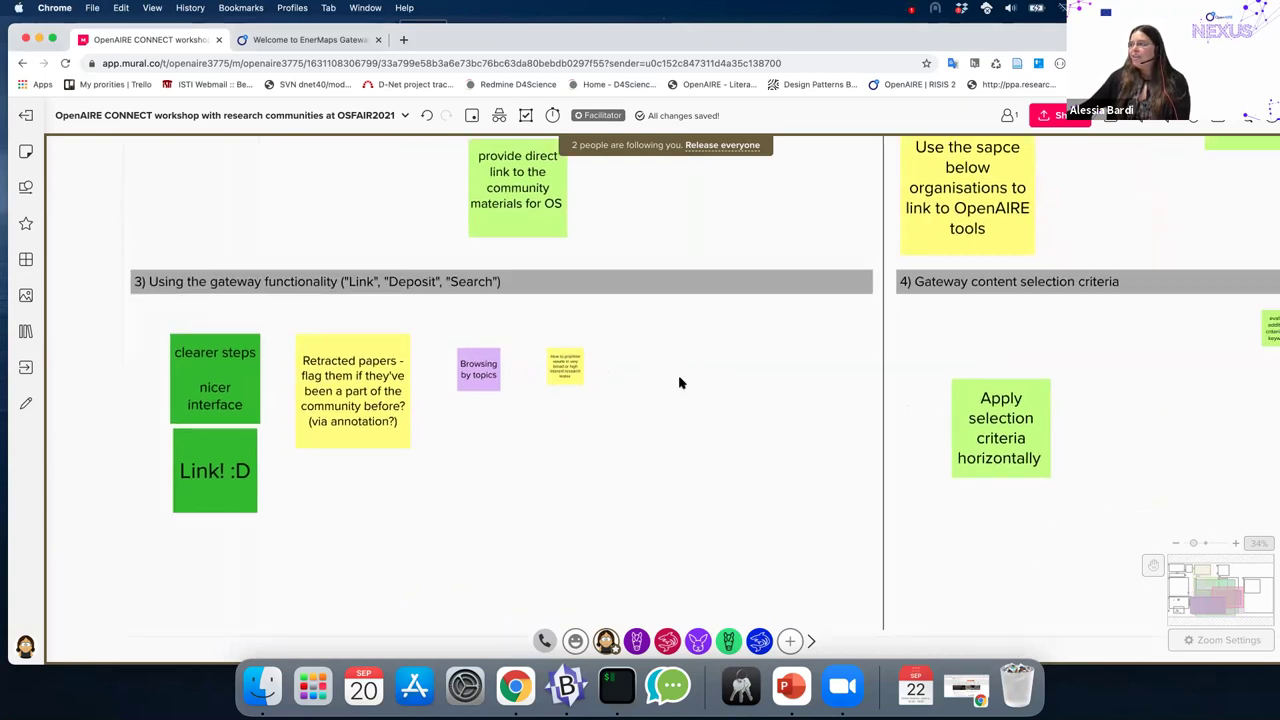
scroll(650, 378, "right", 5)
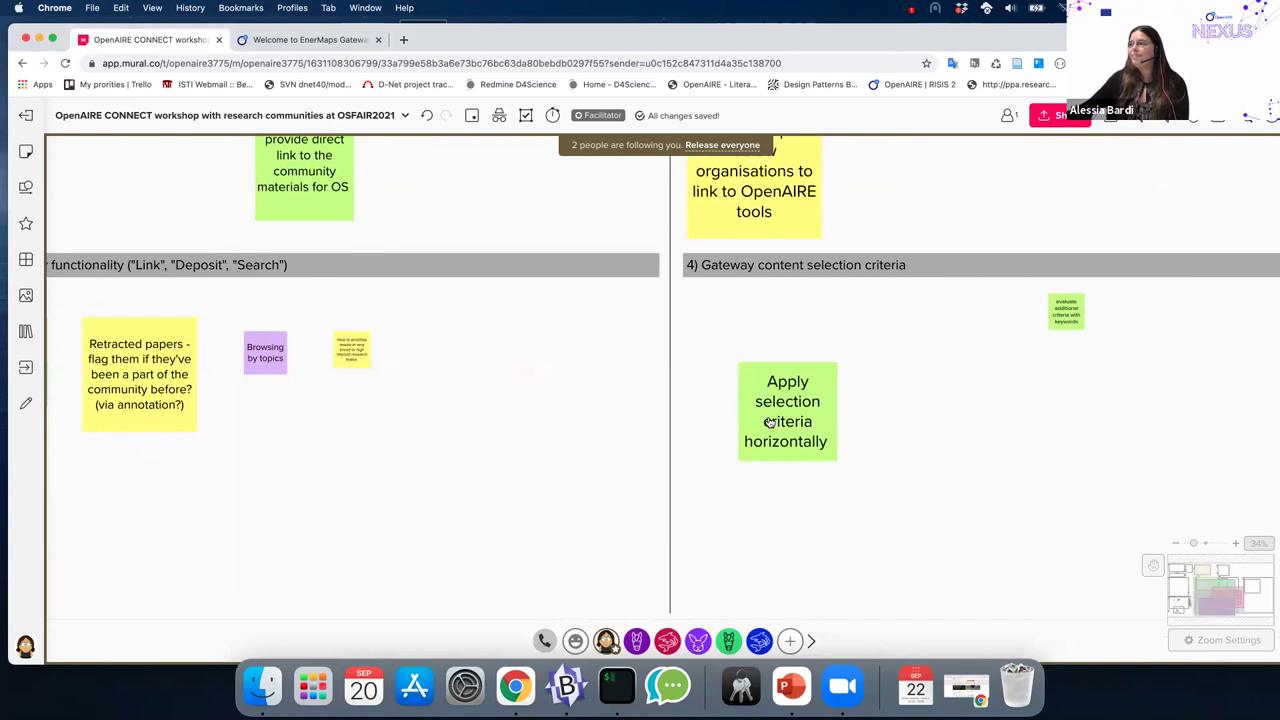
scroll(900, 452, "right", 2)
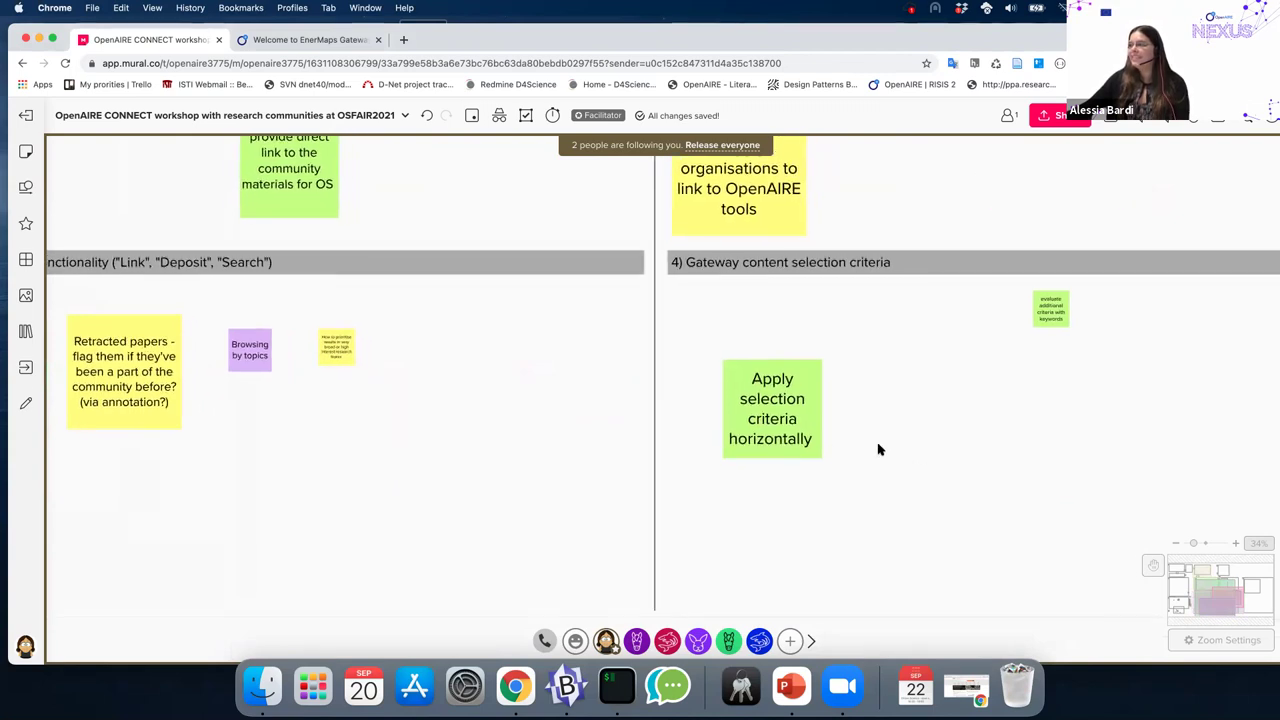
left_click(787, 416)
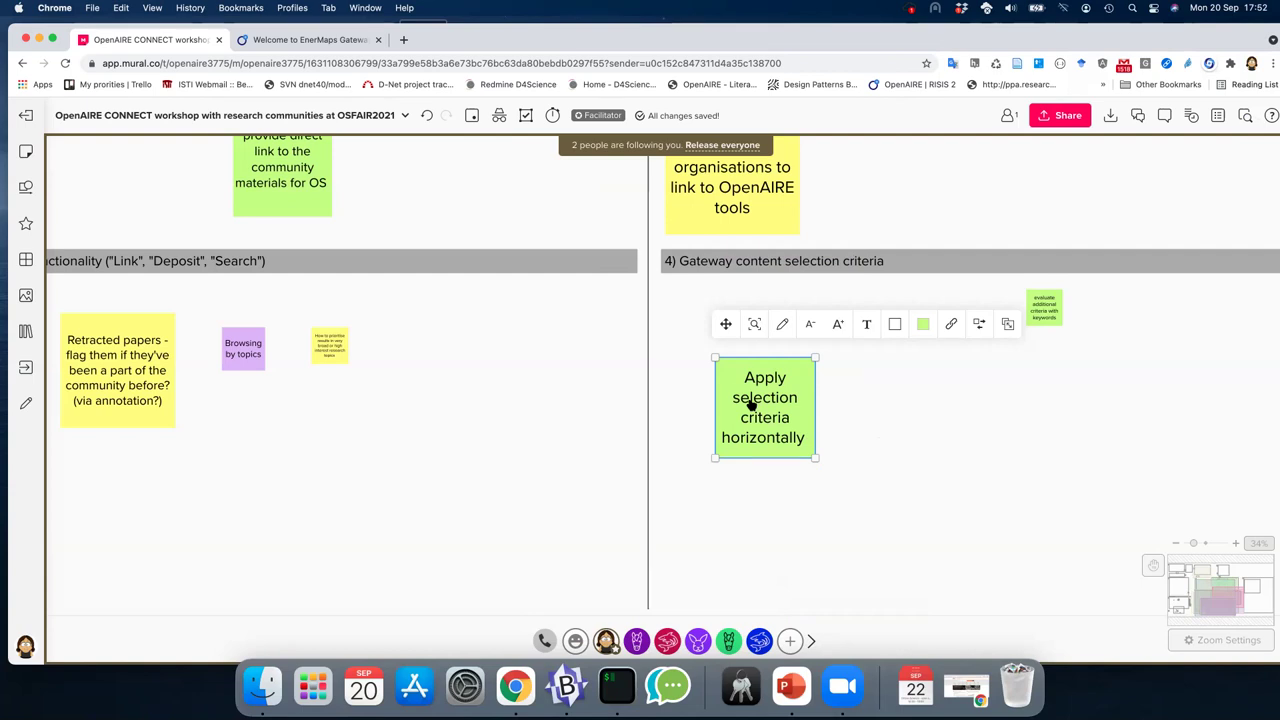
left_click(895, 433)
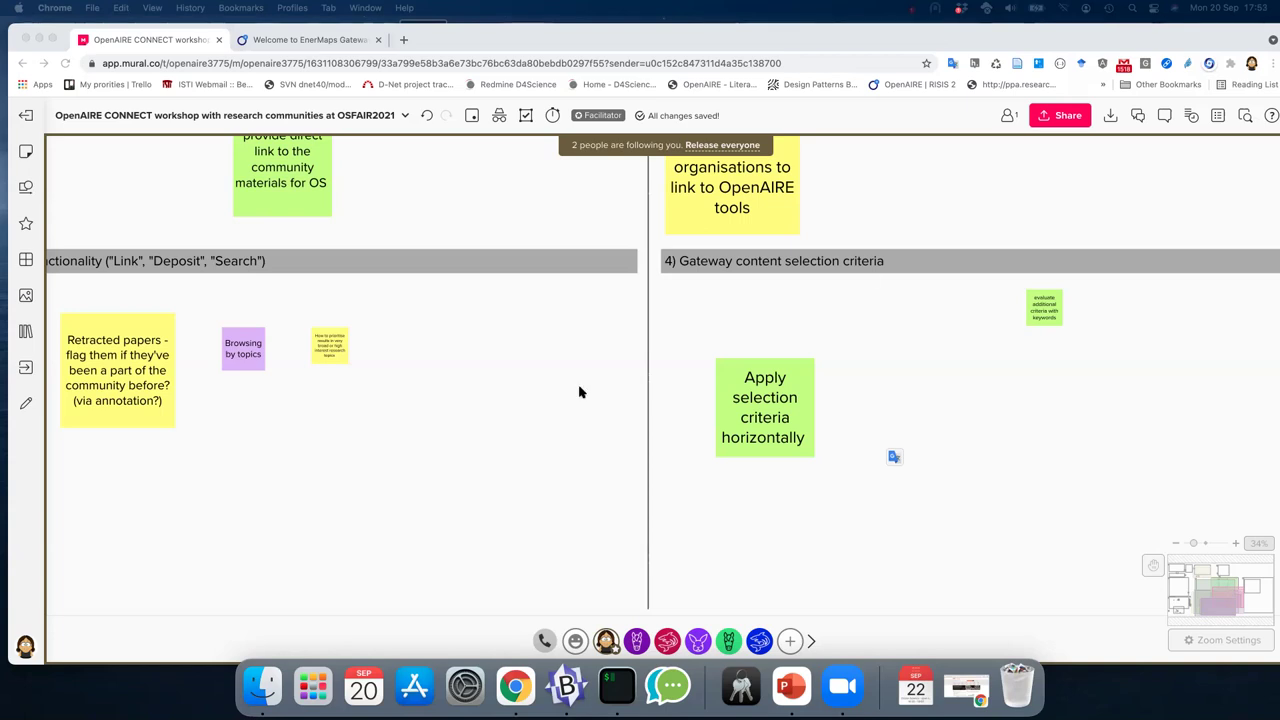
- Enlarge the "evaluate additional criteria with keywords" note beside "Apply selection criteria horizontally" in section 4, and delete it
left_click(1040, 320)
mouse_move(902, 397)
left_mouse_down()
mouse_move(890, 378)
mouse_move(910, 377)
left_mouse_up()
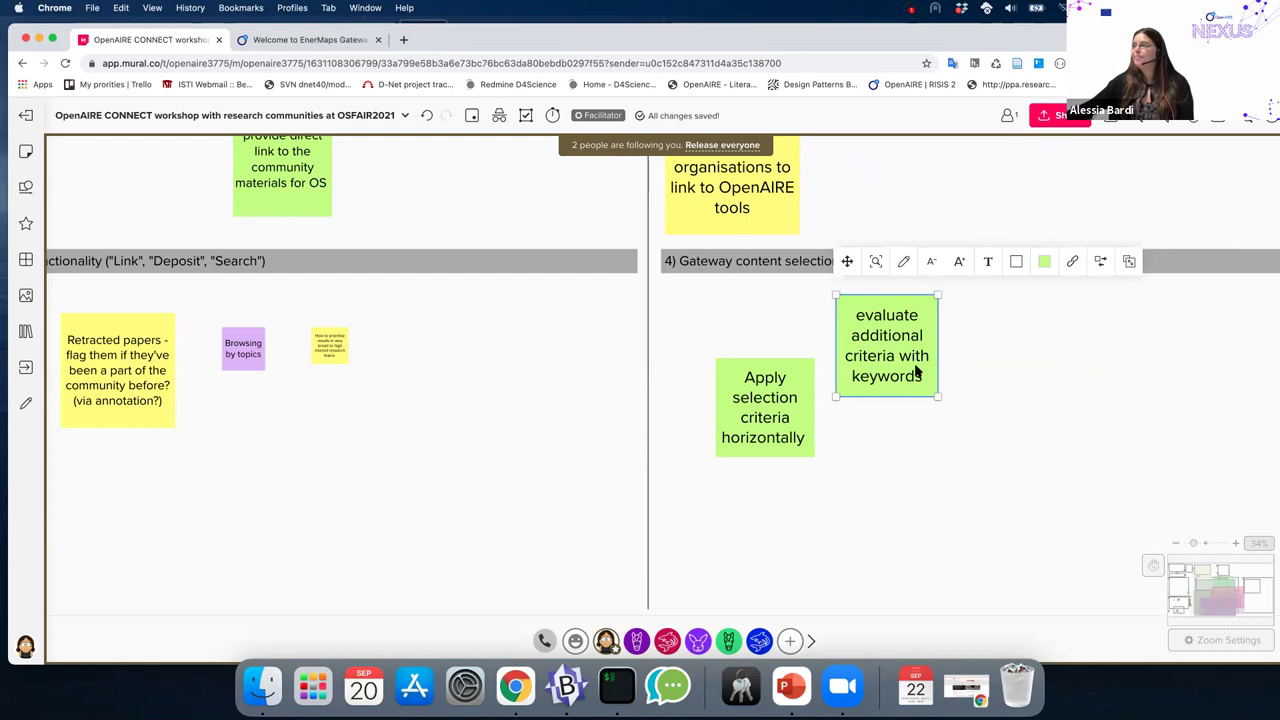
left_click(946, 376)
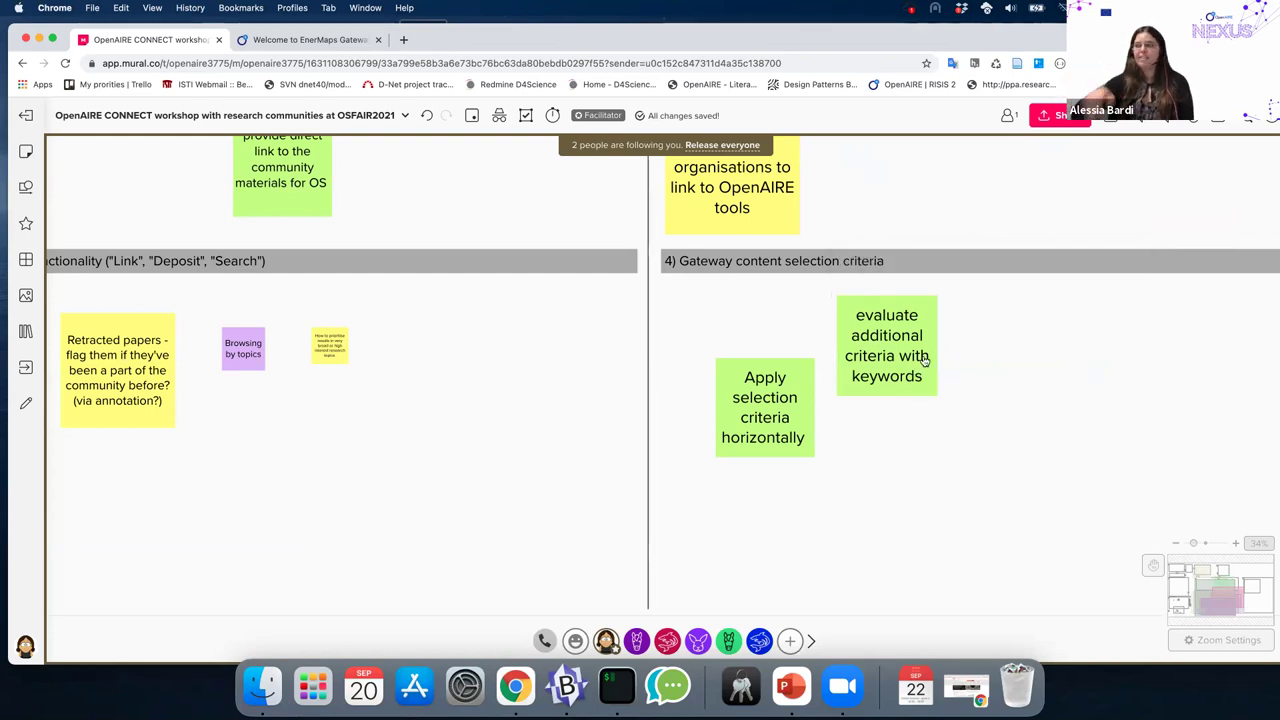
left_click(926, 378)
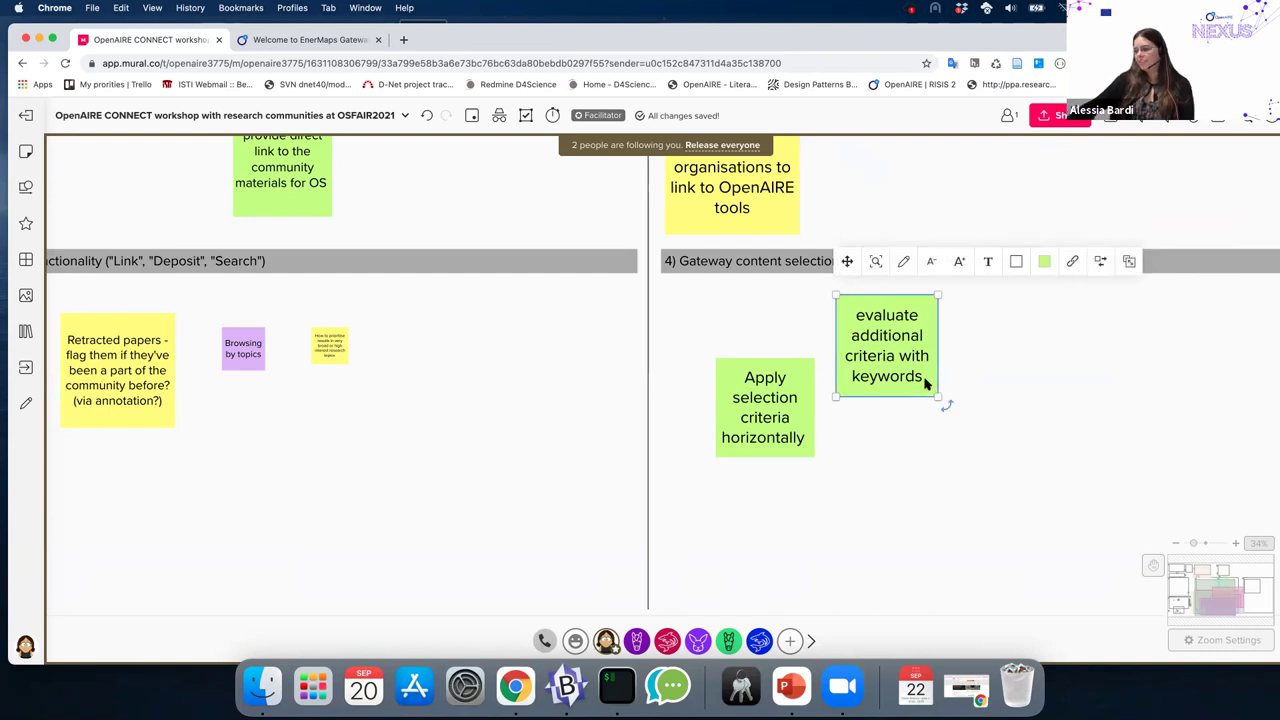
key("Delete")
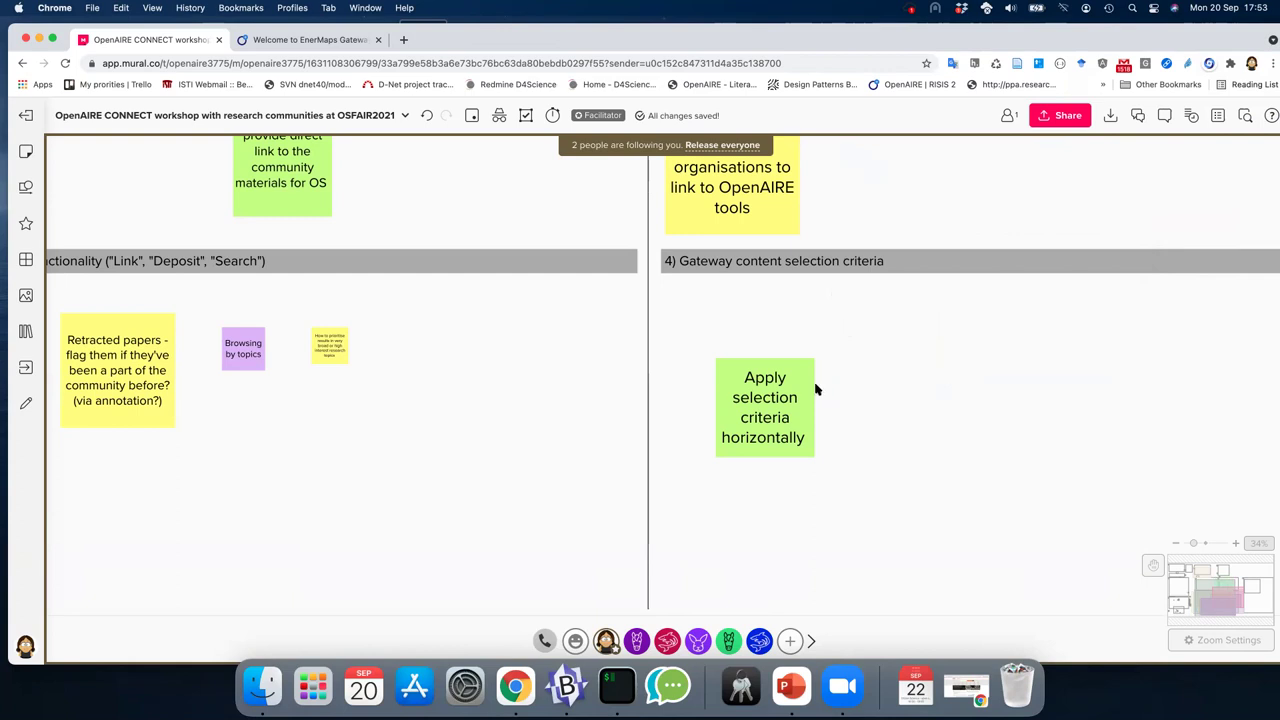
- Look over the four co-design questions, the research communities notes and the Feedback Grid
scroll(815, 390, "down", 3)
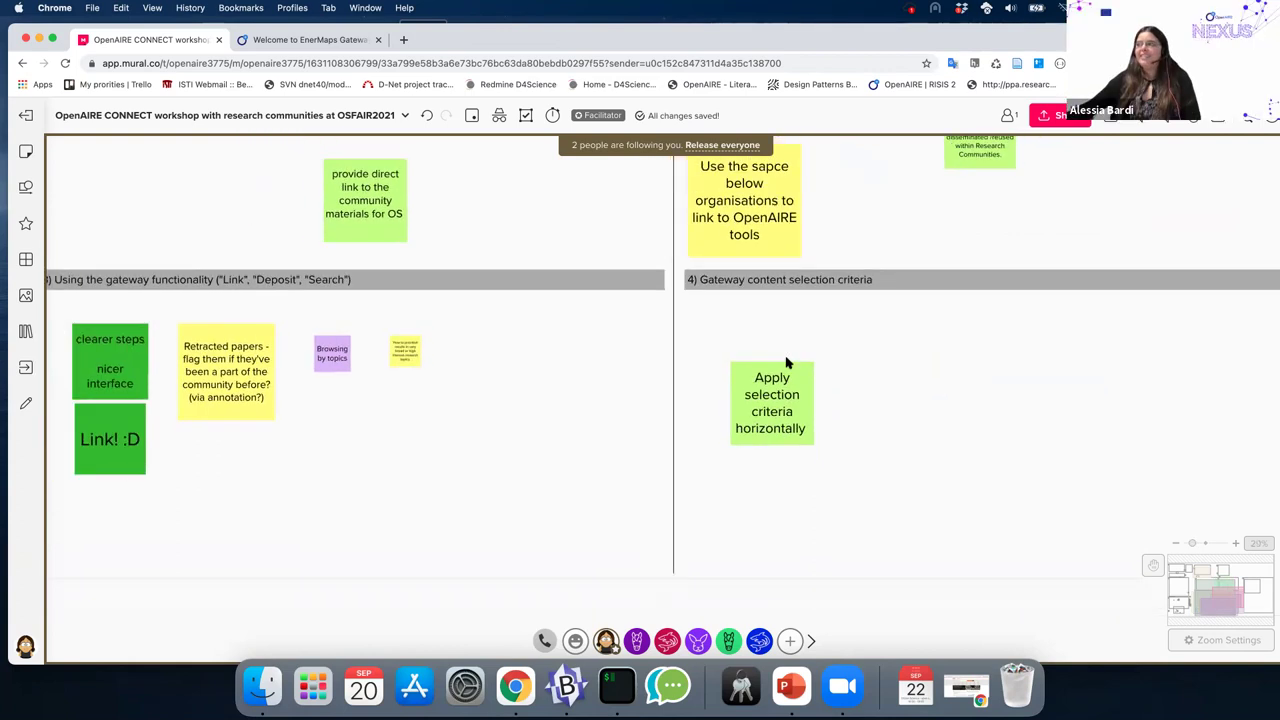
scroll(866, 434, "up", 5)
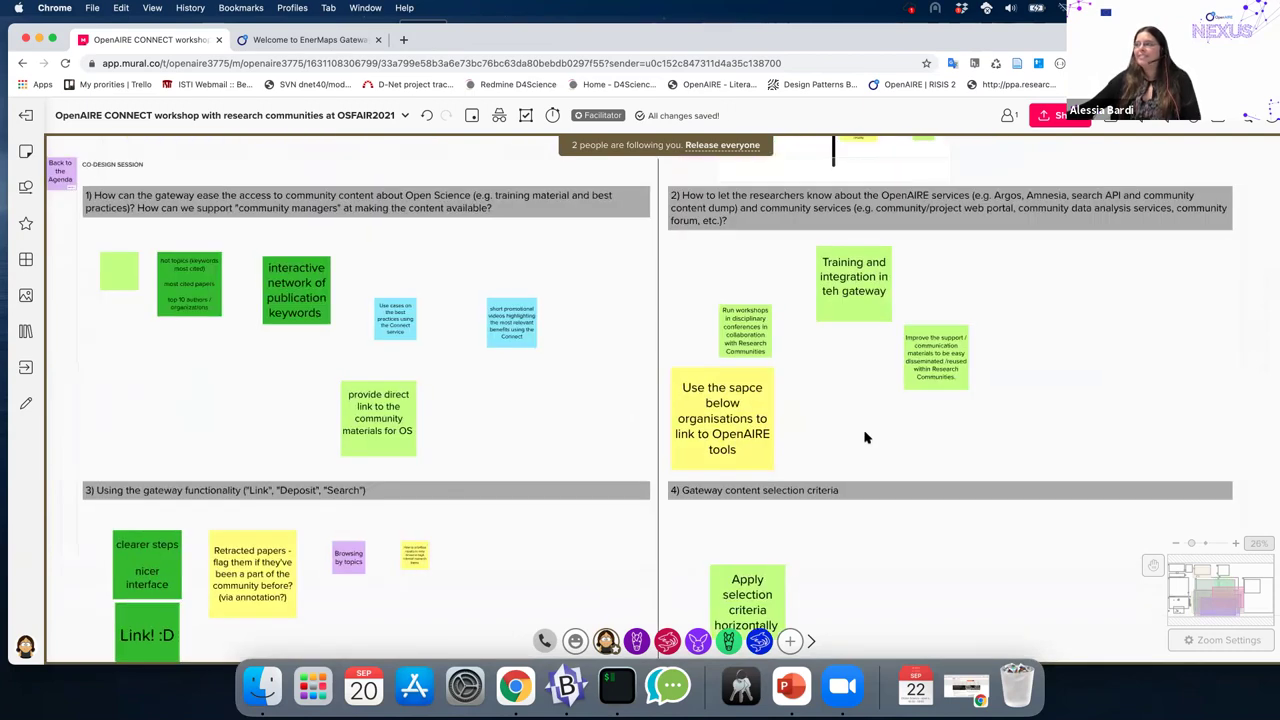
scroll(803, 540, "up", 3)
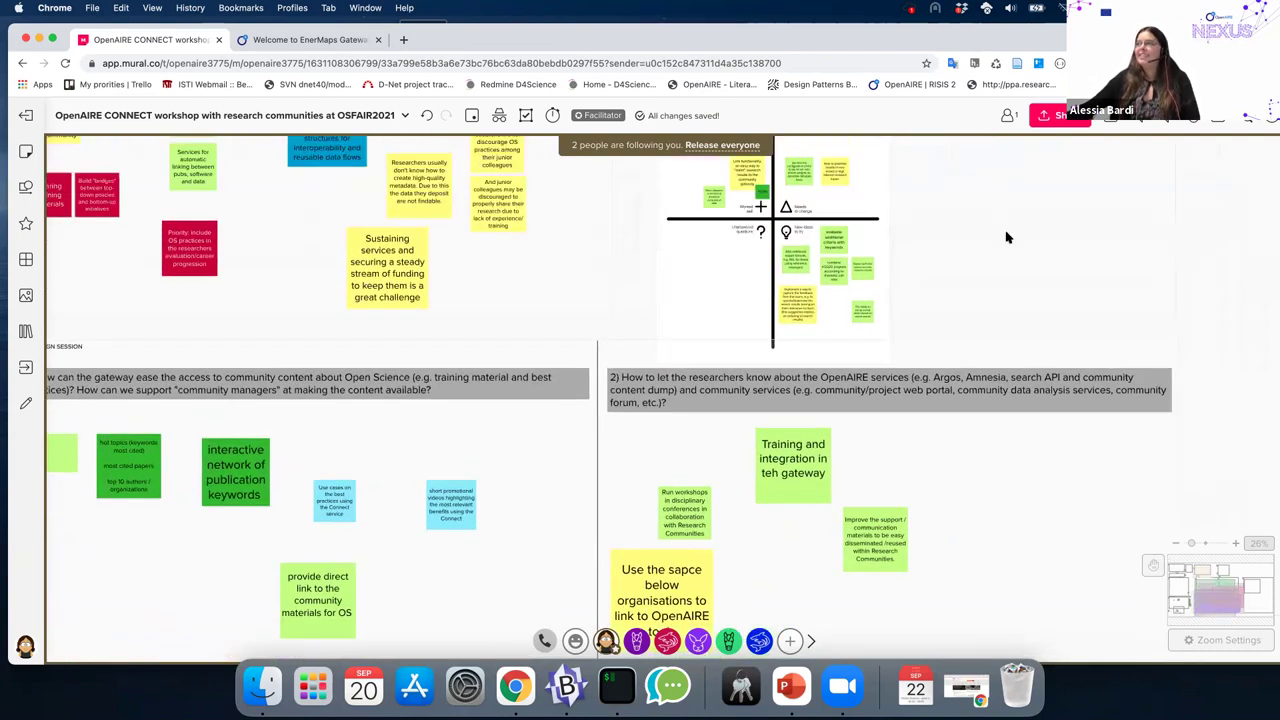
scroll(1100, 400, "up", 1)
scroll(1180, 450, "up", 5)
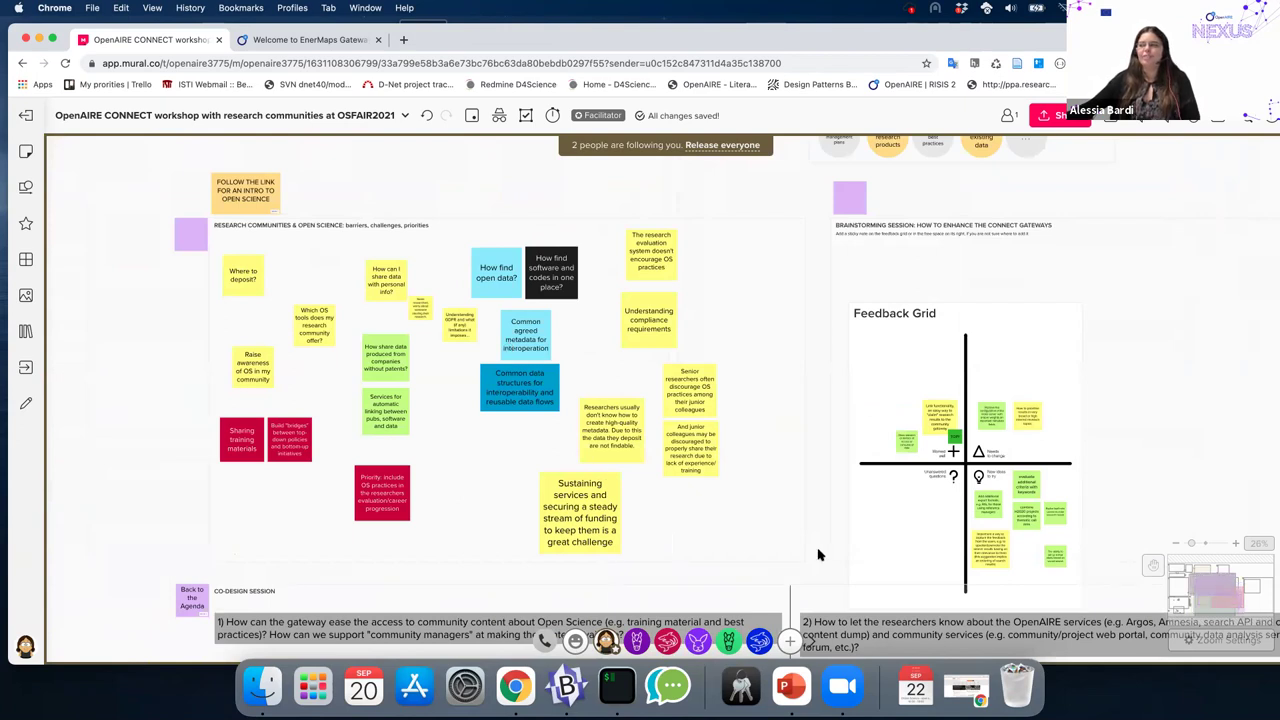
scroll(818, 470, "down", 5)
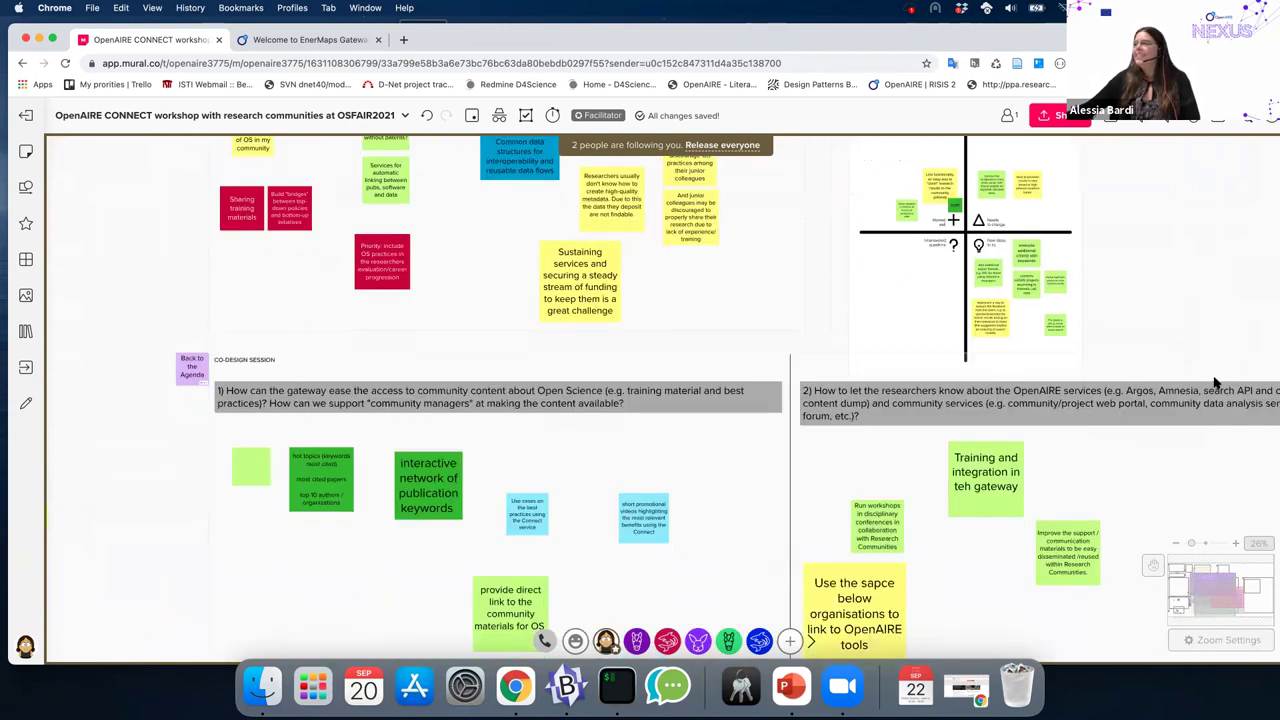
scroll(970, 306, "right", 5)
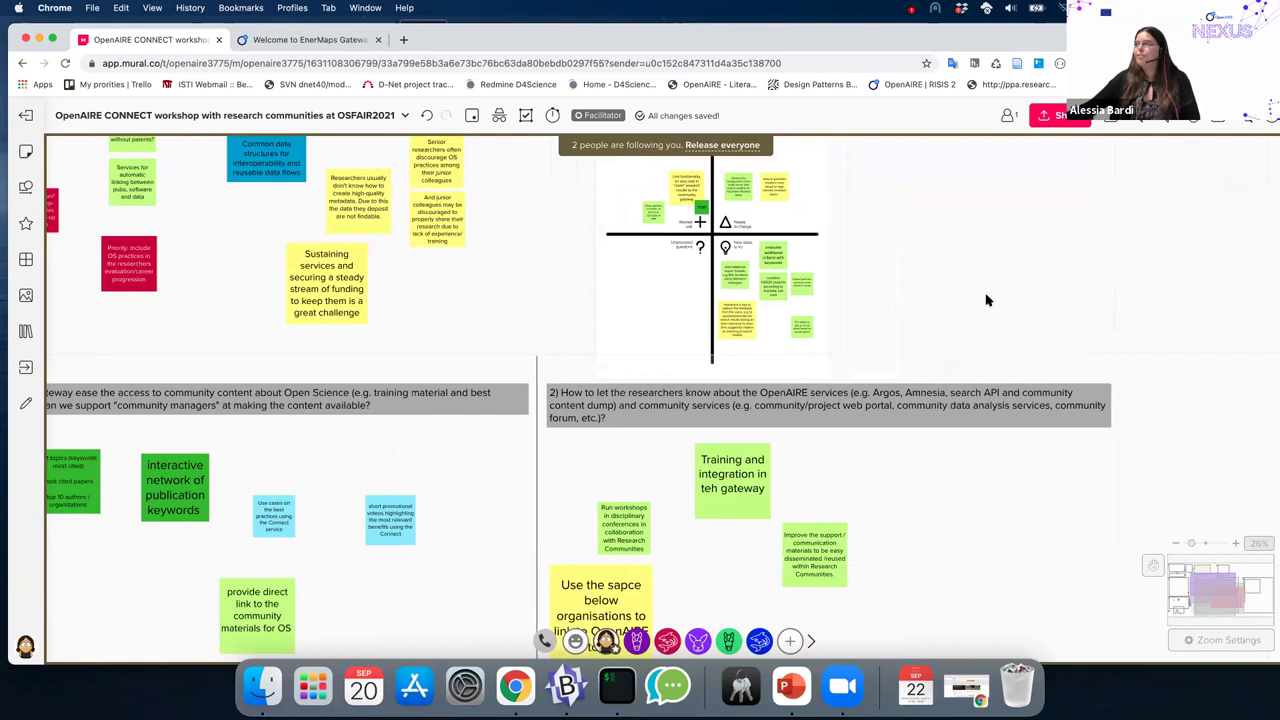
- Go to the "Shaping the roadmap" section and examine its Idea Prioritization chart of importance against feasibility
scroll(991, 263, "right", 6)
scroll(930, 248, "down", 2)
scroll(731, 477, "up", 5)
scroll(731, 477, "right", 3)
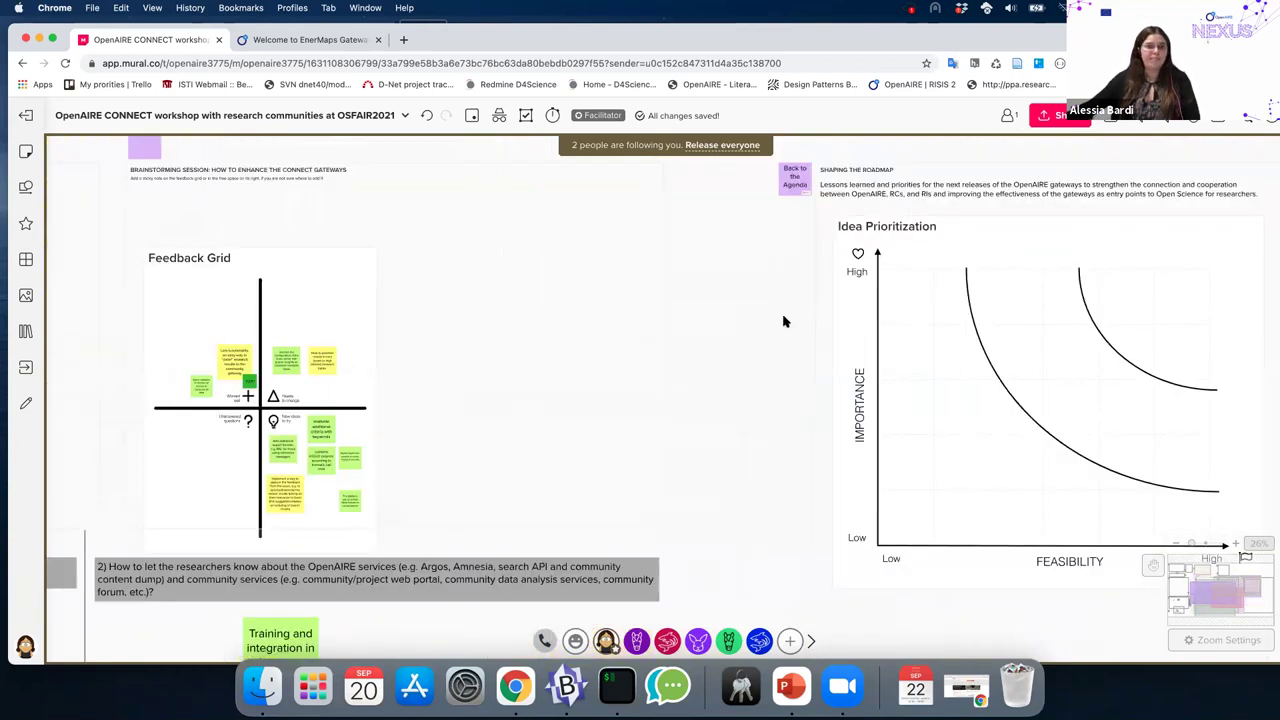
scroll(727, 363, "up", 2)
scroll(717, 337, "right", 2)
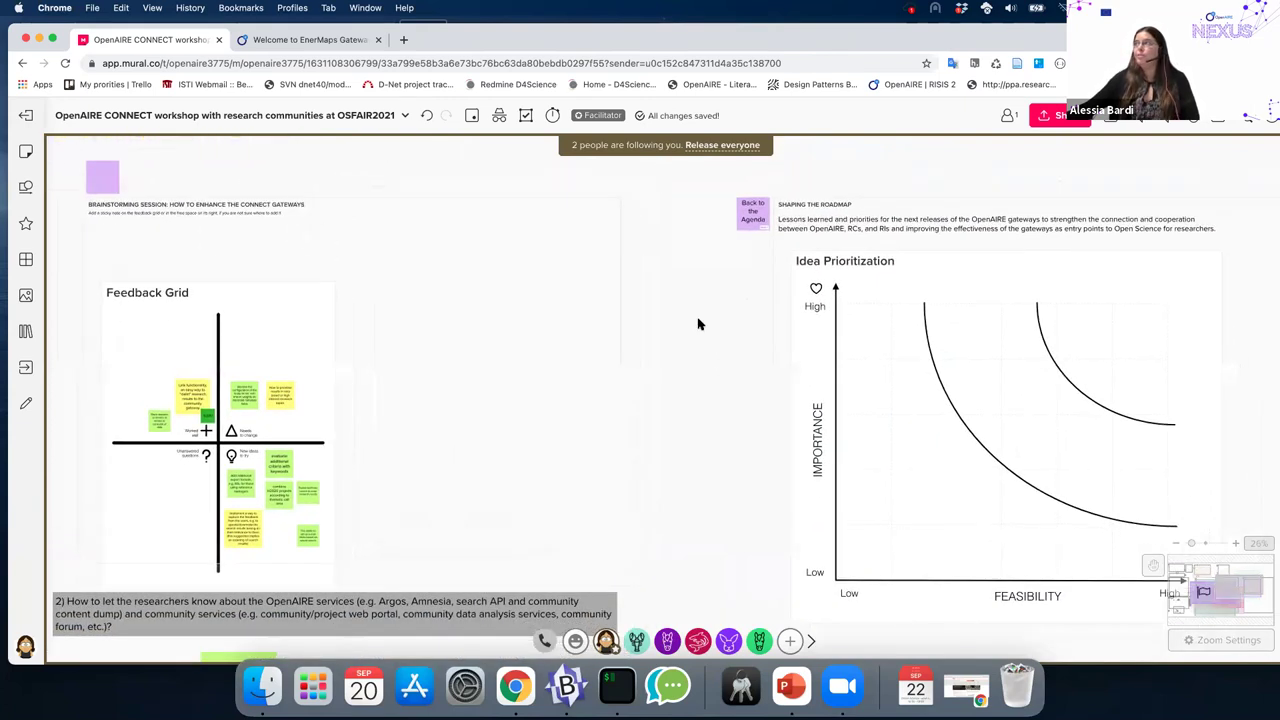
scroll(699, 324, "down", 1)
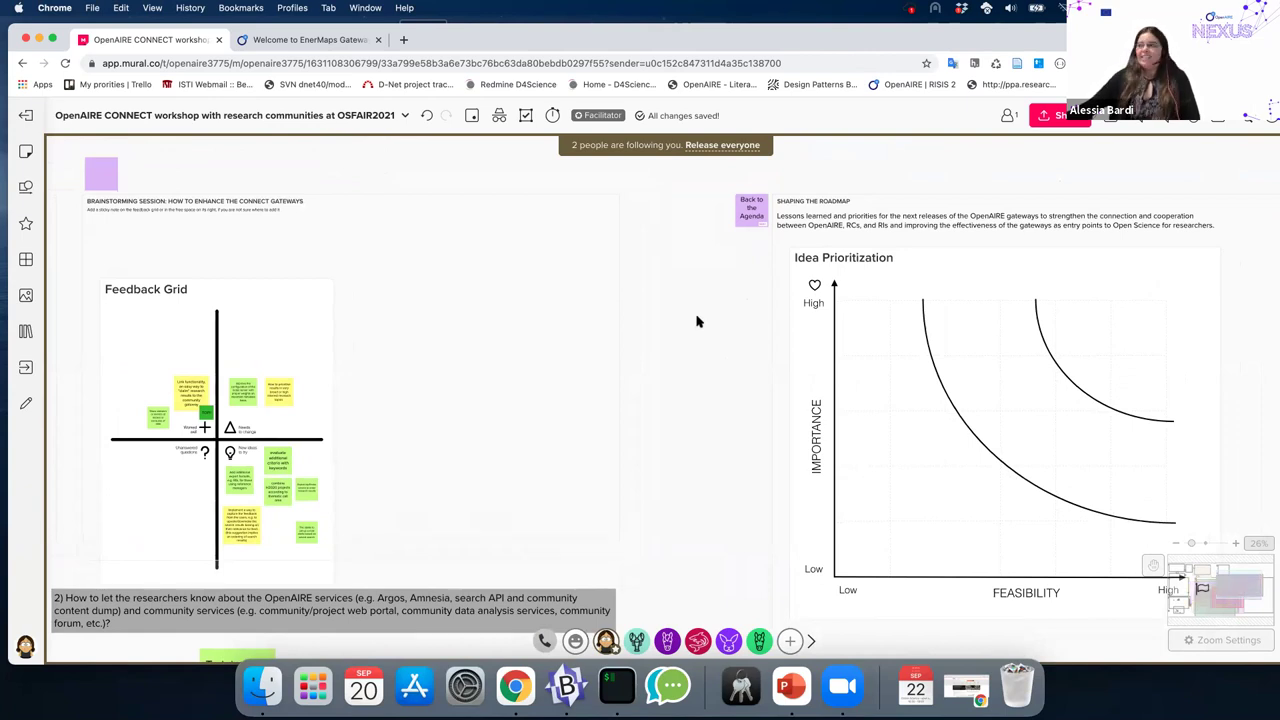
scroll(698, 321, "right", 1)
scroll(614, 286, "right", 5)
scroll(614, 286, "down", 2)
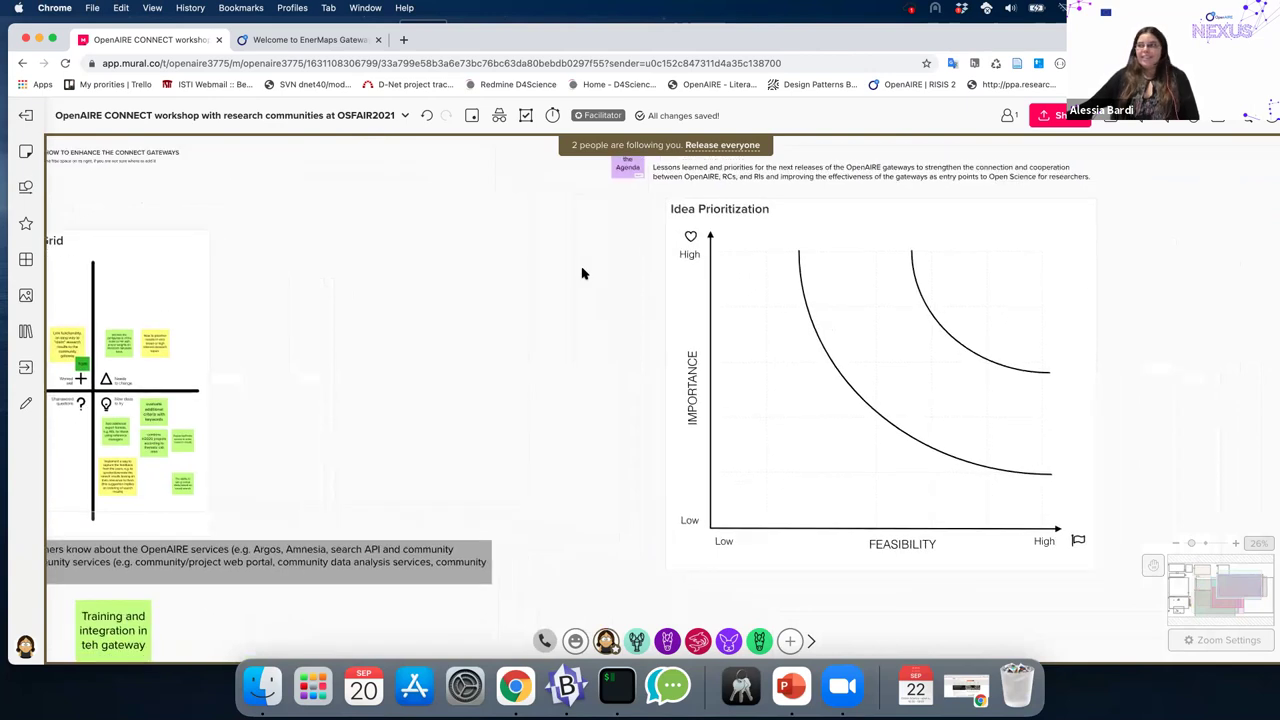
scroll(576, 288, "up", 1)
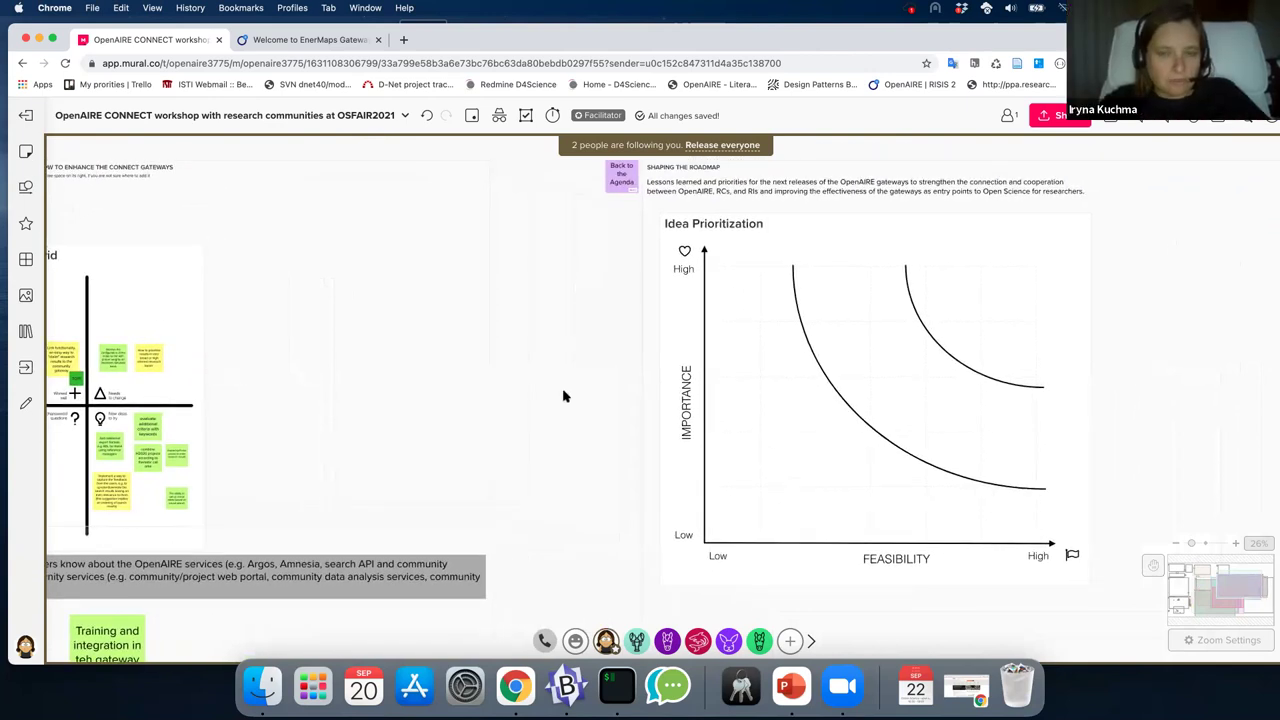